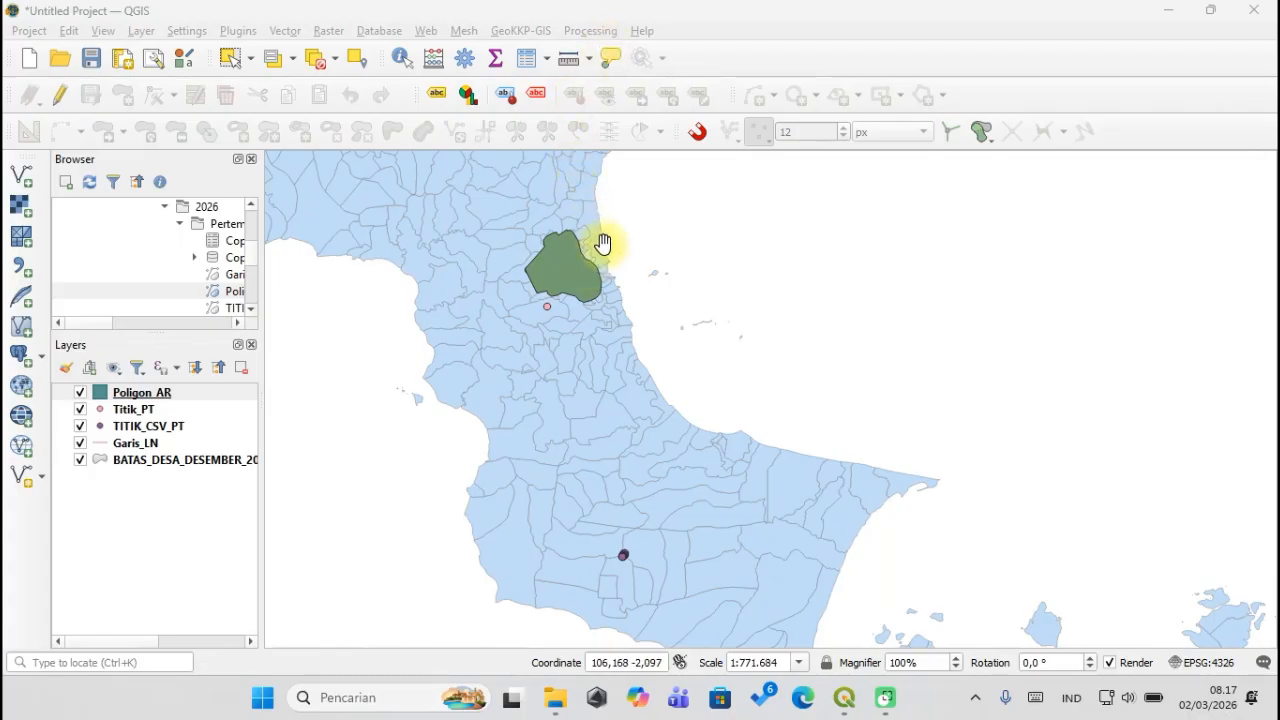
# Hide the Poligon_AR layer and select the Titik_PT layer in the Layers panel.
pyautogui.click(80, 392)
pyautogui.scroll(-1, 550, 286)
pyautogui.scroll(2, 547, 283)
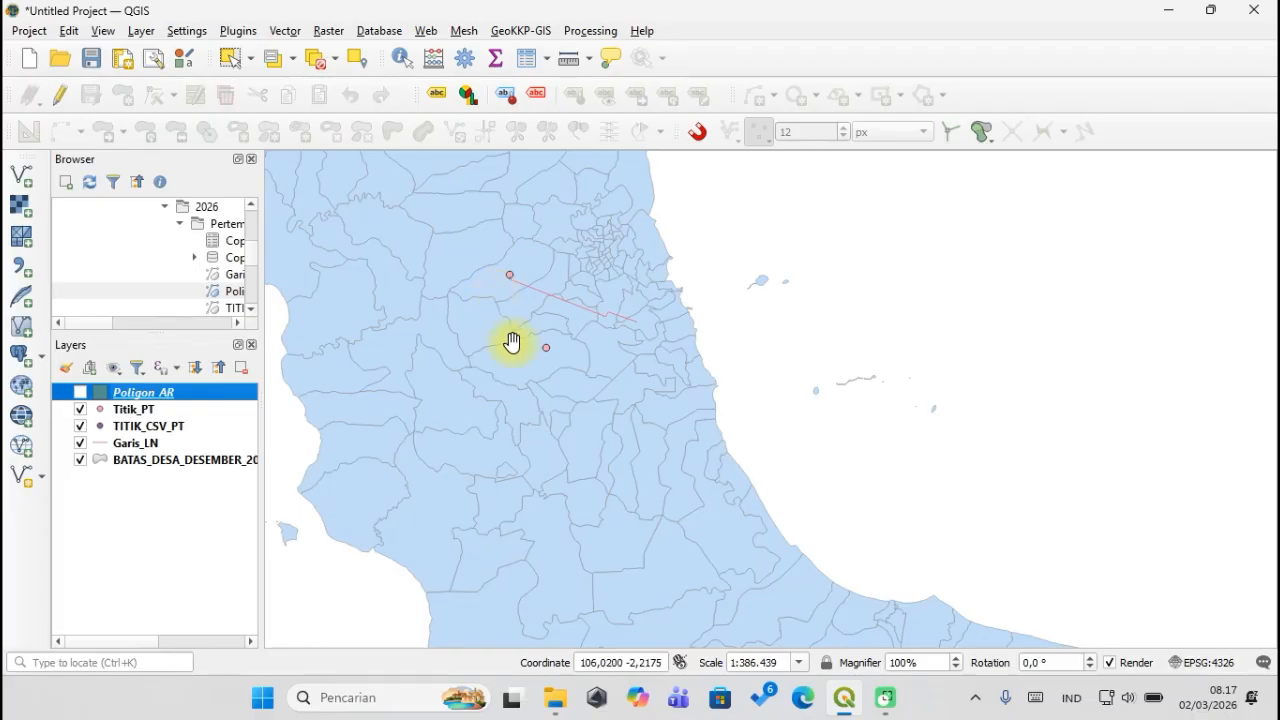
pyautogui.scroll(-1, 721, 297)
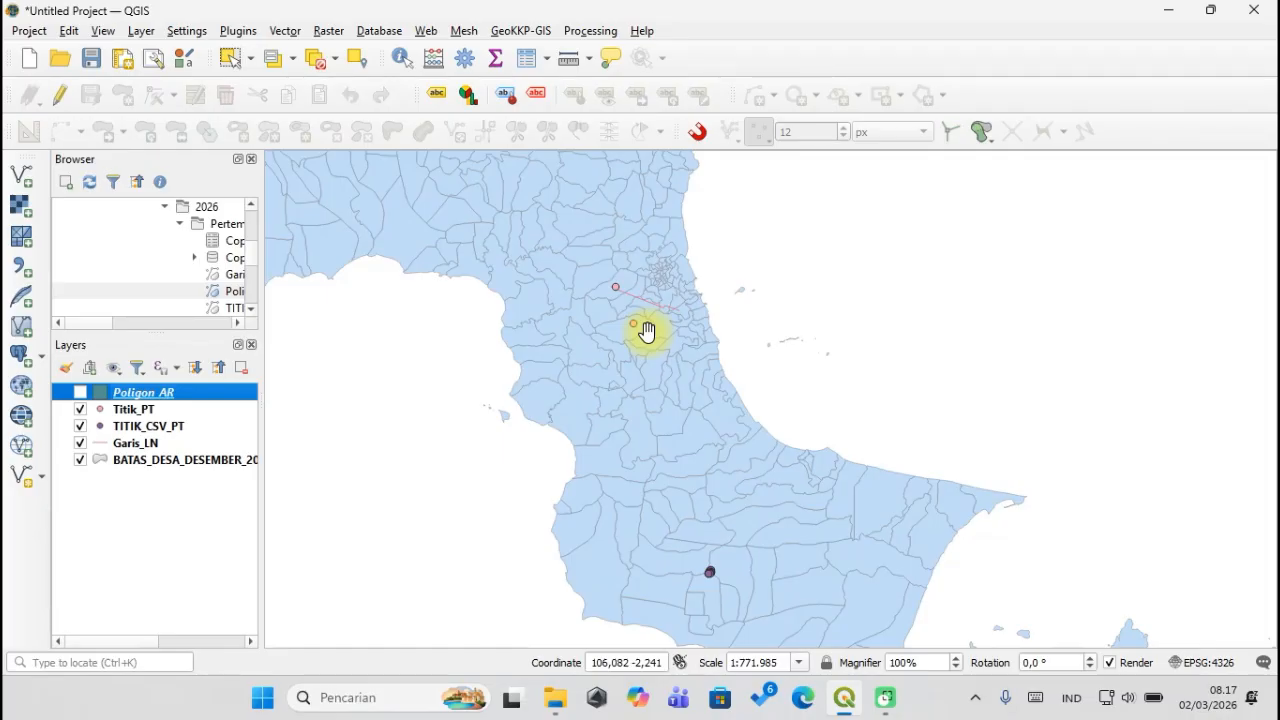
pyautogui.click(133, 410)
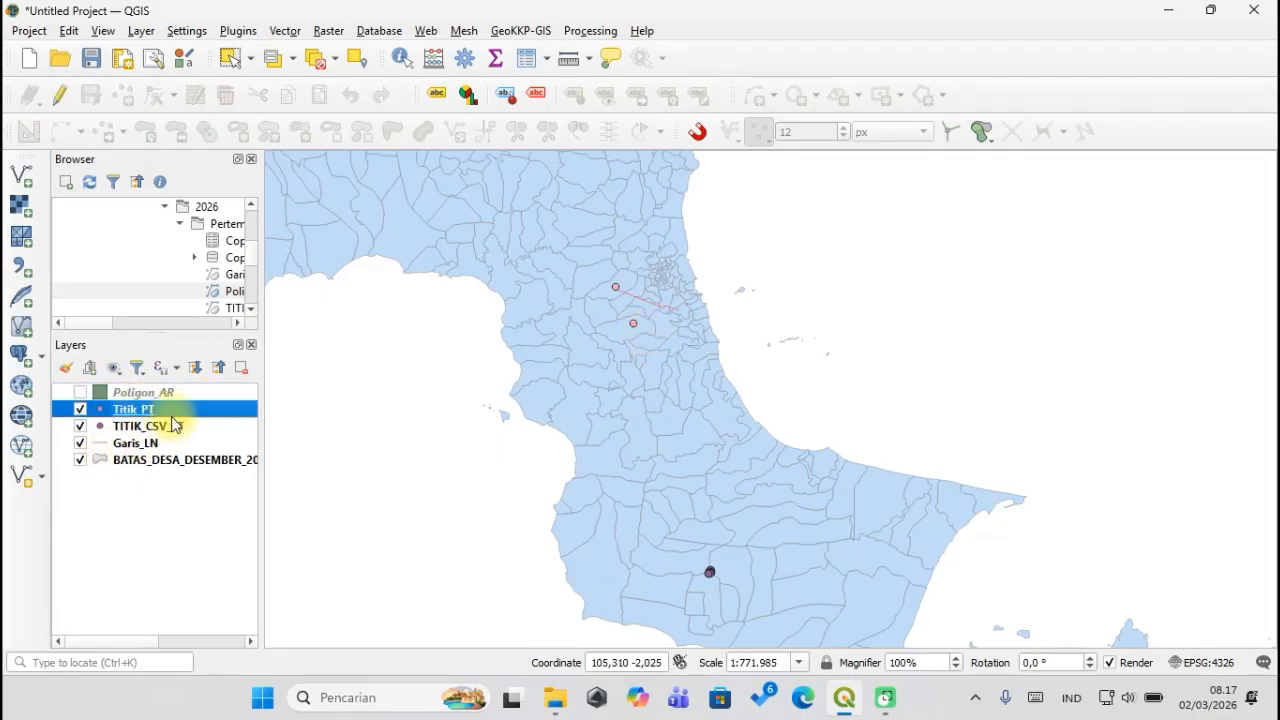
pyautogui.click(110, 427)
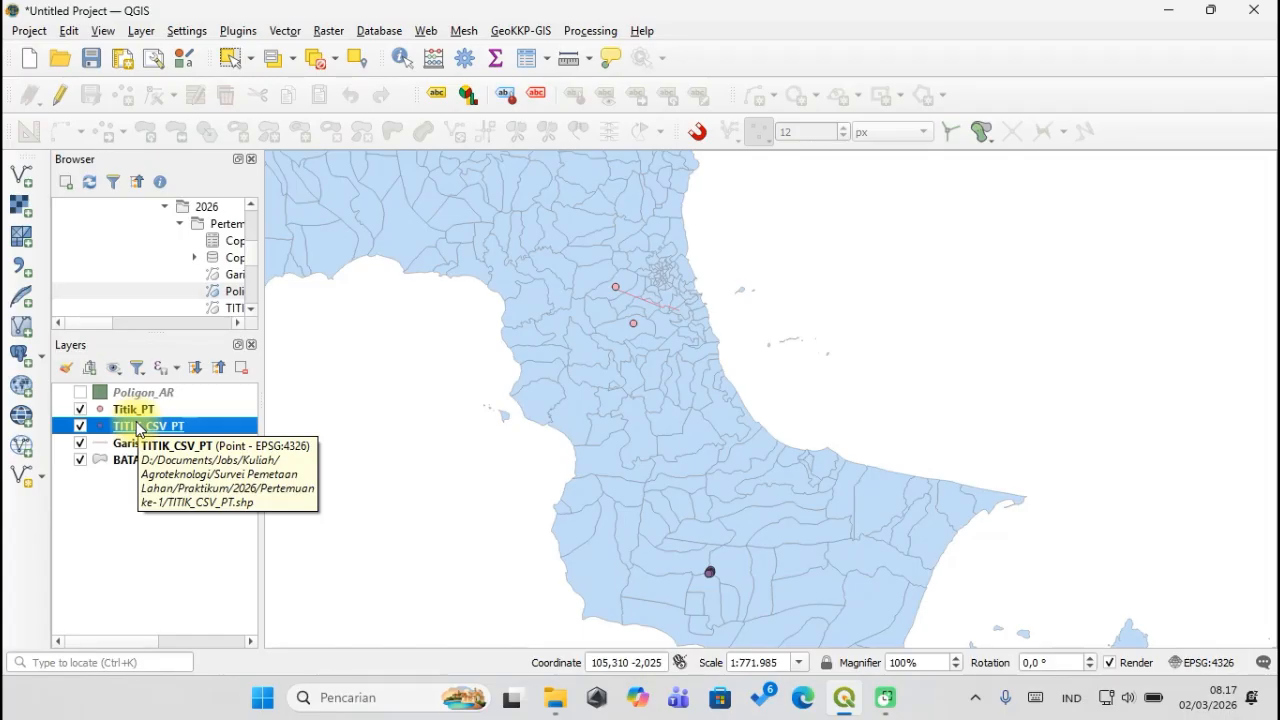
pyautogui.click(137, 412)
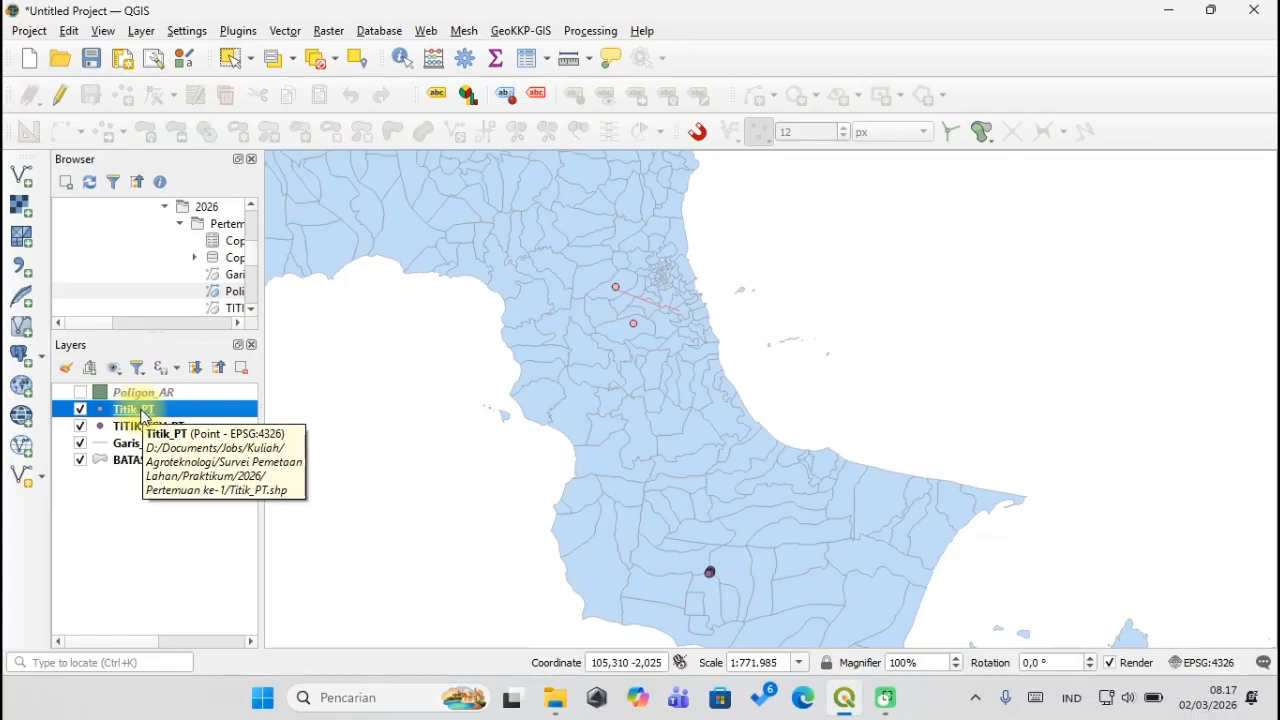
# Open the Titik_PT attribute table and place its window to the right of the map.
pyautogui.rightClick(142, 416)
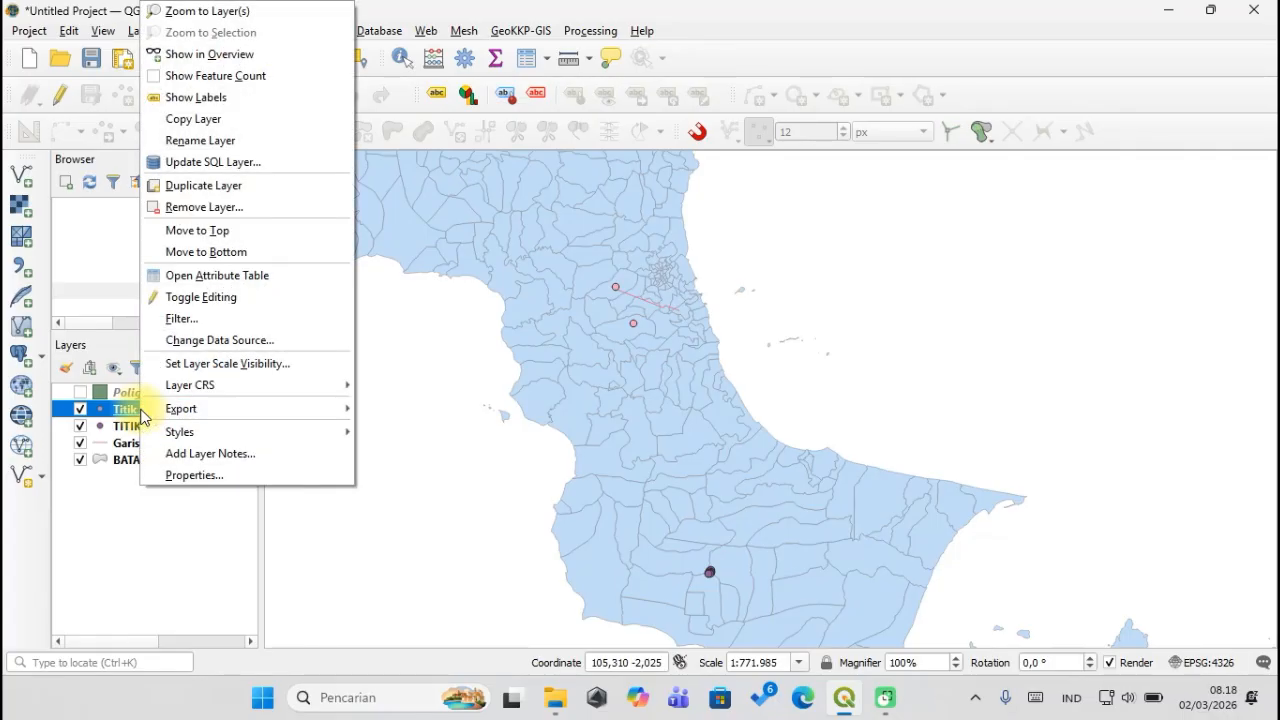
pyautogui.click(245, 280)
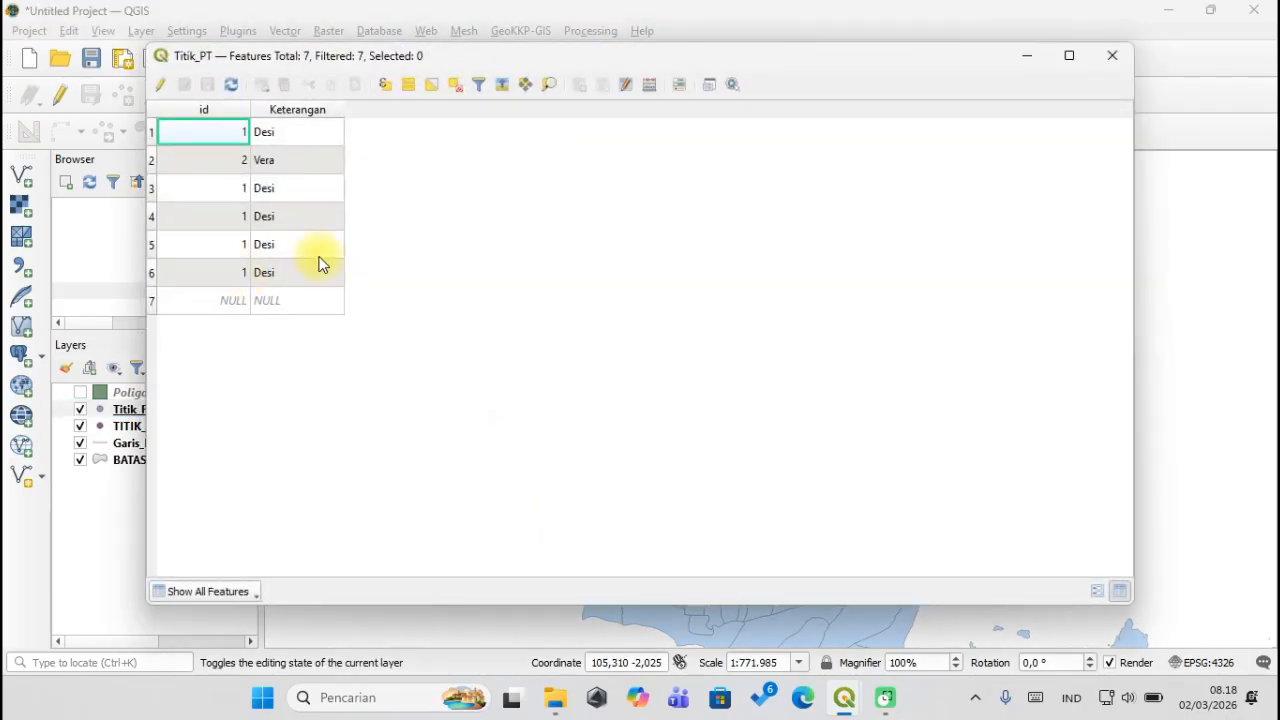
pyautogui.moveTo(408, 66); pyautogui.dragTo(1060, 95)
pyautogui.moveTo(629, 281); pyautogui.dragTo(493, 290)
pyautogui.moveTo(844, 697)
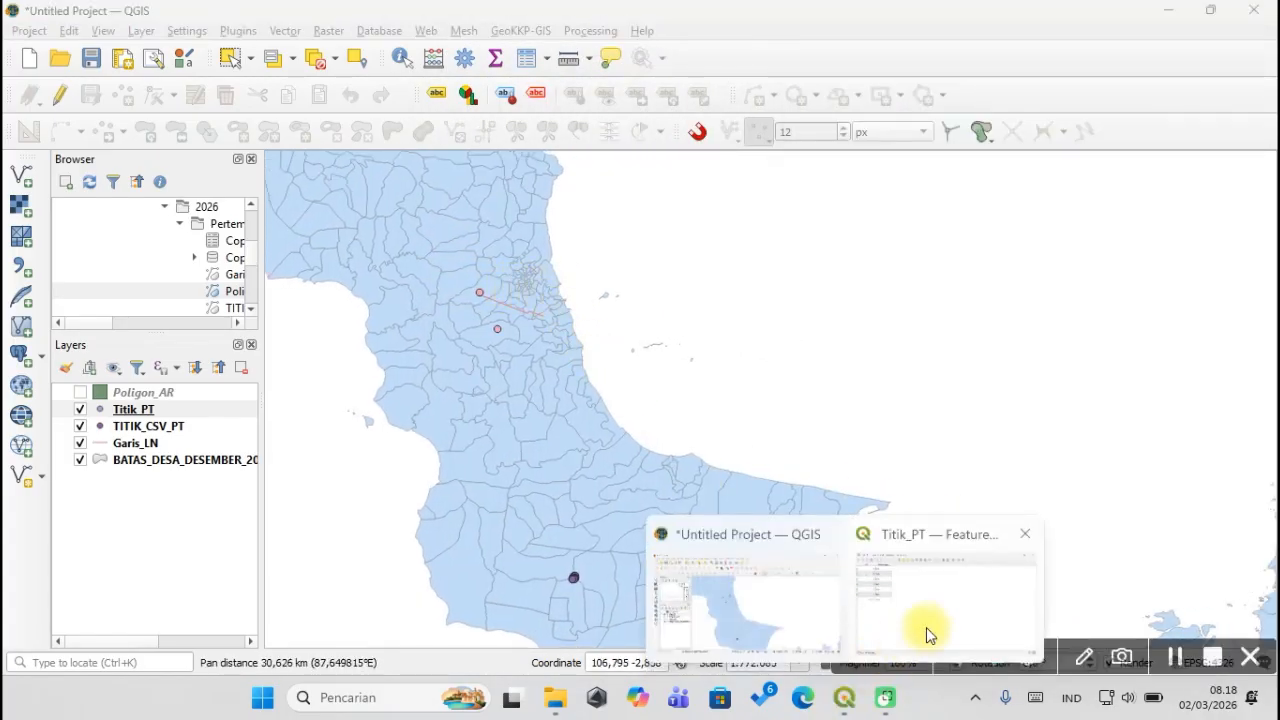
pyautogui.click(930, 625)
pyautogui.moveTo(980, 88); pyautogui.dragTo(426, 87)
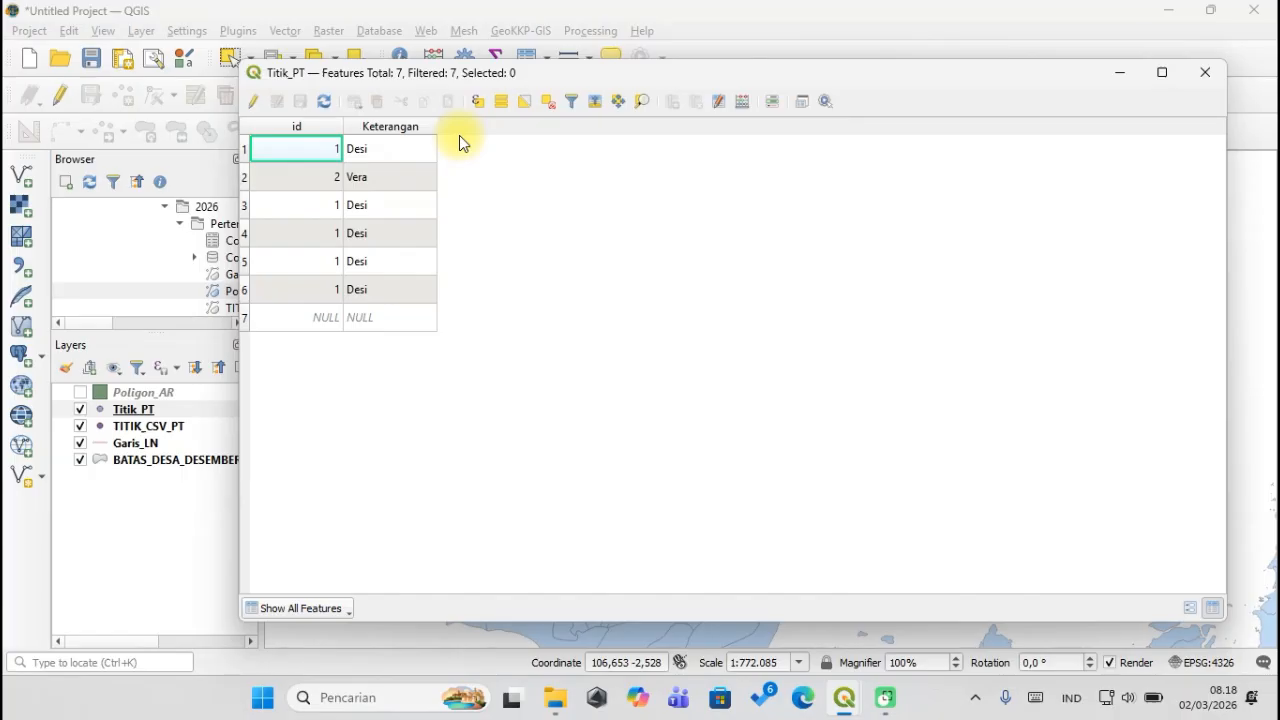
pyautogui.moveTo(443, 72); pyautogui.dragTo(1030, 49)
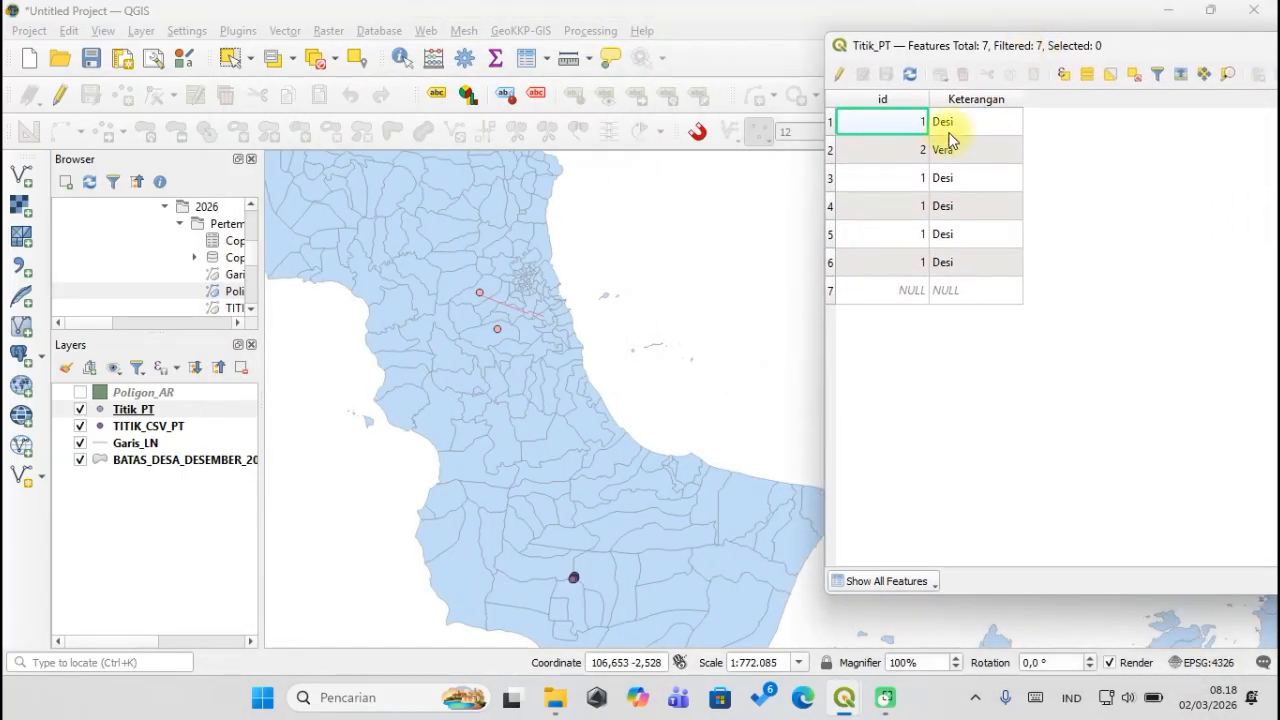
# Select the Desi and Vera rows, 1 and 2, in the Titik_PT attribute table.
pyautogui.click(833, 122)
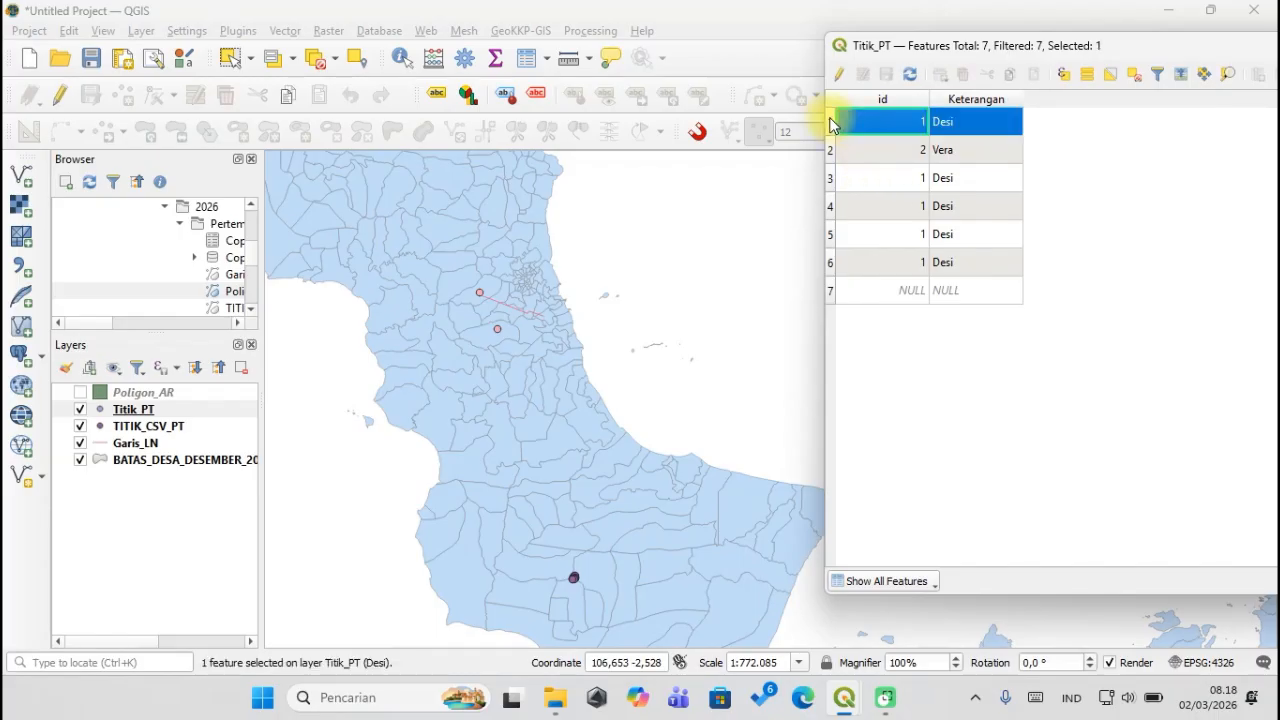
pyautogui.moveTo(833, 122); pyautogui.dragTo(833, 157)
pyautogui.click(832, 152)
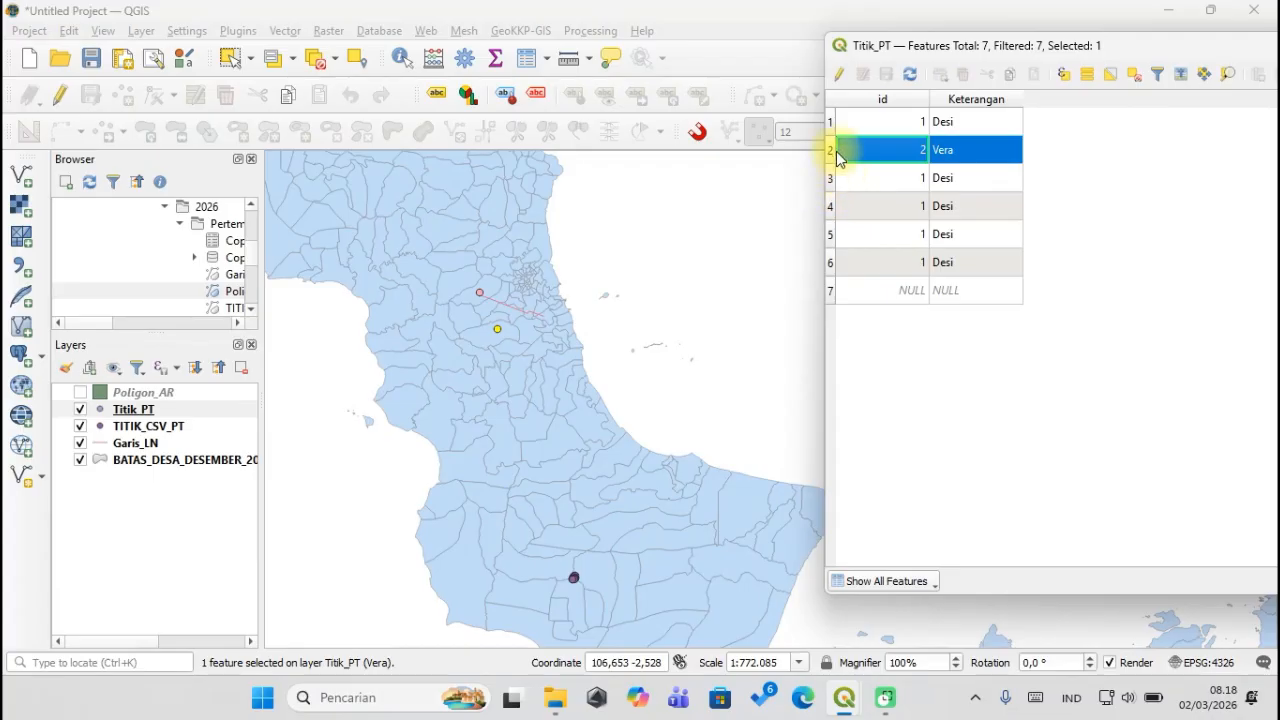
pyautogui.click(830, 121)
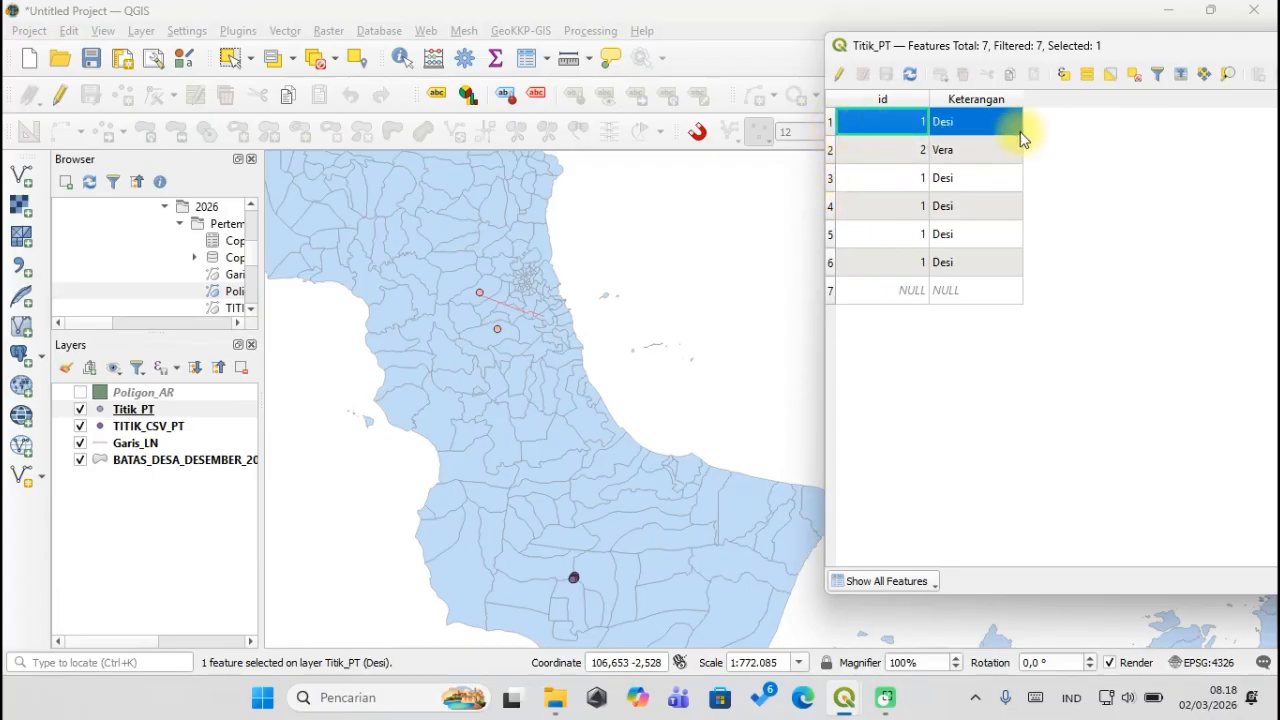
pyautogui.click(833, 152)
pyautogui.click(835, 121)
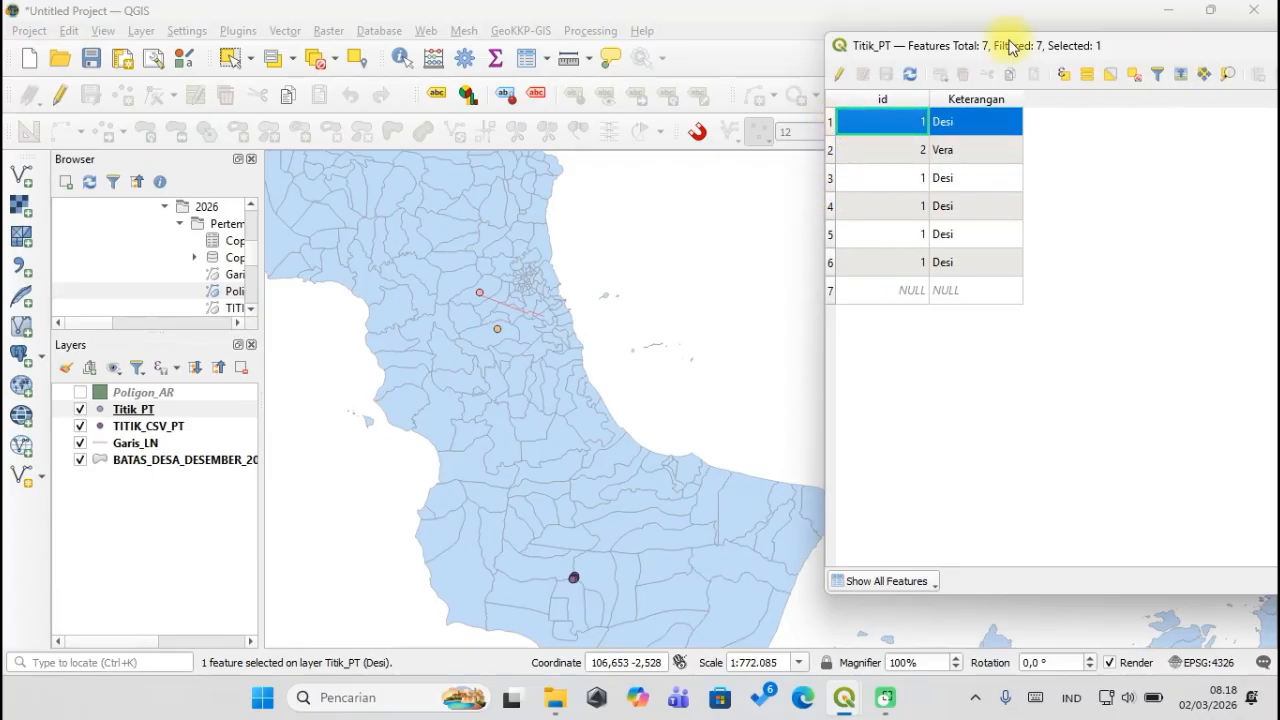
pyautogui.click(995, 30)
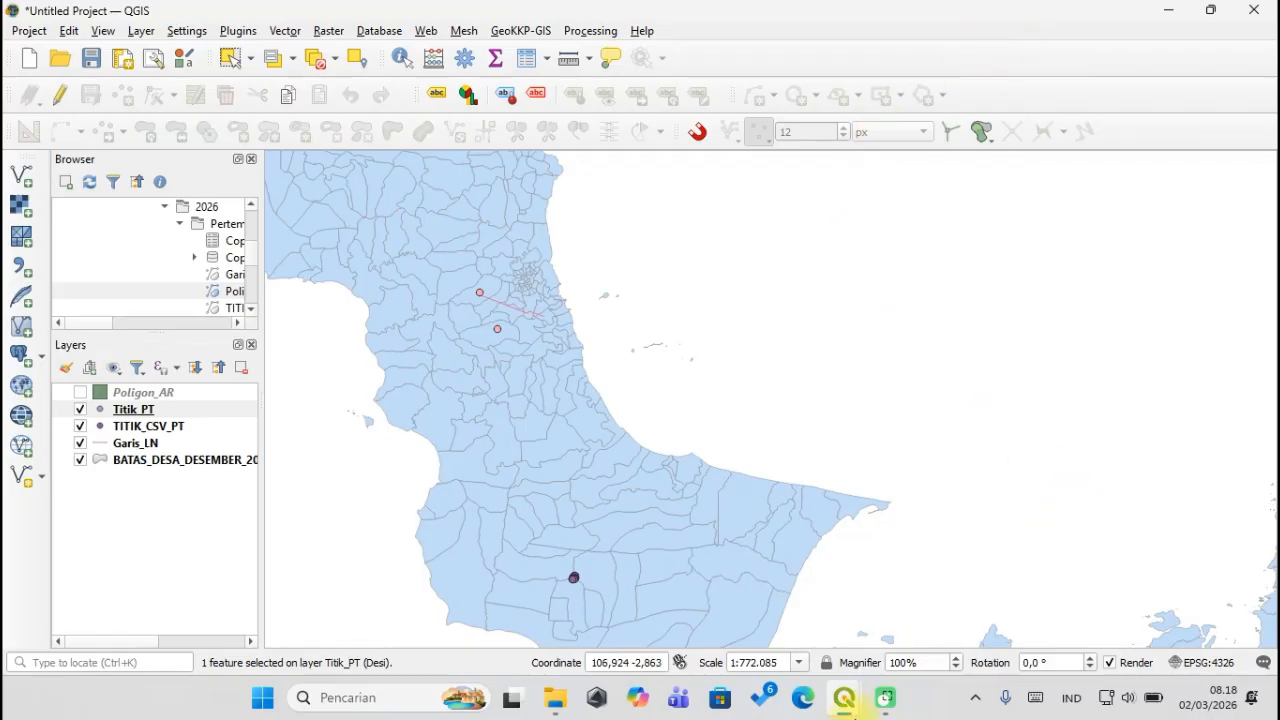
pyautogui.moveTo(845, 697)
pyautogui.click(920, 600)
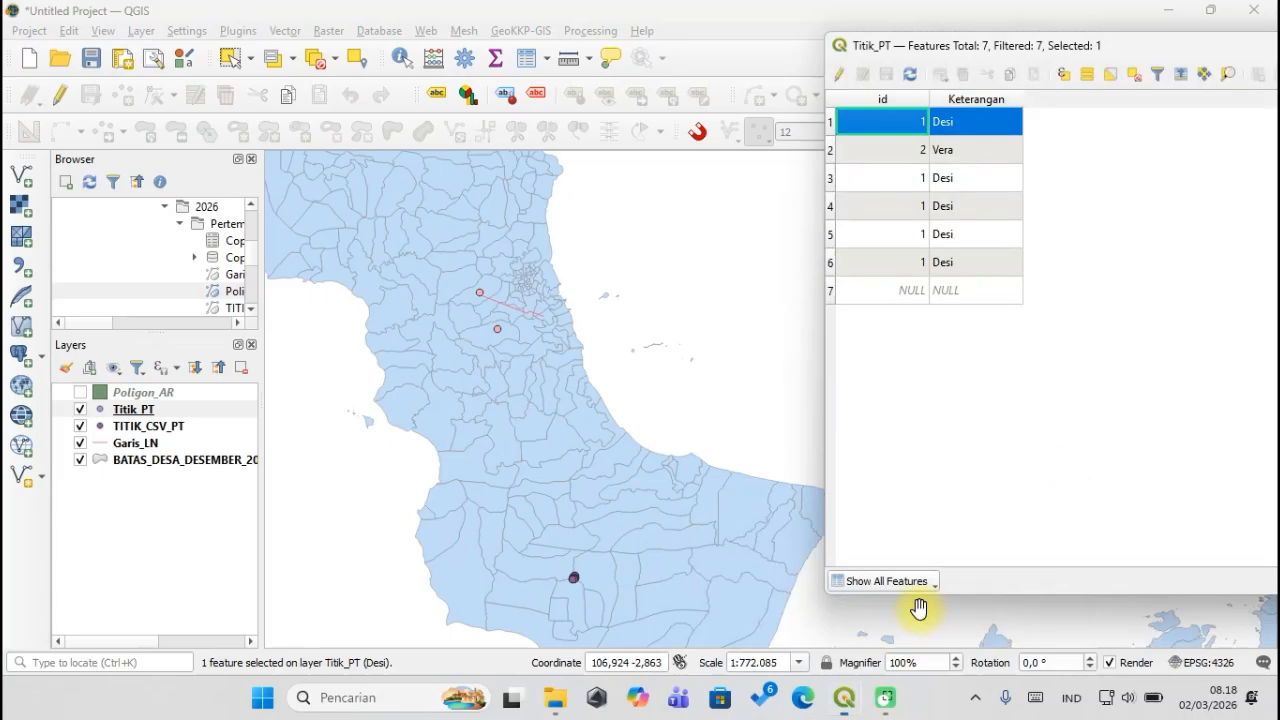
# Select Vera, try Pan and Zoom to Selected, then pan around the yellow point.
pyautogui.click(1210, 76)
pyautogui.click(1226, 76)
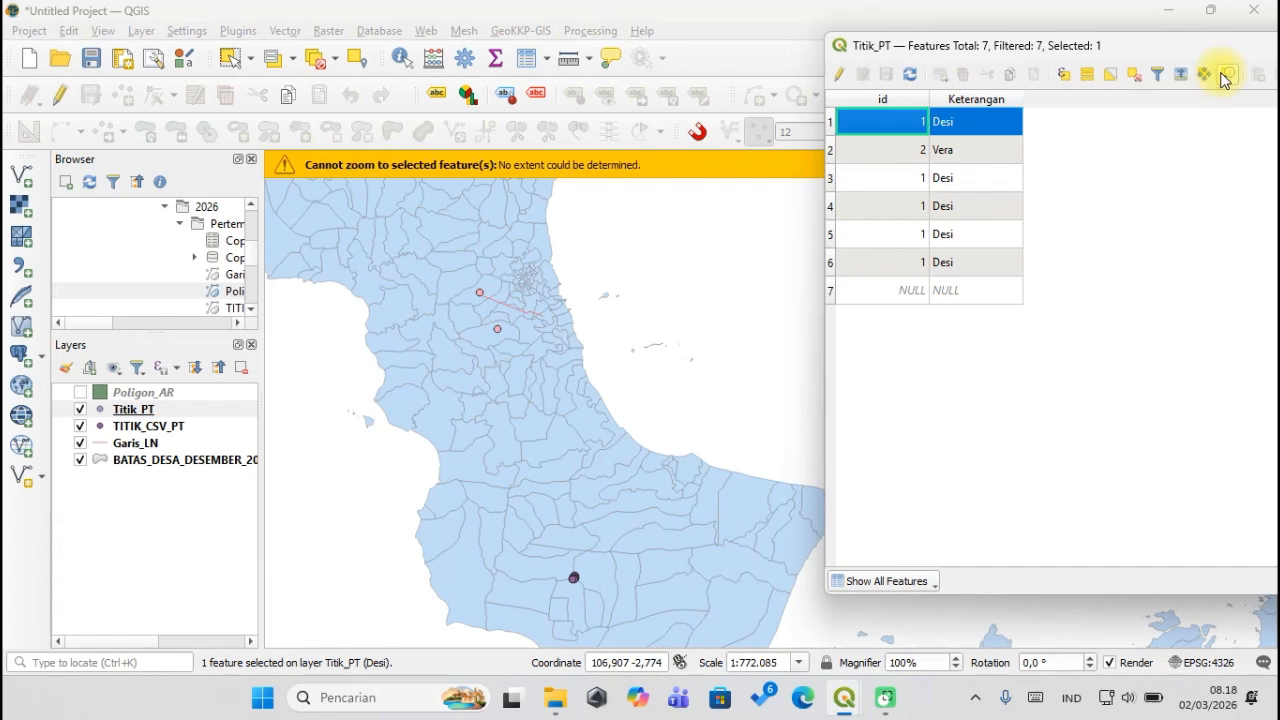
pyautogui.click(830, 149)
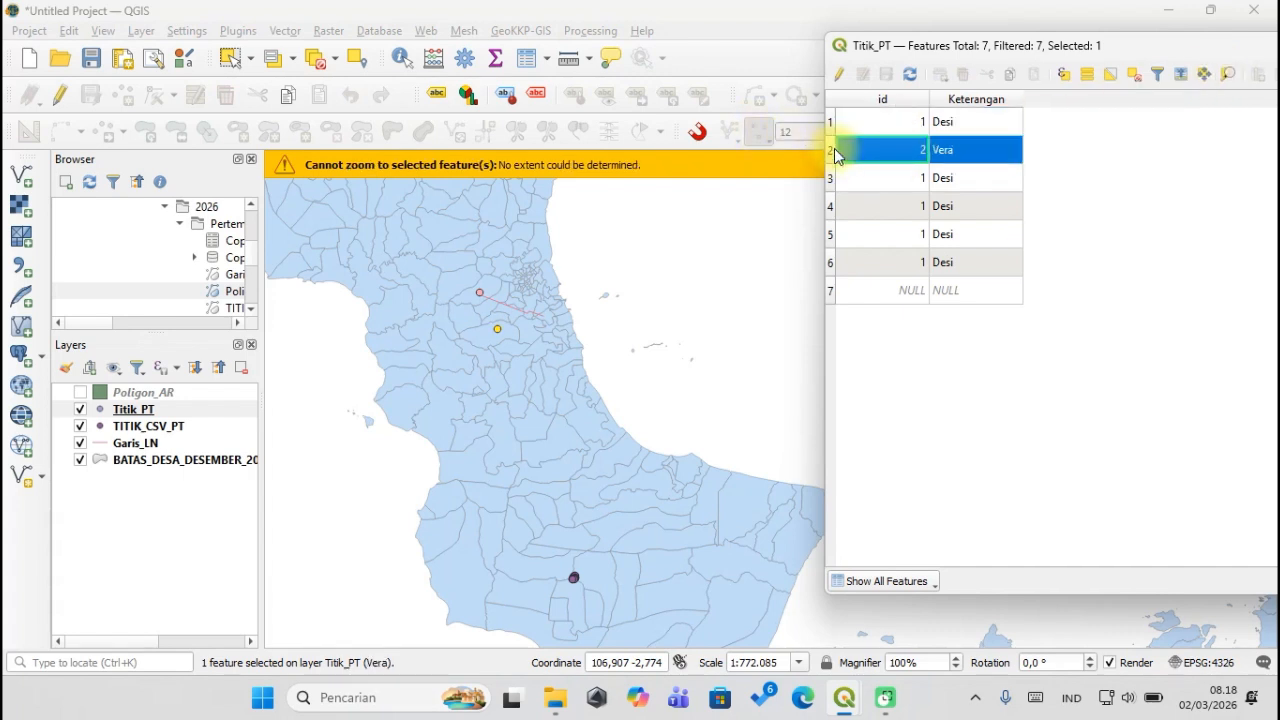
pyautogui.click(1228, 76)
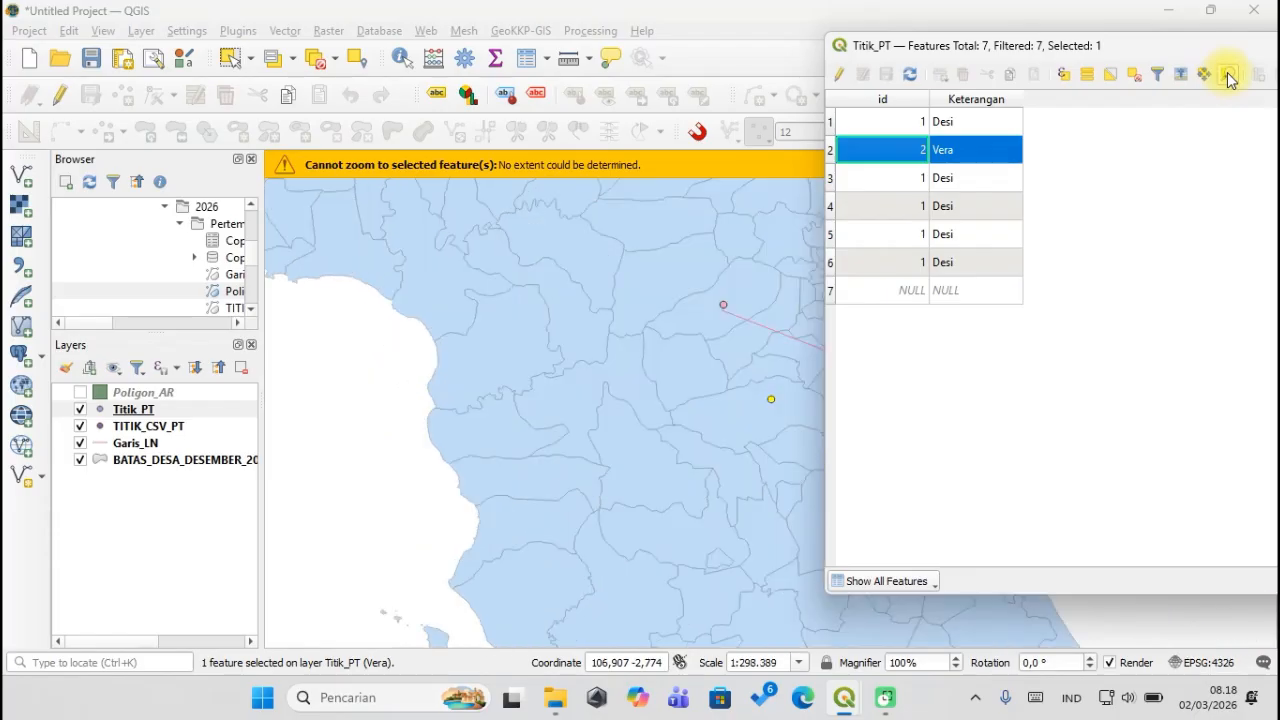
pyautogui.click(601, 274)
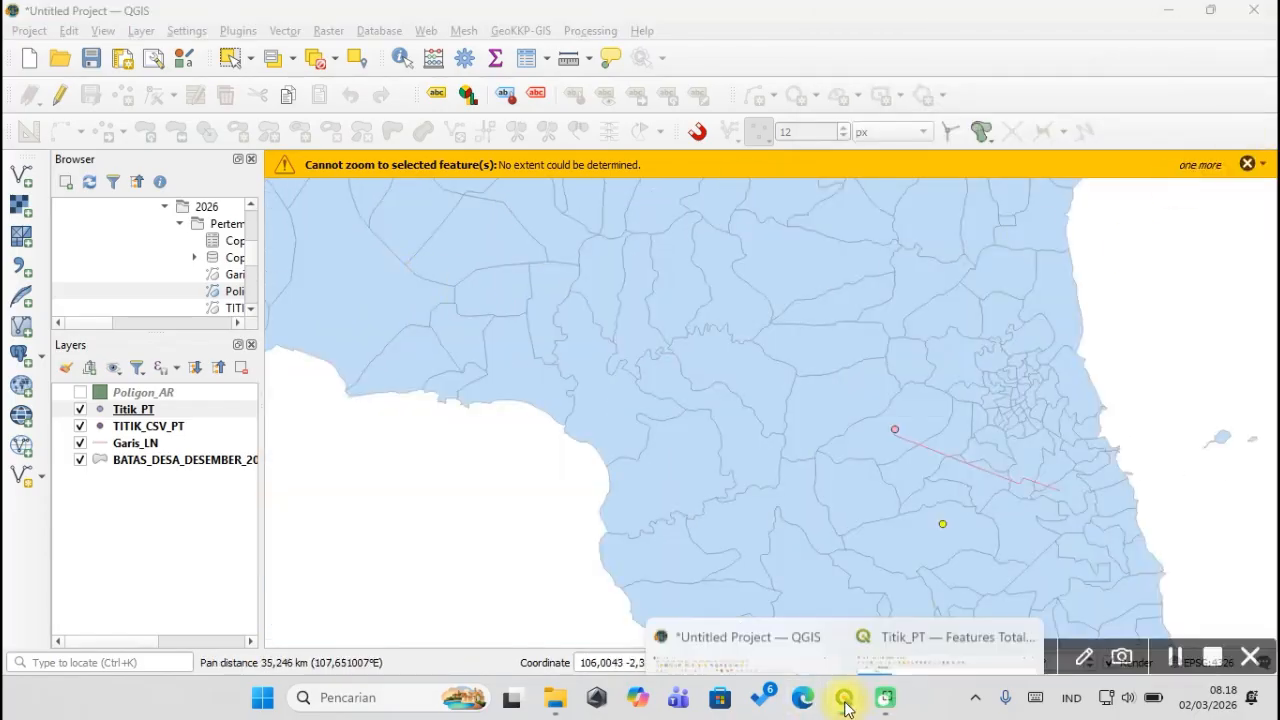
pyautogui.moveTo(865, 705)
pyautogui.click(949, 609)
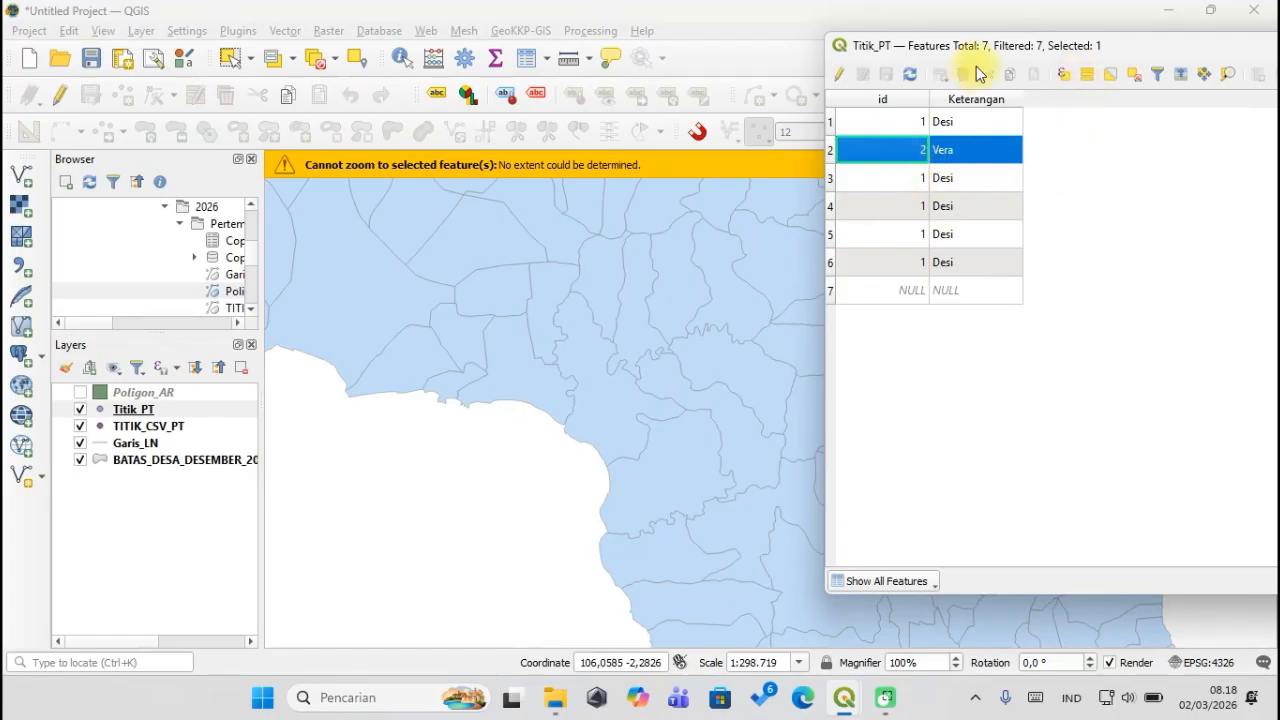
pyautogui.moveTo(1007, 52); pyautogui.dragTo(1194, 34)
pyautogui.moveTo(830, 298); pyautogui.dragTo(573, 287)
pyautogui.moveTo(471, 346); pyautogui.dragTo(500, 343)
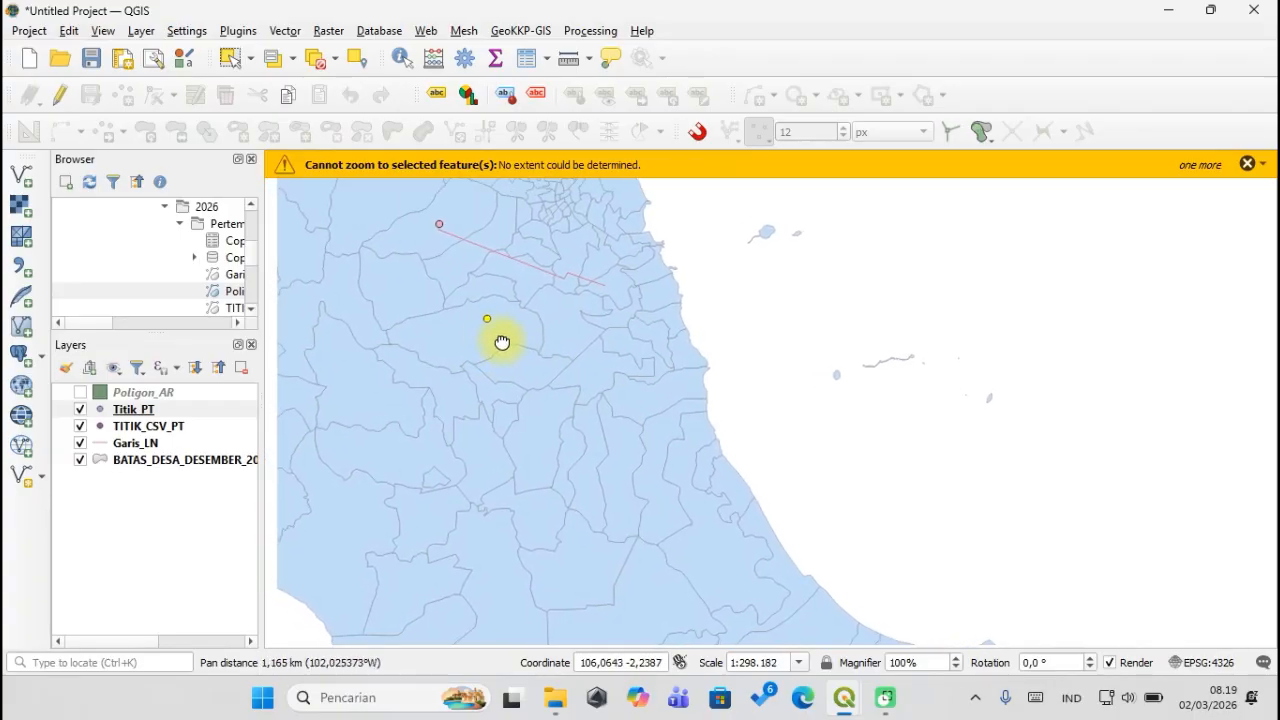
# Bring the Titik_PT table back to the front and select the Vera row.
pyautogui.moveTo(845, 695)
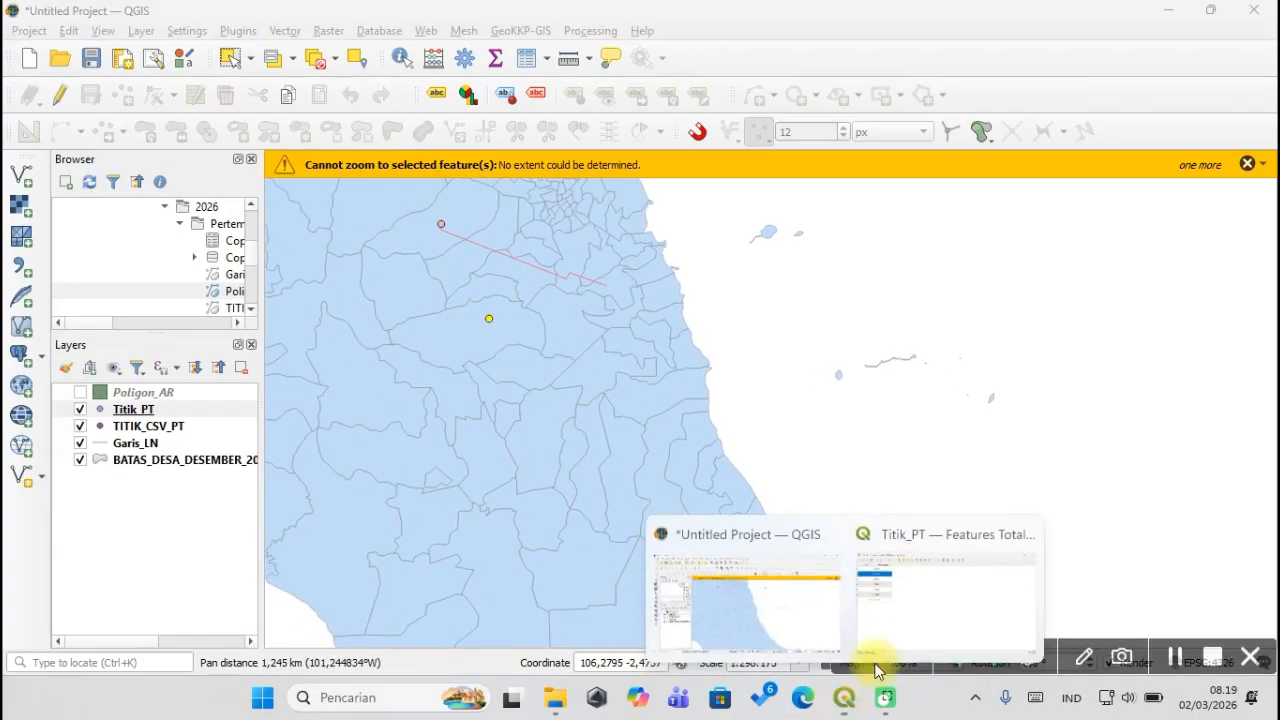
pyautogui.click(908, 604)
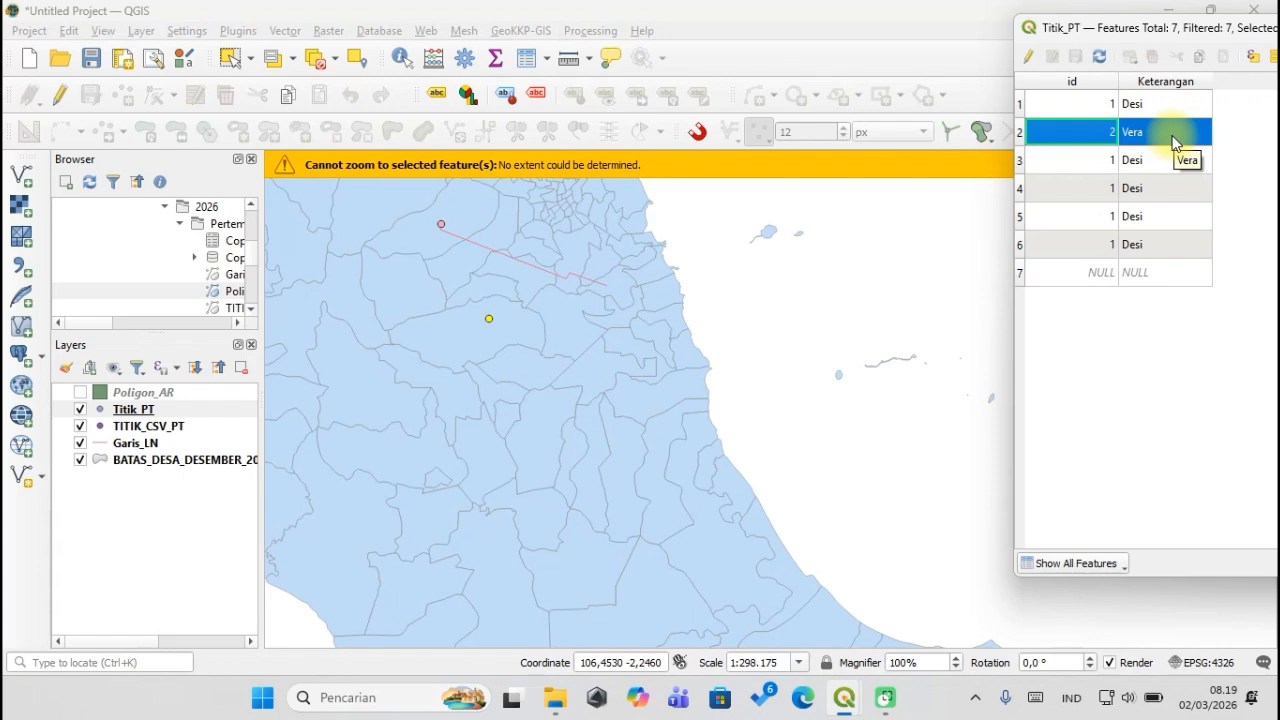
pyautogui.moveTo(1190, 30); pyautogui.dragTo(802, 55)
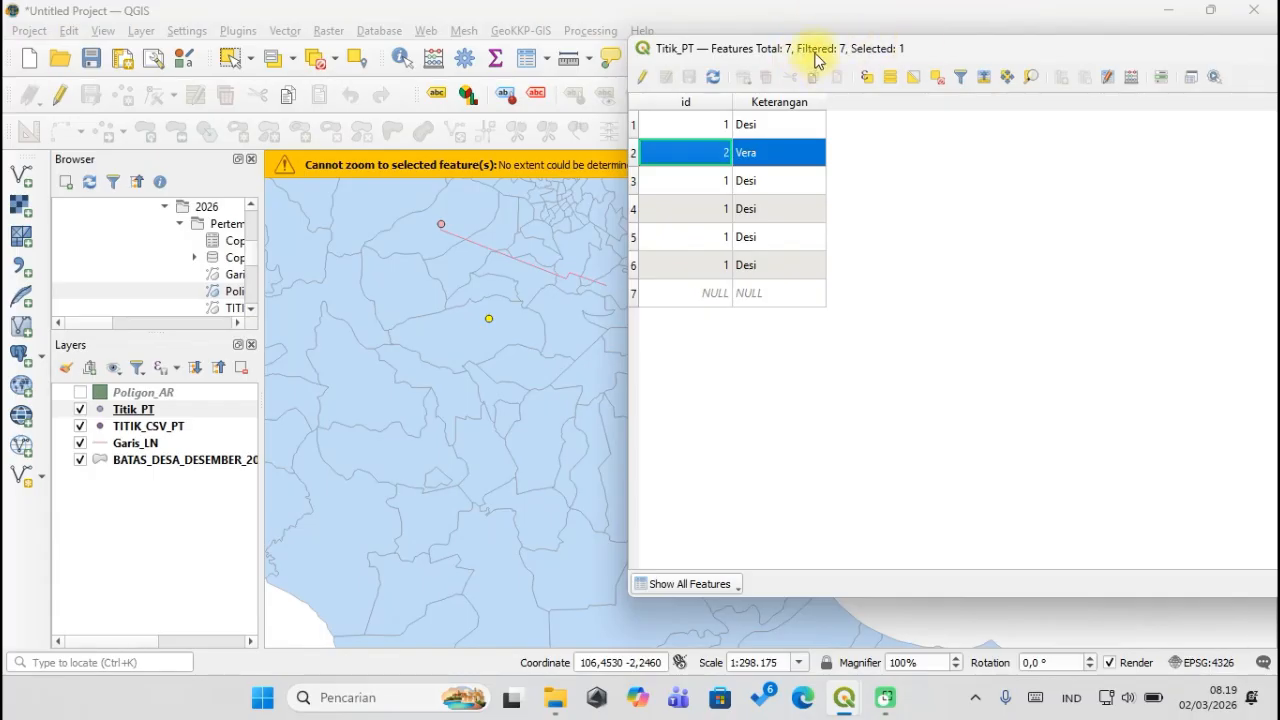
pyautogui.moveTo(815, 52); pyautogui.dragTo(954, 31)
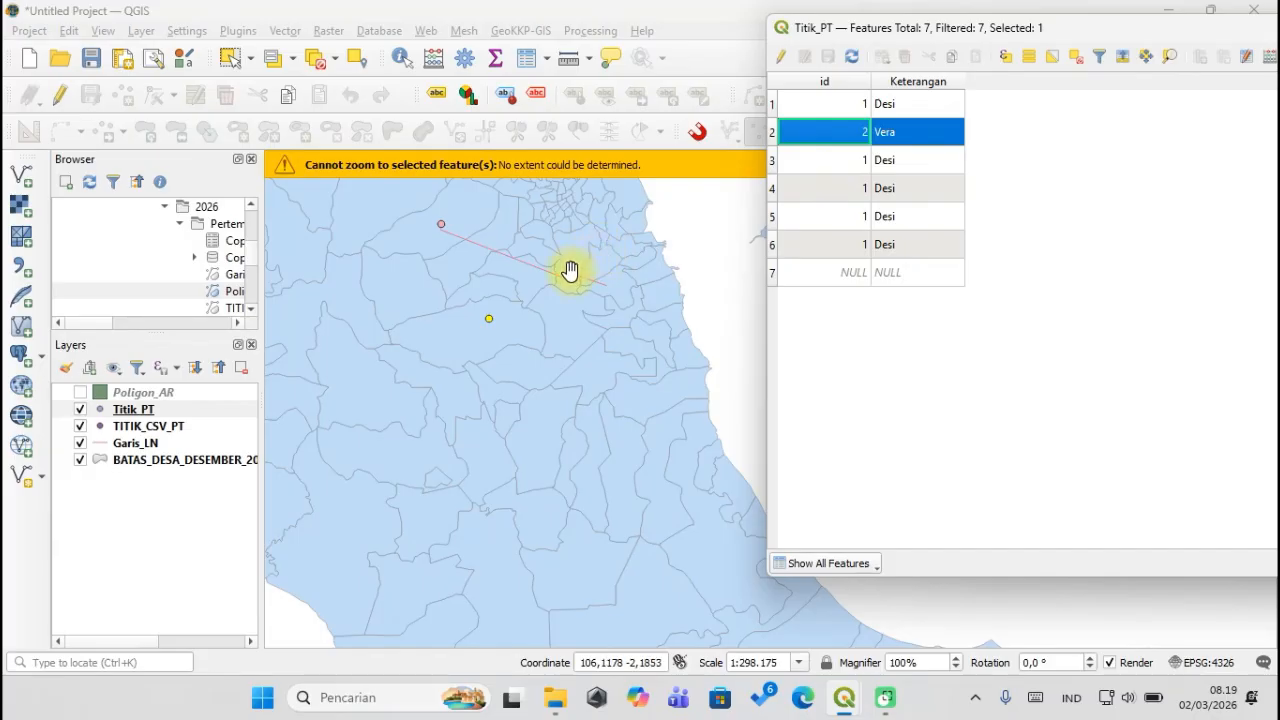
pyautogui.scroll(1, 500, 325)
pyautogui.scroll(1, 500, 325)
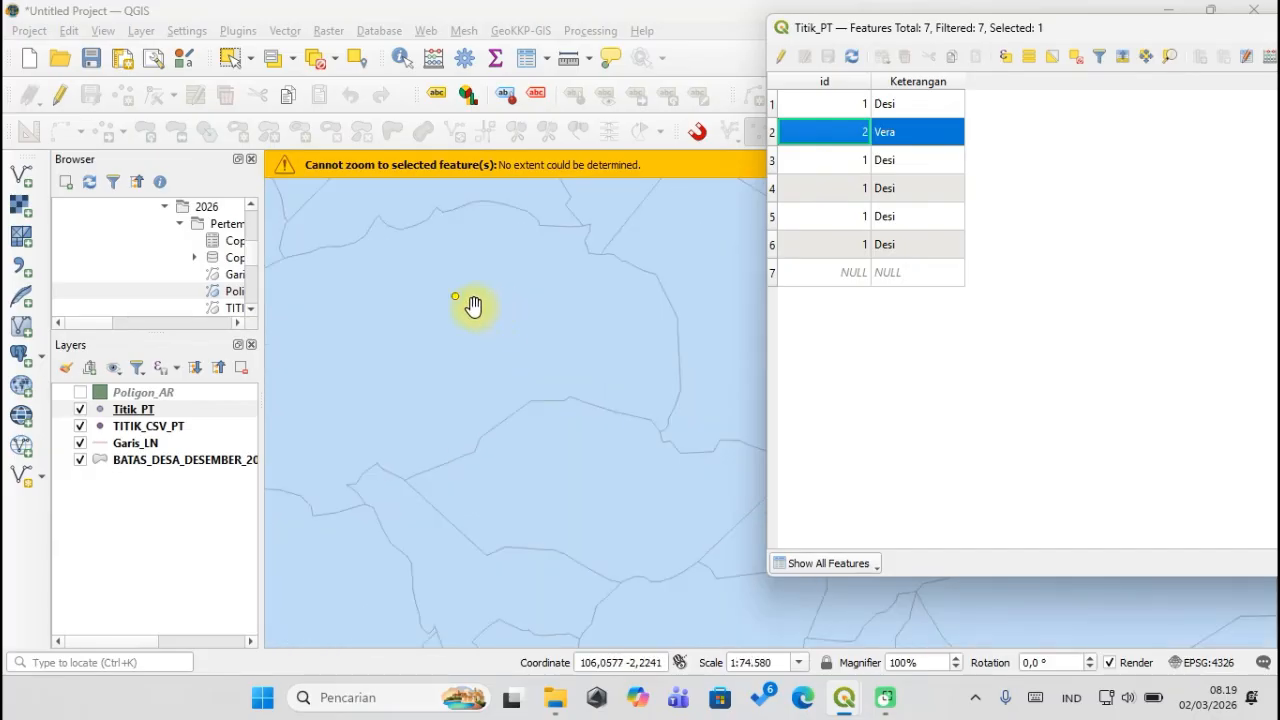
pyautogui.scroll(-2, 473, 305)
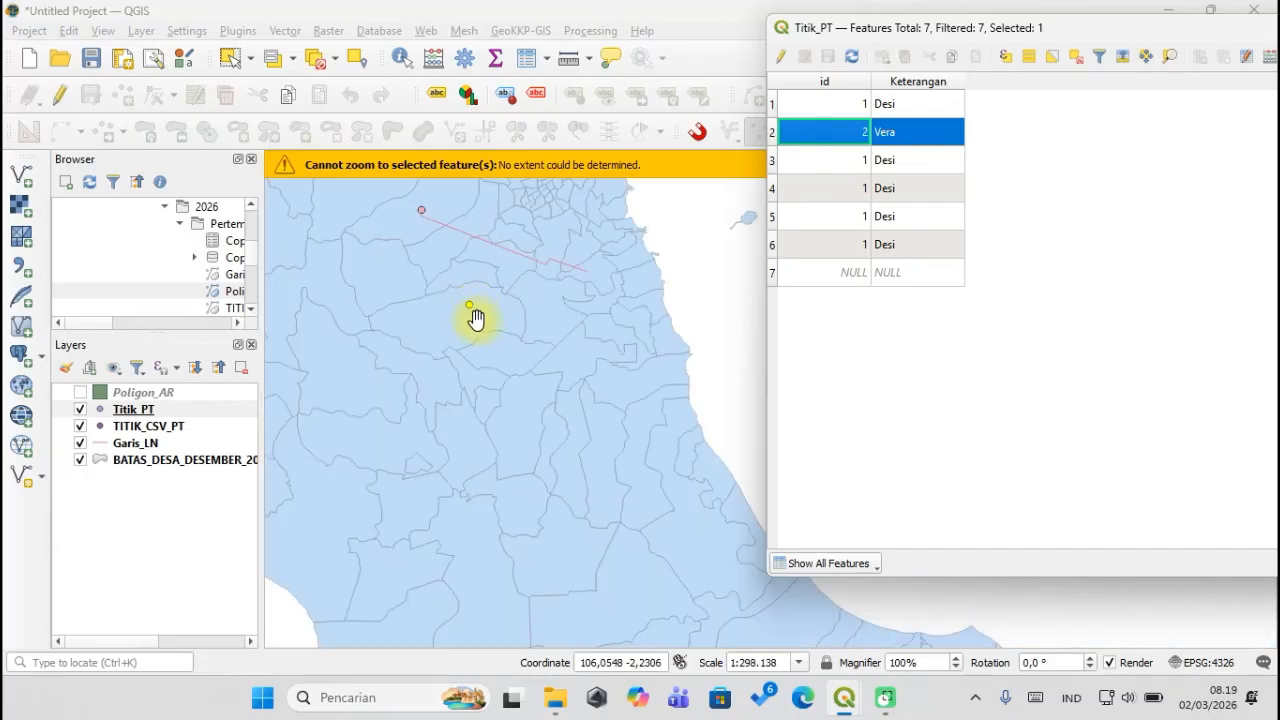
pyautogui.click(773, 133)
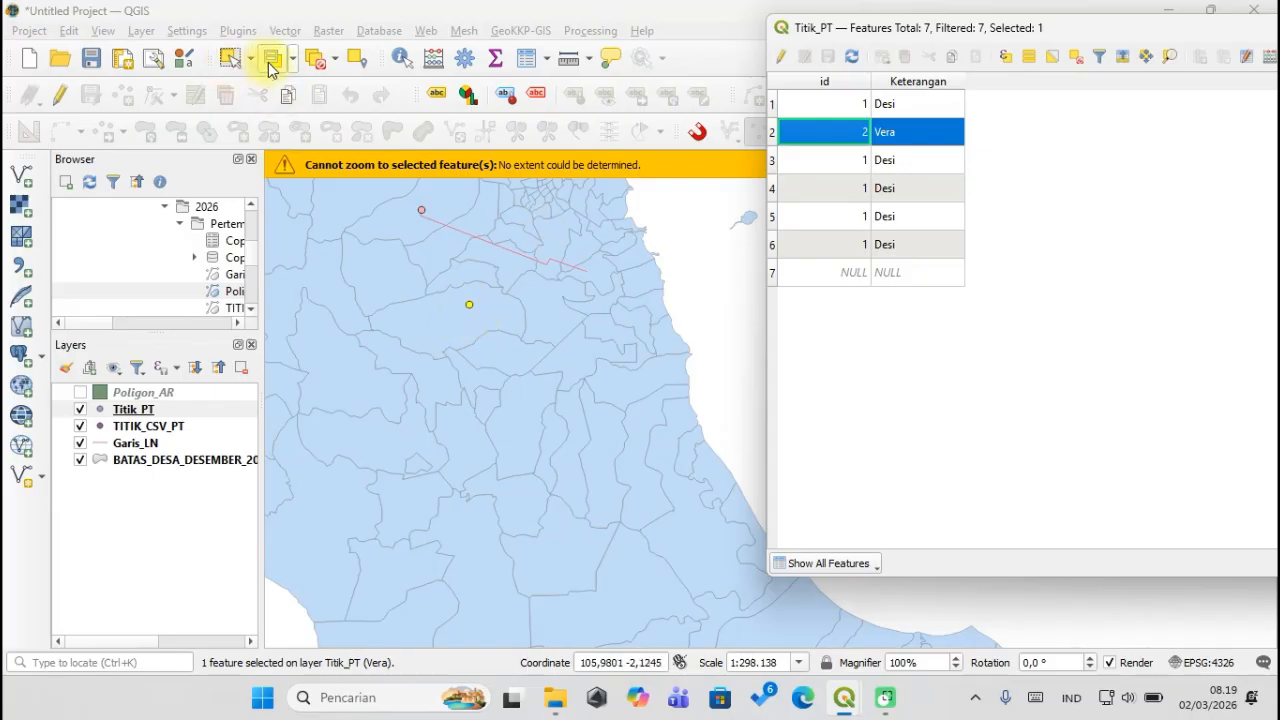
# Select the northern point on the map, then position the attribute table beside the map.
pyautogui.click(229, 57)
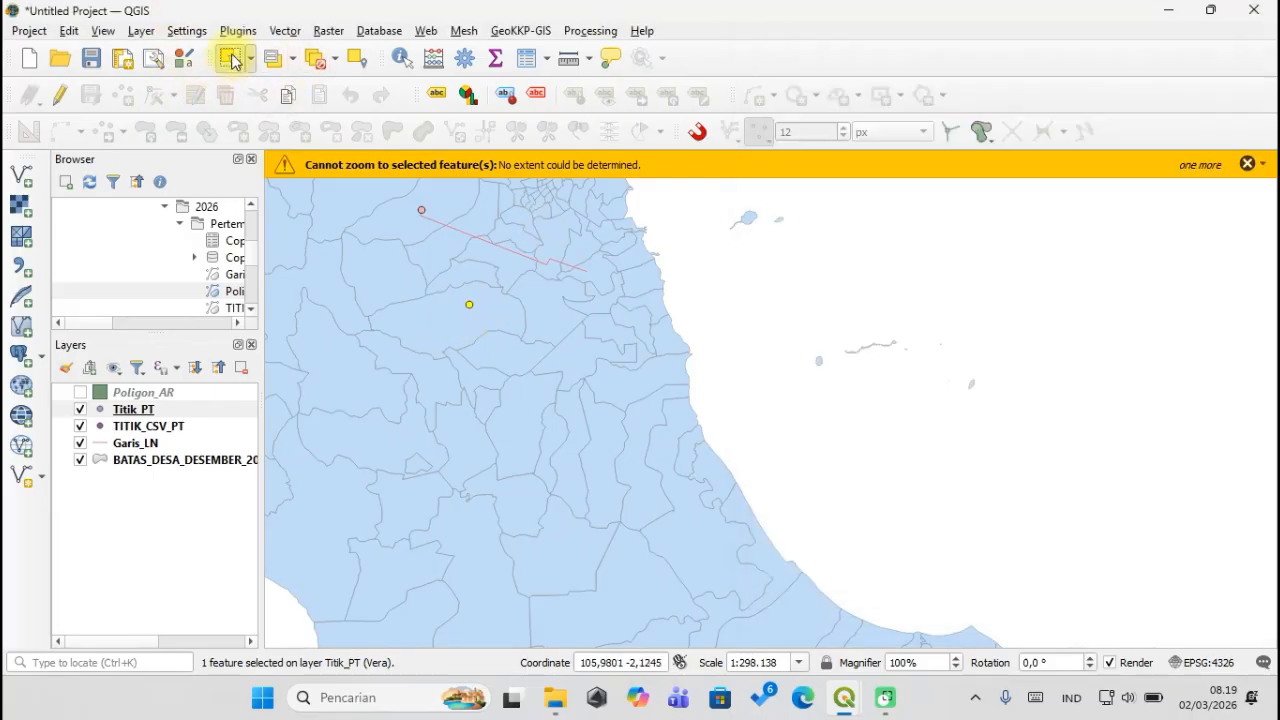
pyautogui.click(424, 214)
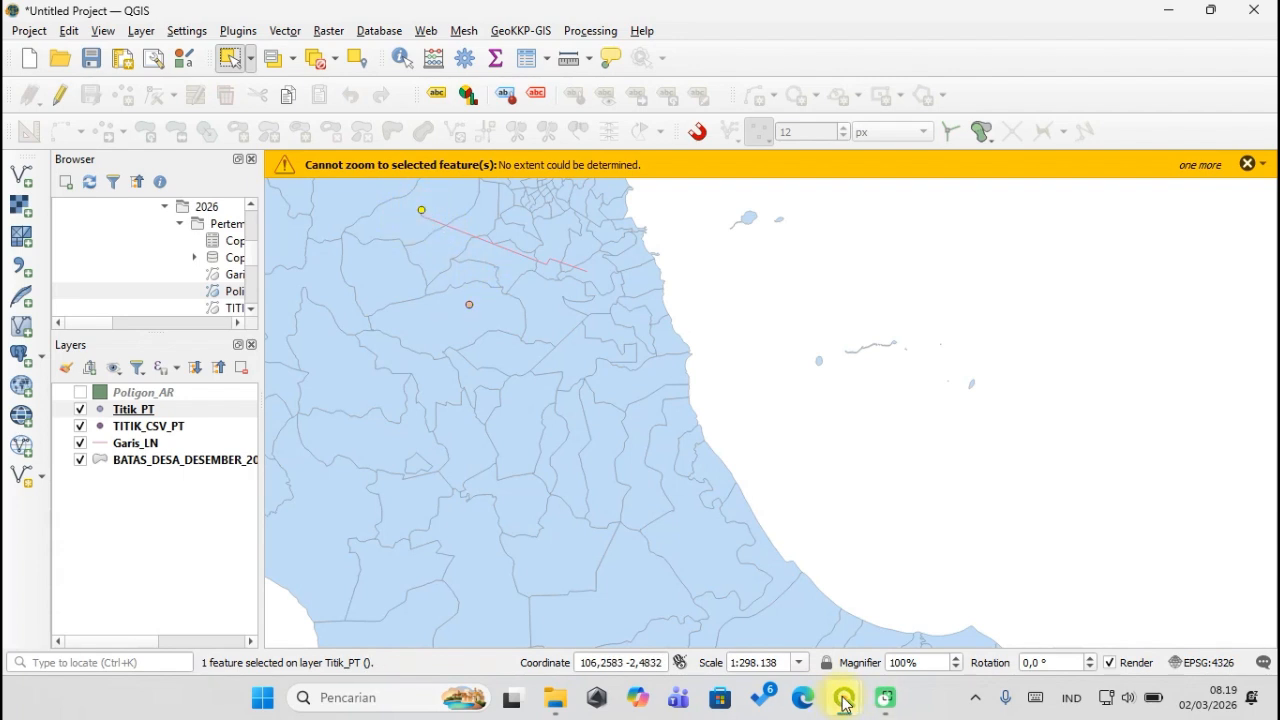
pyautogui.moveTo(842, 697)
pyautogui.click(949, 630)
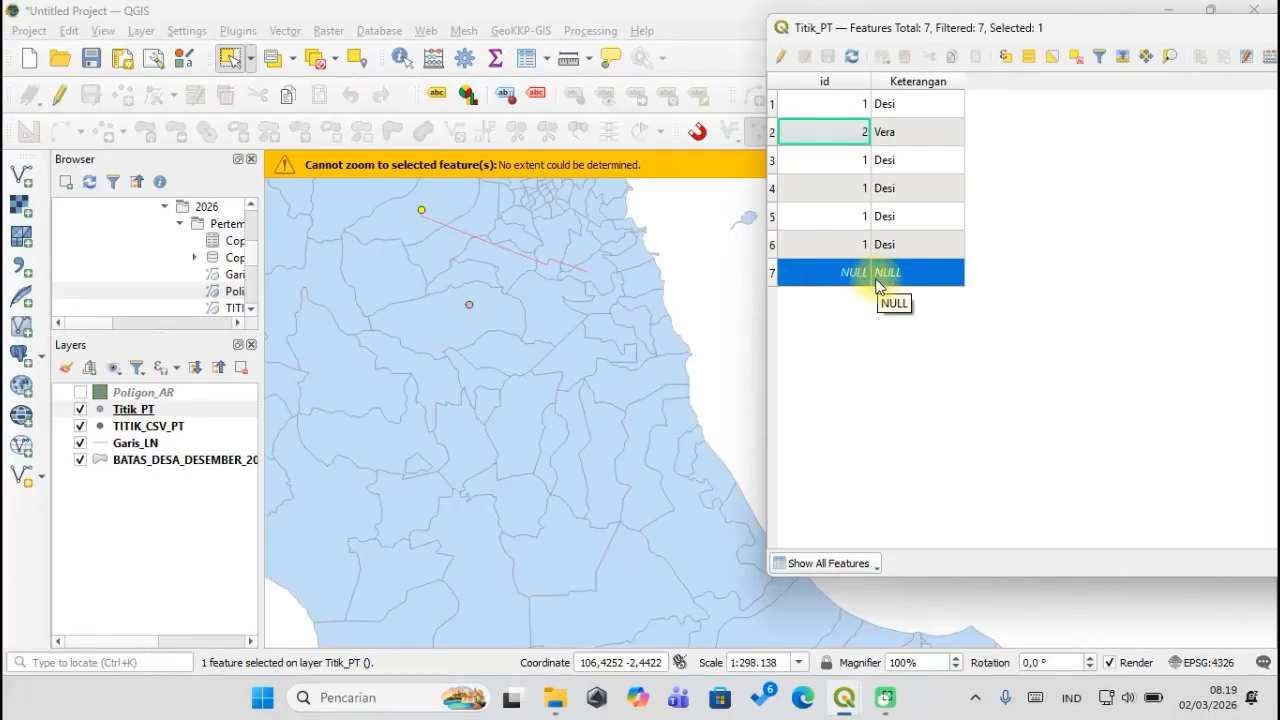
pyautogui.moveTo(875, 27); pyautogui.dragTo(600, 55)
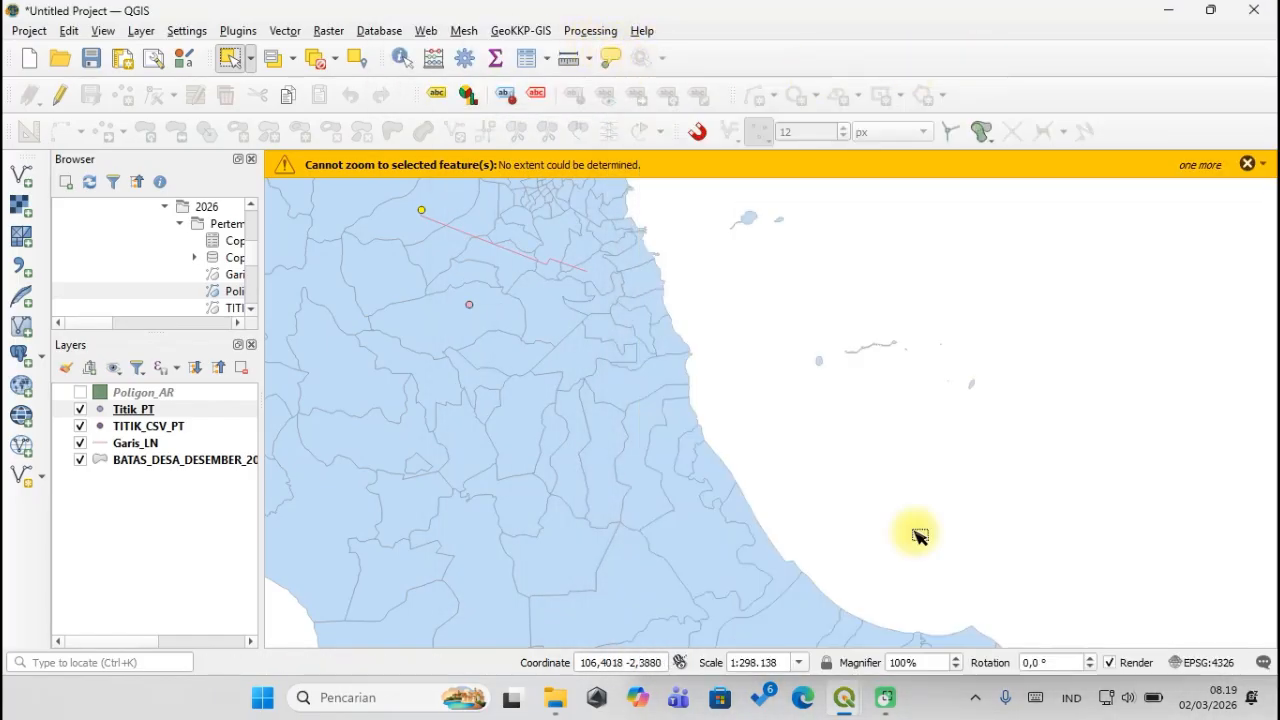
pyautogui.moveTo(845, 700)
pyautogui.click(929, 612)
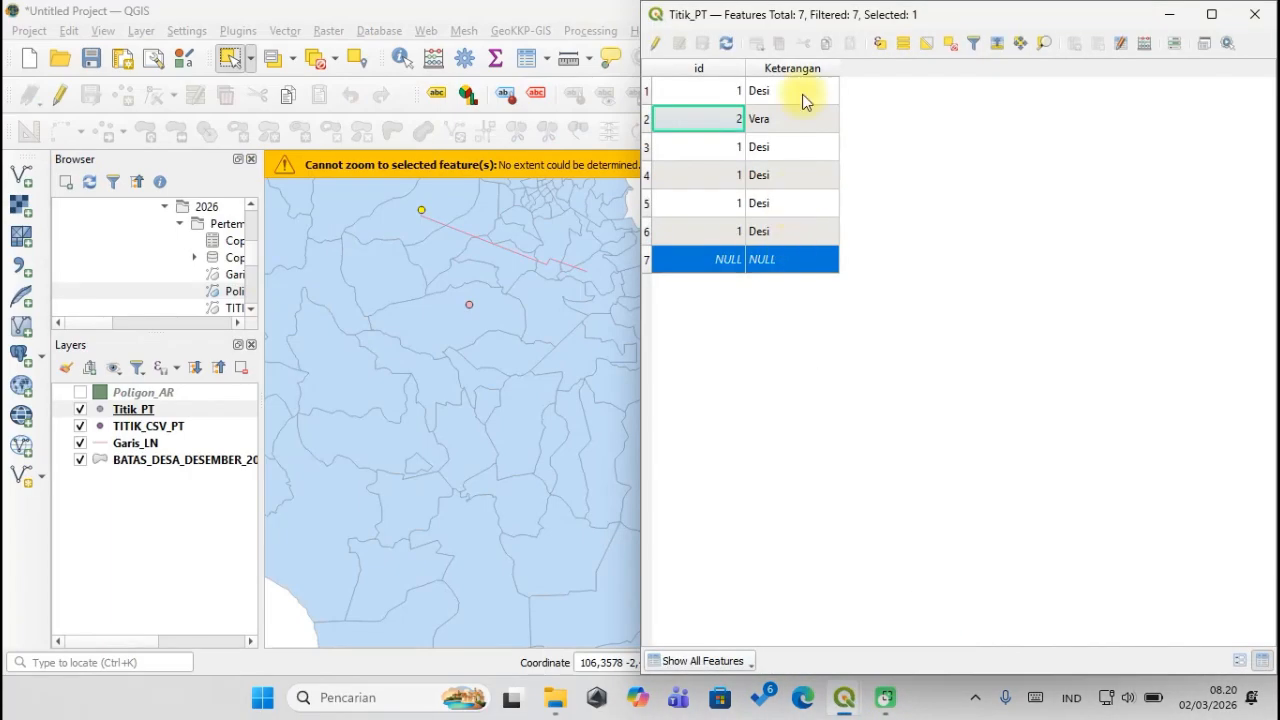
pyautogui.moveTo(812, 30); pyautogui.dragTo(786, 28)
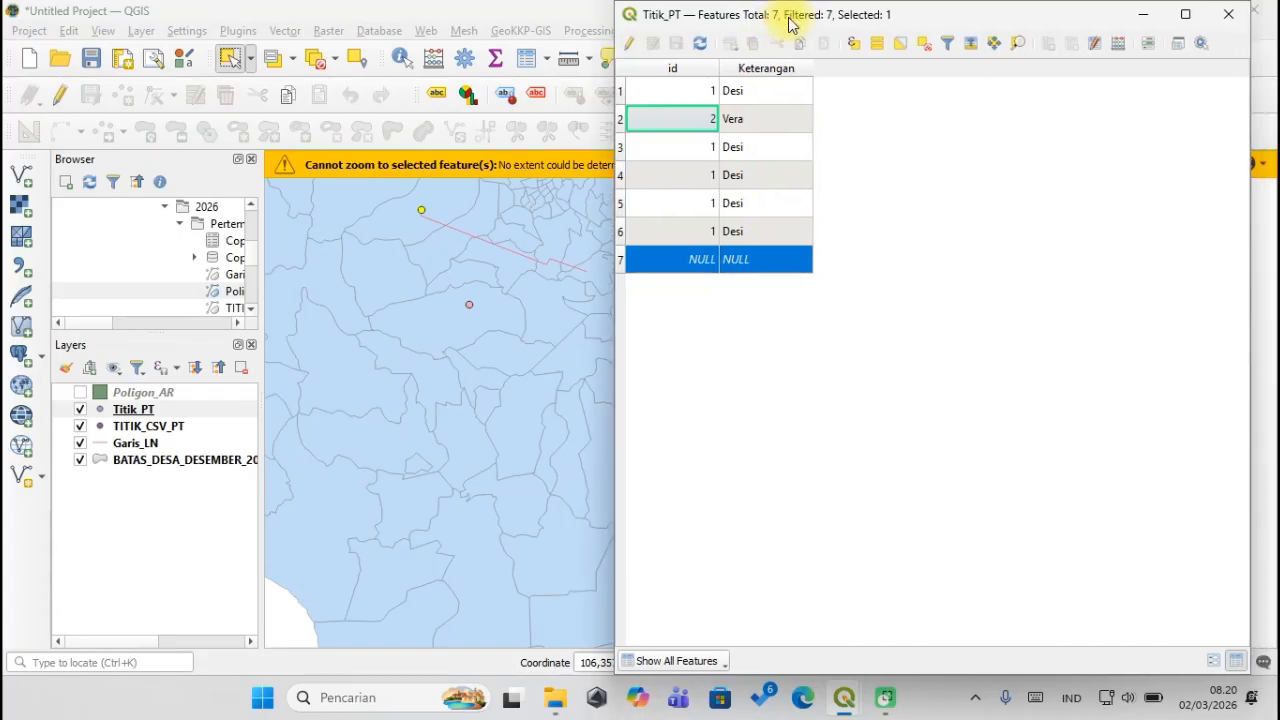
# Turn on editing for Titik_PT, maximize its attribute table, and start a new field.
pyautogui.click(631, 46)
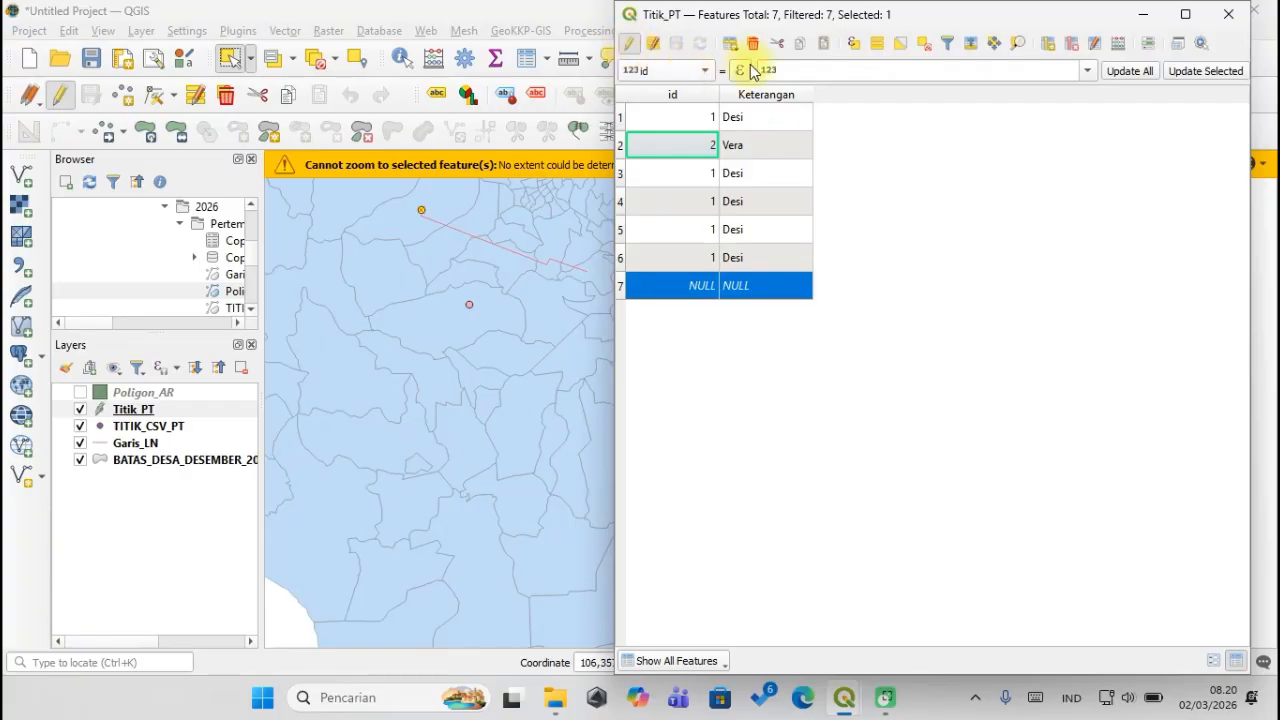
pyautogui.doubleClick(1091, 15)
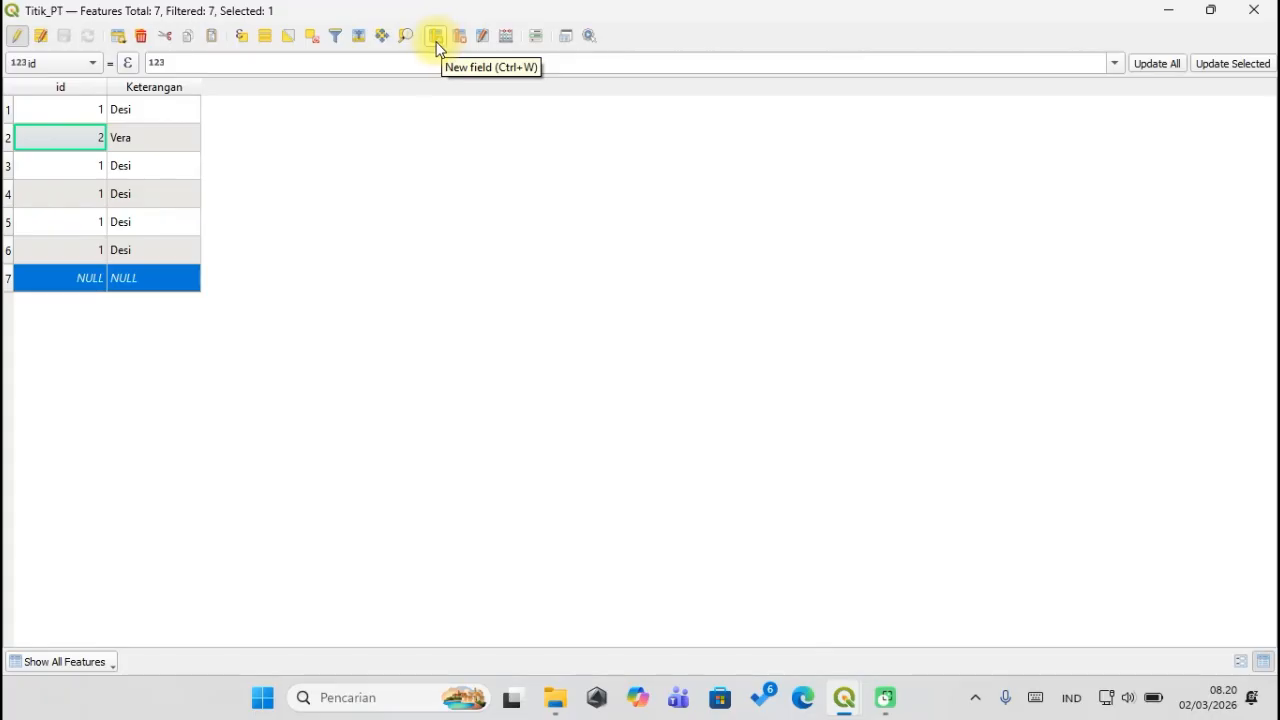
pyautogui.moveTo(309, 17); pyautogui.dragTo(331, 36)
pyautogui.click(946, 27)
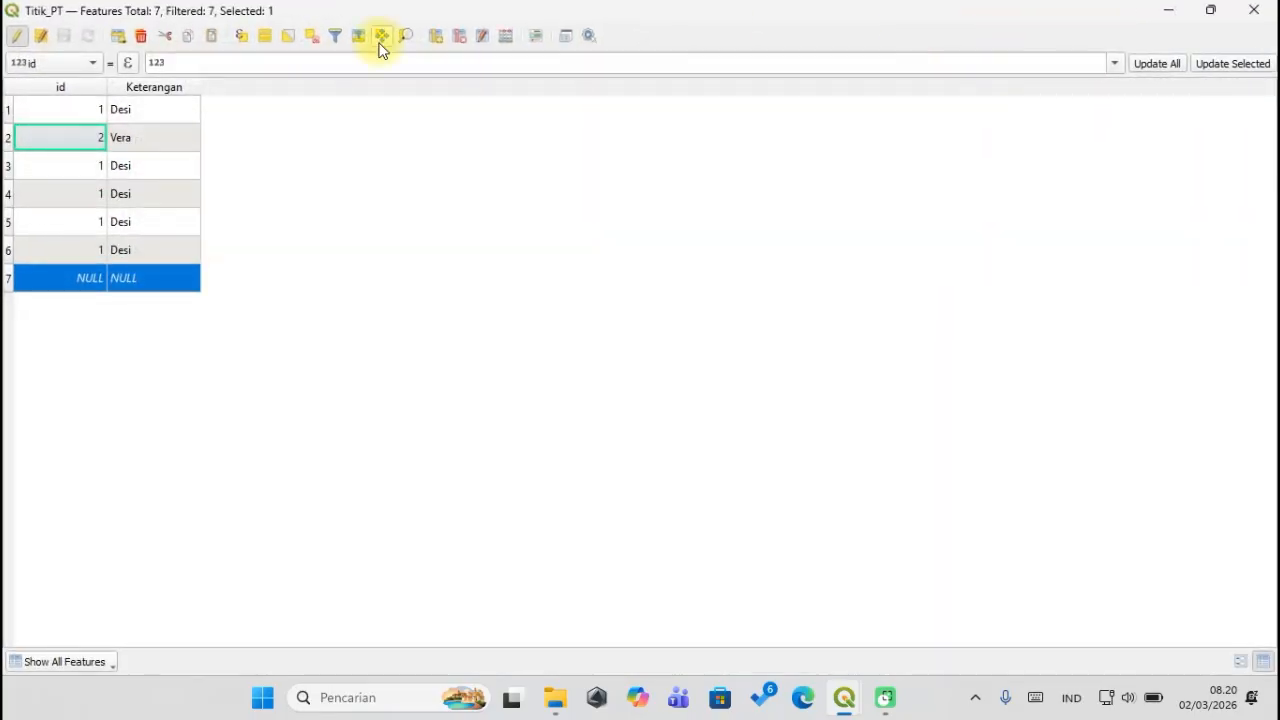
pyautogui.click(435, 43)
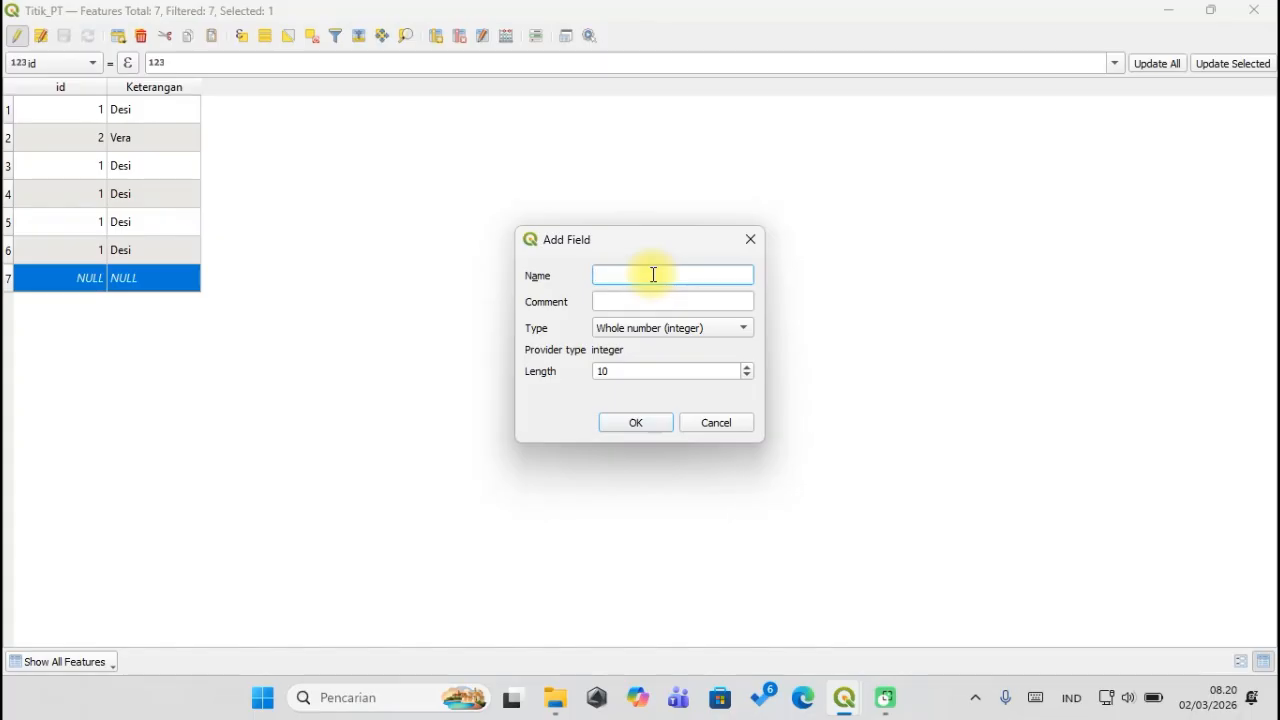
# Create the Alamat field as Text (string) with length 100.
pyautogui.write('Alamat')
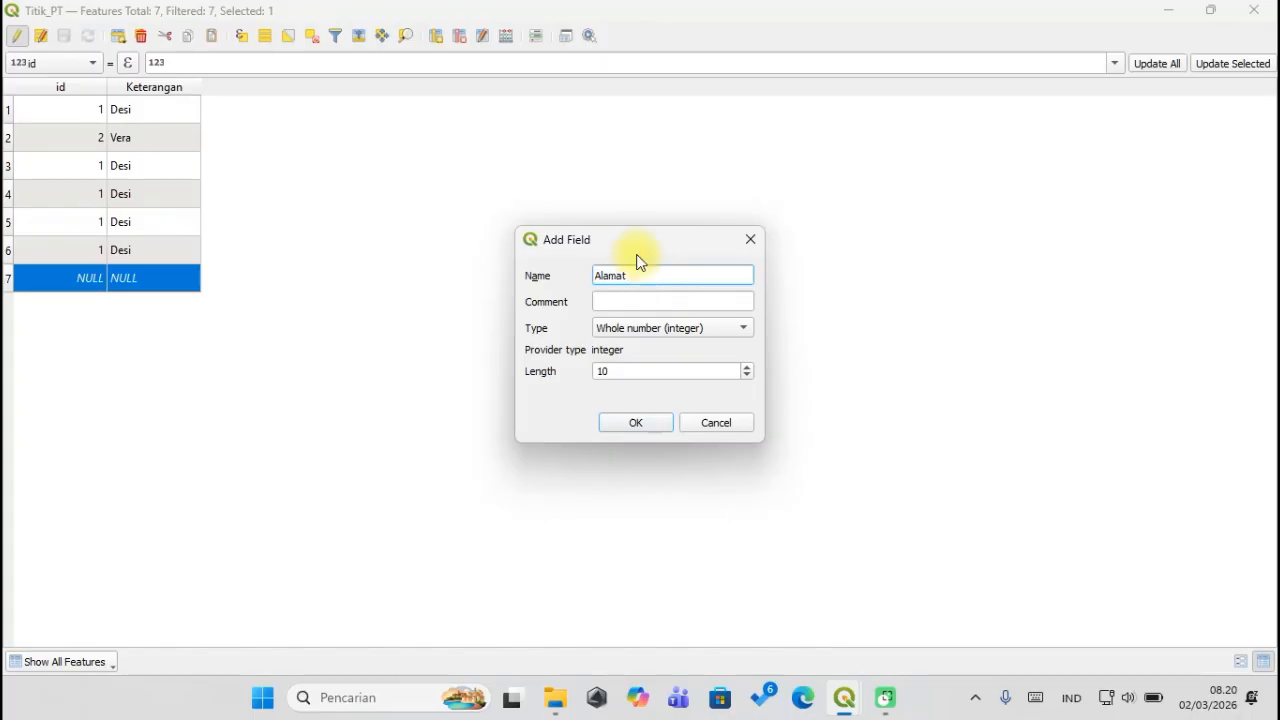
pyautogui.click(668, 326)
pyautogui.click(658, 328)
pyautogui.click(657, 328)
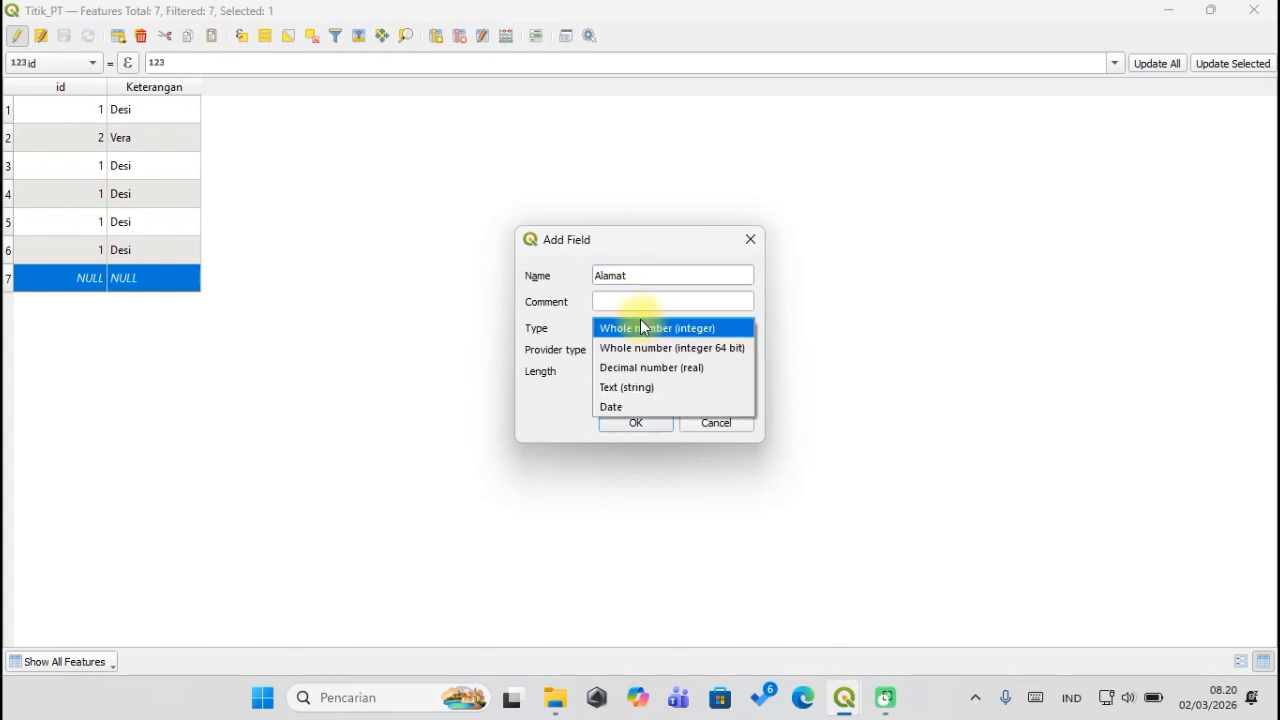
pyautogui.click(648, 393)
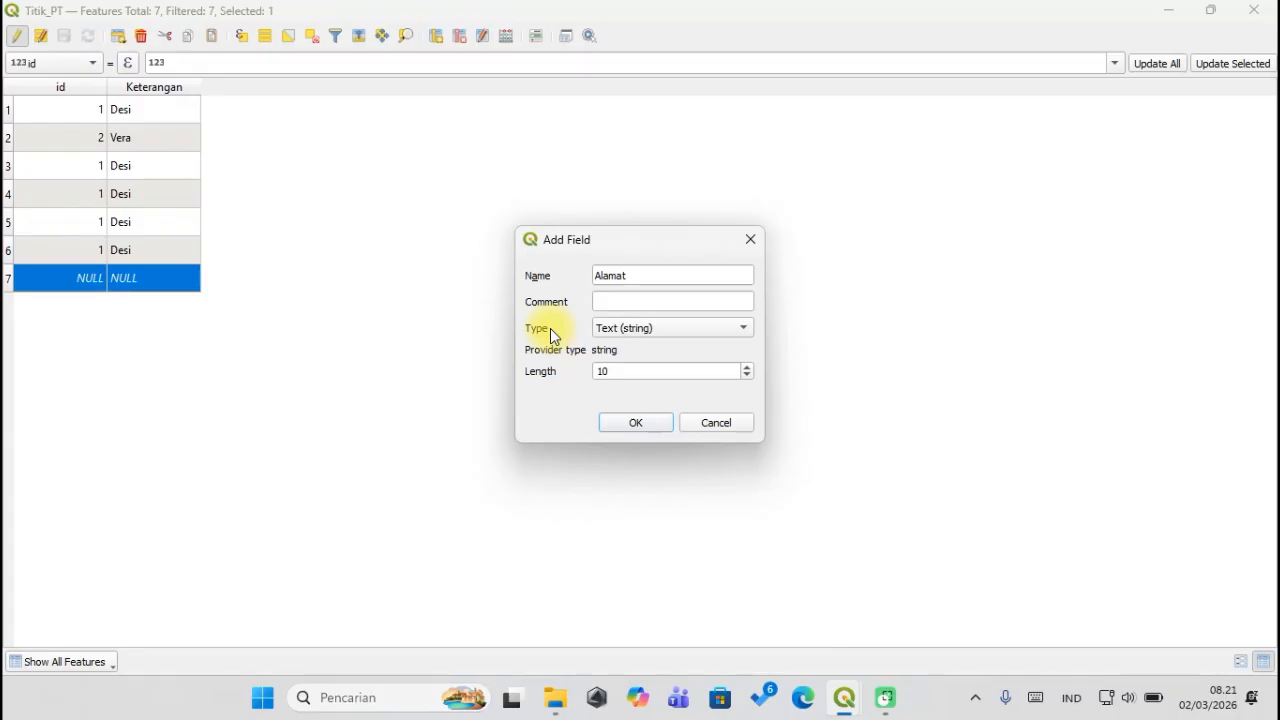
pyautogui.click(643, 334)
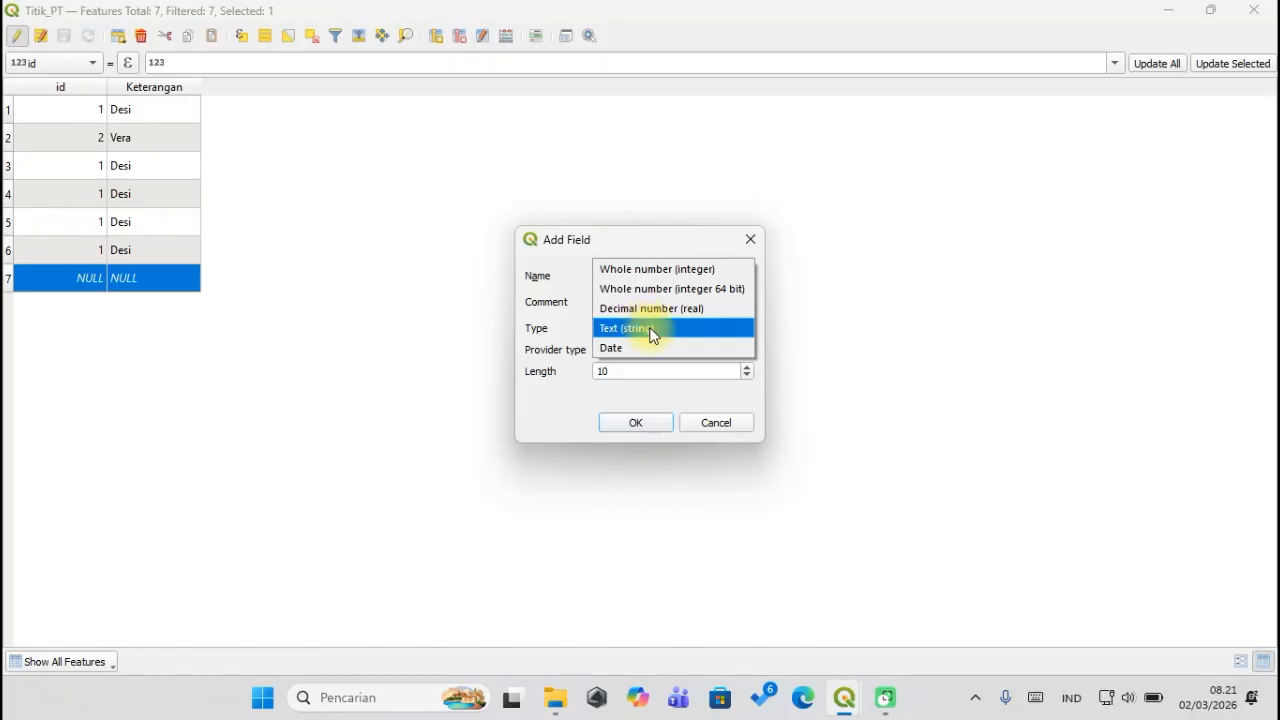
pyautogui.click(647, 330)
pyautogui.moveTo(646, 369); pyautogui.dragTo(588, 369)
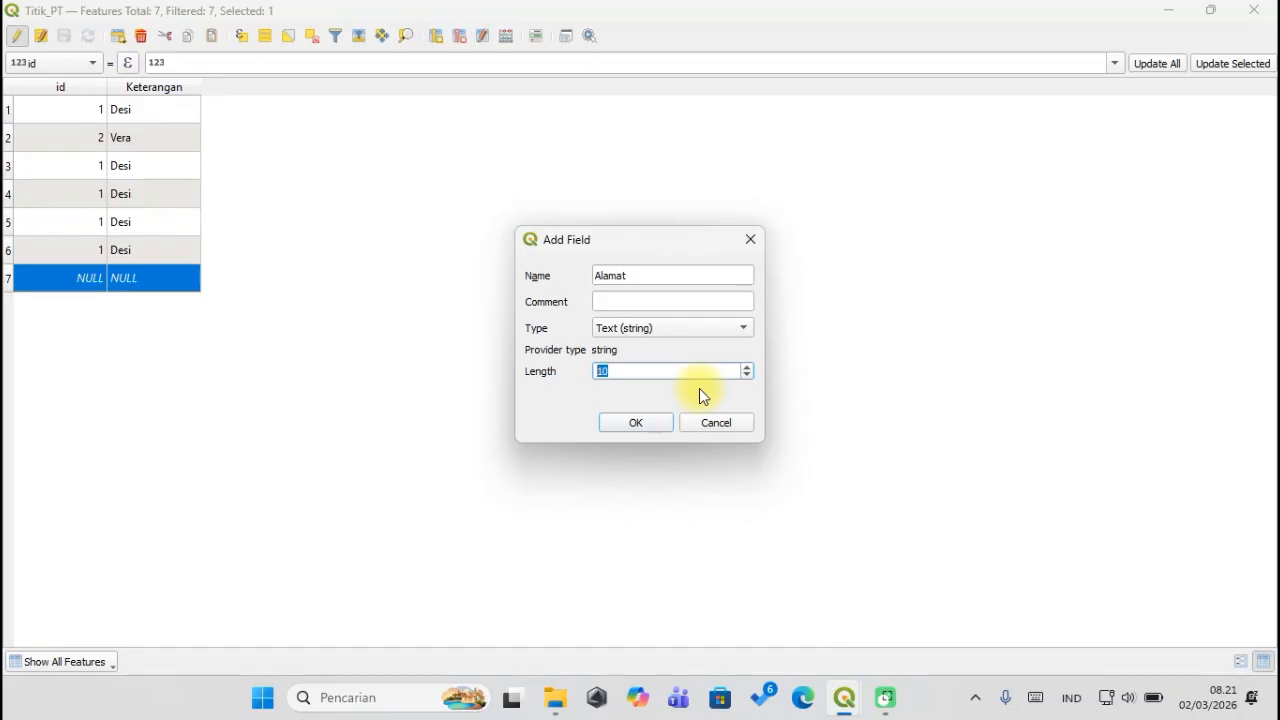
pyautogui.write('100')
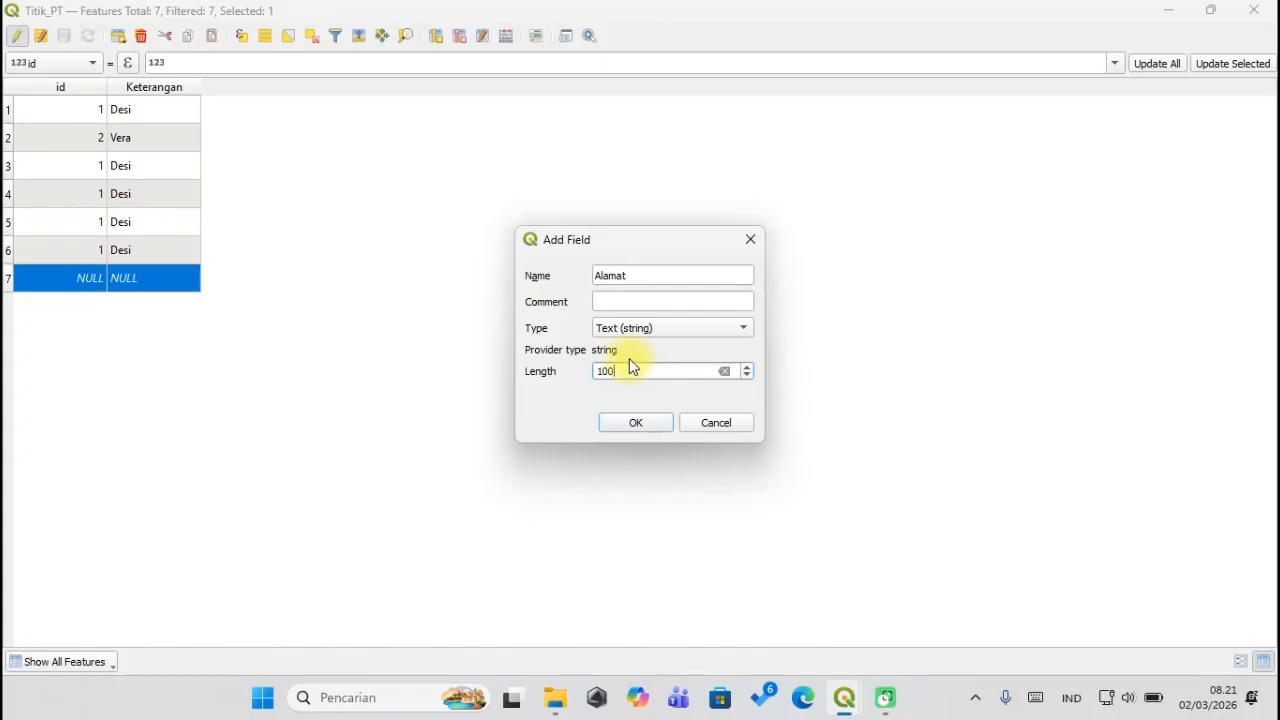
pyautogui.click(637, 424)
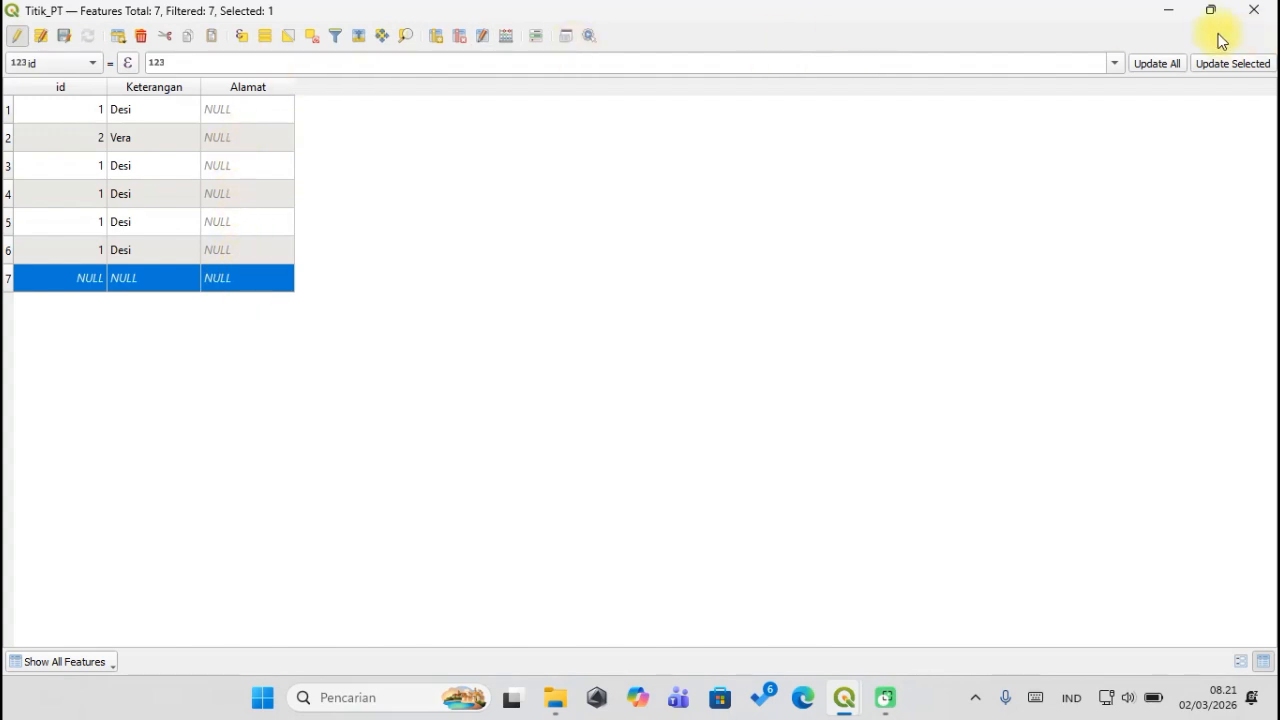
# Restore the Titik_PT table from full screen to a floating window and widen it leftward.
pyautogui.moveTo(1212, 18)
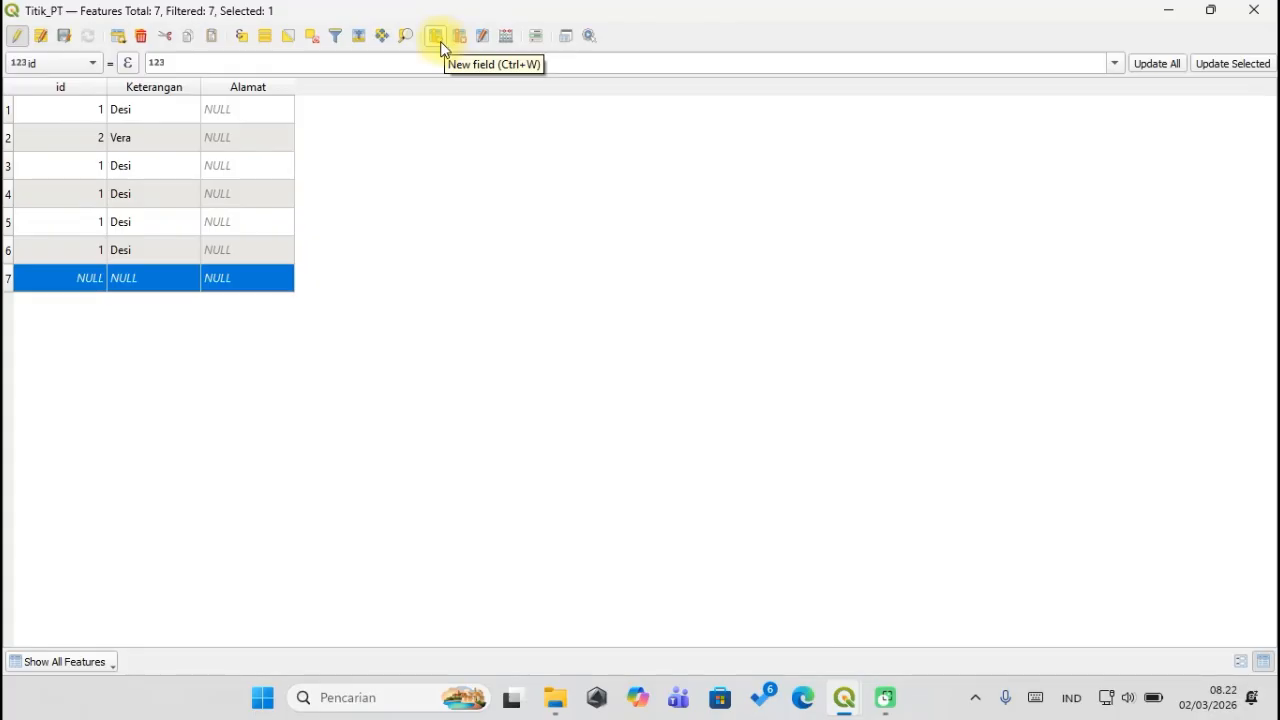
pyautogui.doubleClick(665, 10)
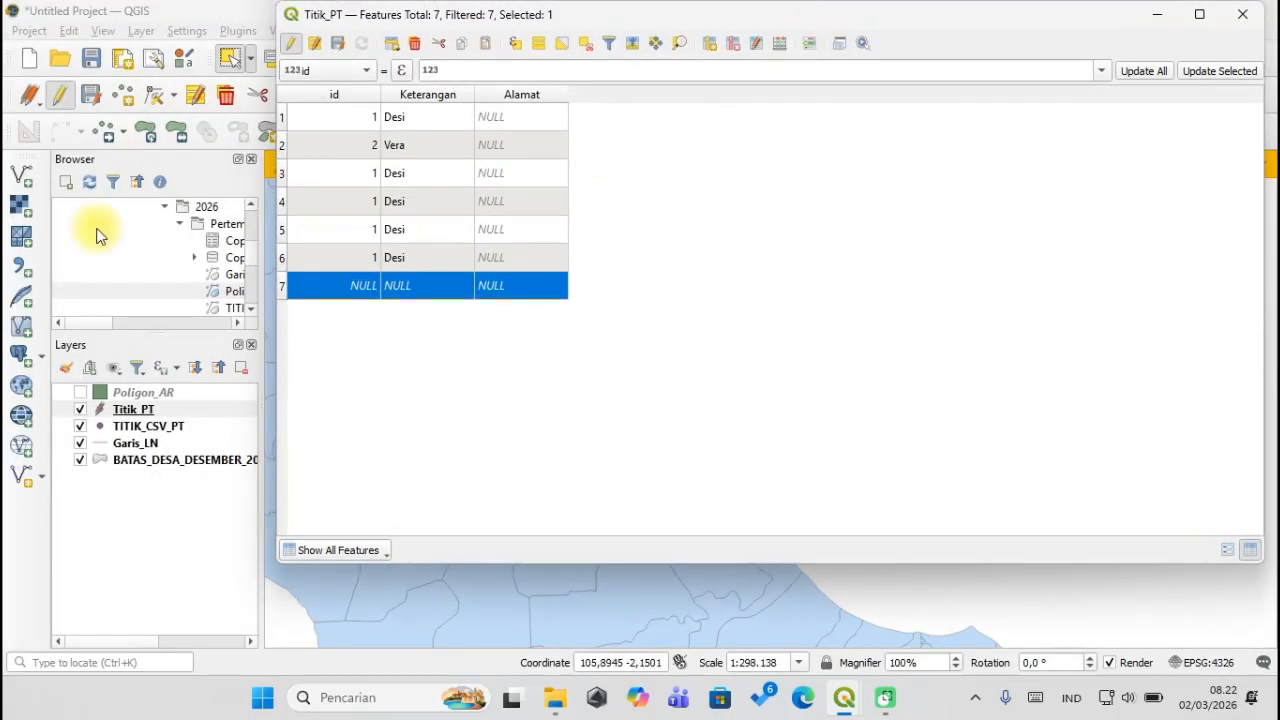
pyautogui.moveTo(275, 185); pyautogui.dragTo(128, 185)
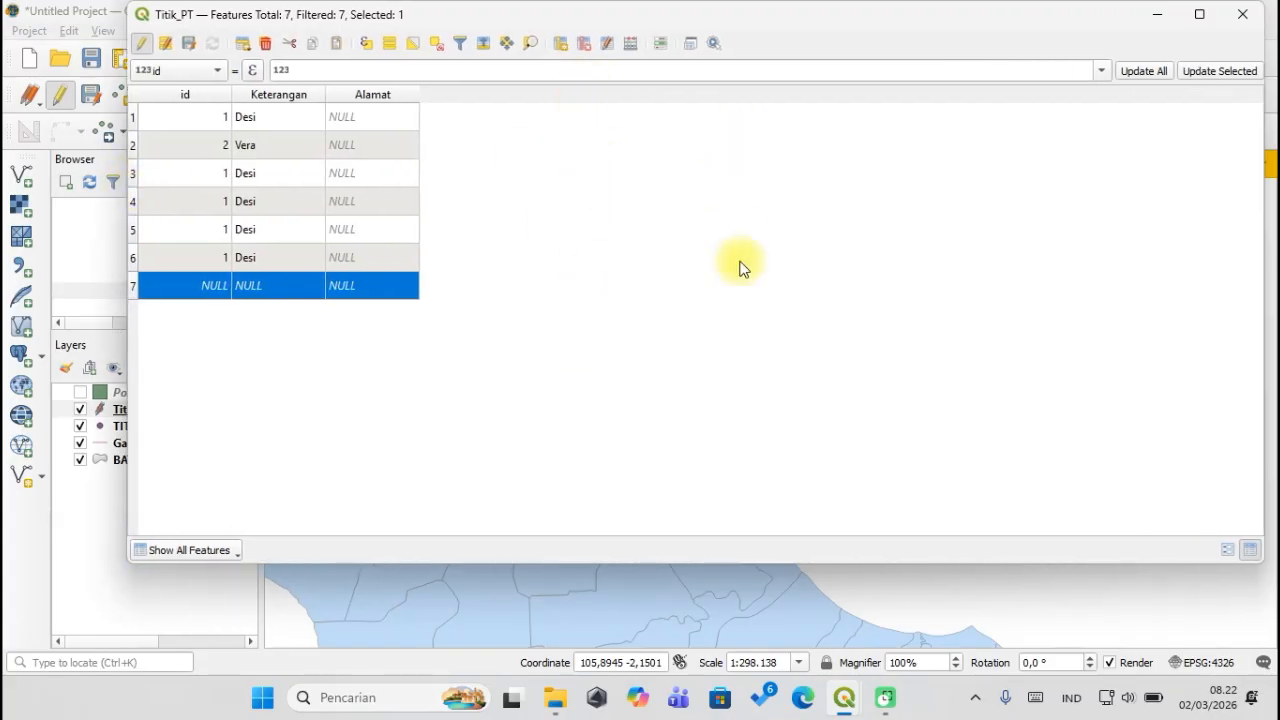
# Create the Lintang field as Decimal number (real), length 10, precision 5.
pyautogui.click(561, 47)
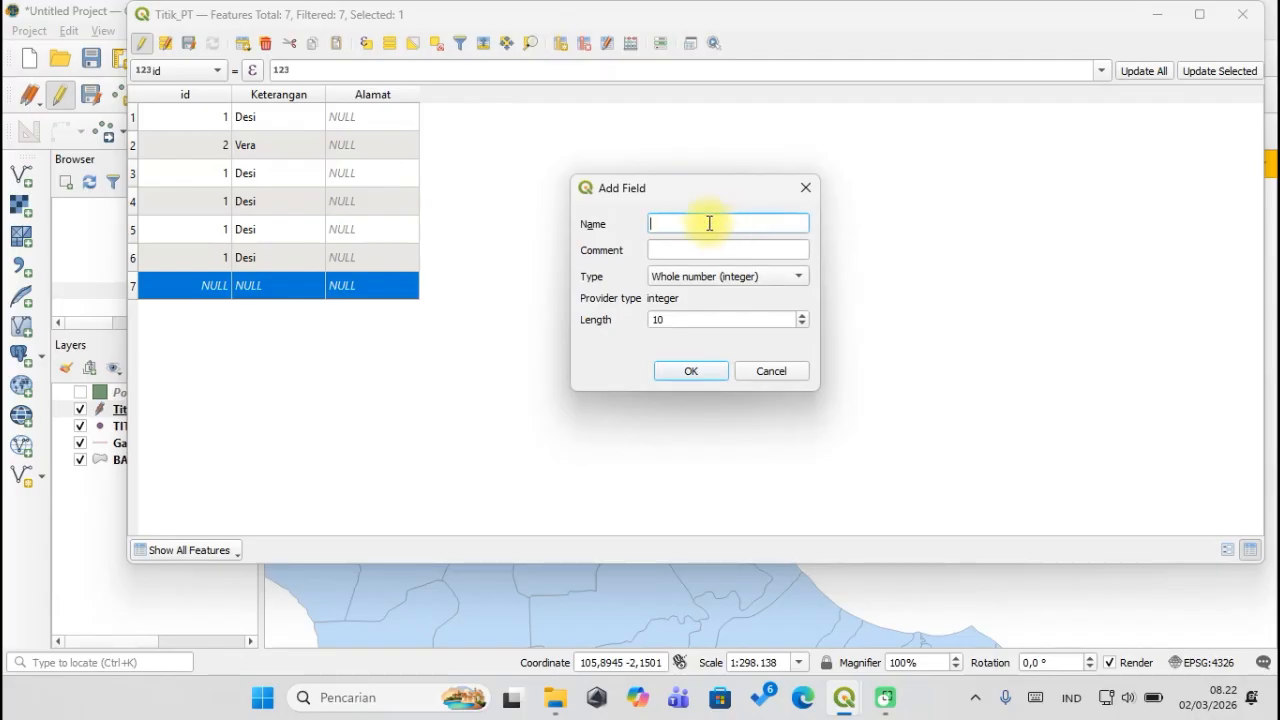
pyautogui.write('Lintang')
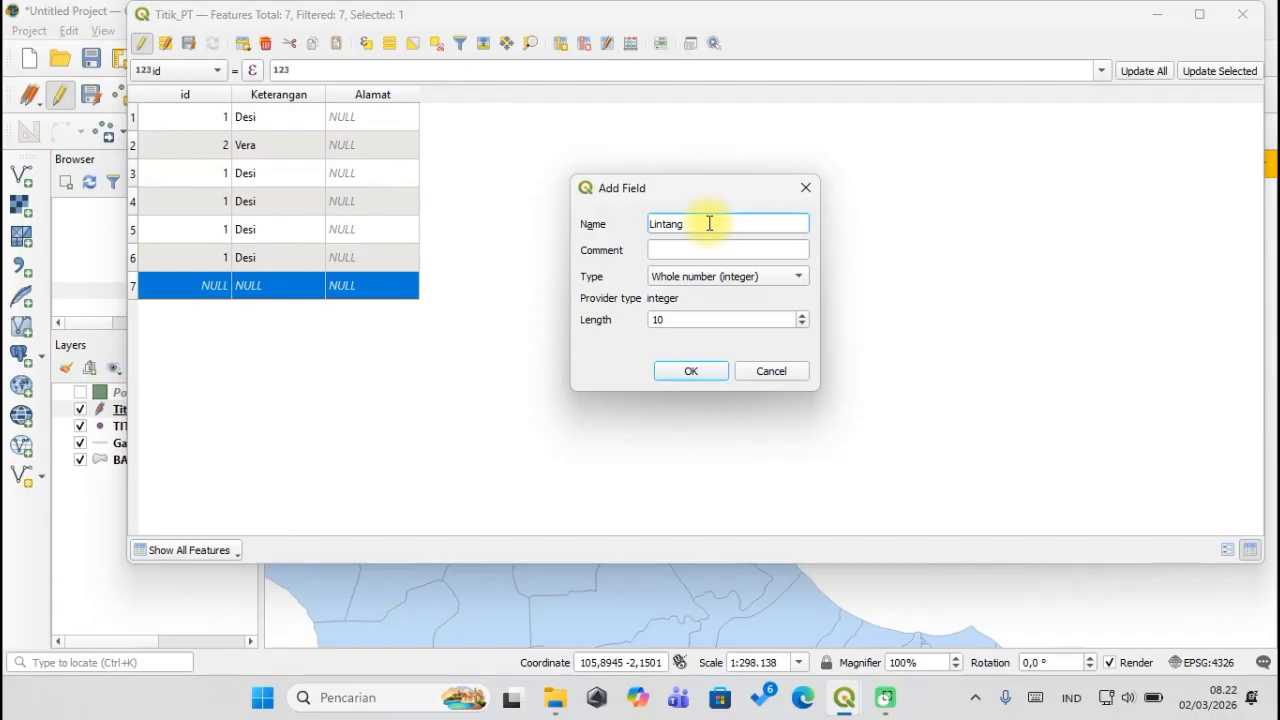
pyautogui.click(667, 280)
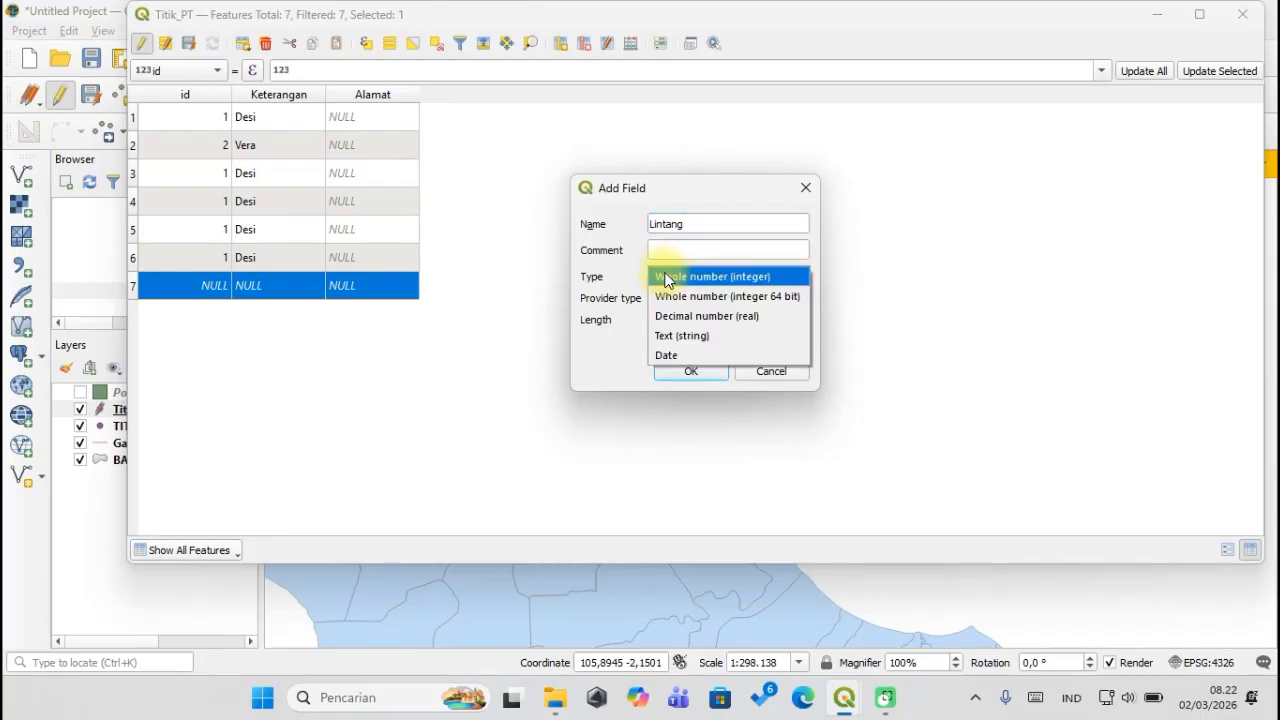
pyautogui.click(727, 318)
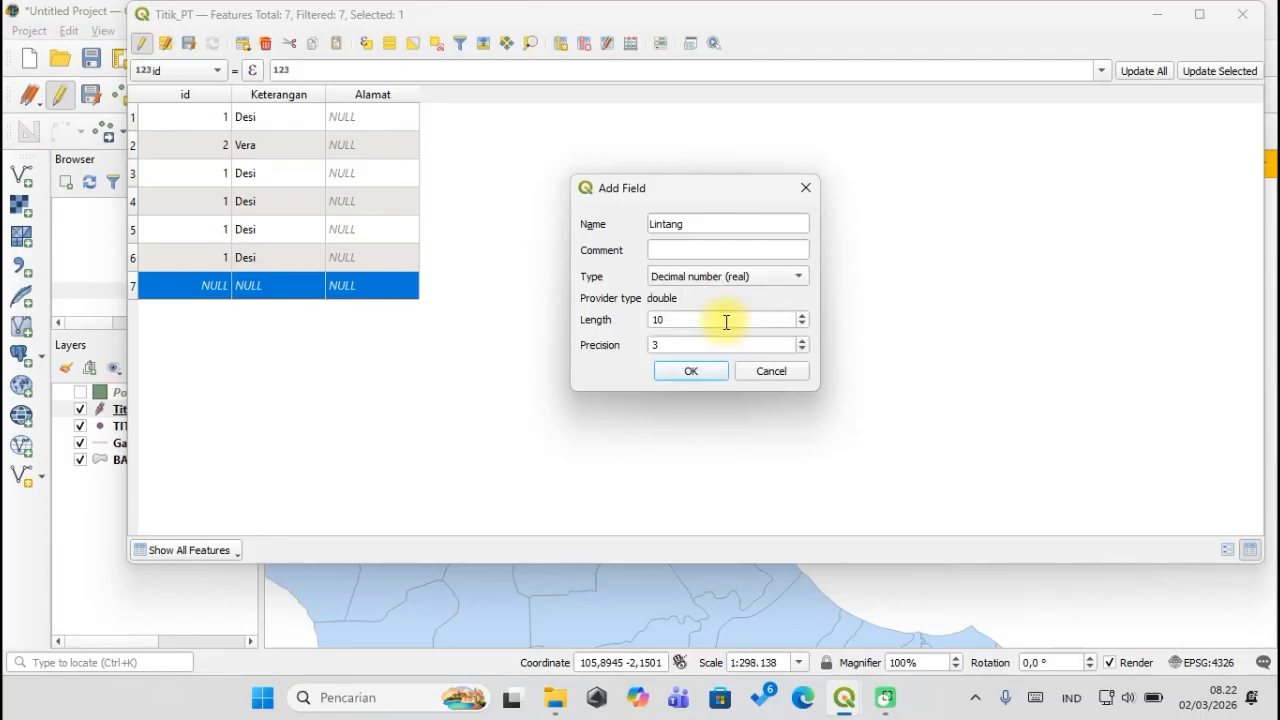
pyautogui.doubleClick(652, 345)
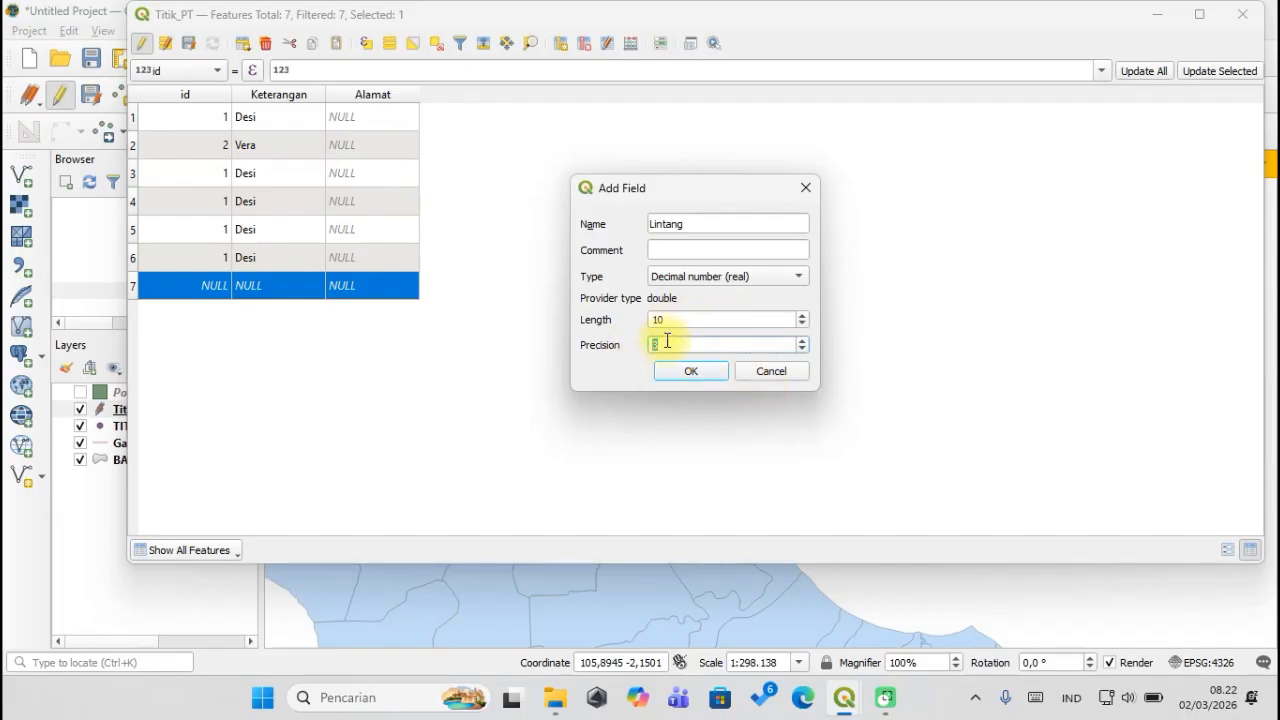
pyautogui.click(660, 345)
pyautogui.moveTo(661, 346); pyautogui.dragTo(620, 346)
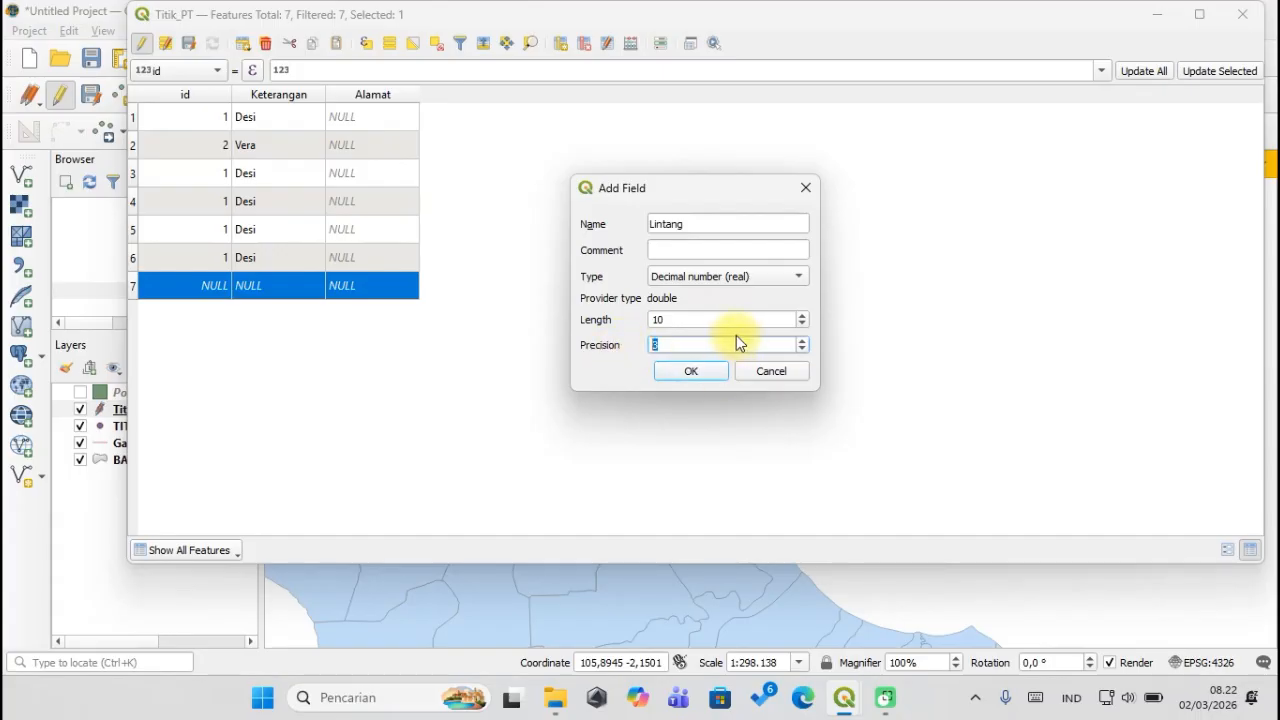
pyautogui.write('5')
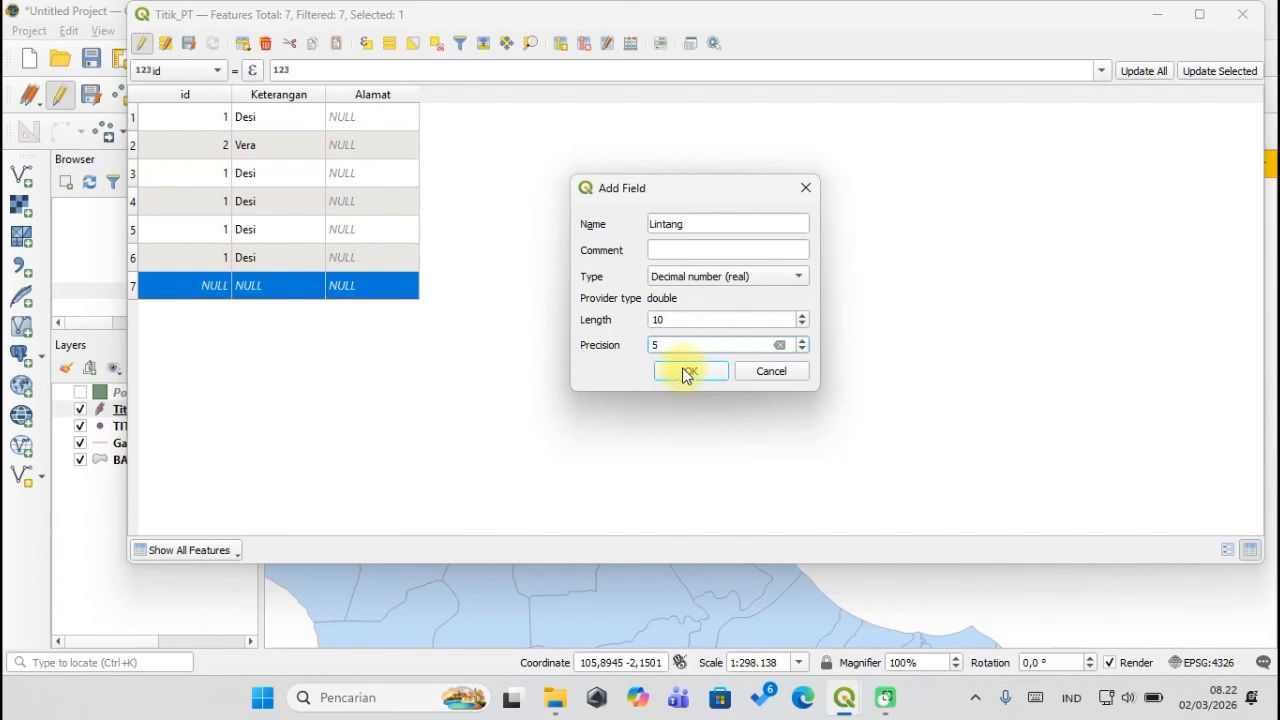
pyautogui.click(689, 370)
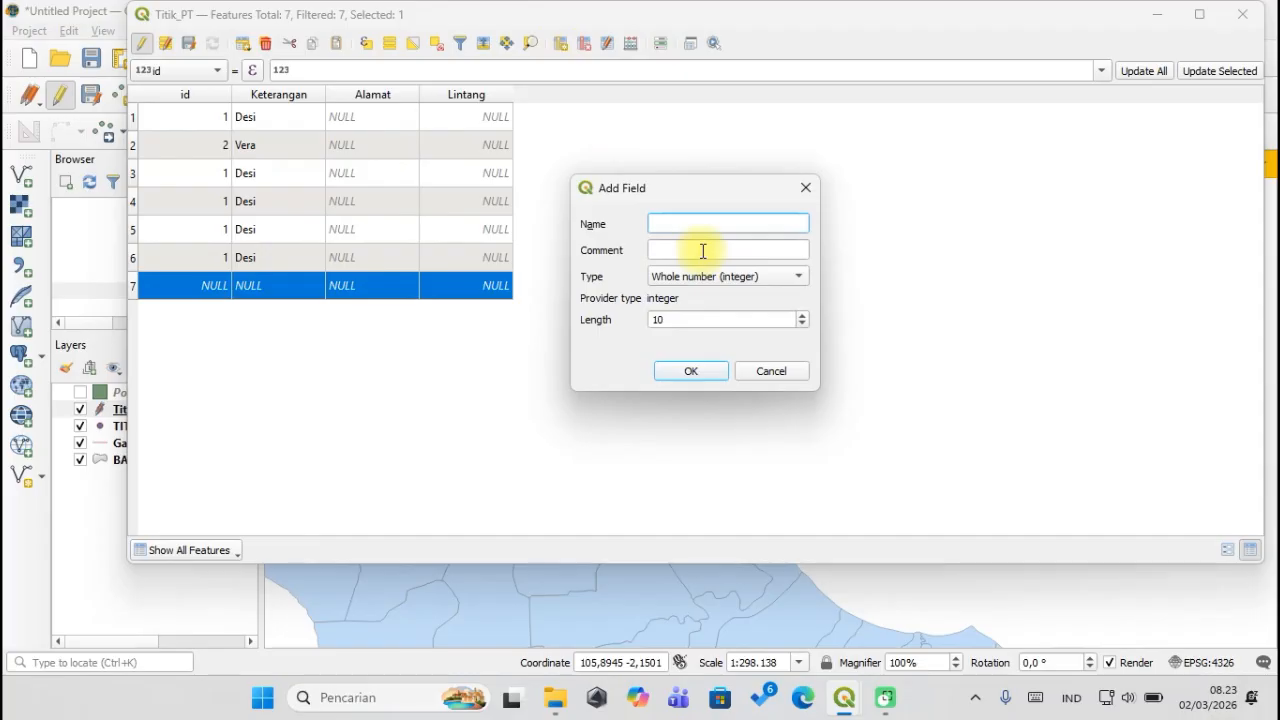
# Define the Bujur field as Decimal number (real), length 10, precision 5, and confirm.
pyautogui.write('Bujur')
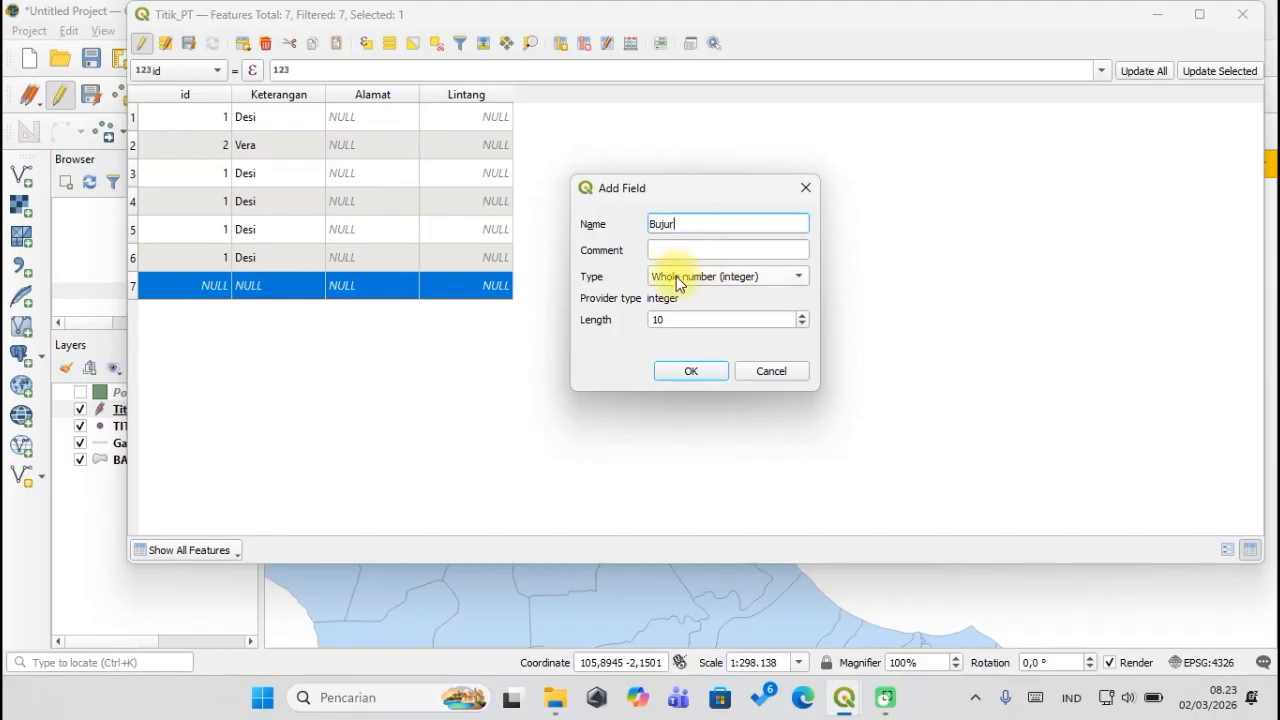
pyautogui.click(676, 276)
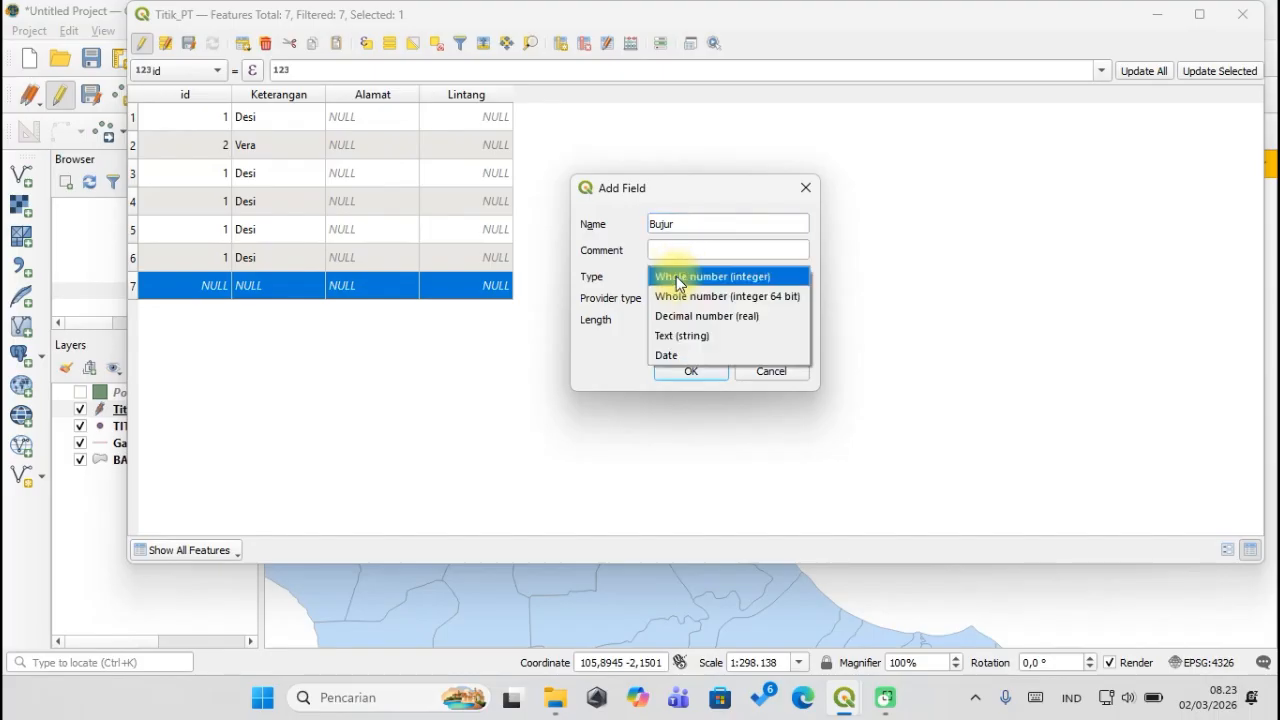
pyautogui.click(742, 316)
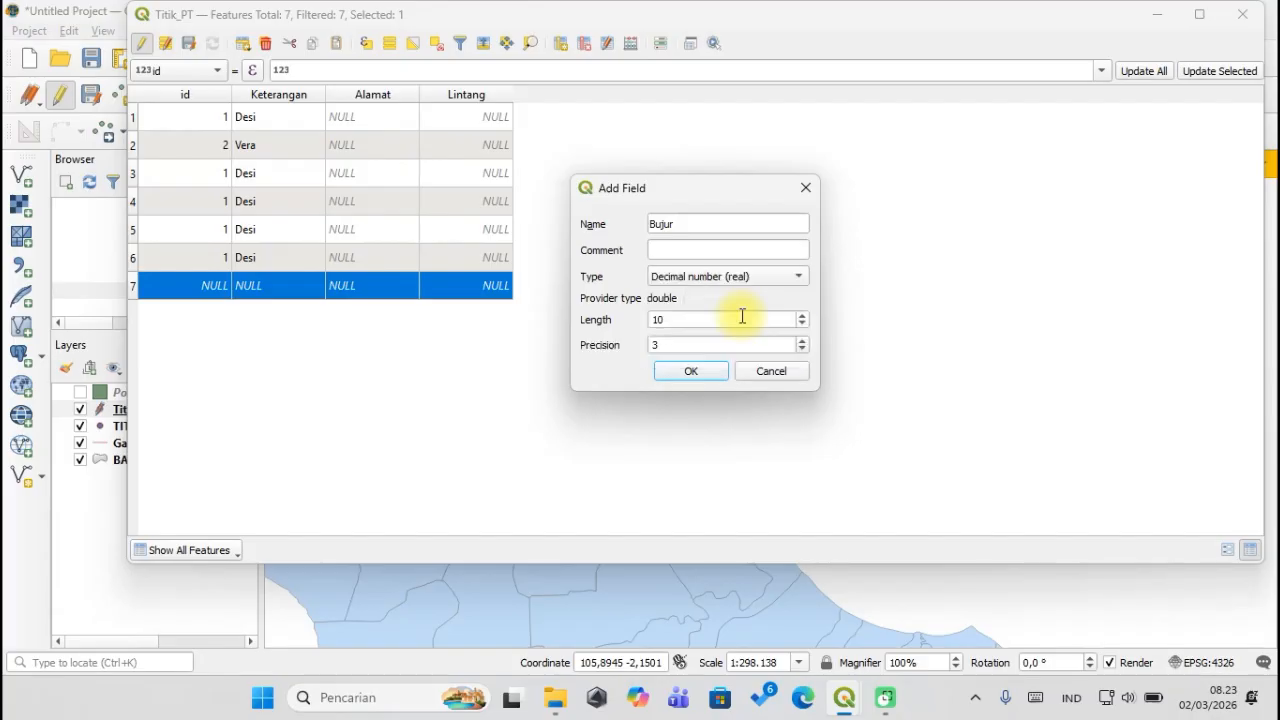
pyautogui.click(682, 344)
pyautogui.moveTo(682, 344); pyautogui.dragTo(644, 346)
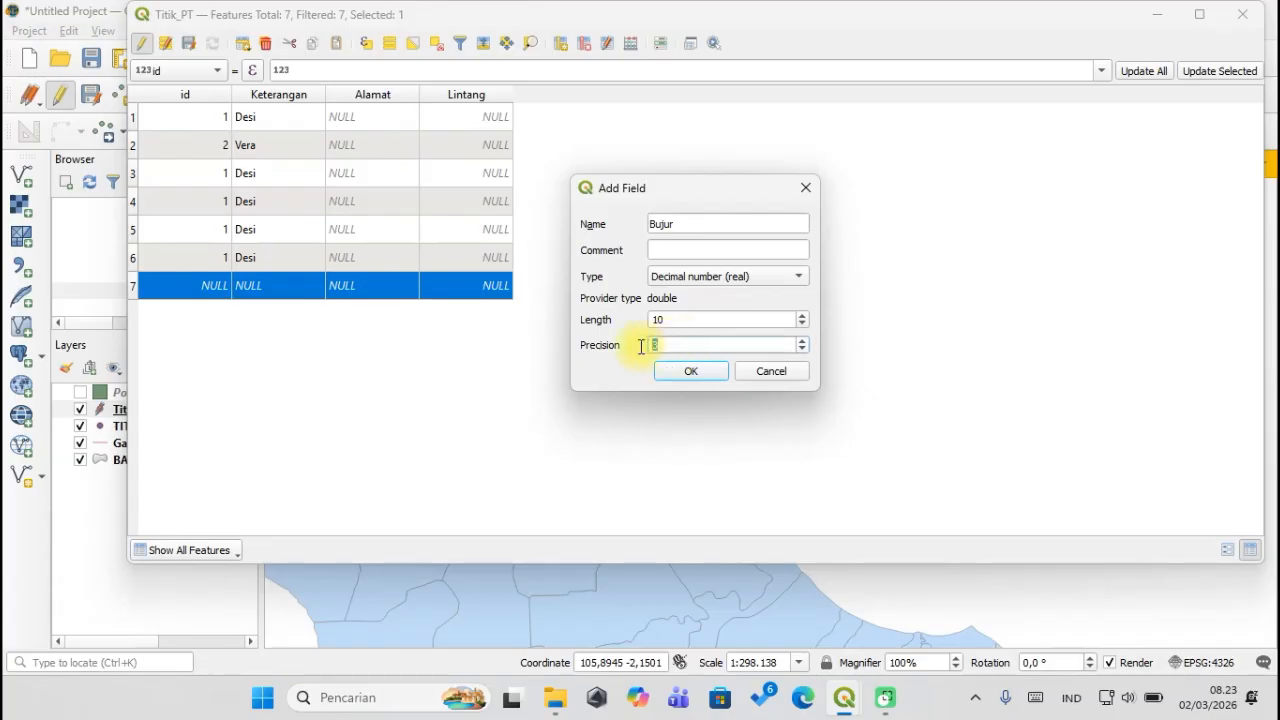
pyautogui.write('5')
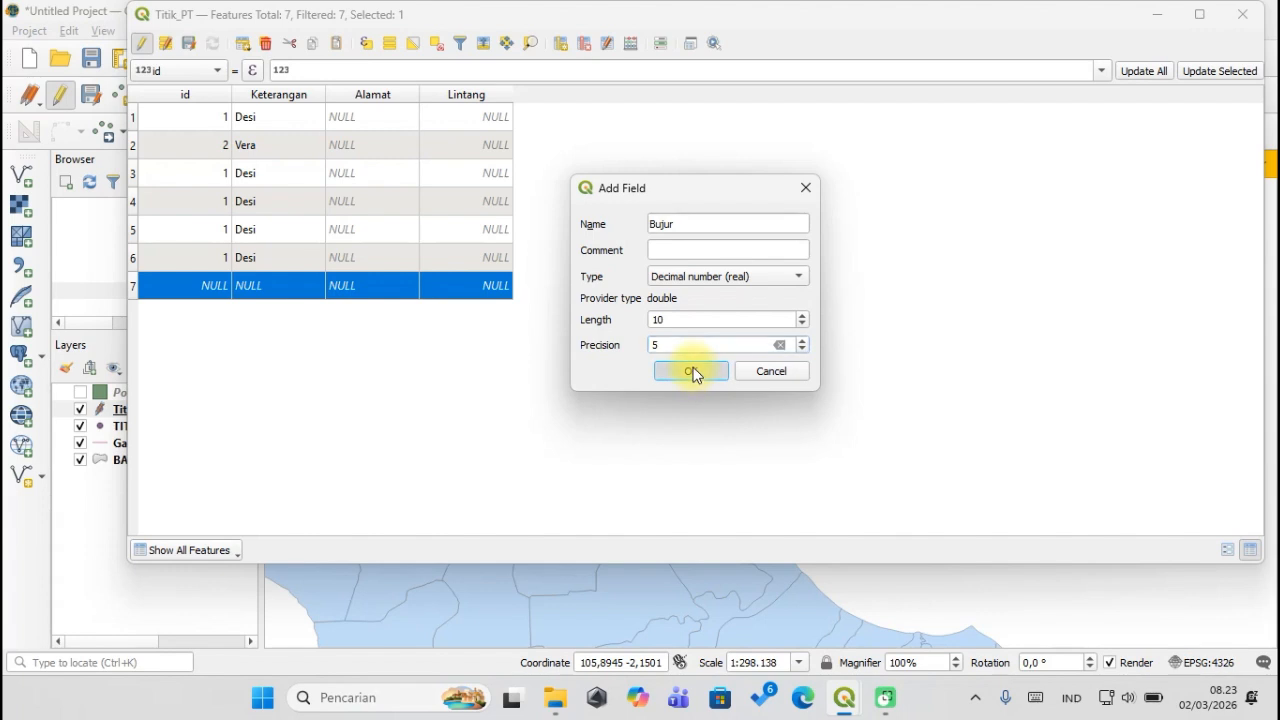
pyautogui.click(695, 372)
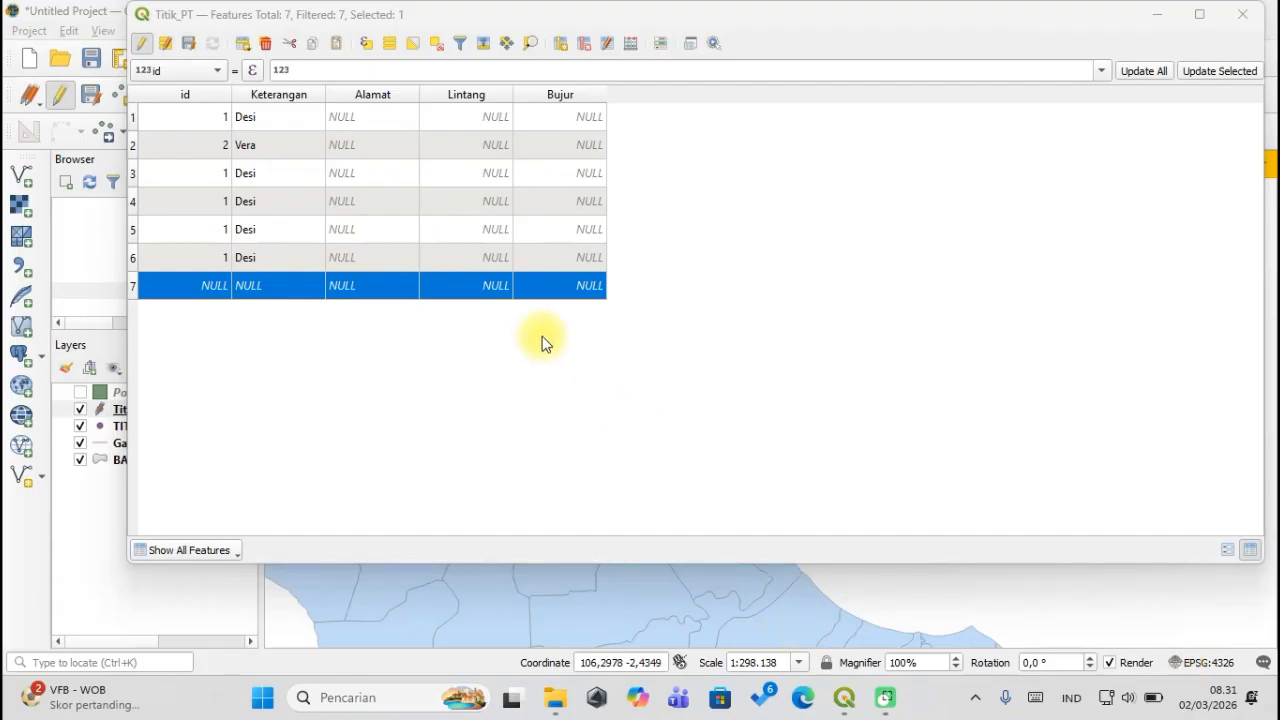
# Enter 'Jl. Sudirman' and 'Jl. A. Yani' as the Alamat values for rows 1 and 2.
pyautogui.doubleClick(357, 114)
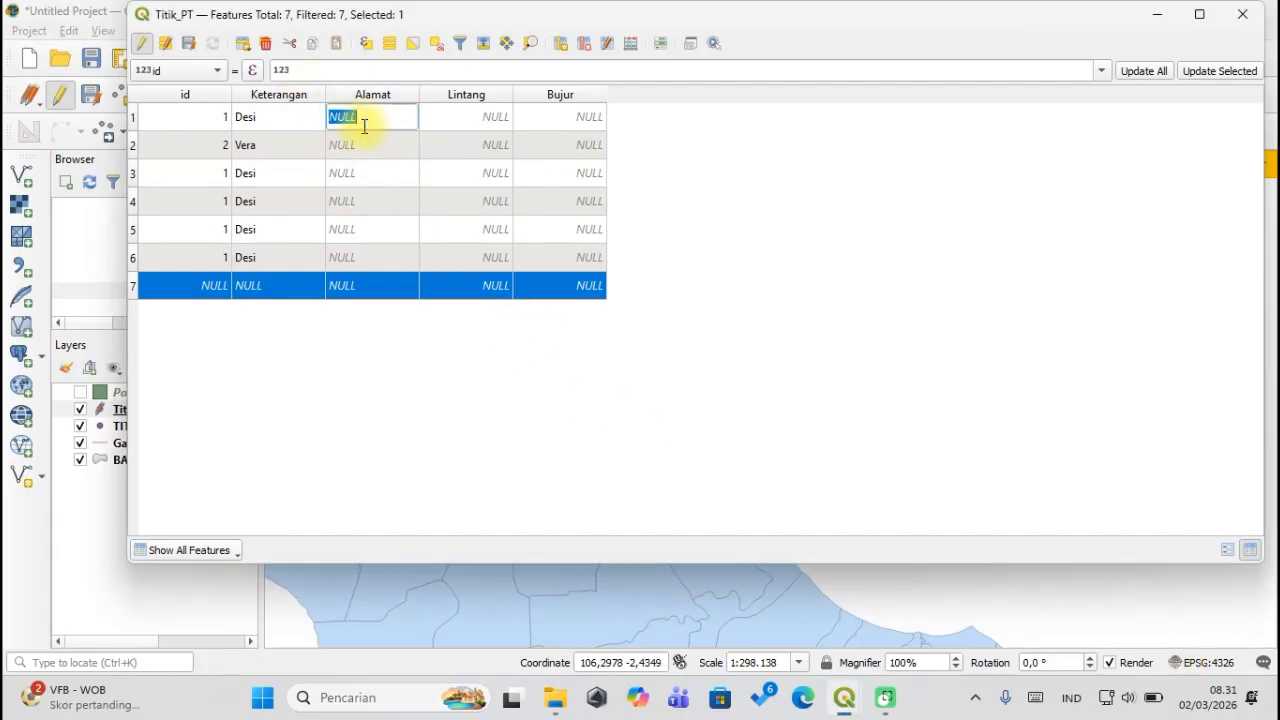
pyautogui.click(385, 116)
pyautogui.moveTo(362, 122); pyautogui.dragTo(321, 118)
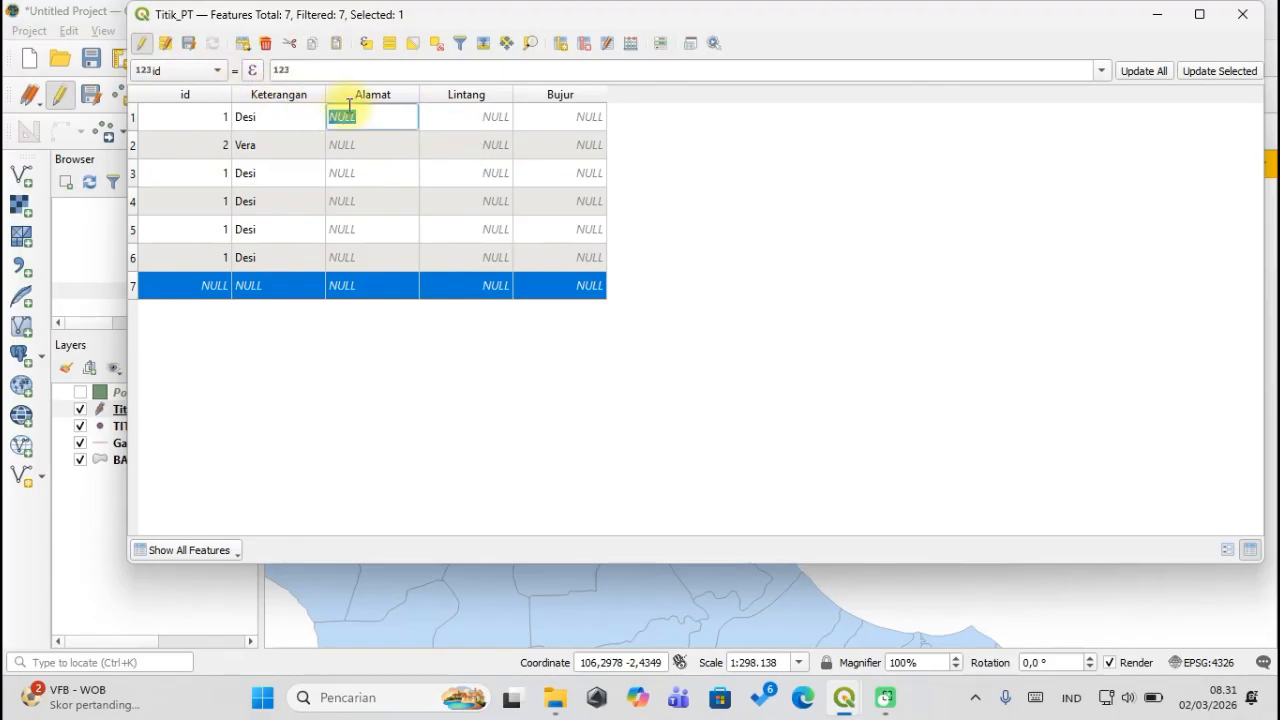
pyautogui.press('BackSpace')
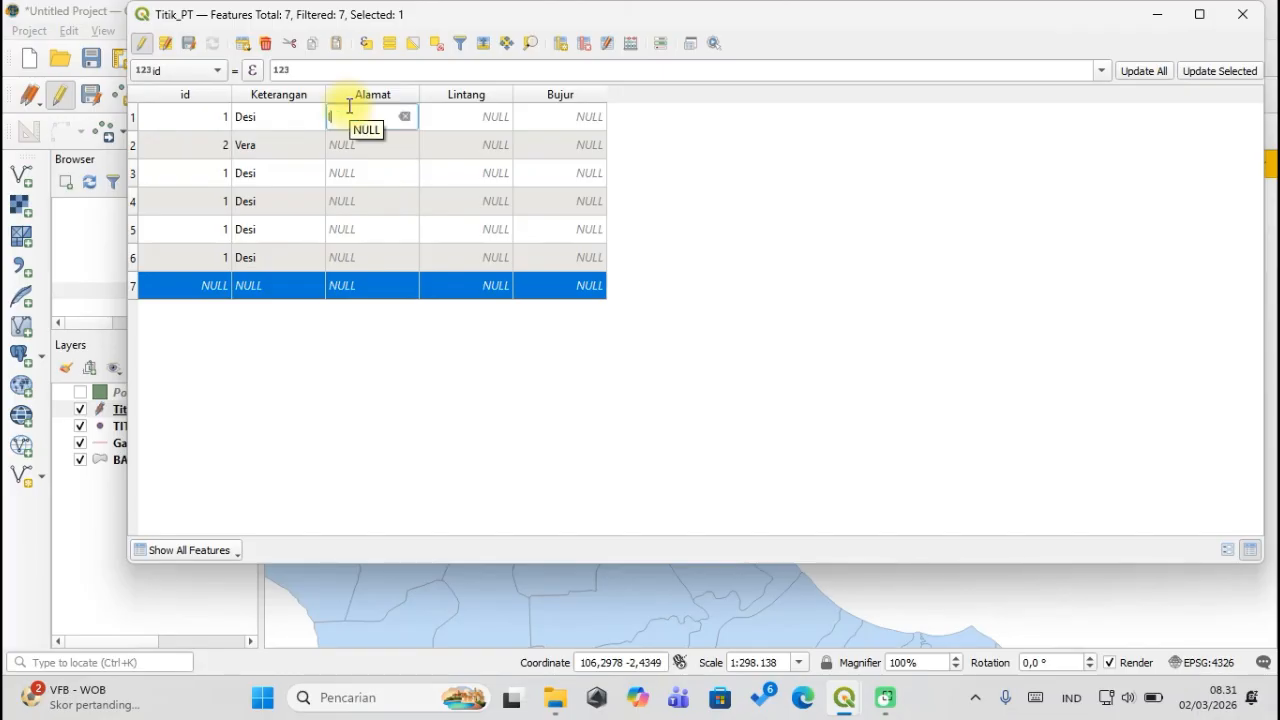
pyautogui.write('Jl. Sudirman')
pyautogui.press('Return')
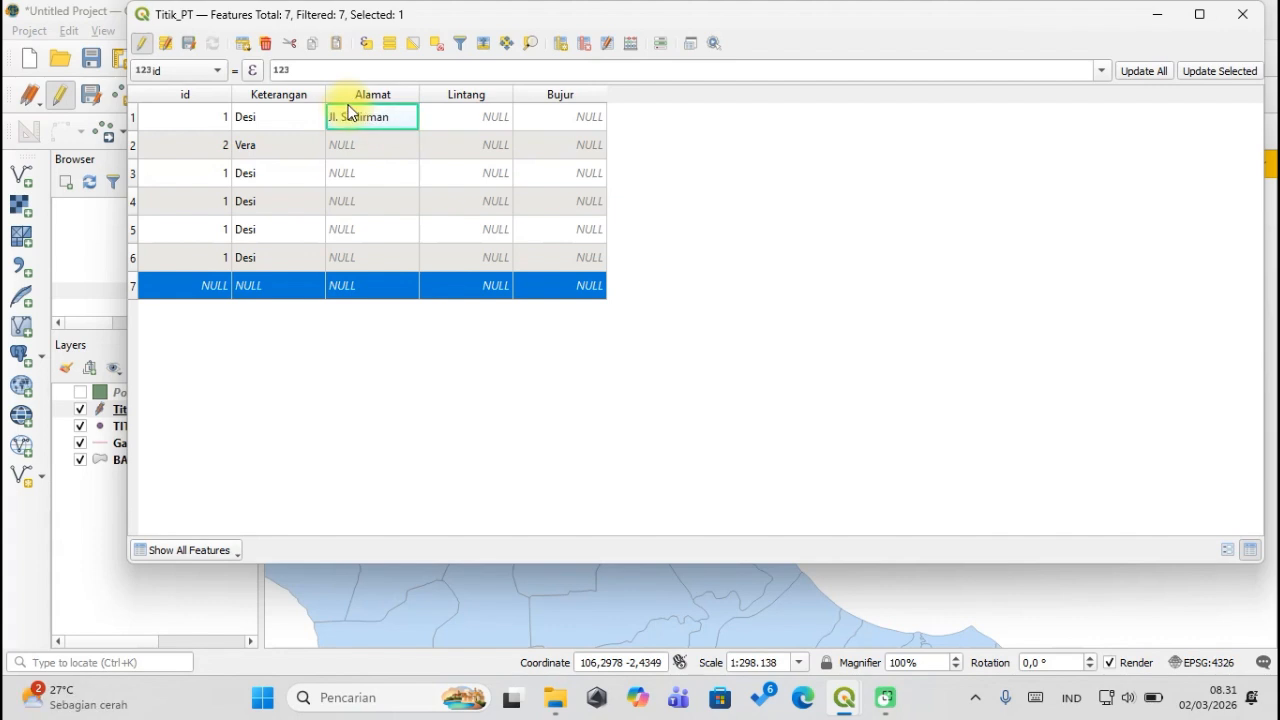
pyautogui.rightClick(357, 92)
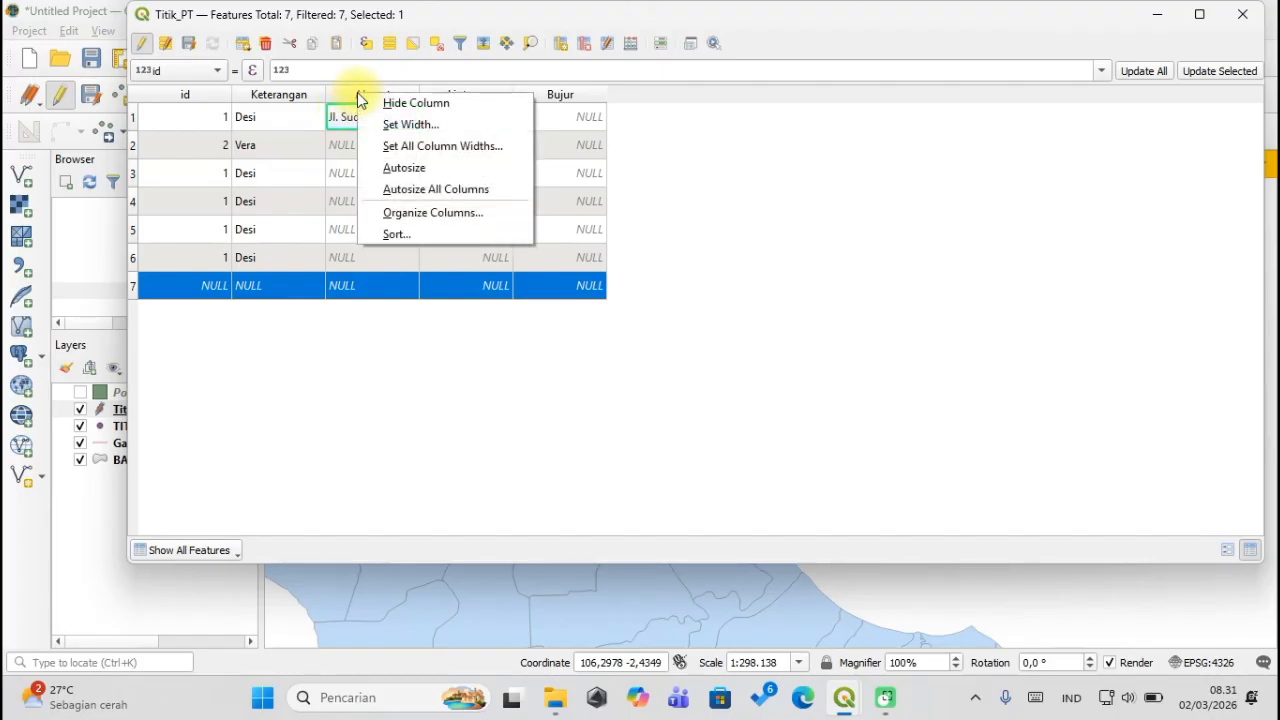
pyautogui.doubleClick(345, 145)
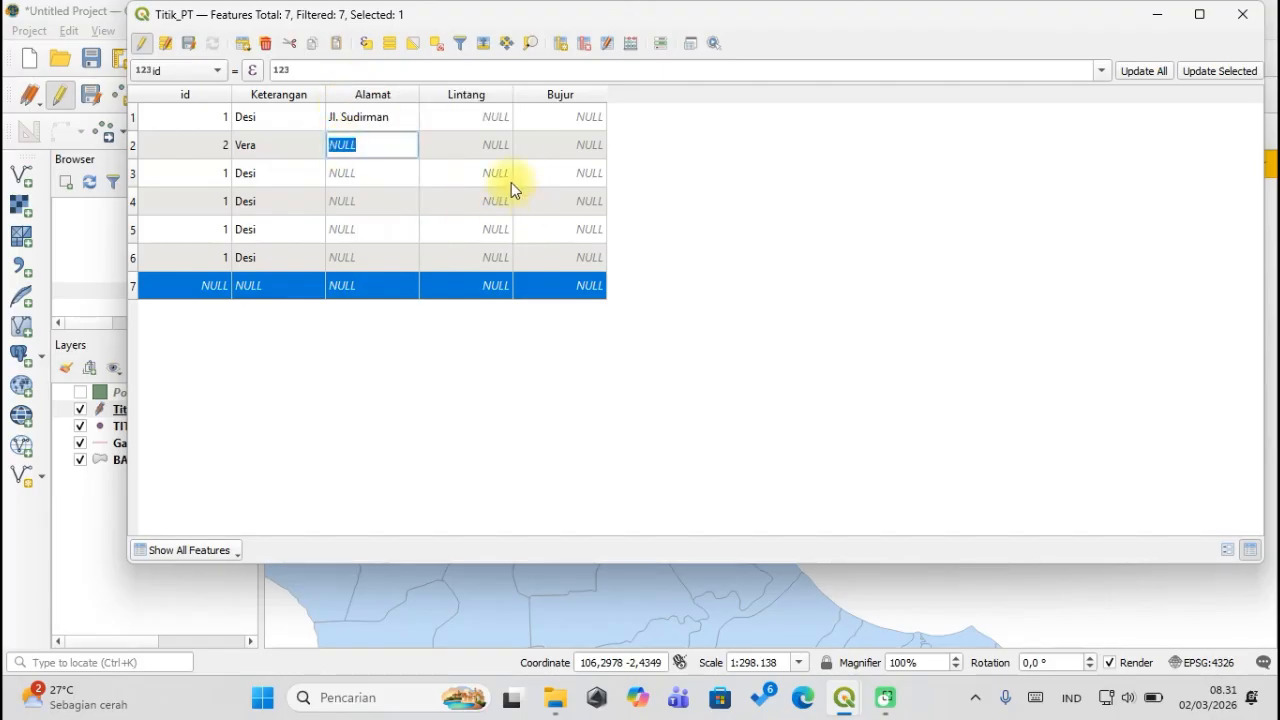
pyautogui.write('Jl. A. Yani')
pyautogui.press('Return')
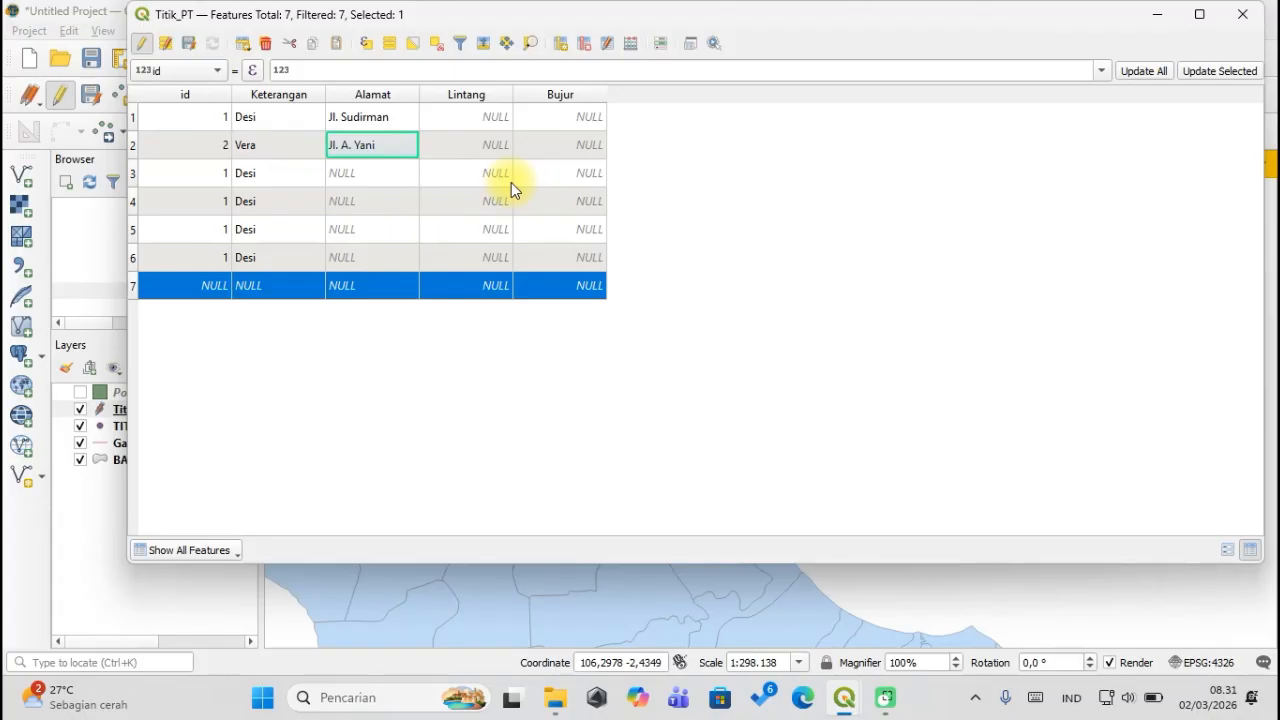
# Enter 'Jl. Padang' as row 3's Alamat, leaving row 4 unchanged.
pyautogui.rightClick(367, 98)
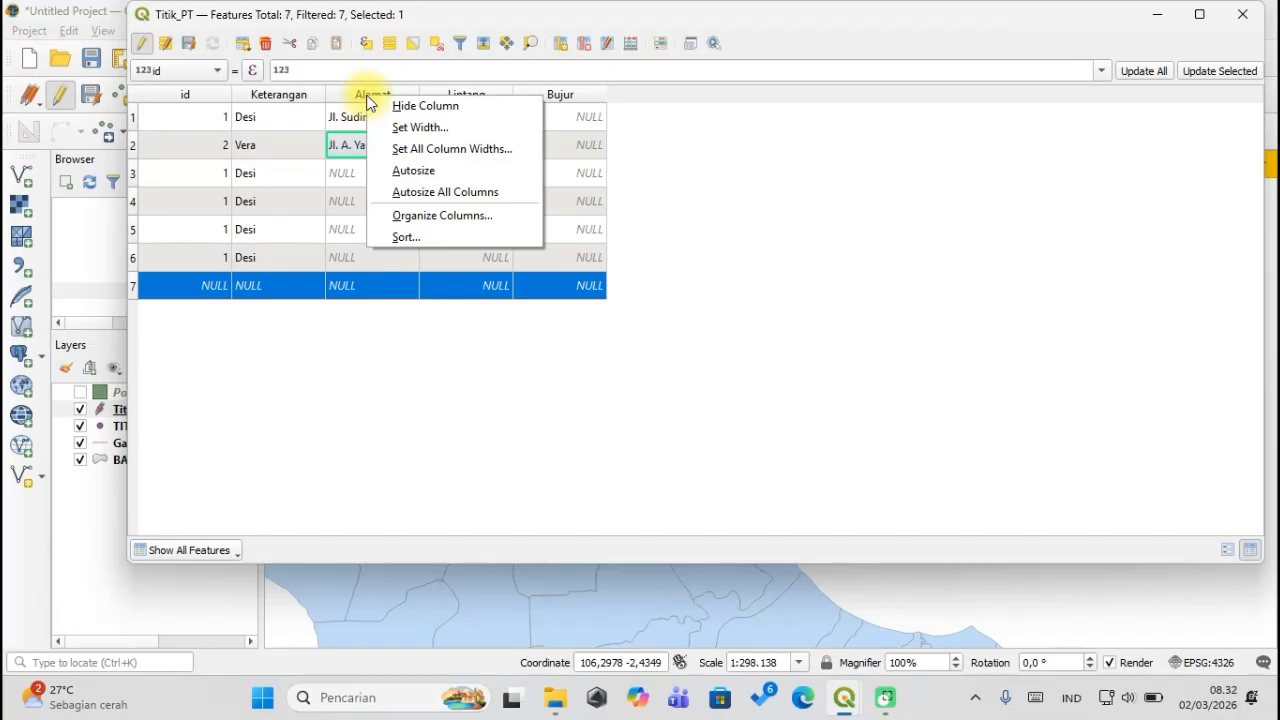
pyautogui.click(319, 140)
pyautogui.click(349, 156)
pyautogui.click(363, 175)
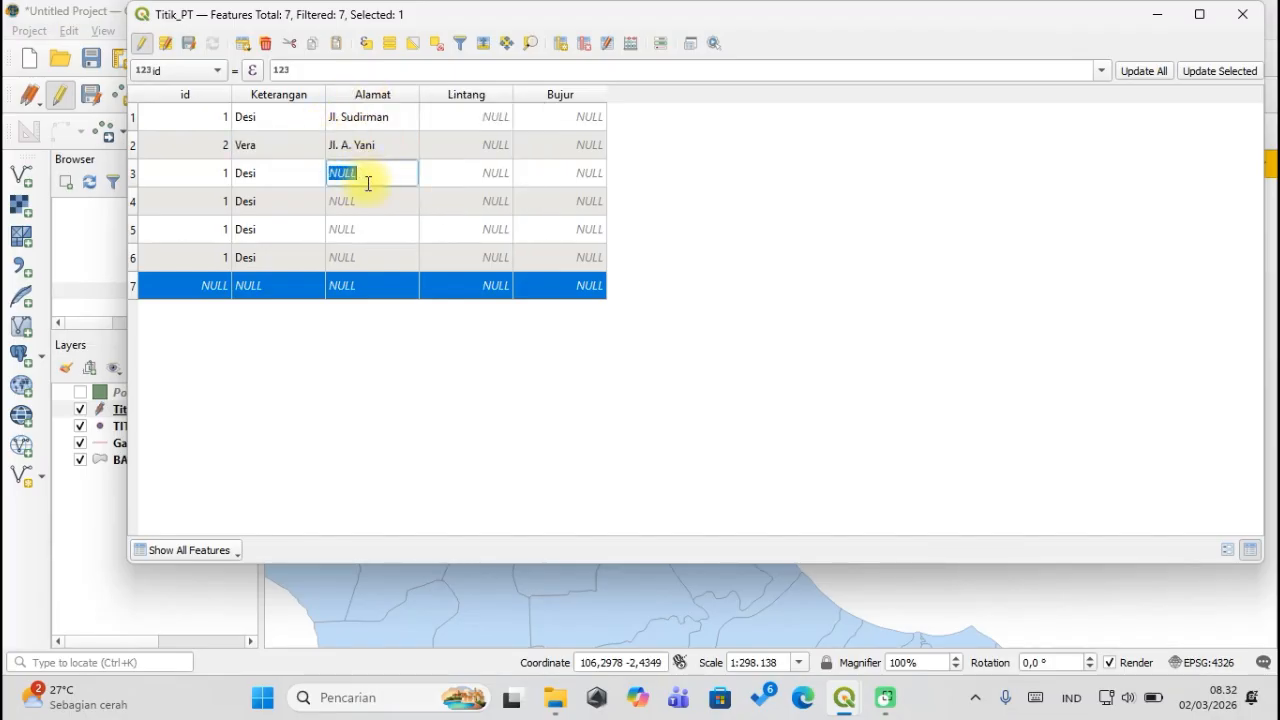
pyautogui.write('J')
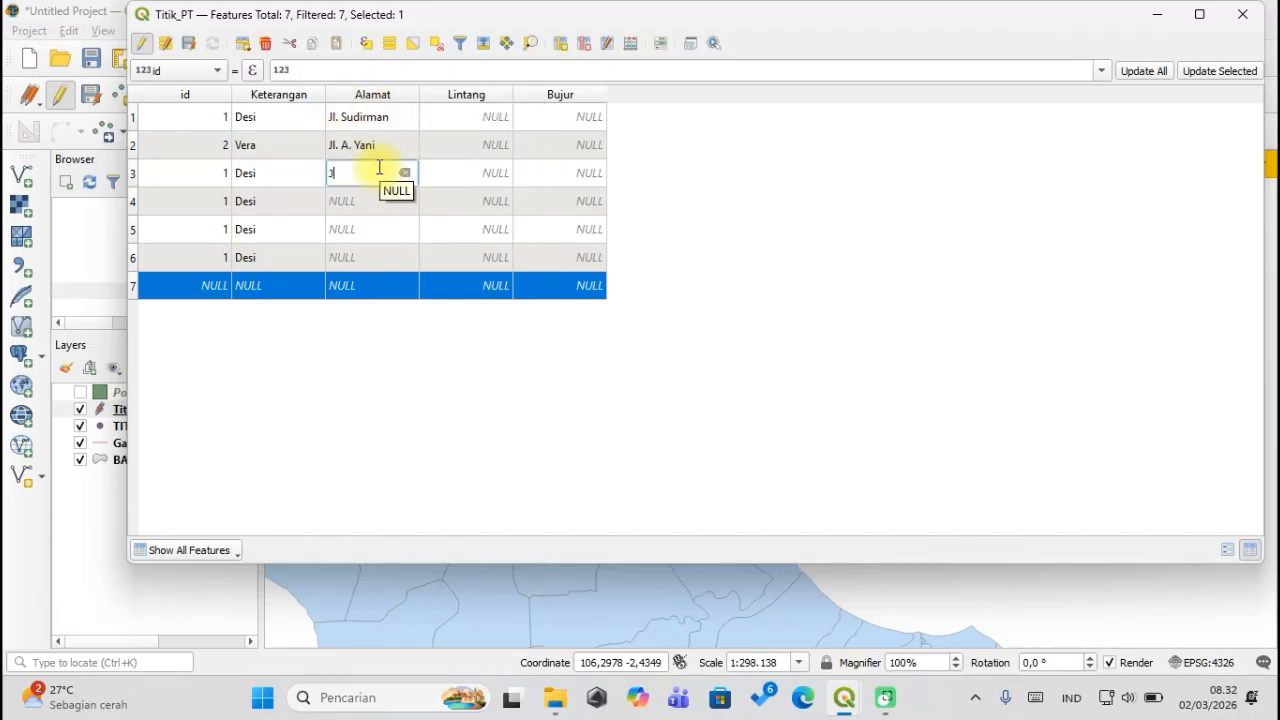
pyautogui.write('l. Padang')
pyautogui.press('Return')
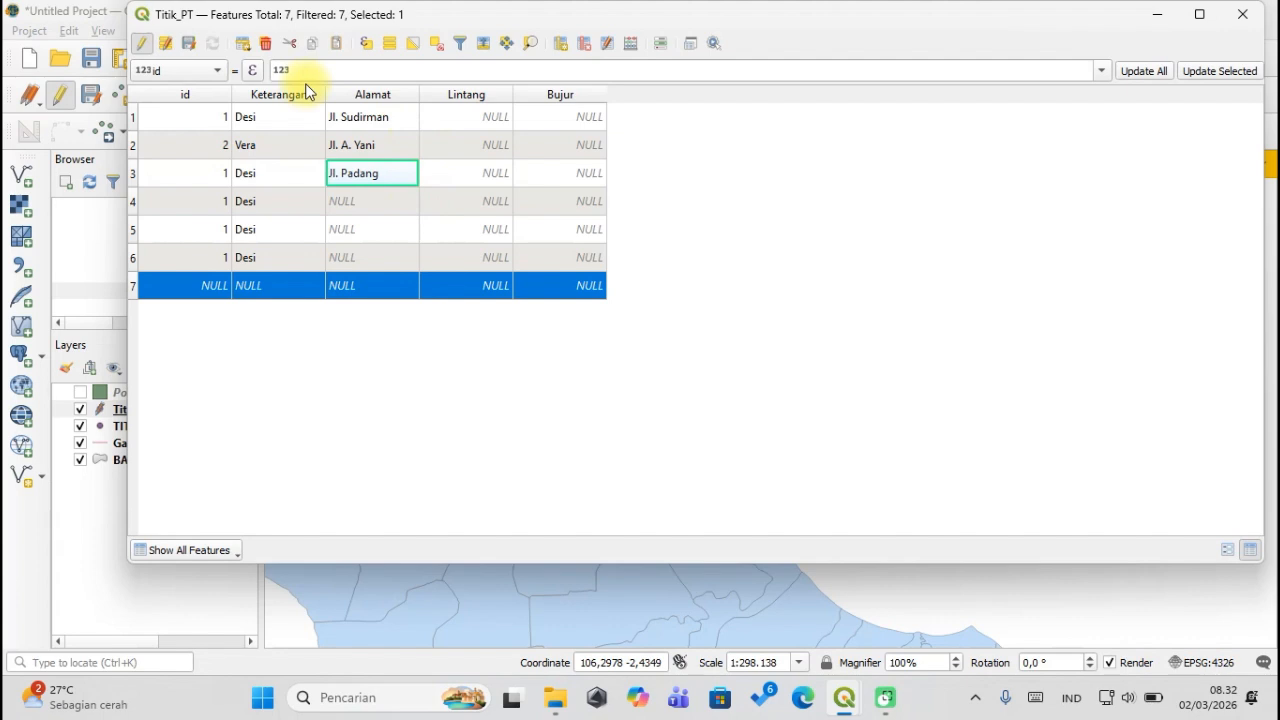
pyautogui.click(214, 71)
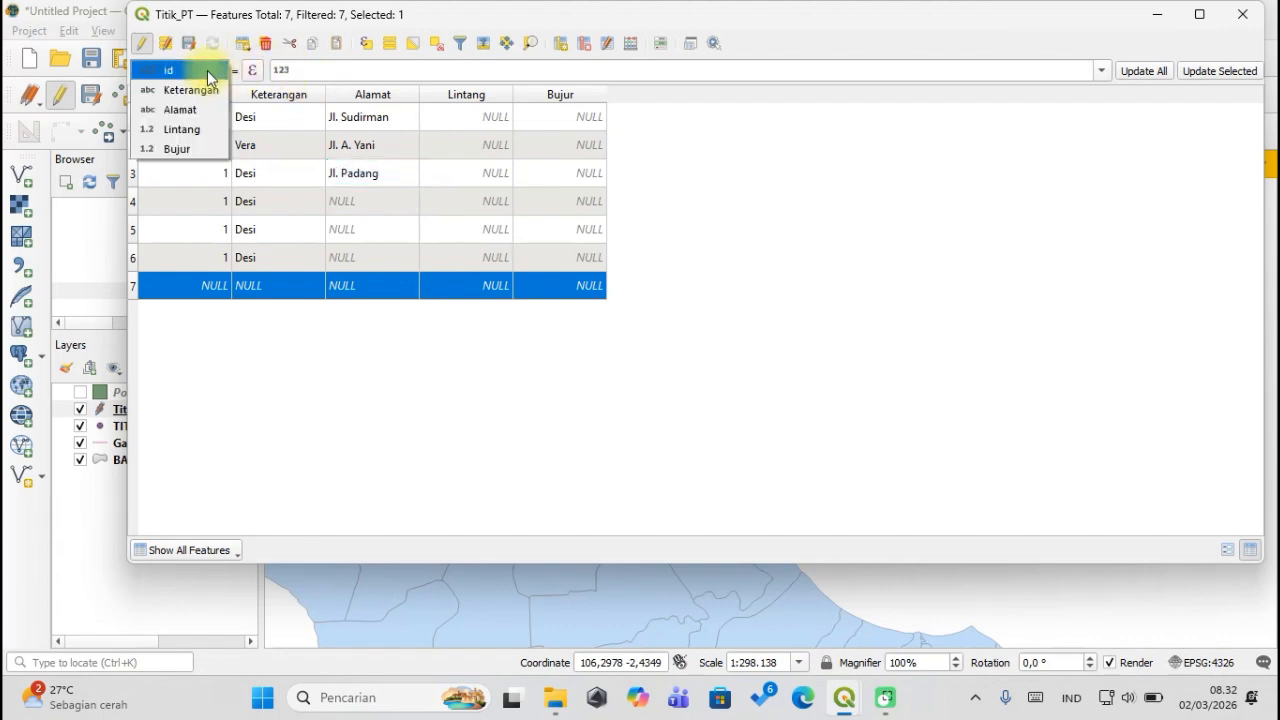
pyautogui.click(208, 72)
pyautogui.doubleClick(378, 201)
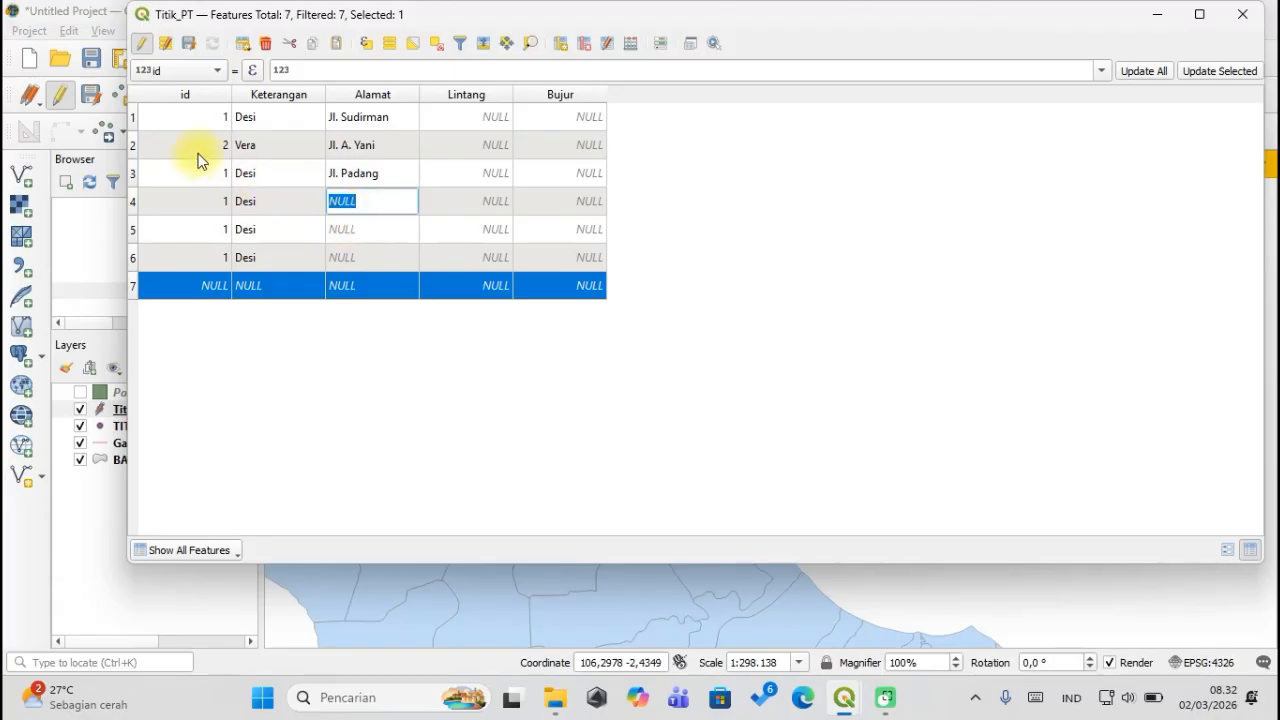
pyautogui.doubleClick(289, 286)
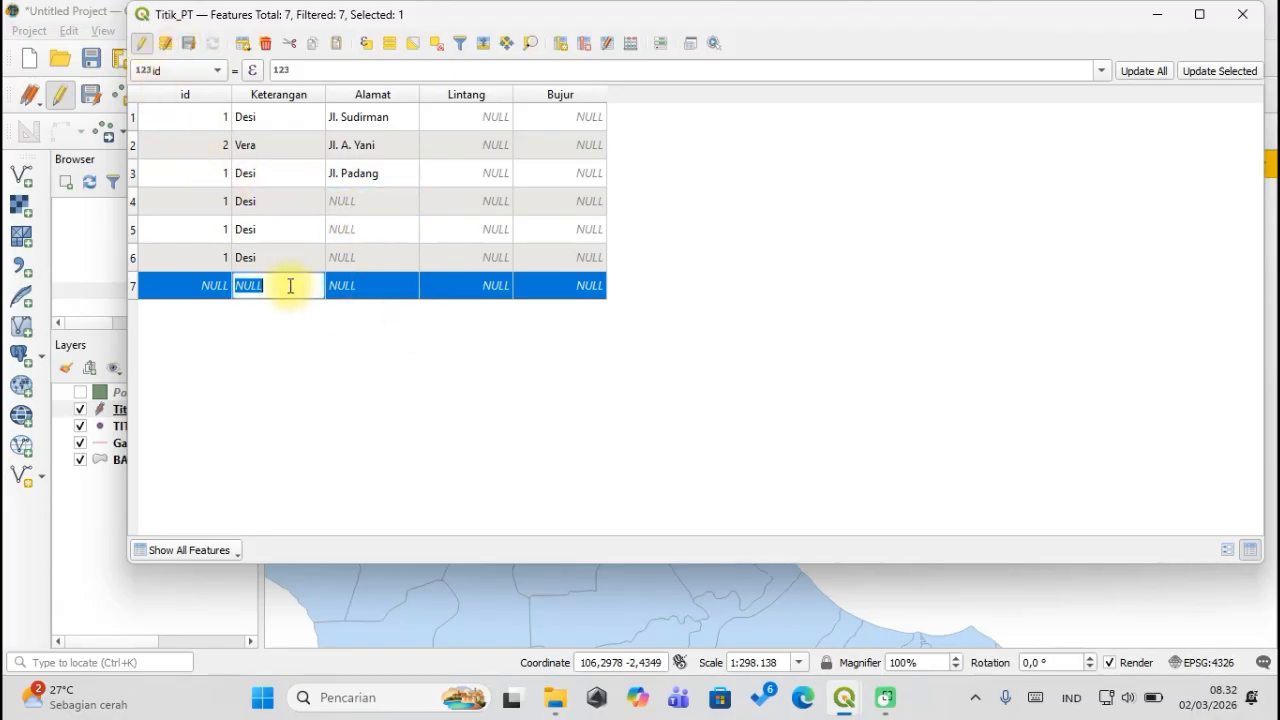
# Stop editing Titik_PT, saving the Jl. Sudirman, Jl. A. Yani and Jl. Padang addresses.
pyautogui.click(145, 41)
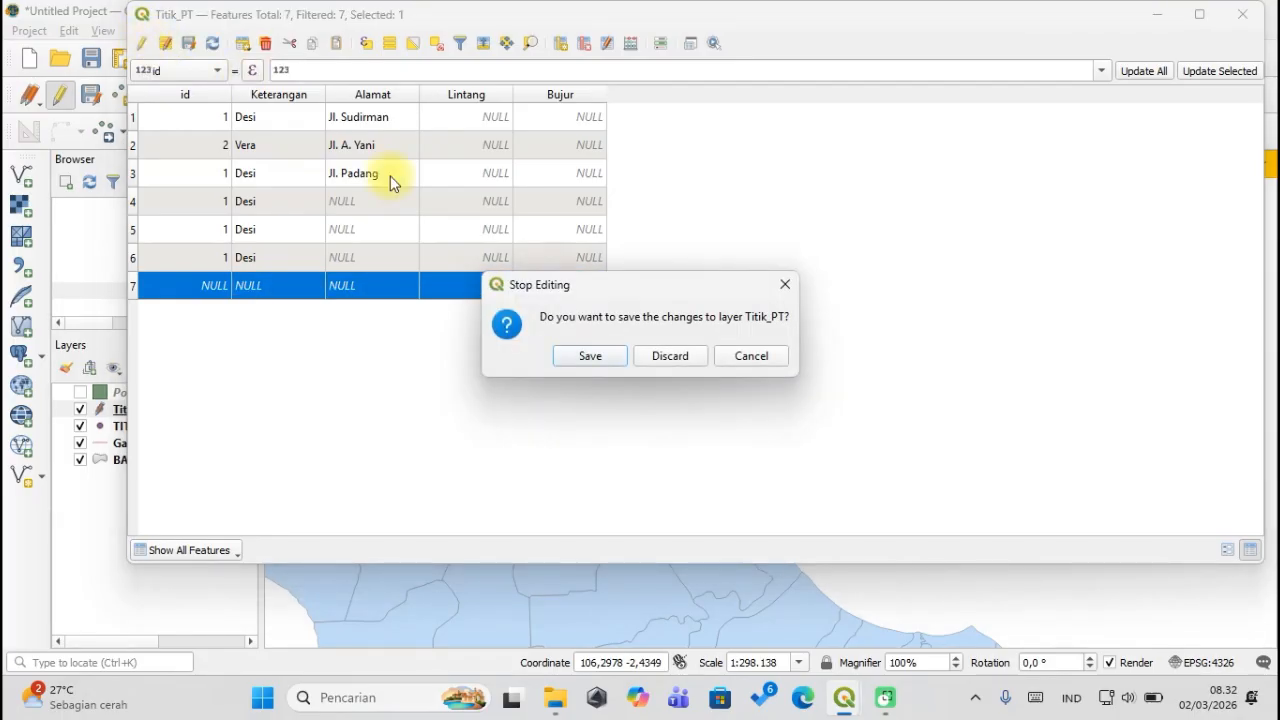
pyautogui.click(593, 357)
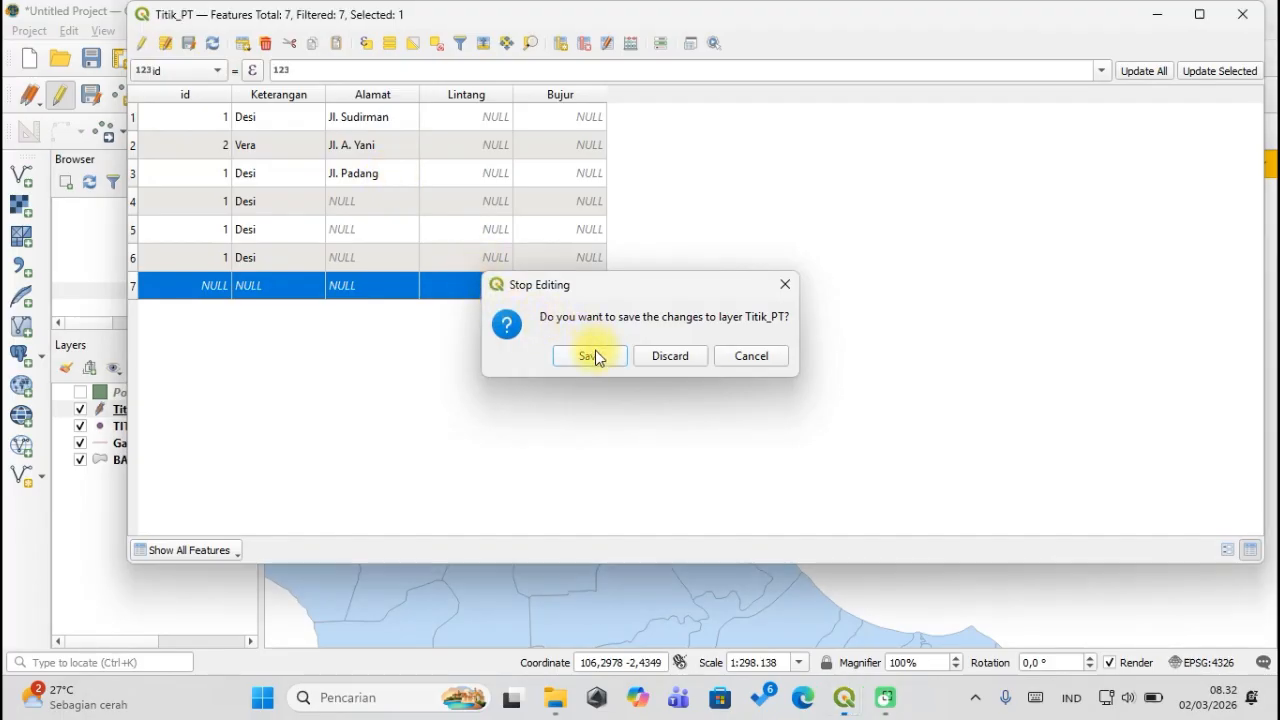
pyautogui.click(380, 172)
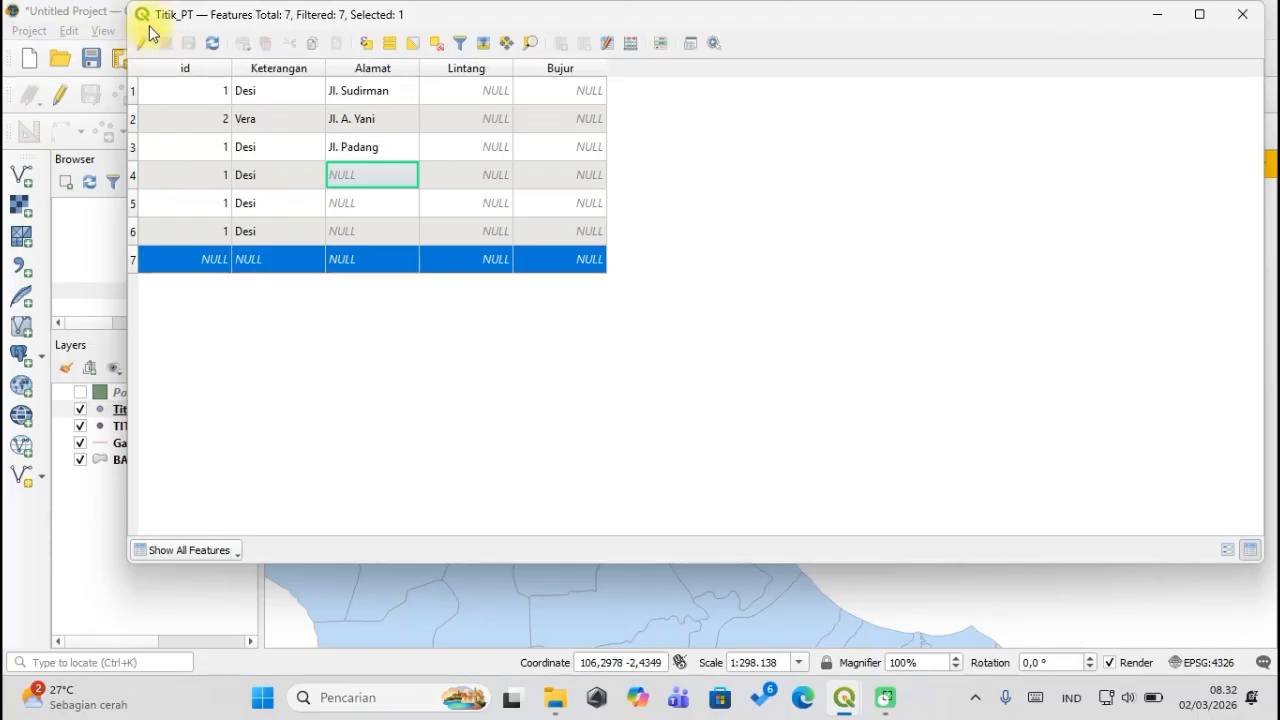
# Look over the Alamat cells, then turn editing back on for Titik_PT.
pyautogui.rightClick(458, 72)
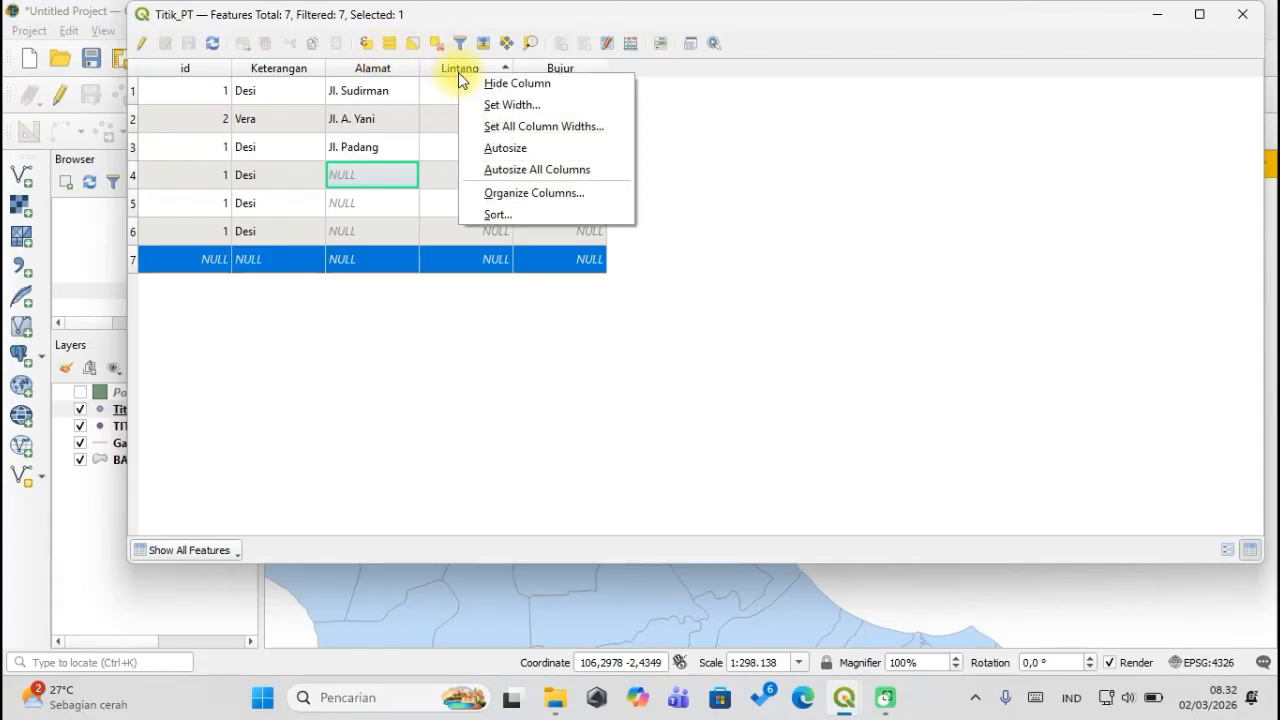
pyautogui.click(408, 88)
pyautogui.click(401, 94)
pyautogui.click(374, 118)
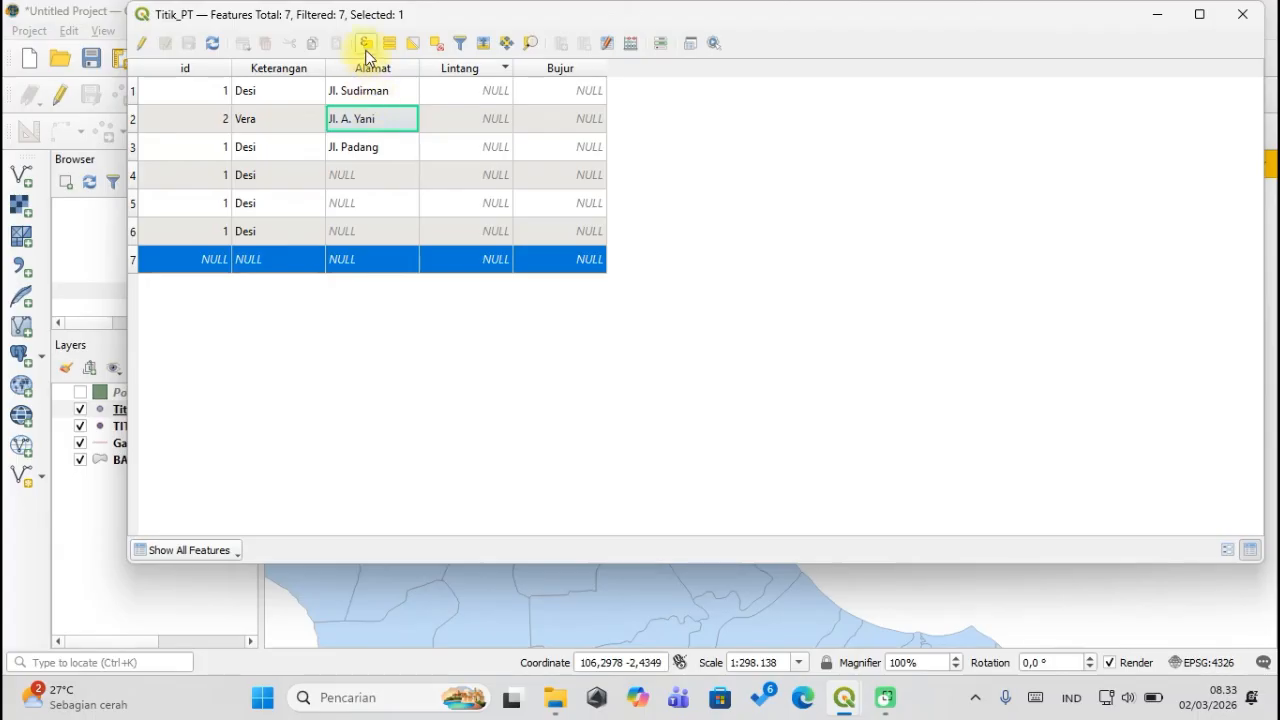
pyautogui.click(378, 175)
pyautogui.click(369, 231)
pyautogui.click(362, 259)
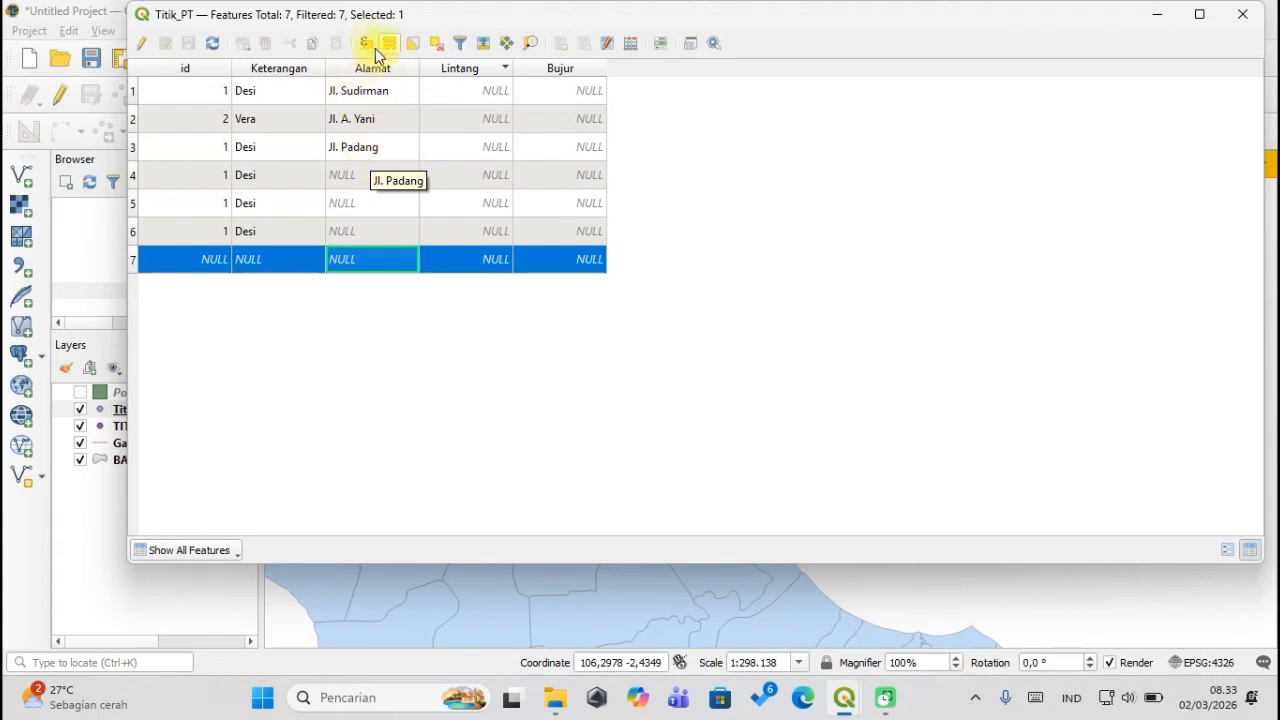
pyautogui.click(152, 48)
# Enter Alamat values 'Jl. A', 'B' and 'C' for rows 4, 5 and 6.
pyautogui.doubleClick(366, 199)
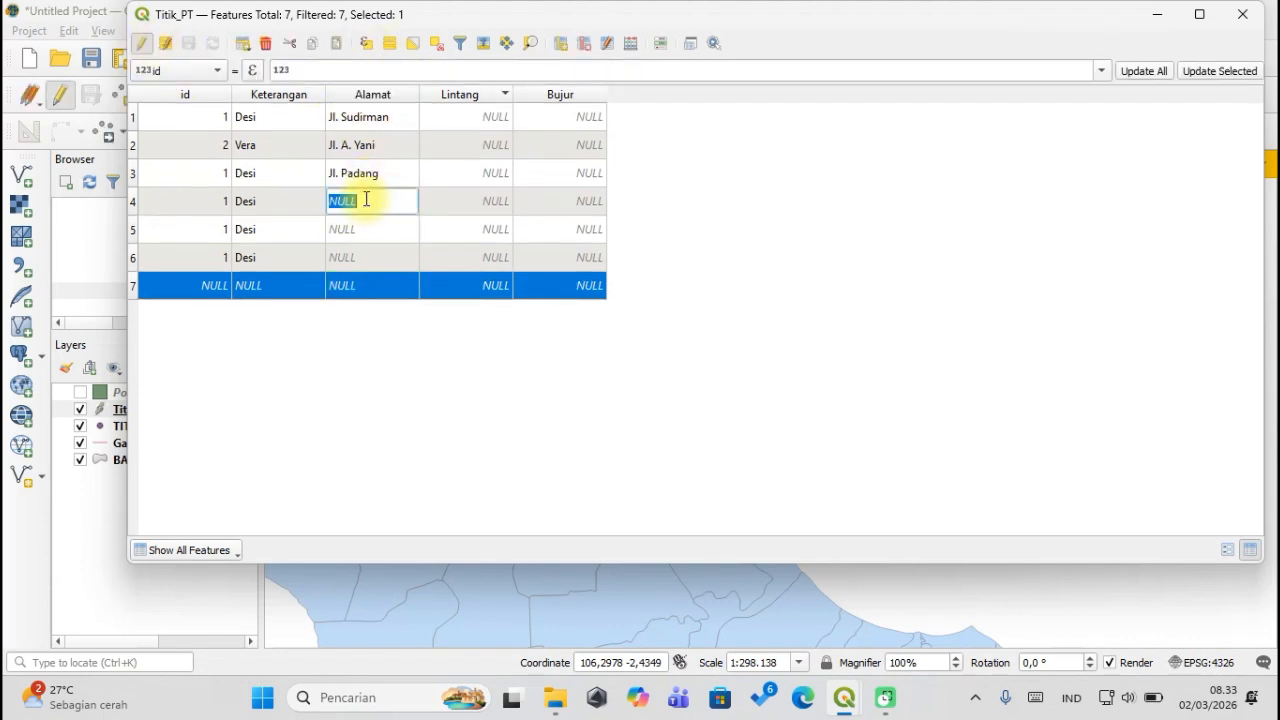
pyautogui.write('Jl. A')
pyautogui.press('Return')
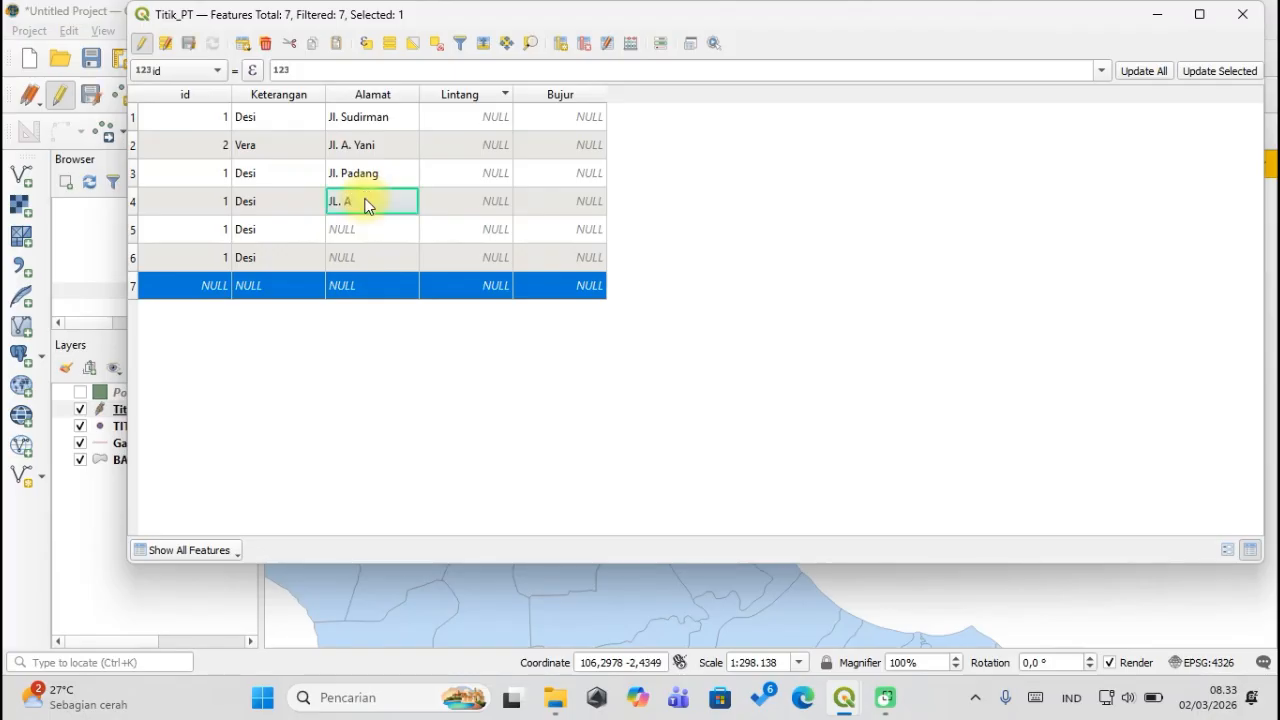
pyautogui.doubleClick(350, 228)
pyautogui.write('B')
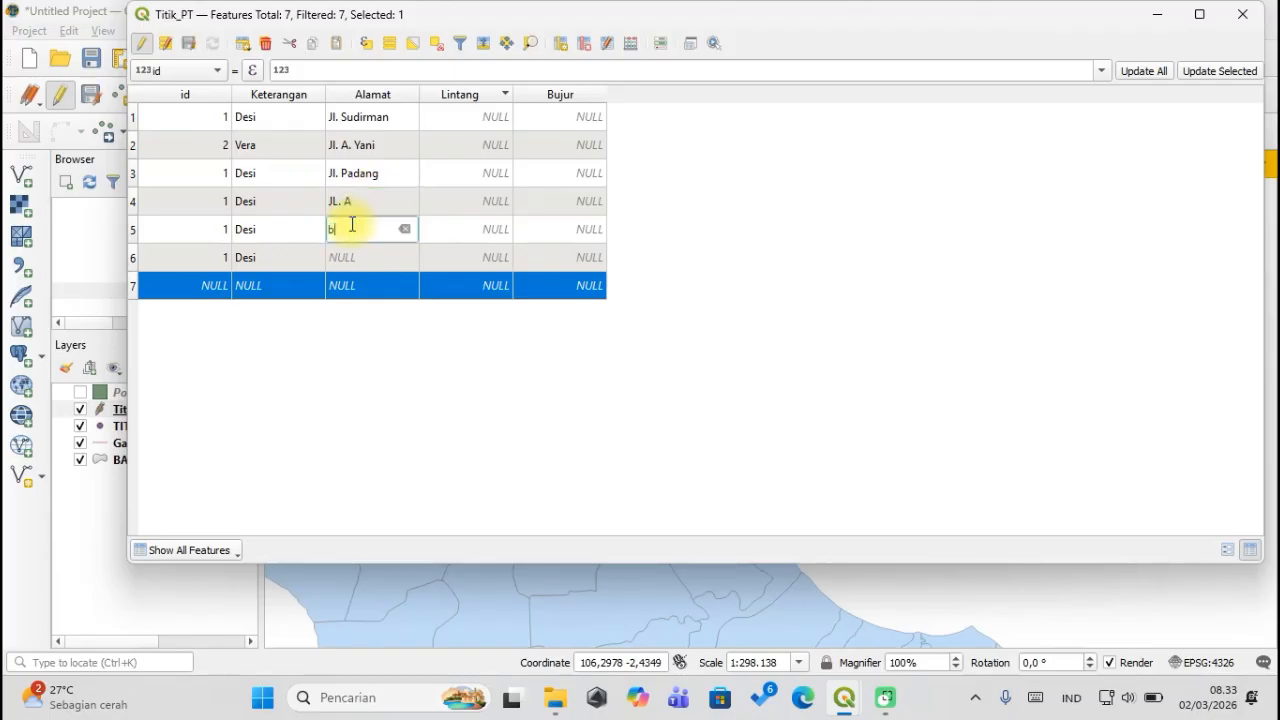
pyautogui.press('Return')
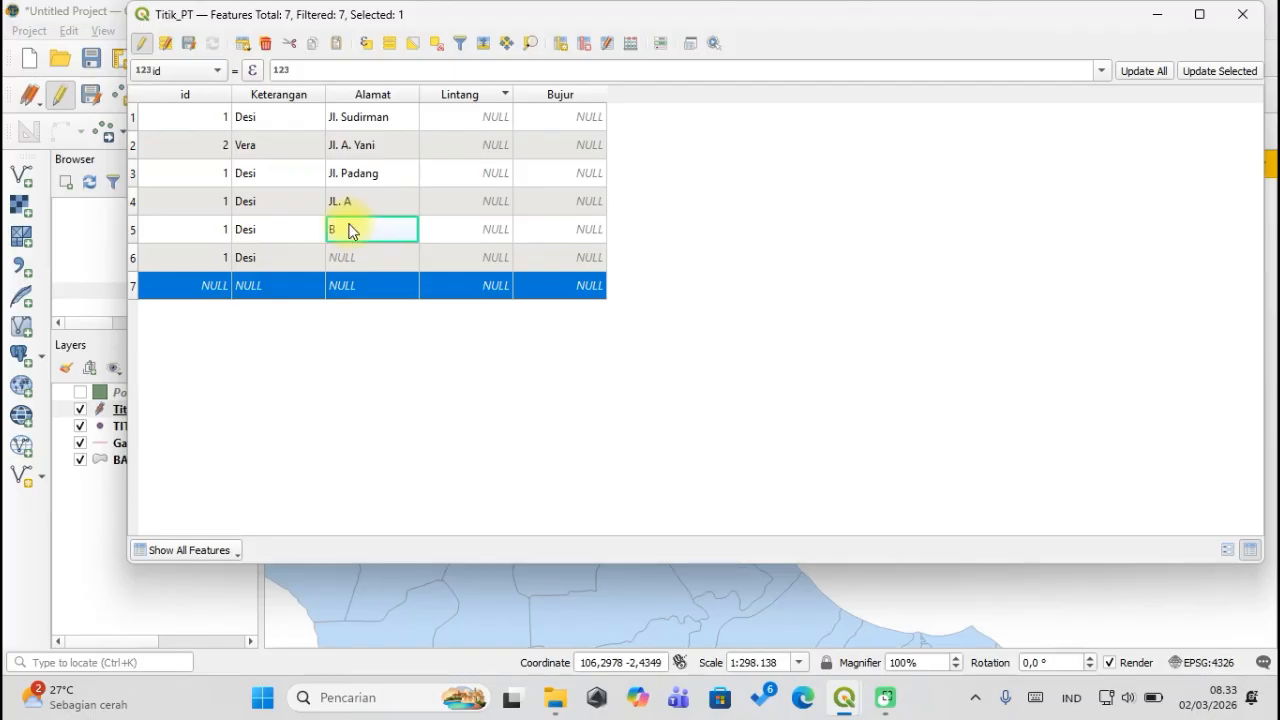
pyautogui.doubleClick(348, 253)
pyautogui.write('bc')
pyautogui.press('BackSpace')
pyautogui.write('C')
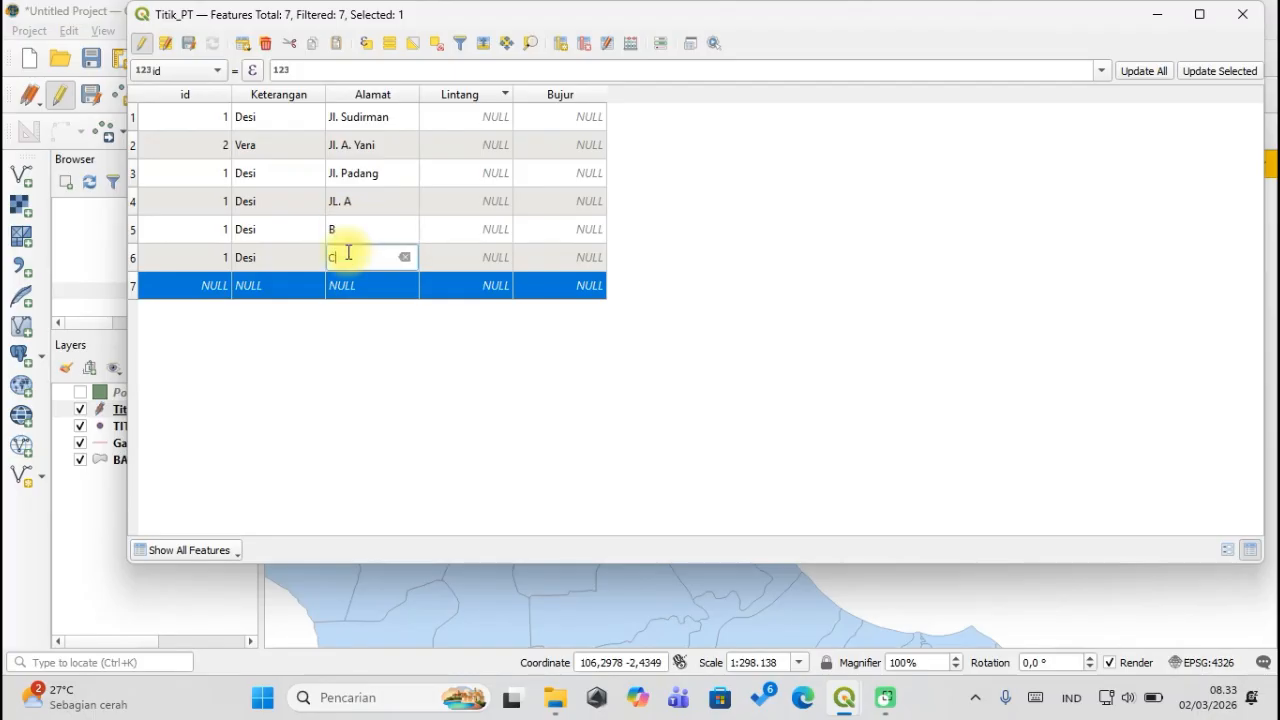
pyautogui.press('Return')
# Delete the unwanted seventh row and move the attribute table aside to reveal the map.
pyautogui.doubleClick(343, 284)
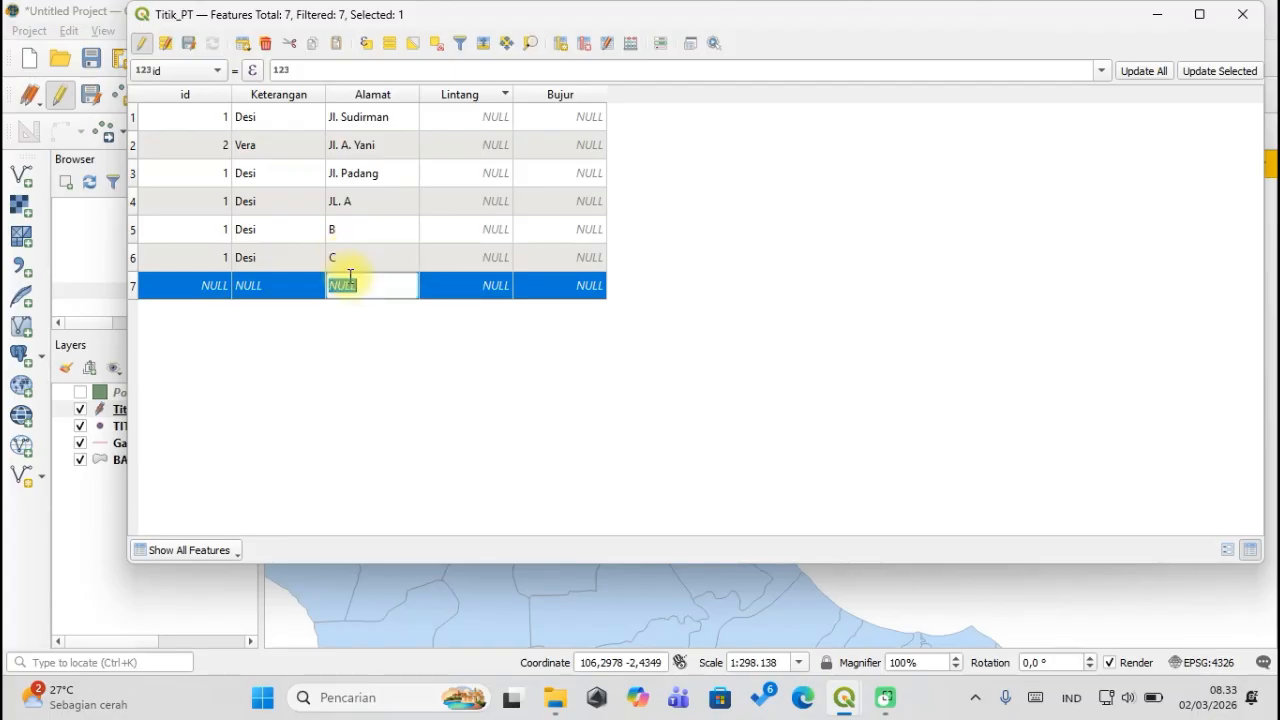
pyautogui.write('d')
pyautogui.press('Return')
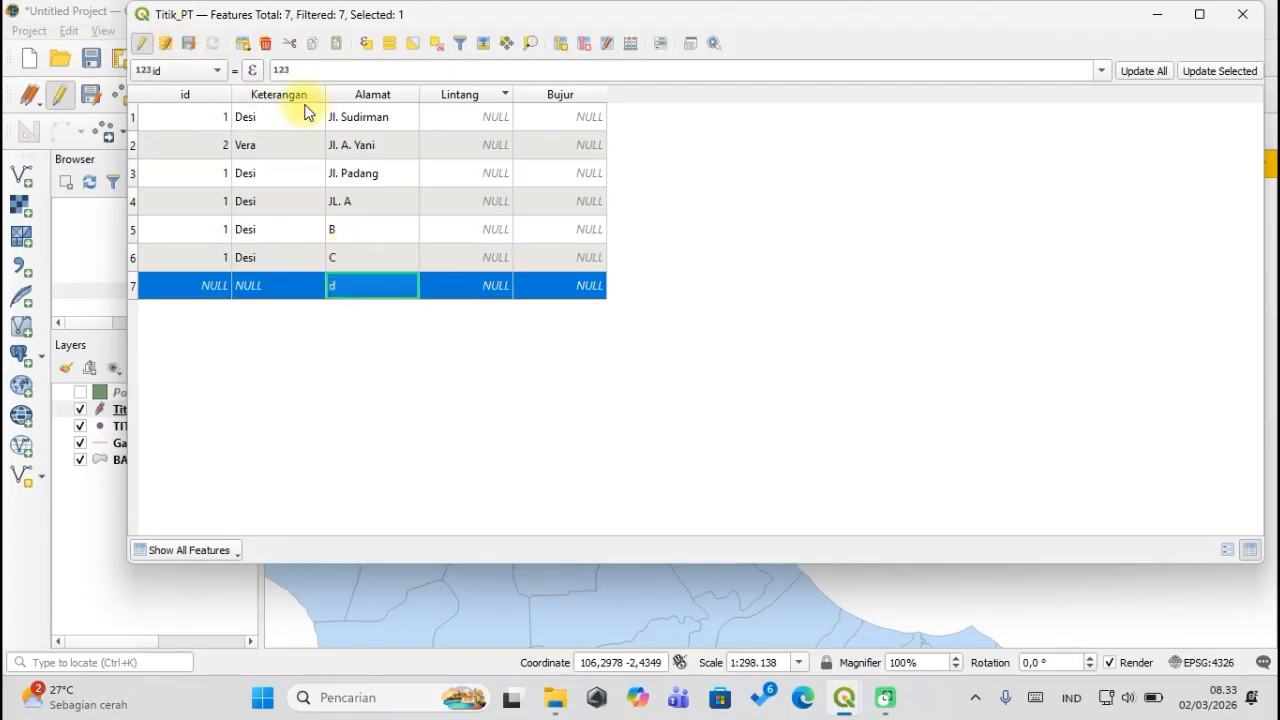
pyautogui.press('Delete')
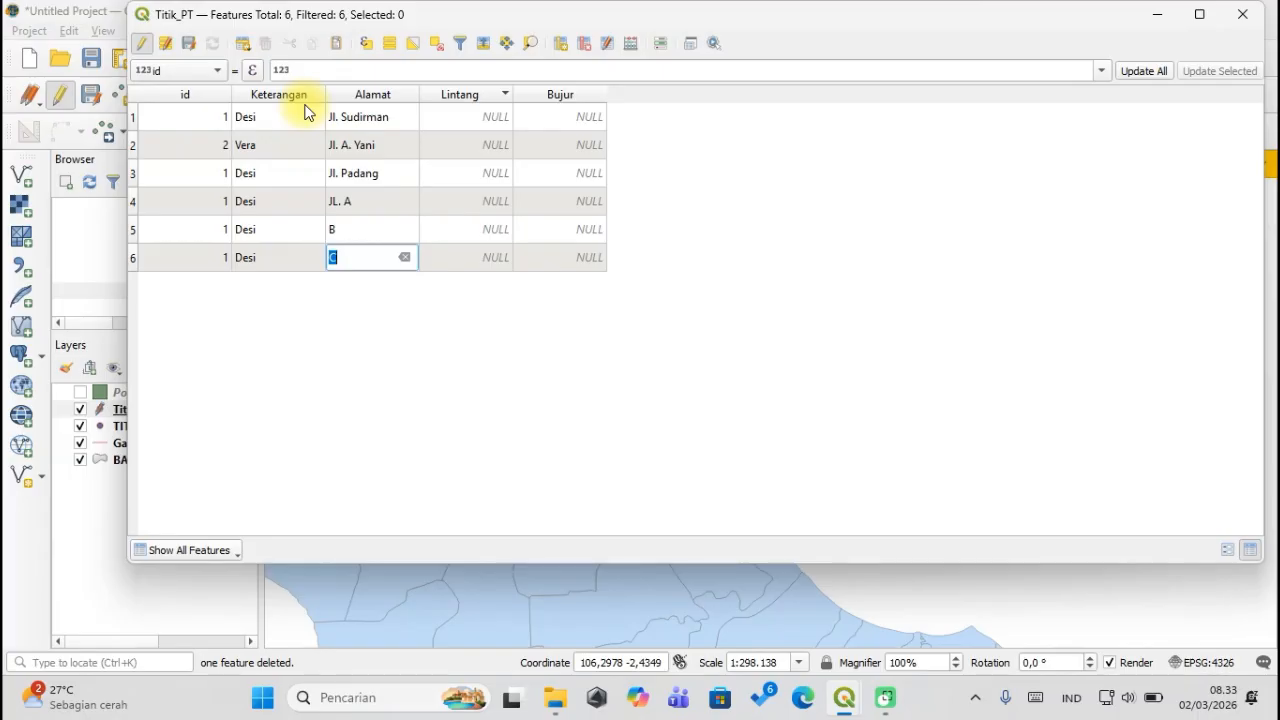
pyautogui.moveTo(367, 26); pyautogui.dragTo(941, 42)
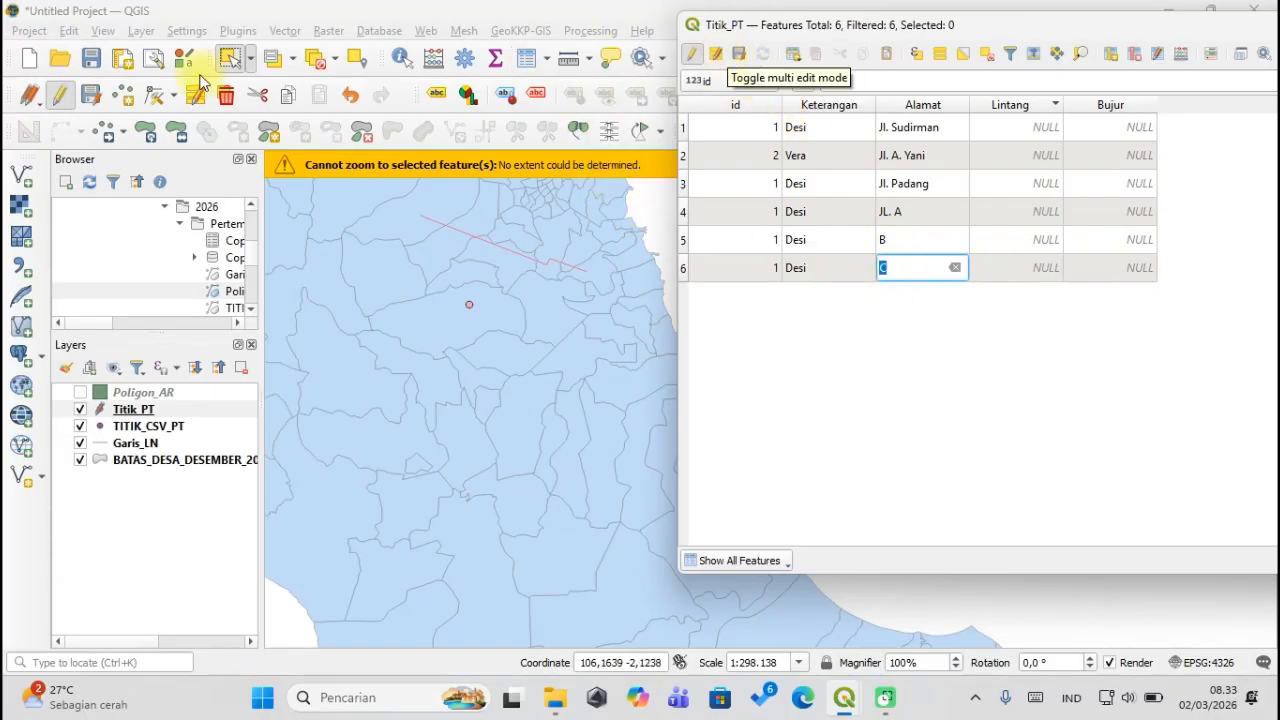
pyautogui.click(121, 94)
# Place a new point on the map with empty attributes, then bring back and reposition the attribute table.
pyautogui.click(381, 294)
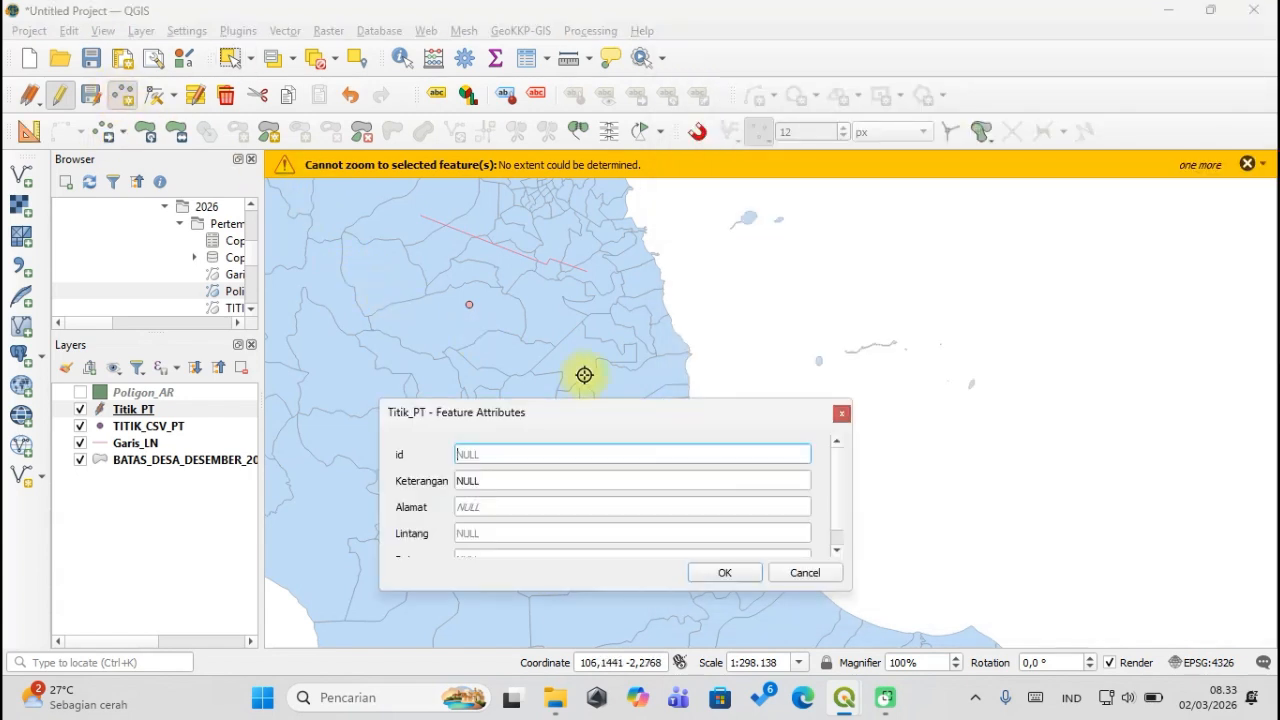
pyautogui.click(718, 571)
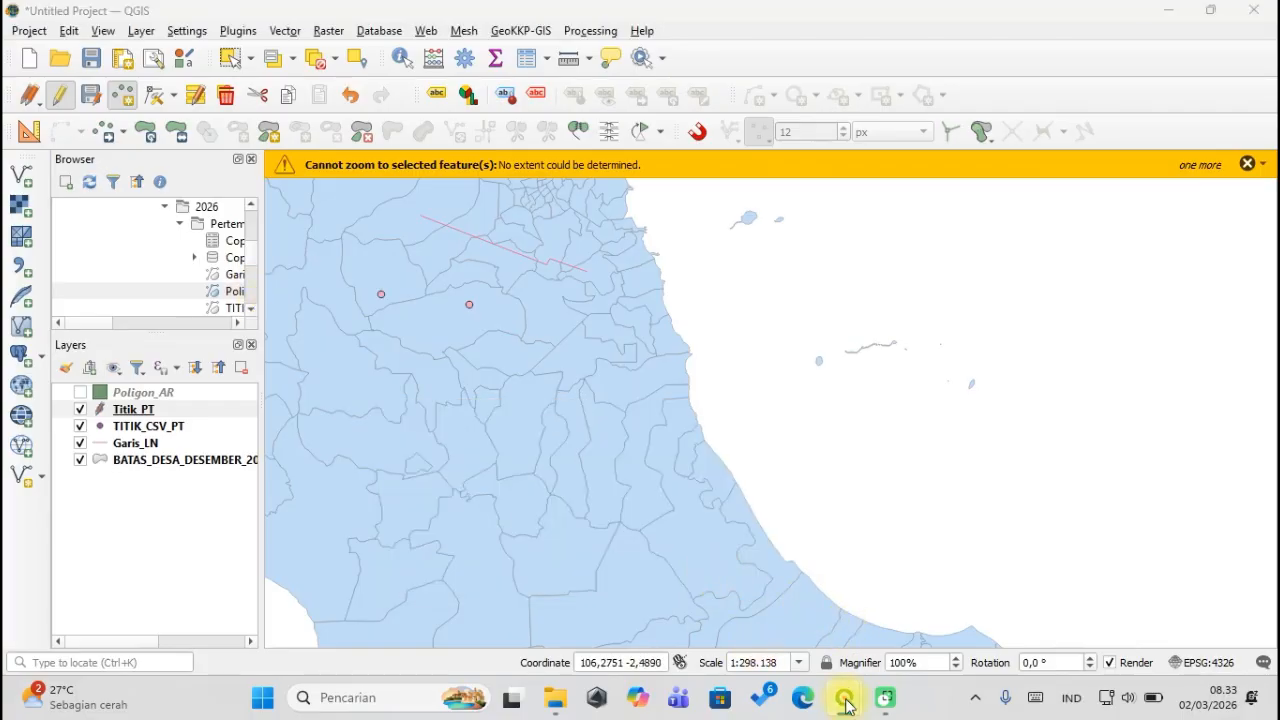
pyautogui.moveTo(844, 697)
pyautogui.click(930, 632)
pyautogui.doubleClick(800, 295)
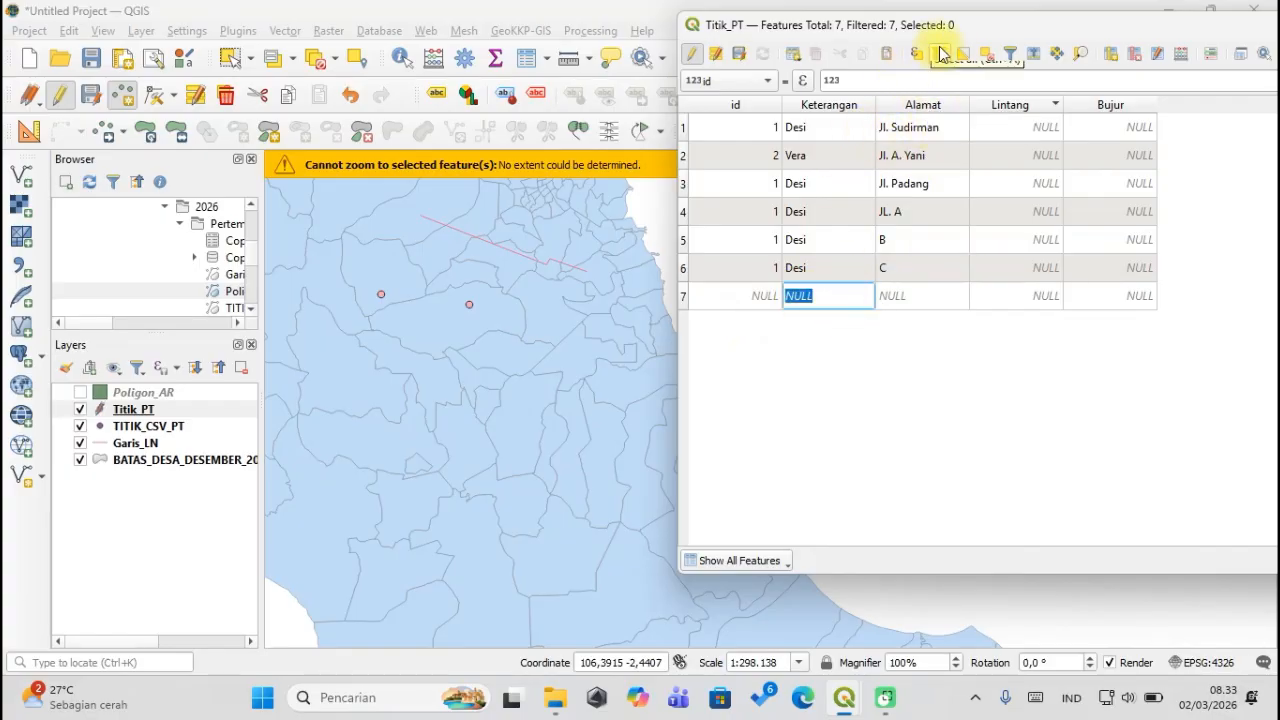
pyautogui.moveTo(967, 25); pyautogui.dragTo(857, 31)
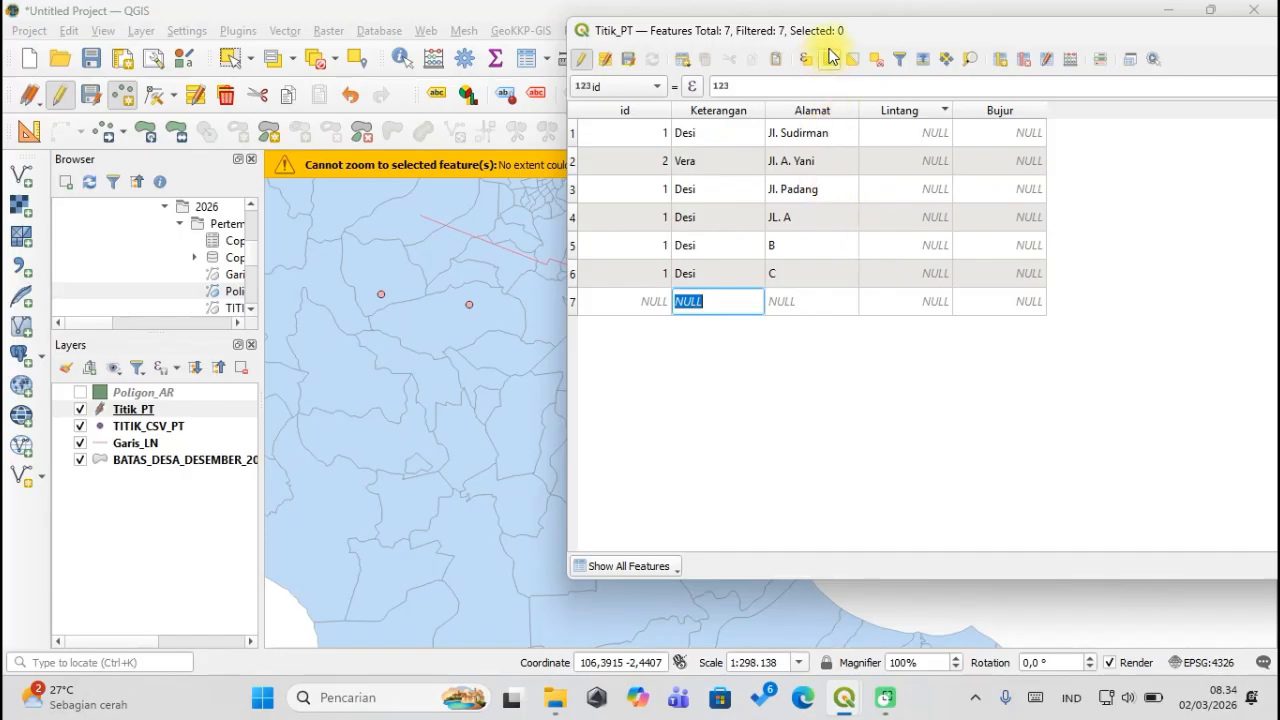
pyautogui.moveTo(842, 34); pyautogui.dragTo(758, 42)
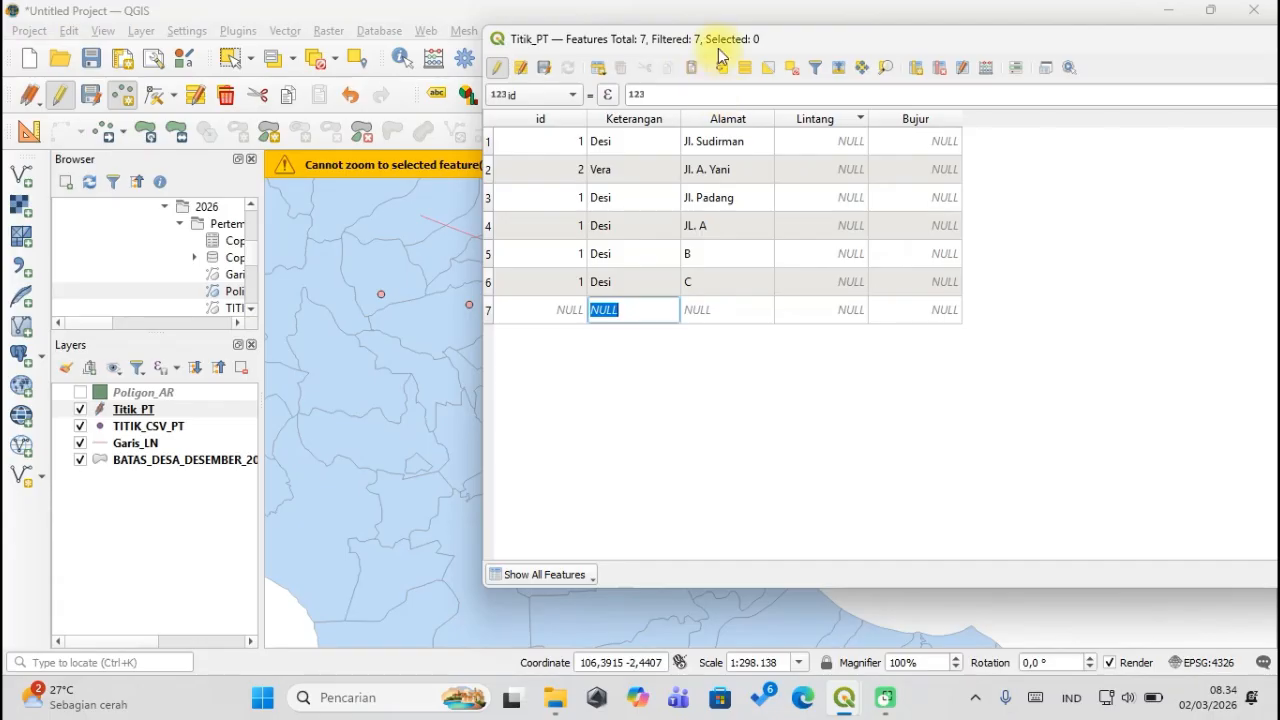
pyautogui.moveTo(735, 50); pyautogui.dragTo(750, 106)
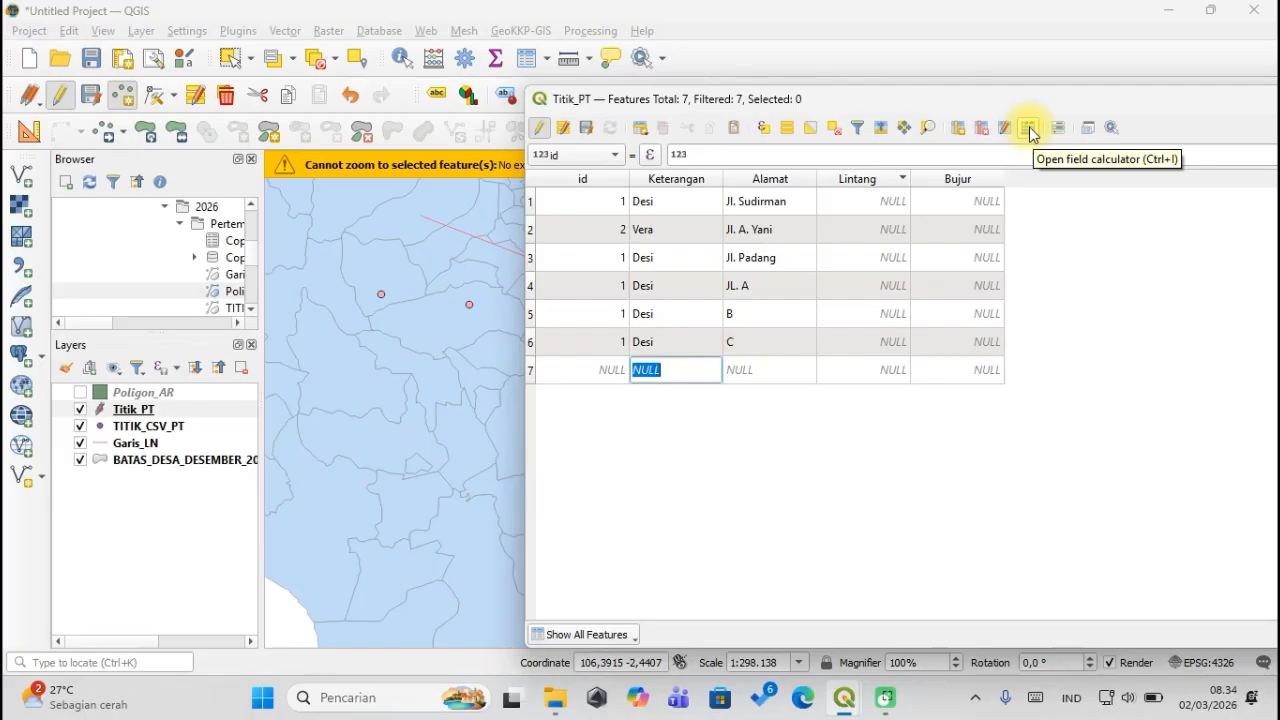
# Bring the Titik_PT attribute table to the front and maximize it.
pyautogui.click(1007, 52)
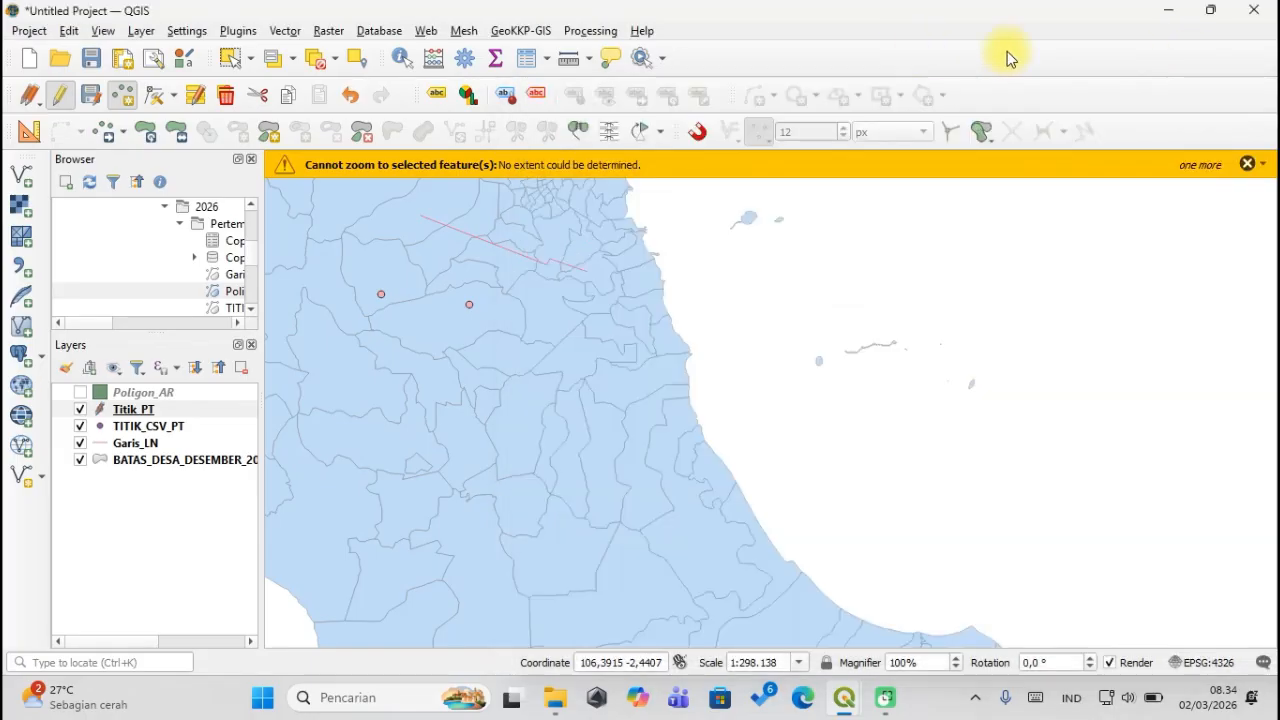
pyautogui.moveTo(851, 690)
pyautogui.click(907, 596)
pyautogui.moveTo(1190, 99); pyautogui.dragTo(886, 91)
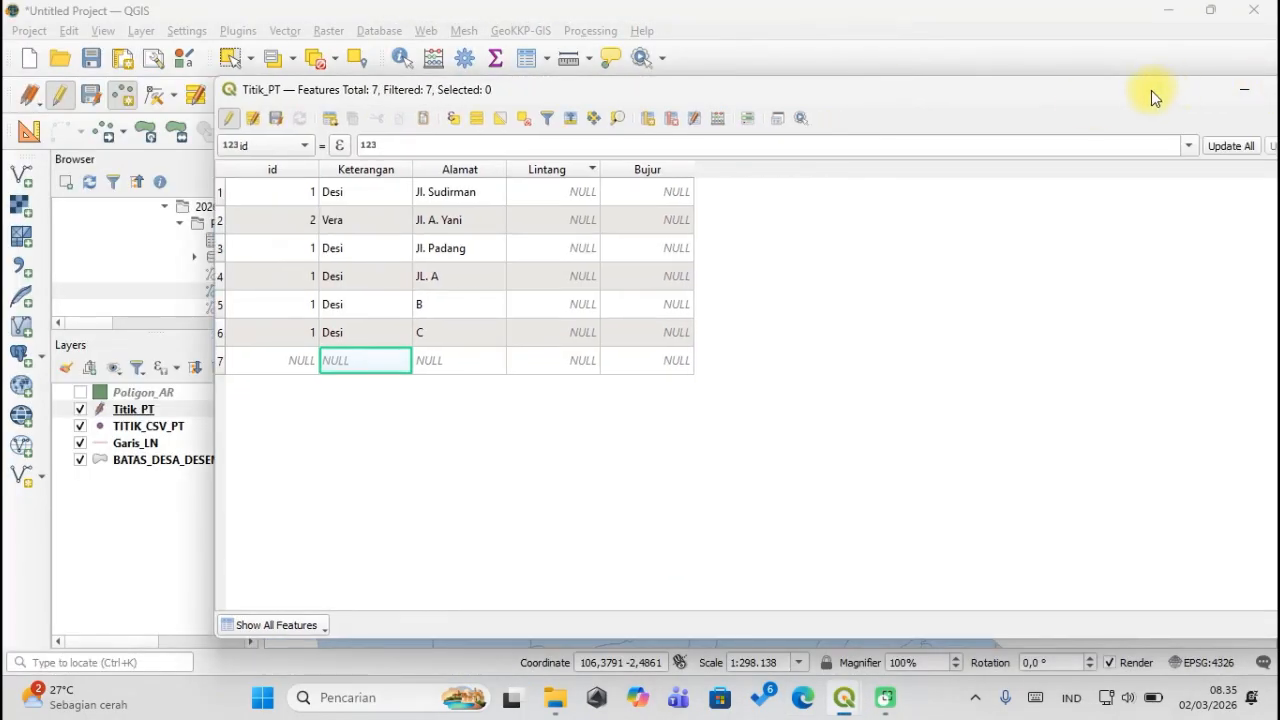
pyautogui.moveTo(1151, 90); pyautogui.dragTo(1022, 90)
pyautogui.click(1159, 91)
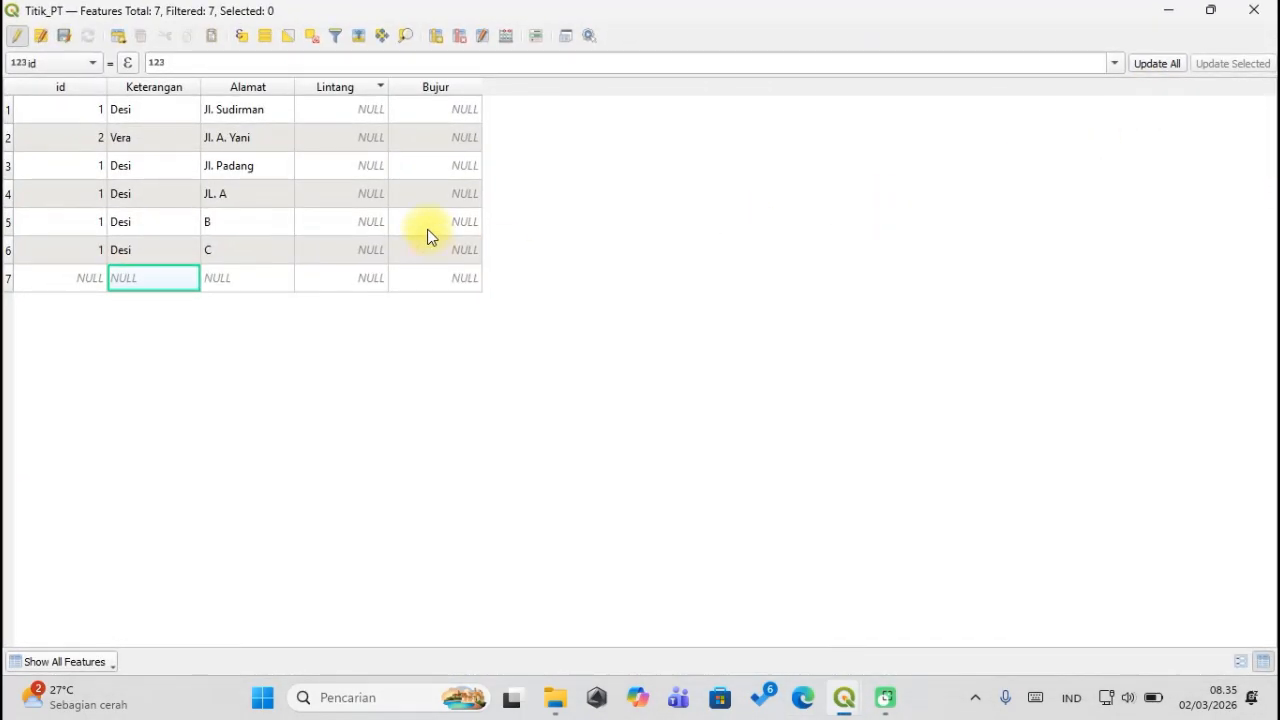
# Open the Field Calculator and switch it to 'Update existing field'.
pyautogui.click(506, 37)
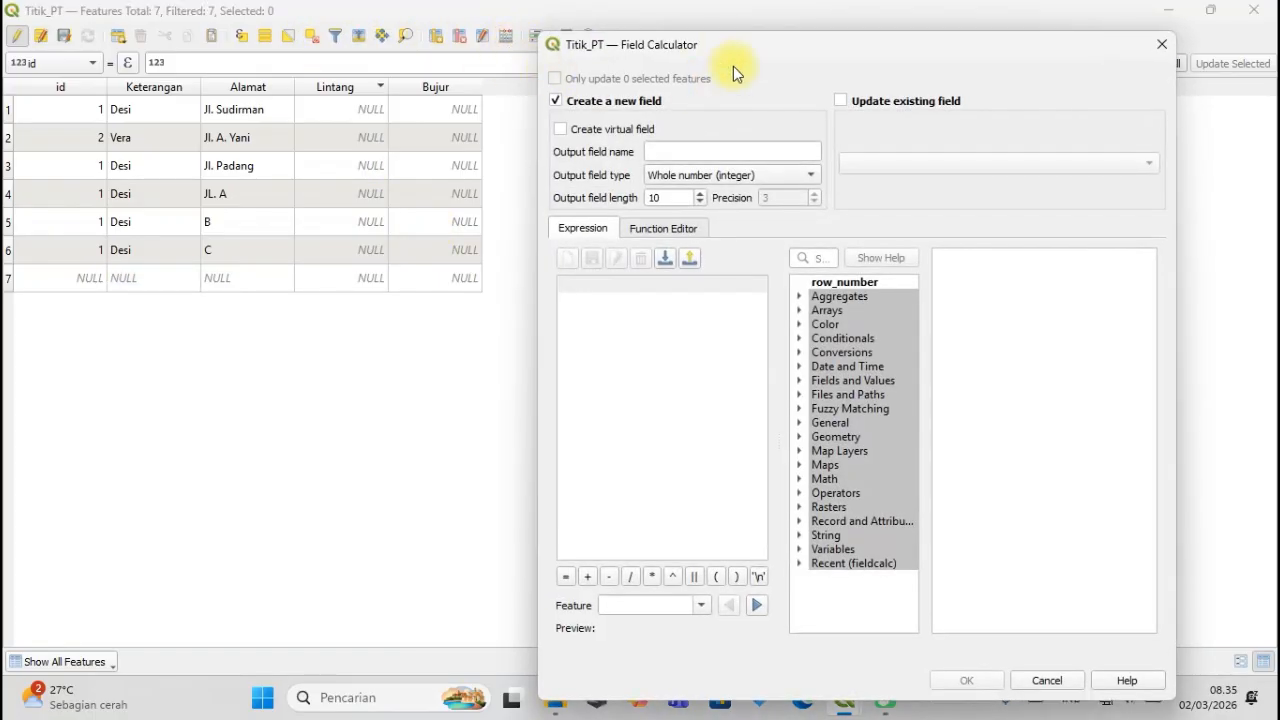
pyautogui.moveTo(678, 25); pyautogui.dragTo(694, 24)
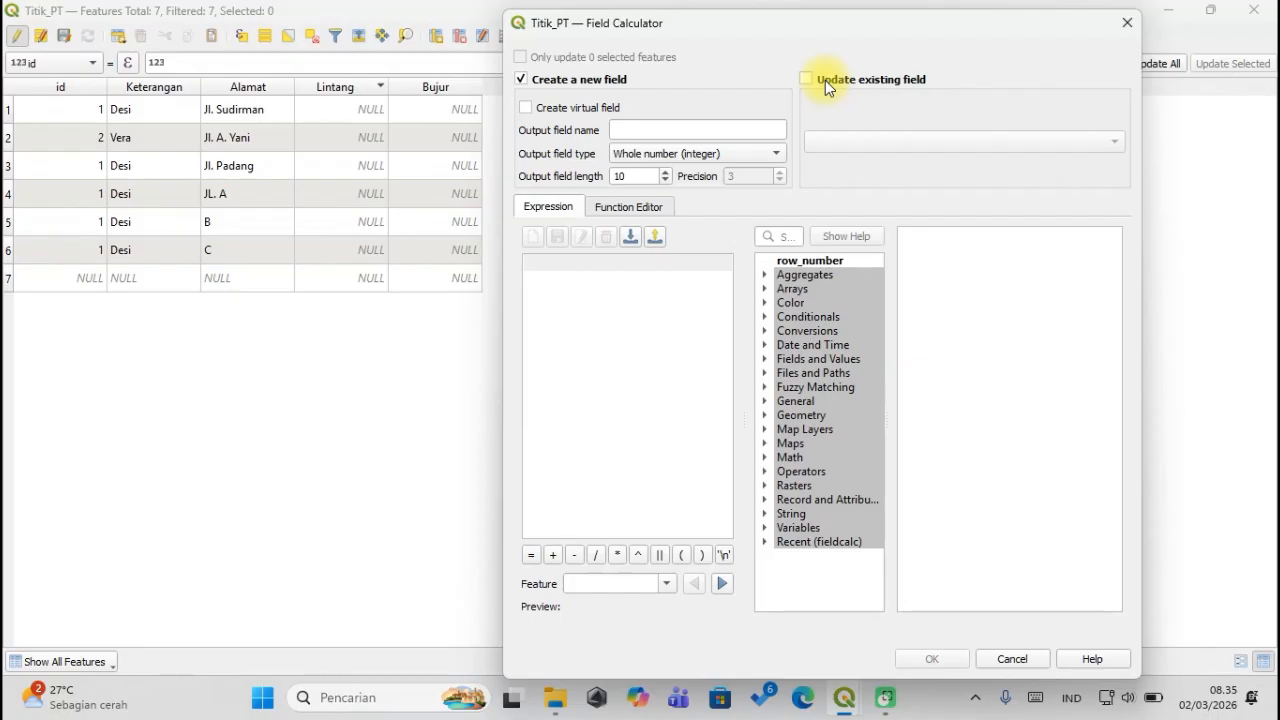
pyautogui.moveTo(771, 24); pyautogui.dragTo(678, 19)
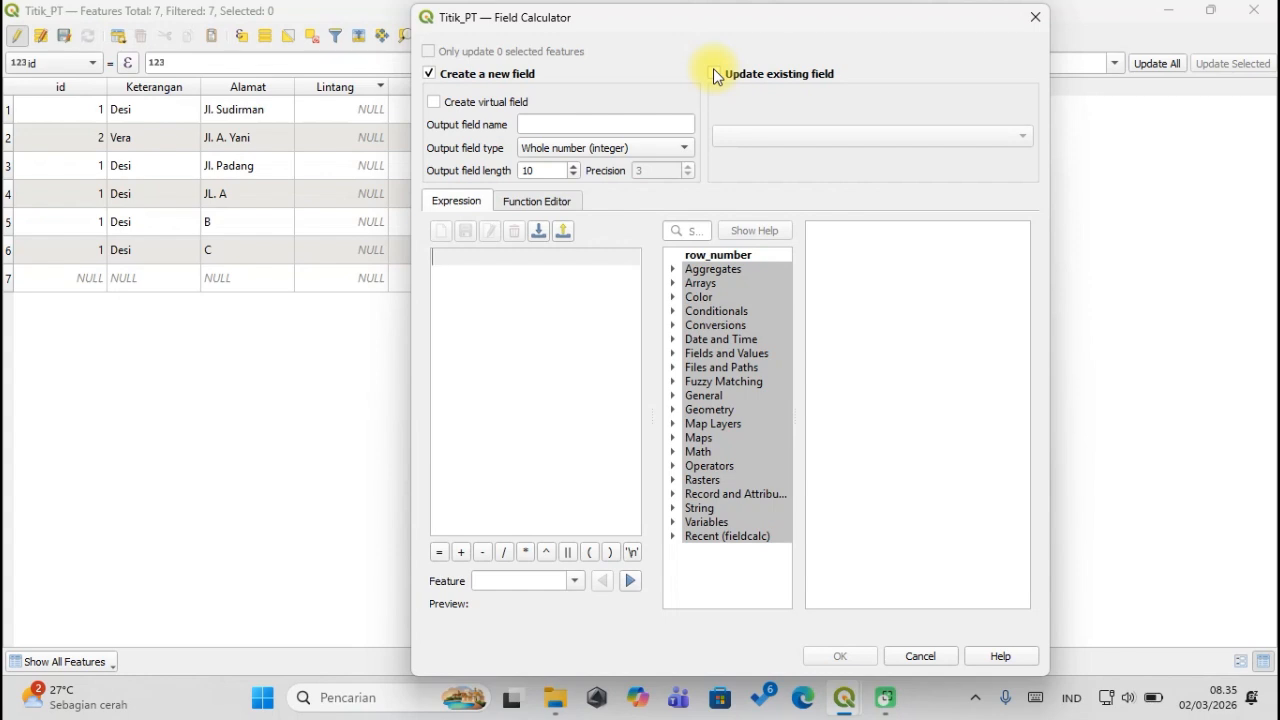
pyautogui.click(730, 77)
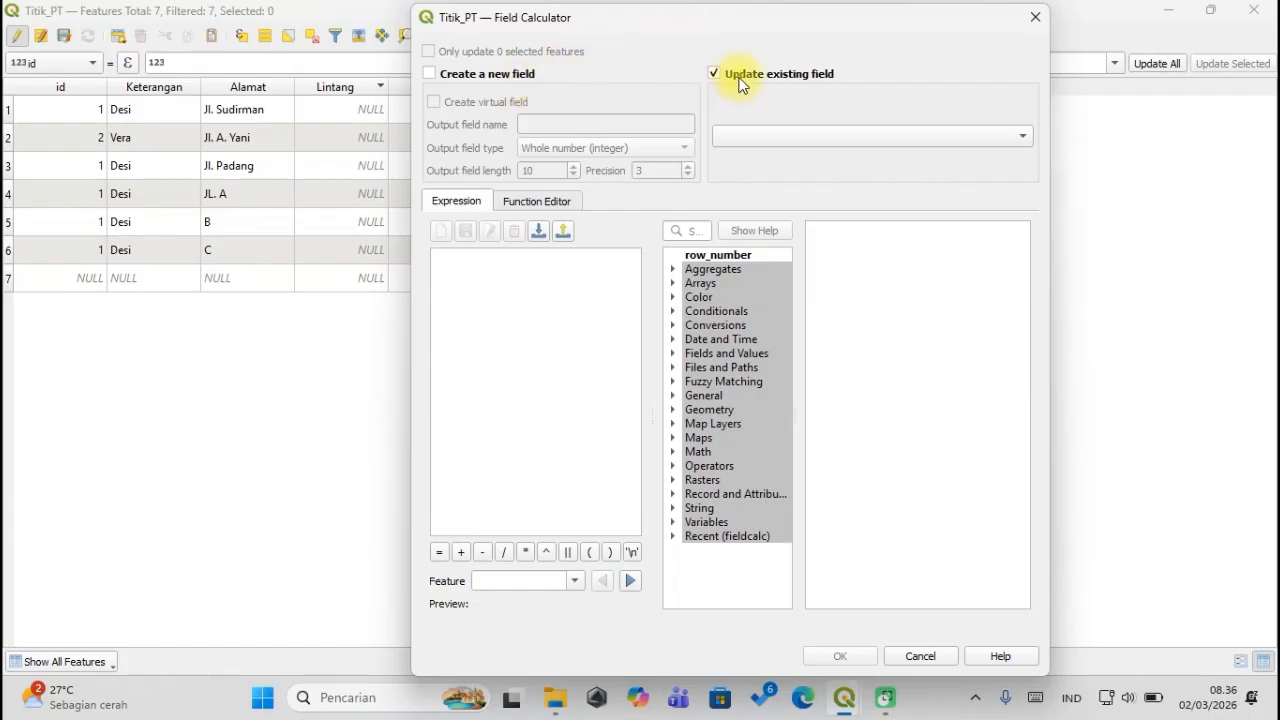
# Select Alamat as the existing field to update.
pyautogui.click(792, 138)
pyautogui.click(803, 100)
pyautogui.click(797, 137)
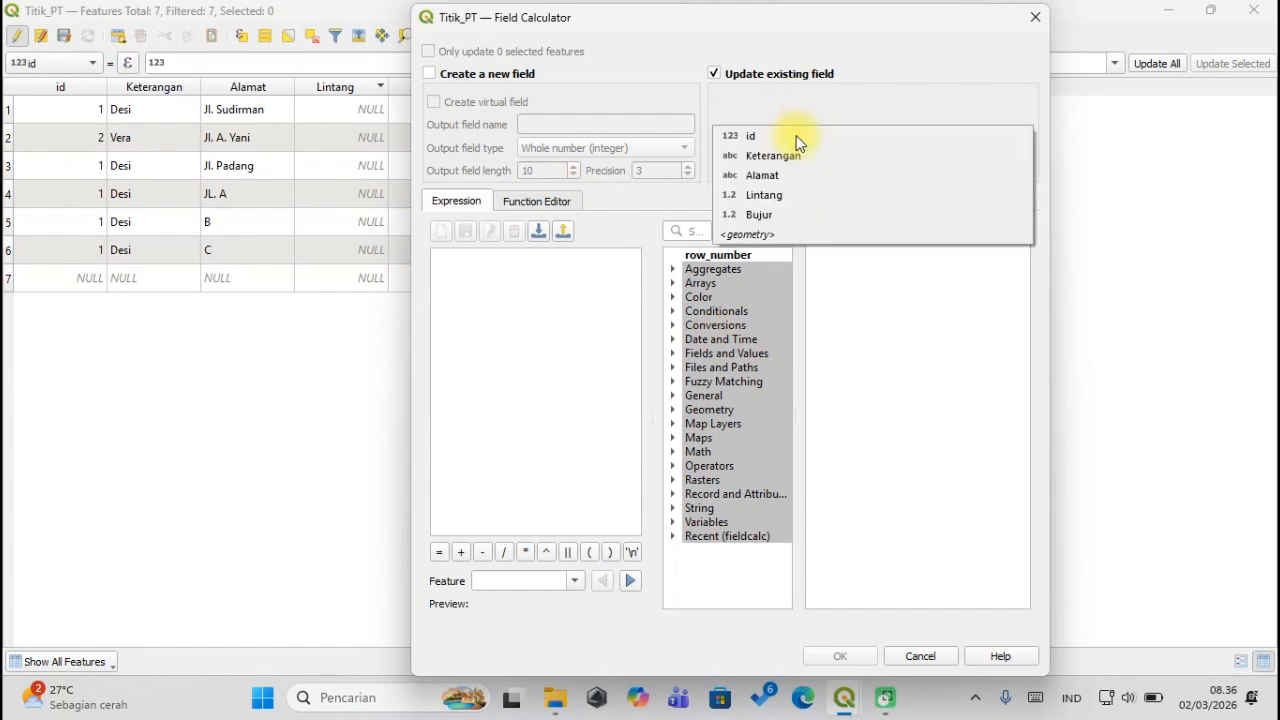
pyautogui.click(789, 94)
pyautogui.click(742, 76)
pyautogui.click(740, 78)
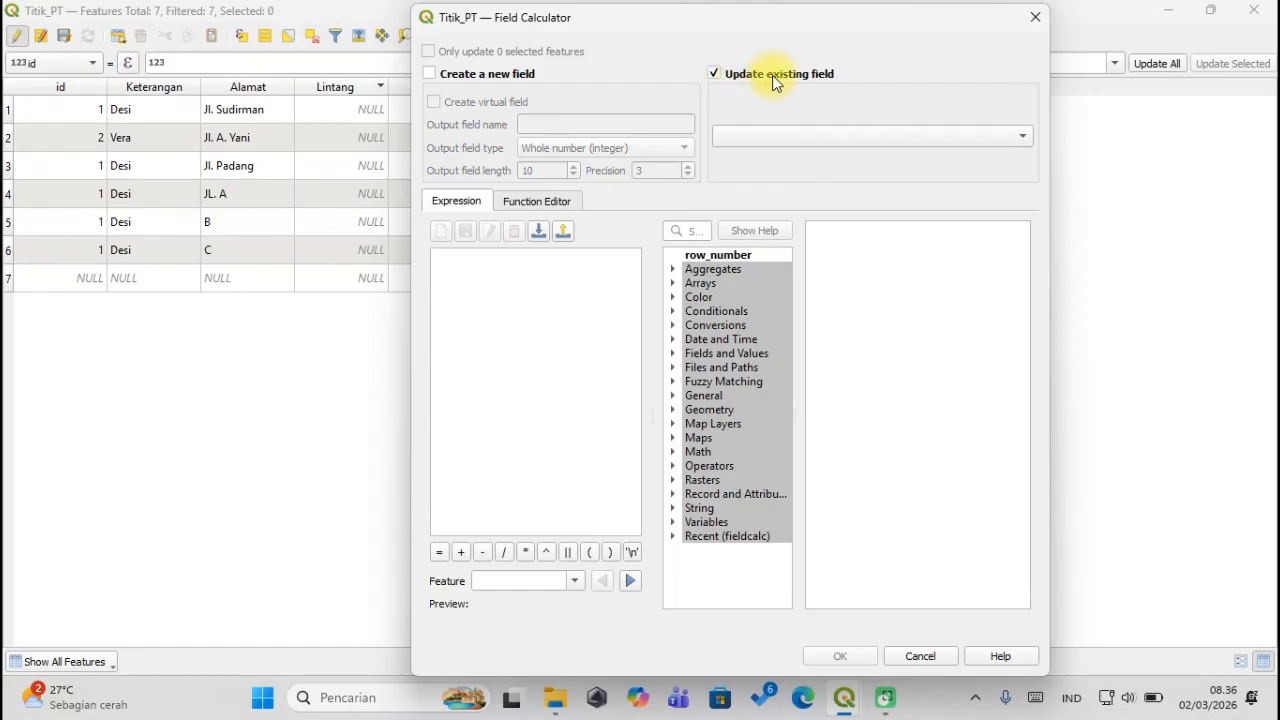
pyautogui.click(802, 137)
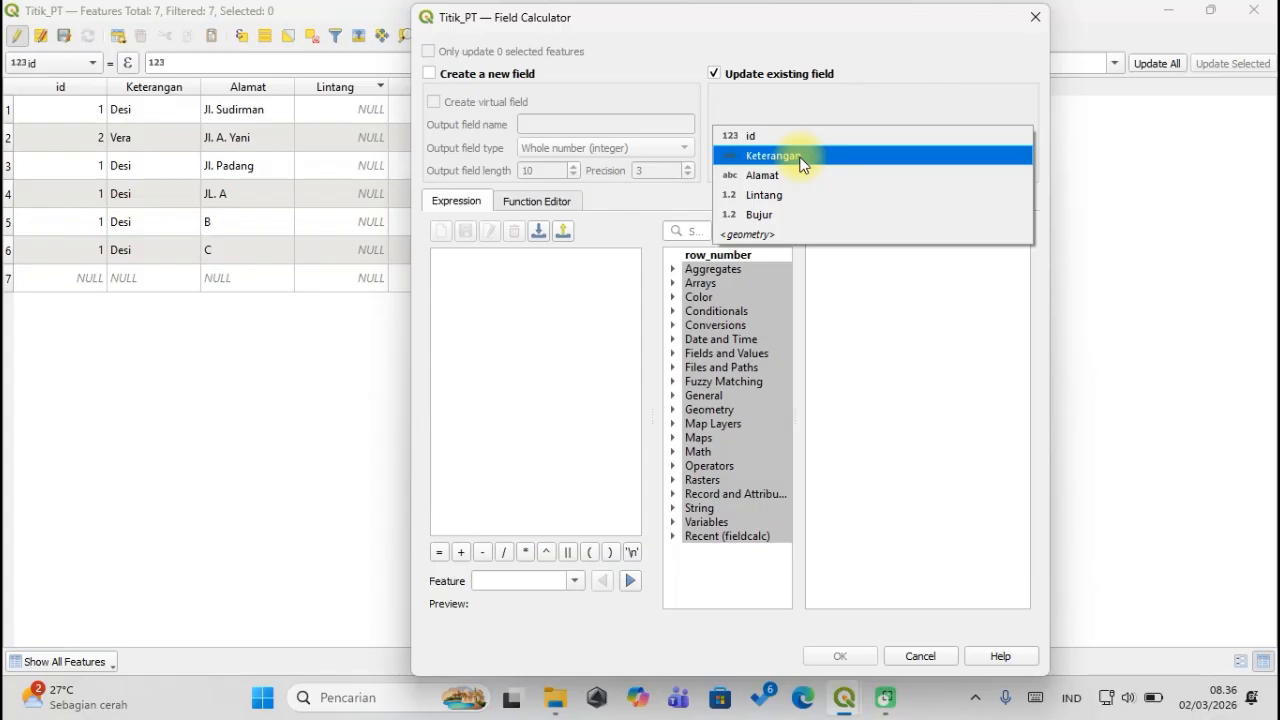
pyautogui.click(800, 157)
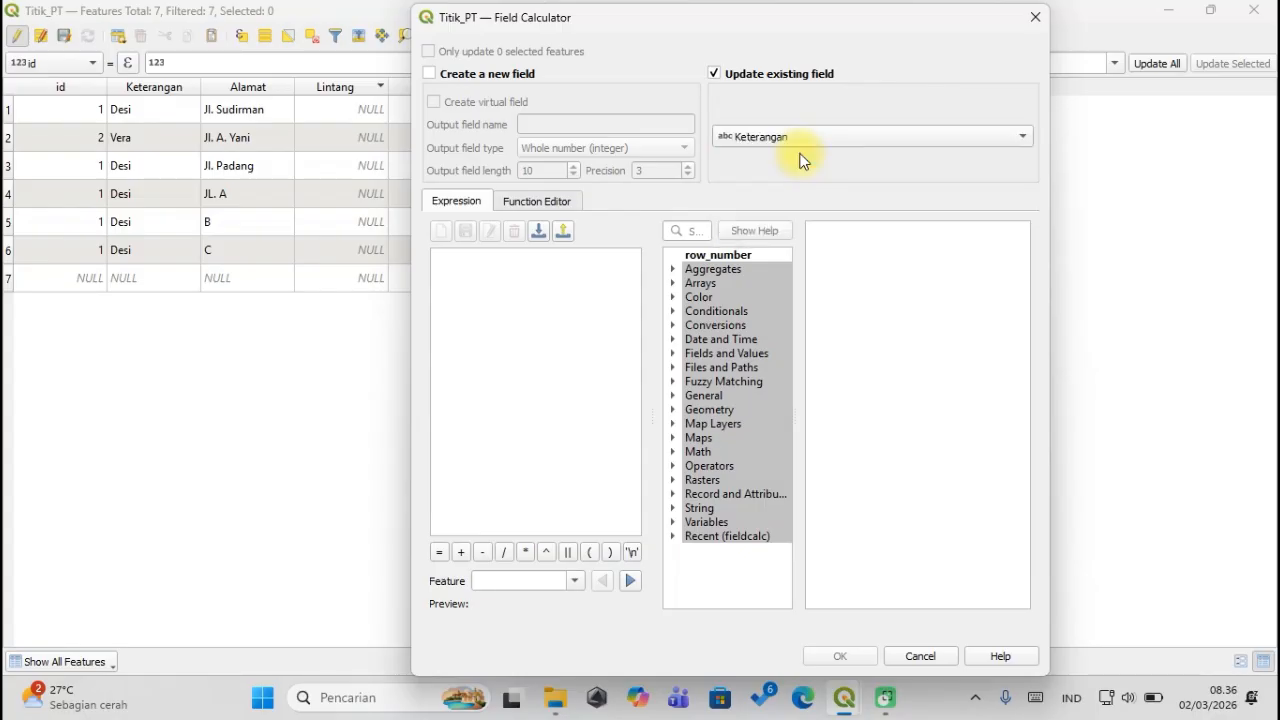
pyautogui.click(802, 135)
pyautogui.click(787, 158)
pyautogui.click(785, 136)
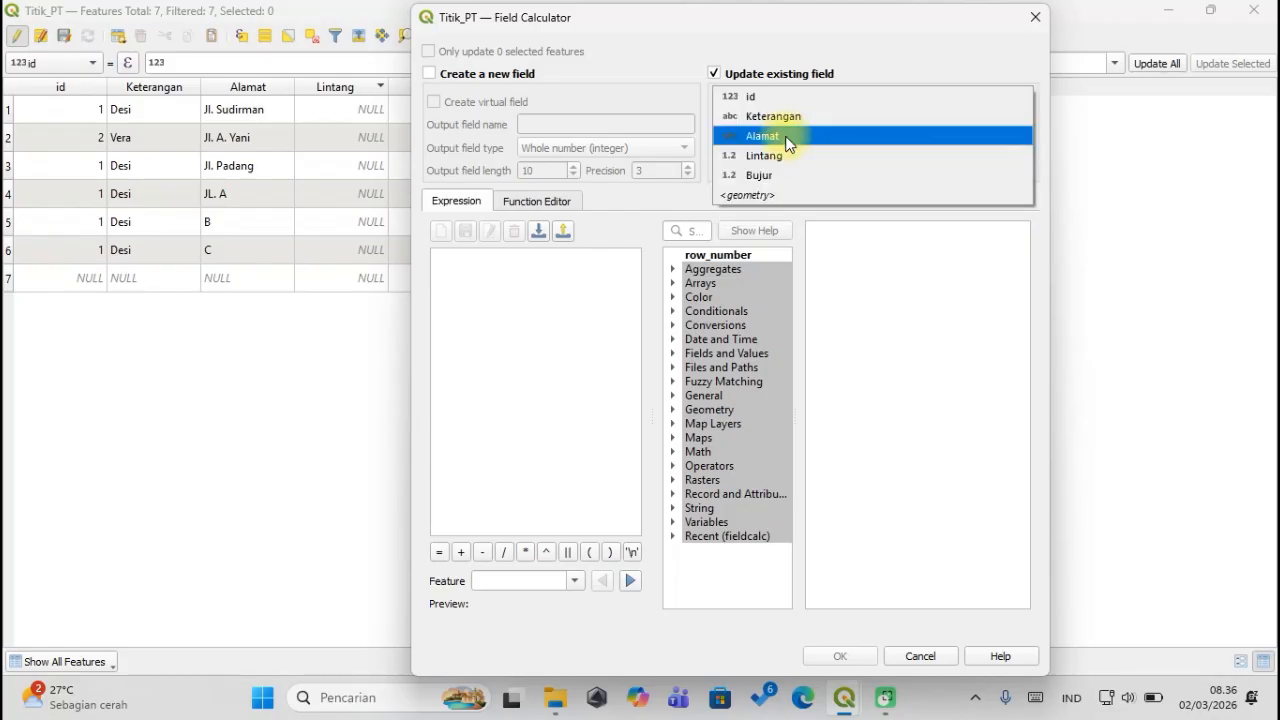
pyautogui.click(787, 140)
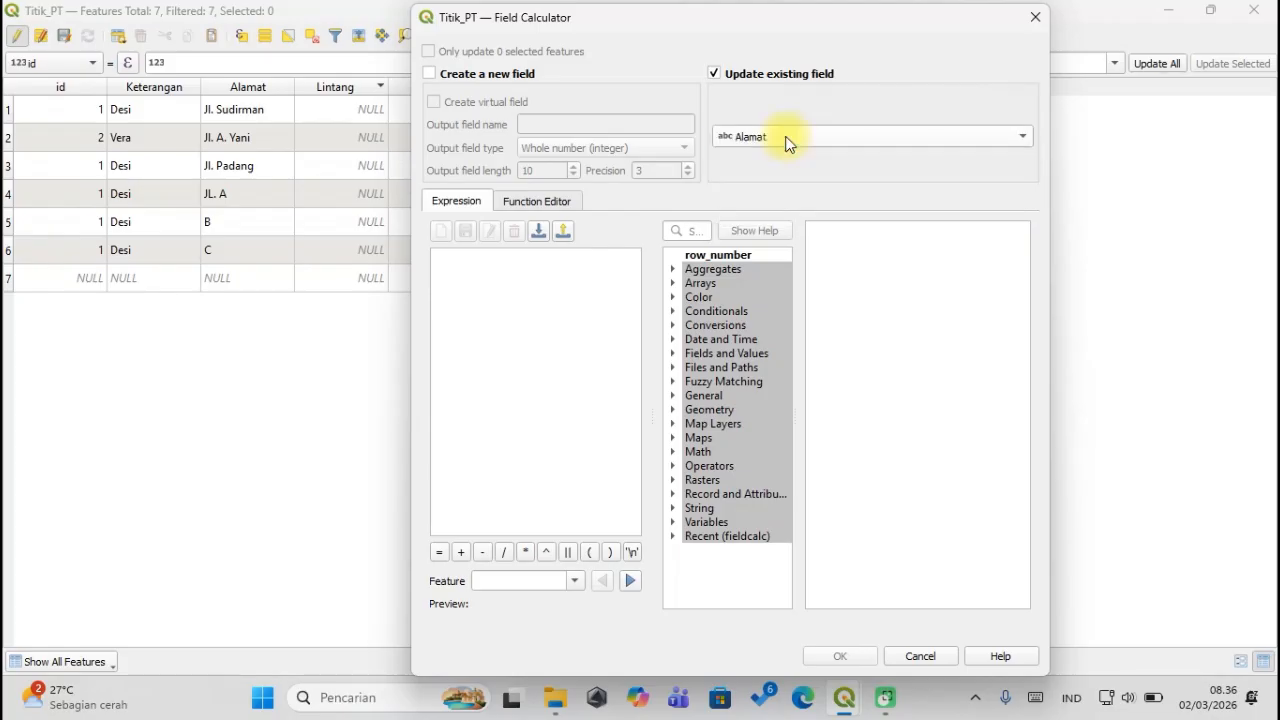
# Enter the expression 'Bangka Belitung' and apply it to all records.
pyautogui.click(583, 295)
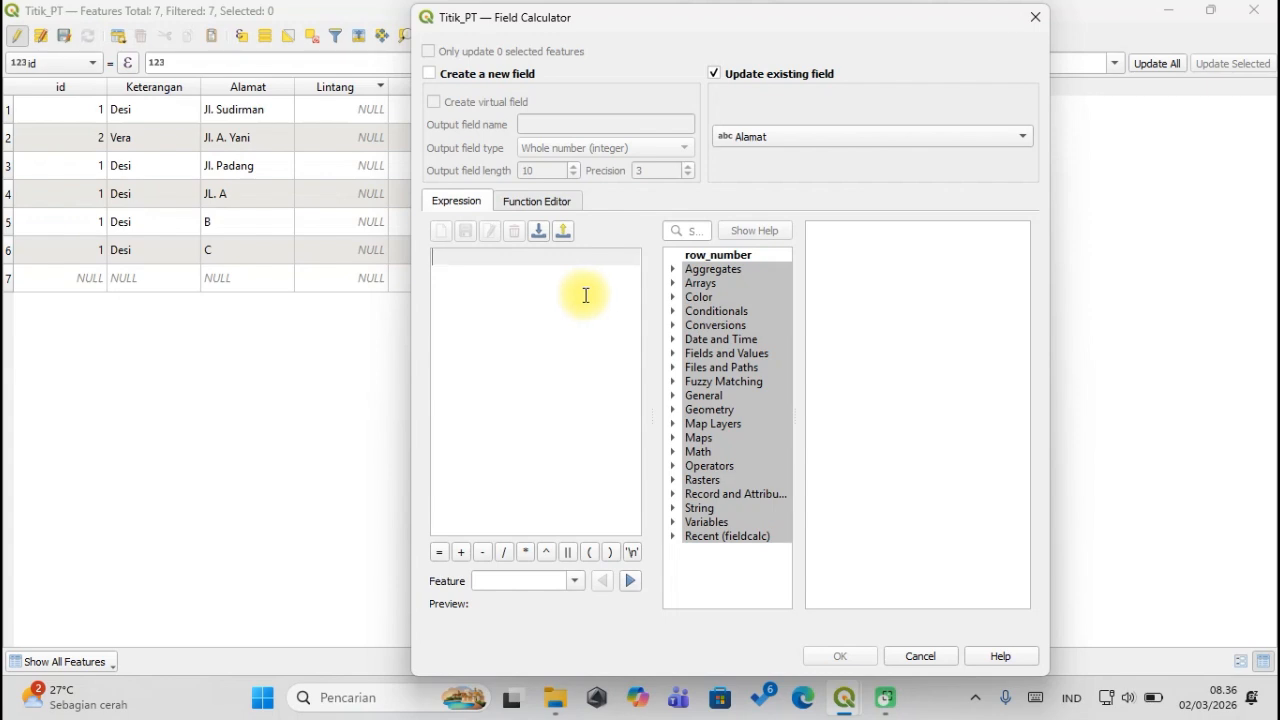
pyautogui.moveTo(608, 24); pyautogui.dragTo(397, 23)
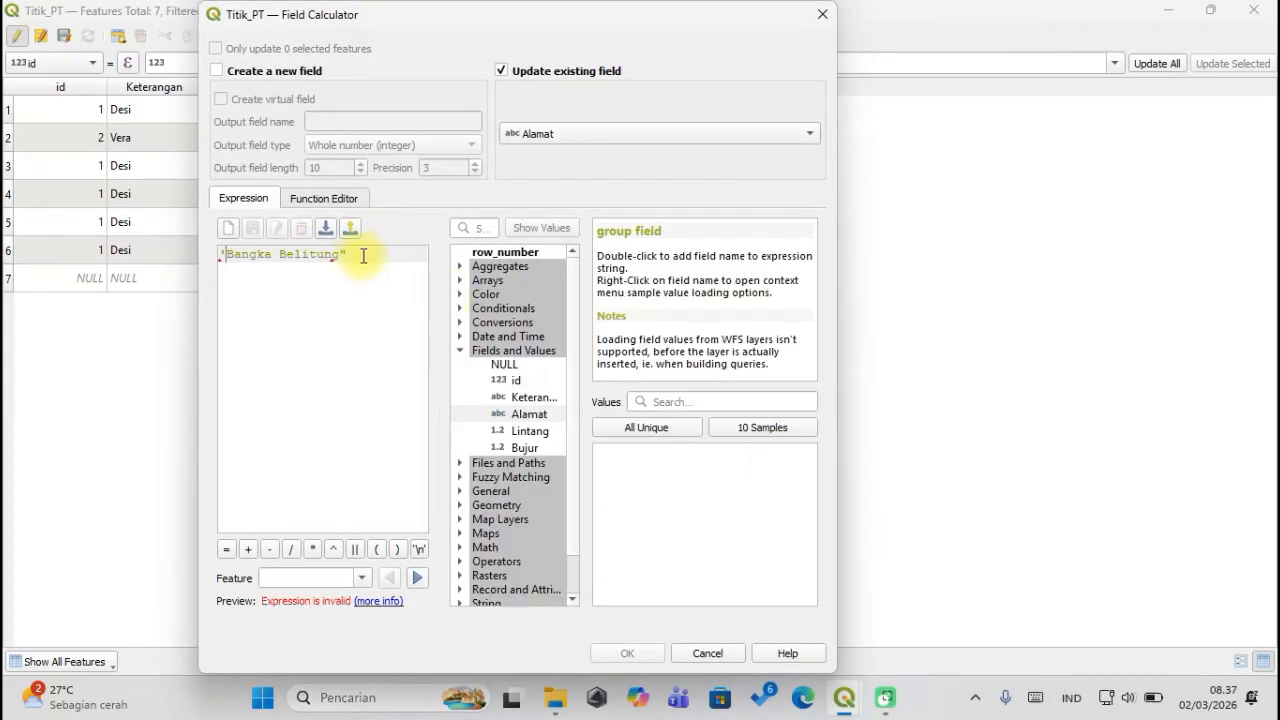
pyautogui.click(363, 255)
pyautogui.write("'")
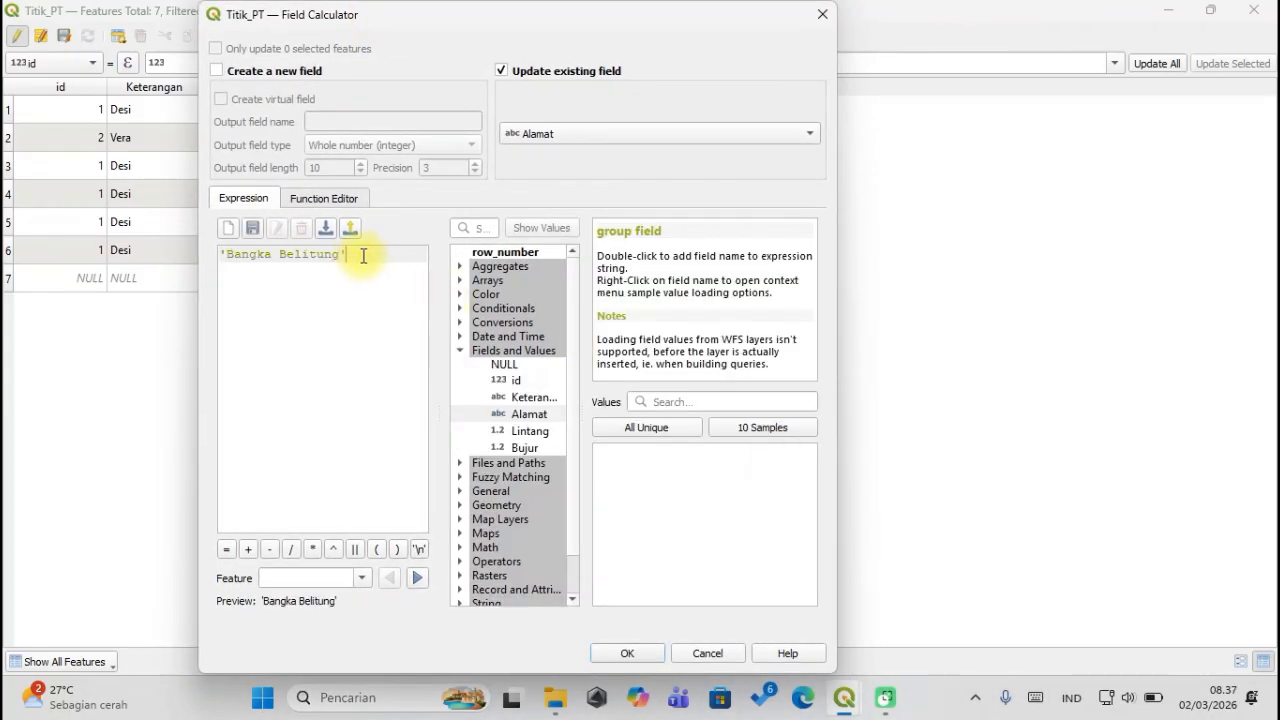
pyautogui.click(614, 652)
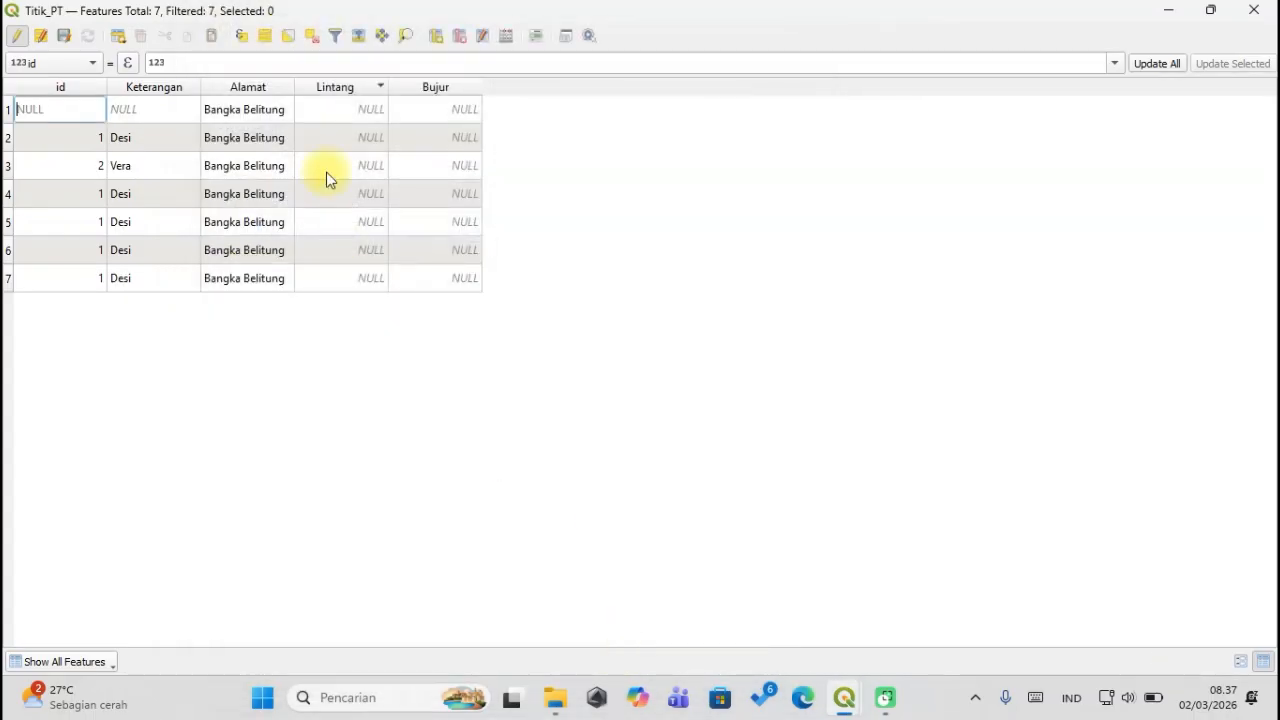
# Widen the Alamat column so its full values are visible.
pyautogui.rightClick(260, 92)
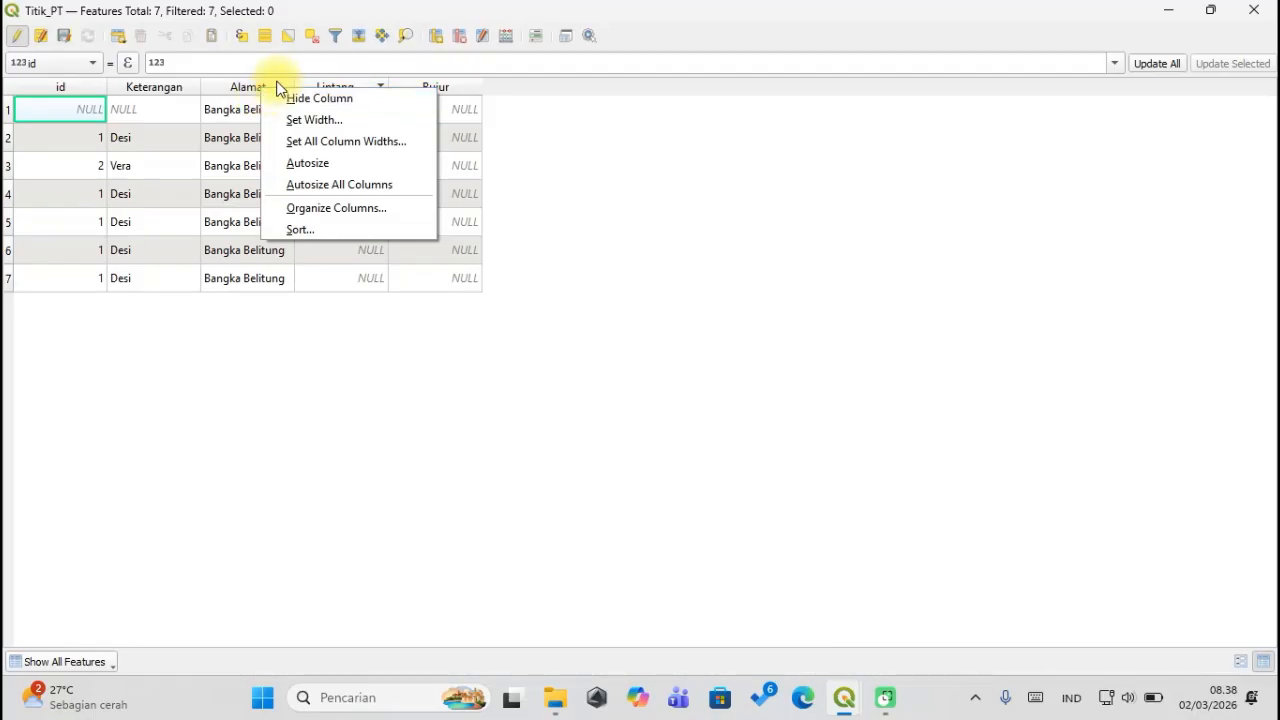
pyautogui.click(591, 229)
pyautogui.moveTo(294, 87); pyautogui.dragTo(326, 88)
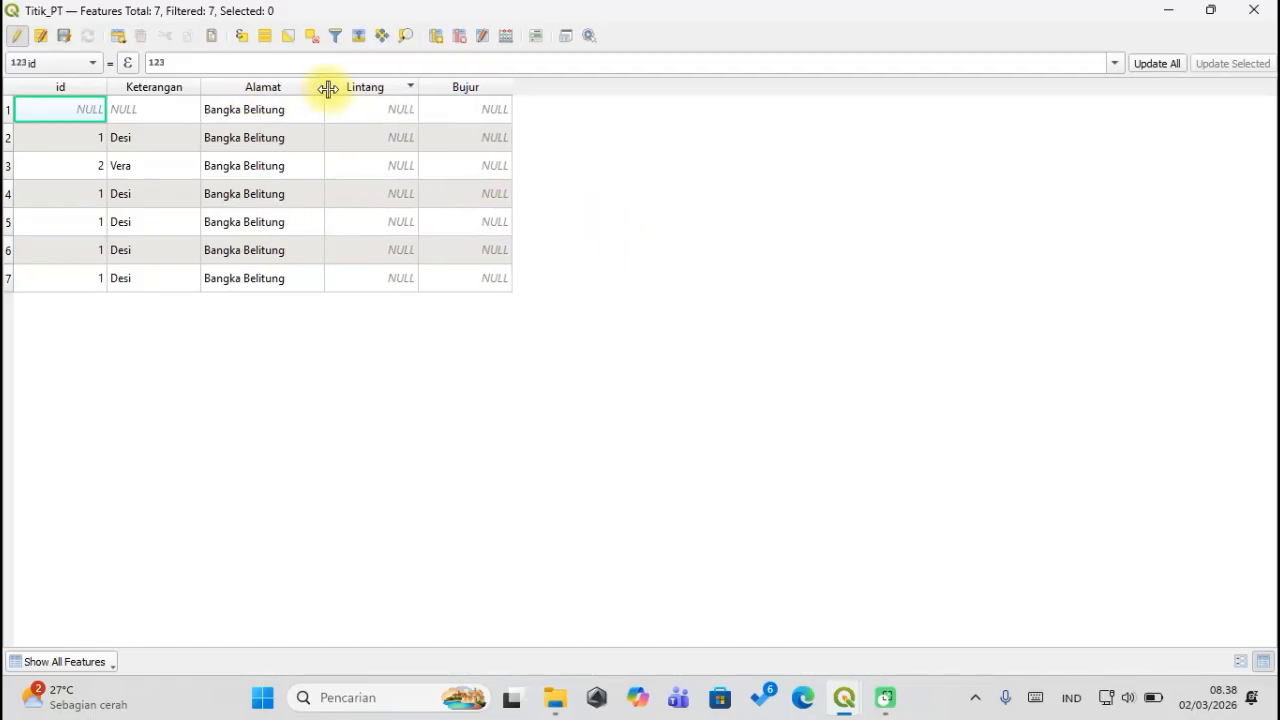
# Open the Field Calculator in update-existing mode with the expression 'Bangka'.
pyautogui.click(505, 38)
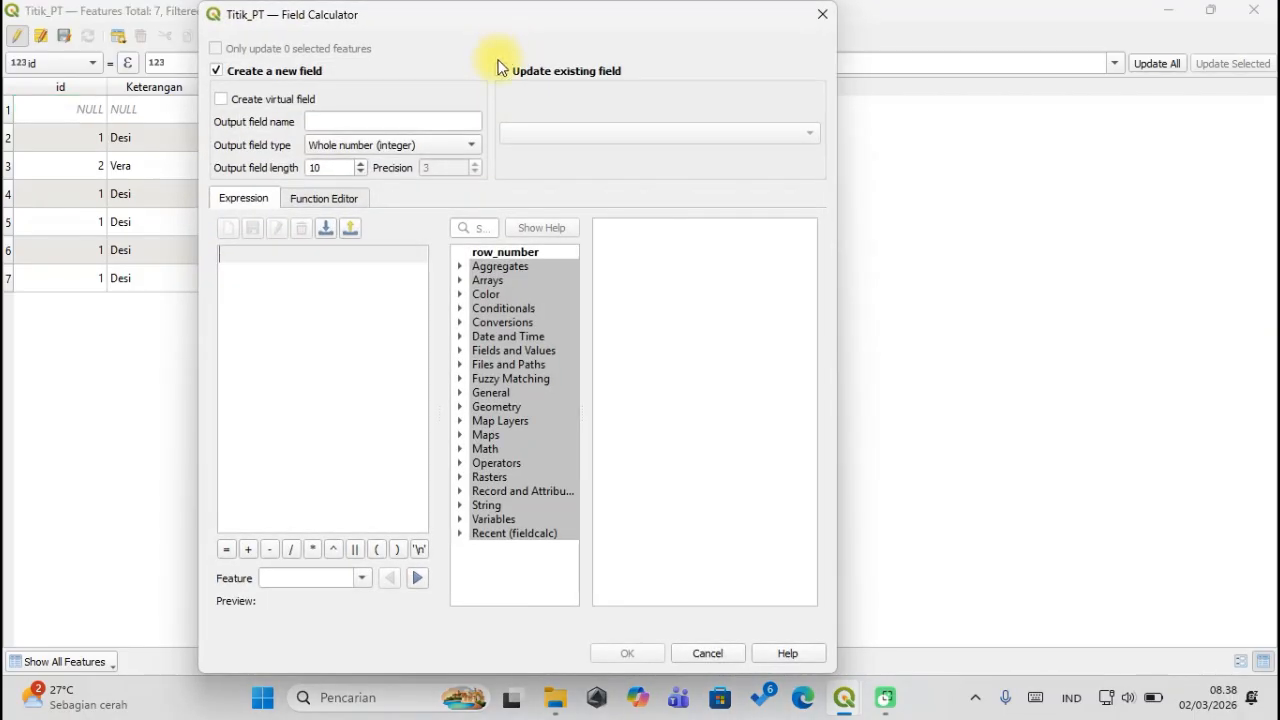
pyautogui.moveTo(500, 29); pyautogui.dragTo(894, 108)
pyautogui.click(752, 87)
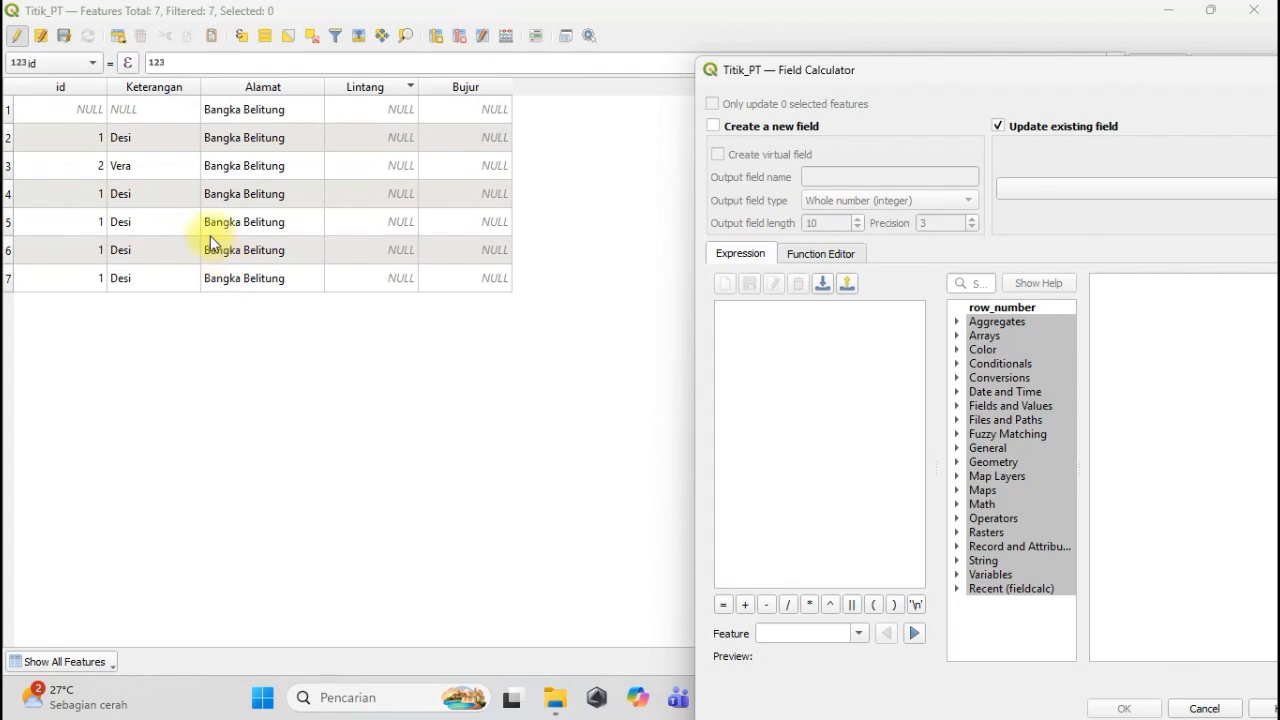
pyautogui.moveTo(871, 76); pyautogui.dragTo(670, 28)
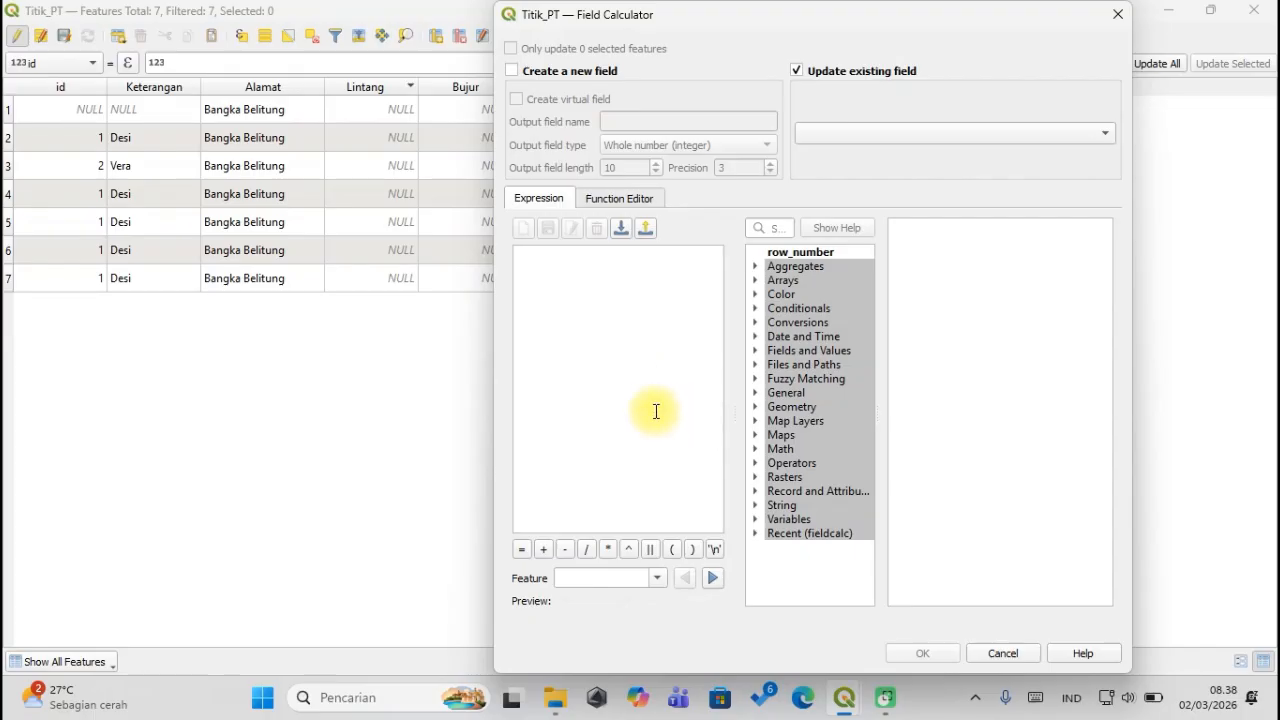
pyautogui.click(564, 330)
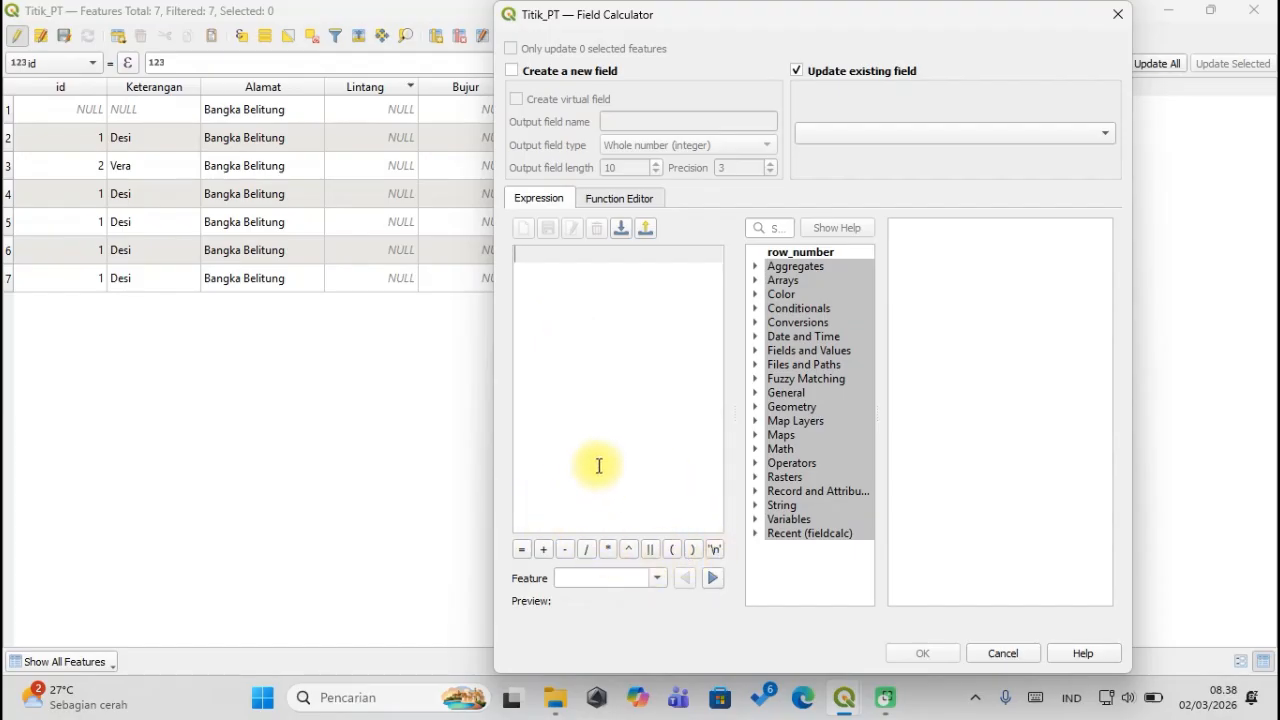
pyautogui.write('Ba')
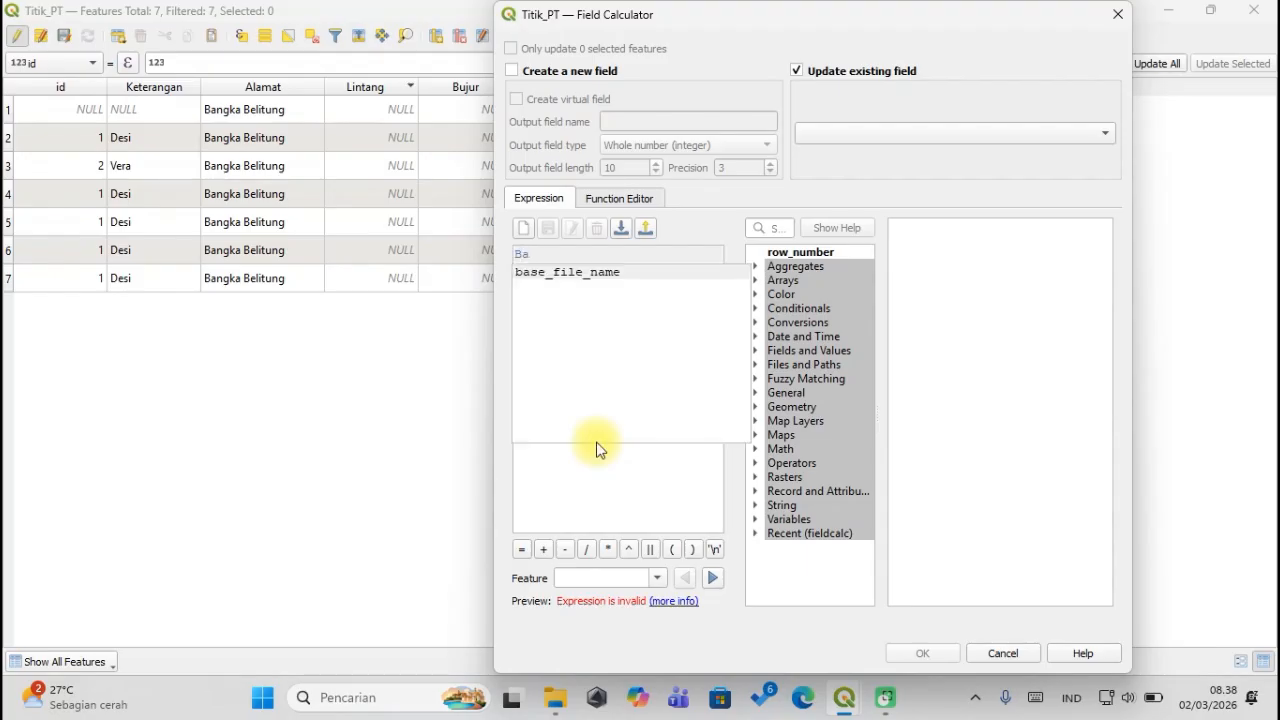
pyautogui.press('BackSpace')
pyautogui.press('BackSpace')
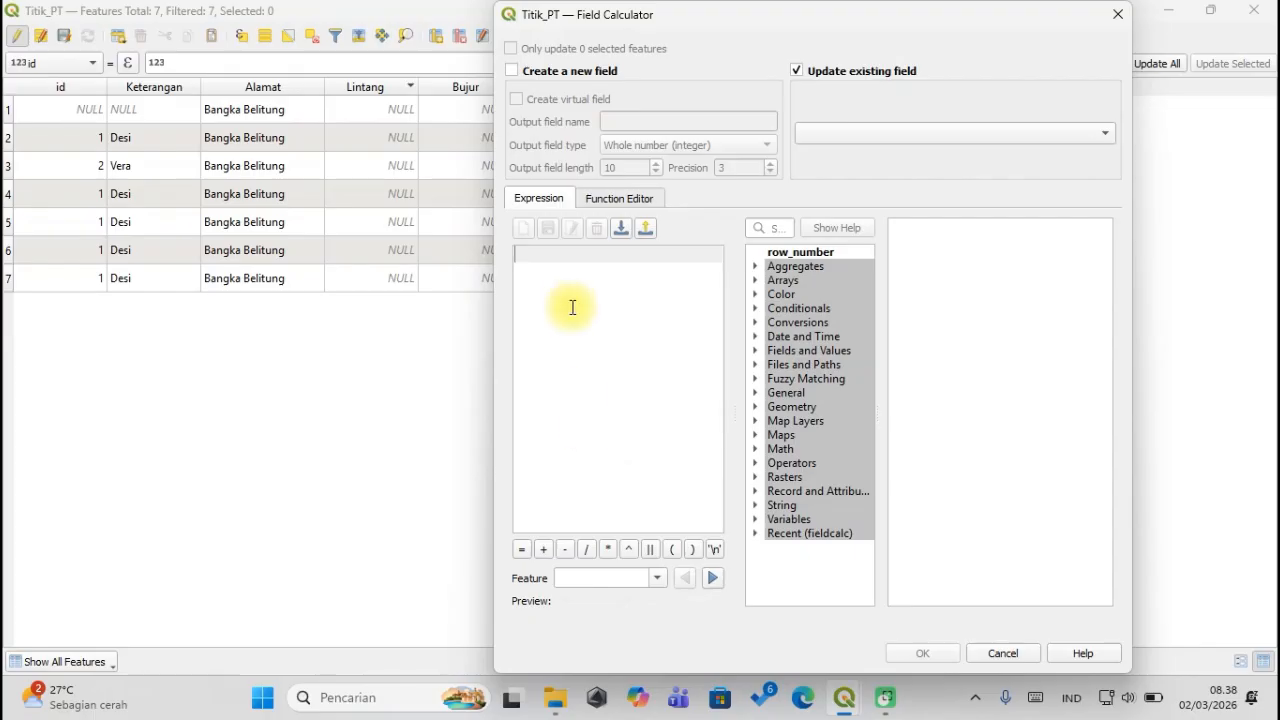
pyautogui.write("'")
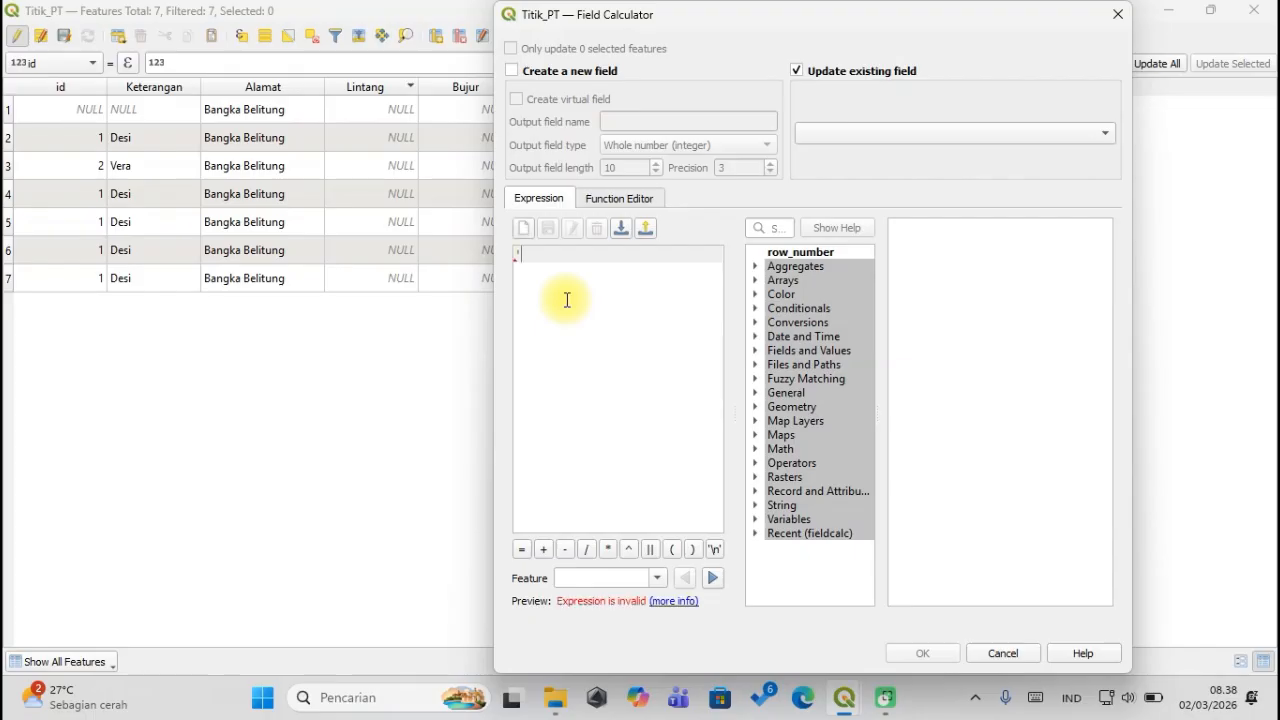
pyautogui.write("Bangka'")
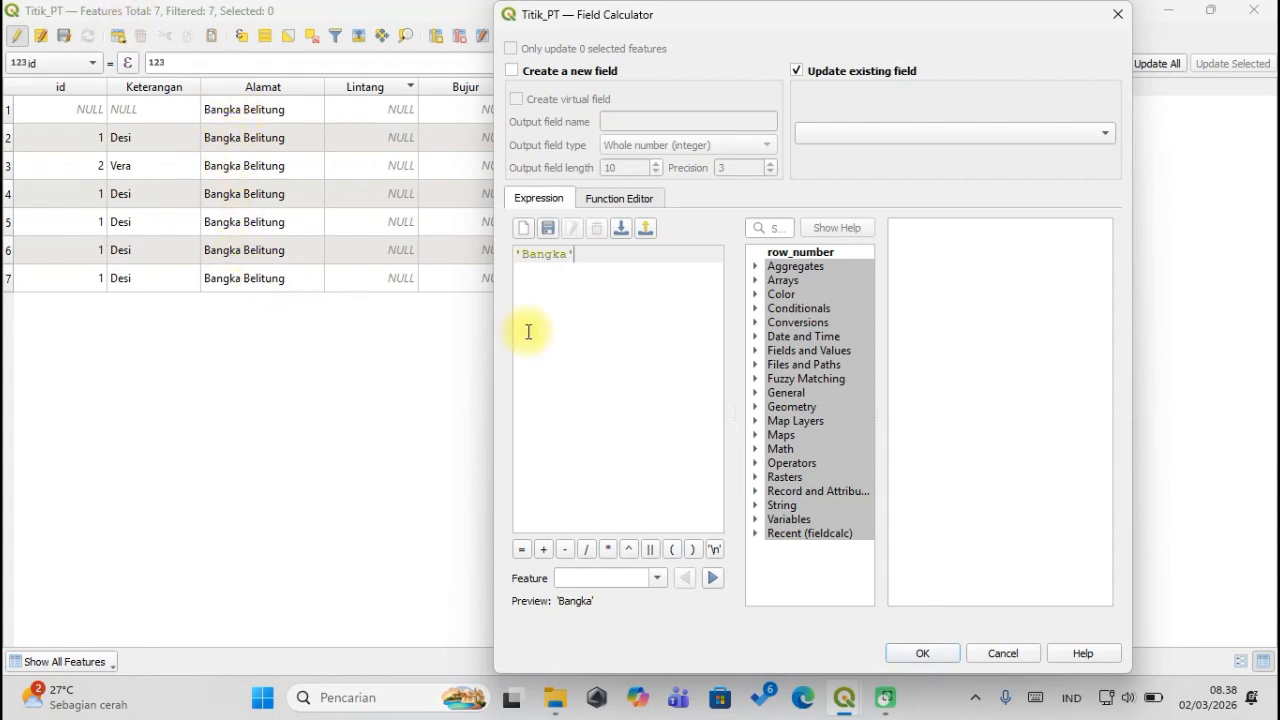
# Target the Alamat field and apply 'Bangka' to all seven records.
pyautogui.moveTo(971, 19); pyautogui.dragTo(1050, 23)
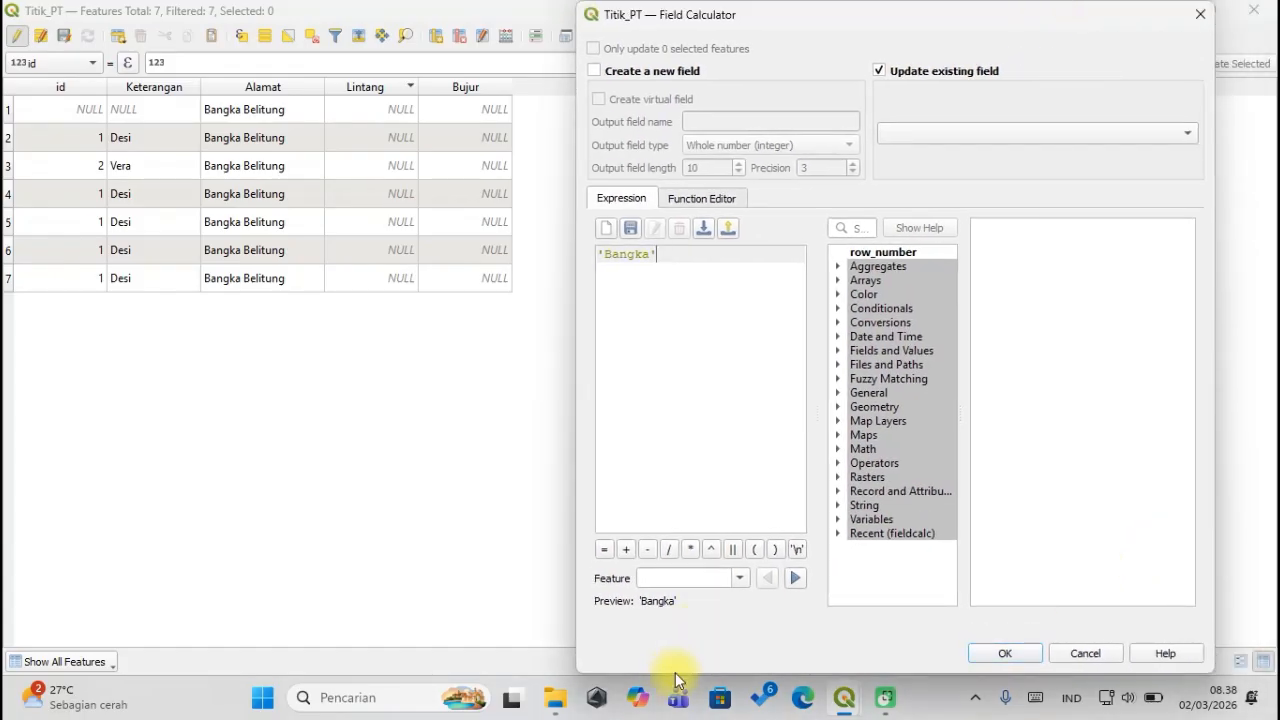
pyautogui.moveTo(666, 676); pyautogui.dragTo(666, 594)
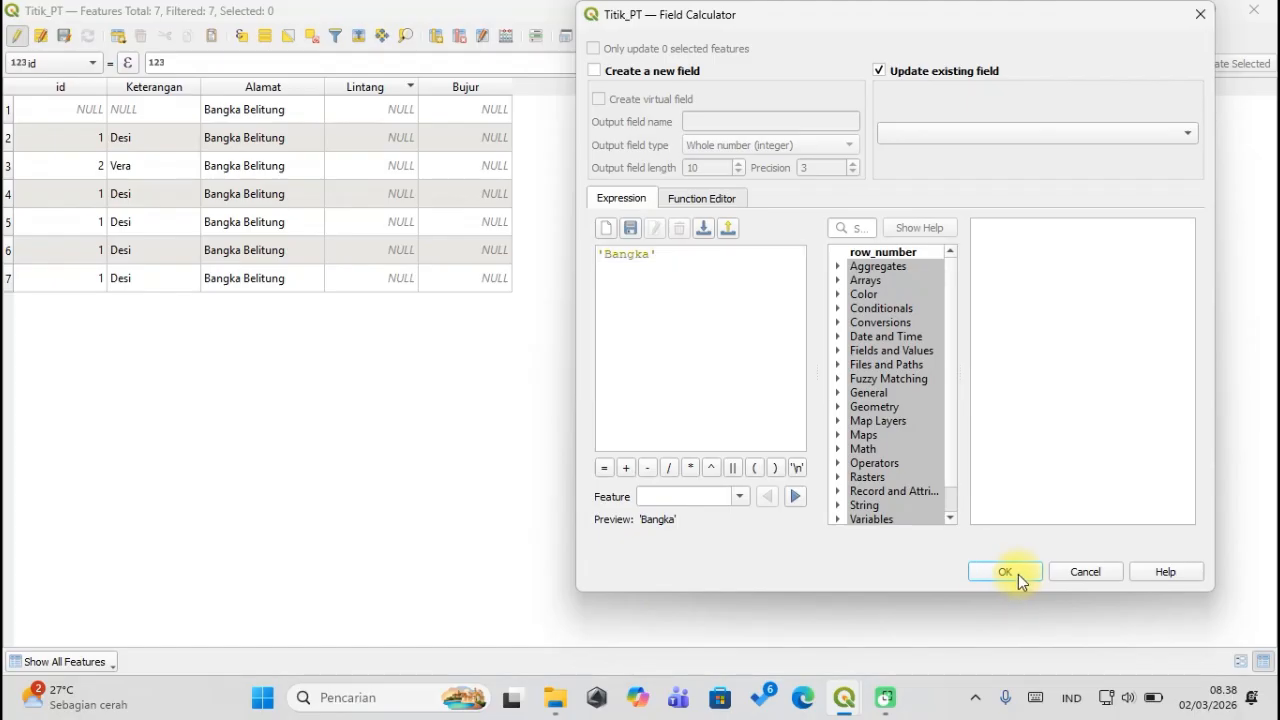
pyautogui.click(943, 127)
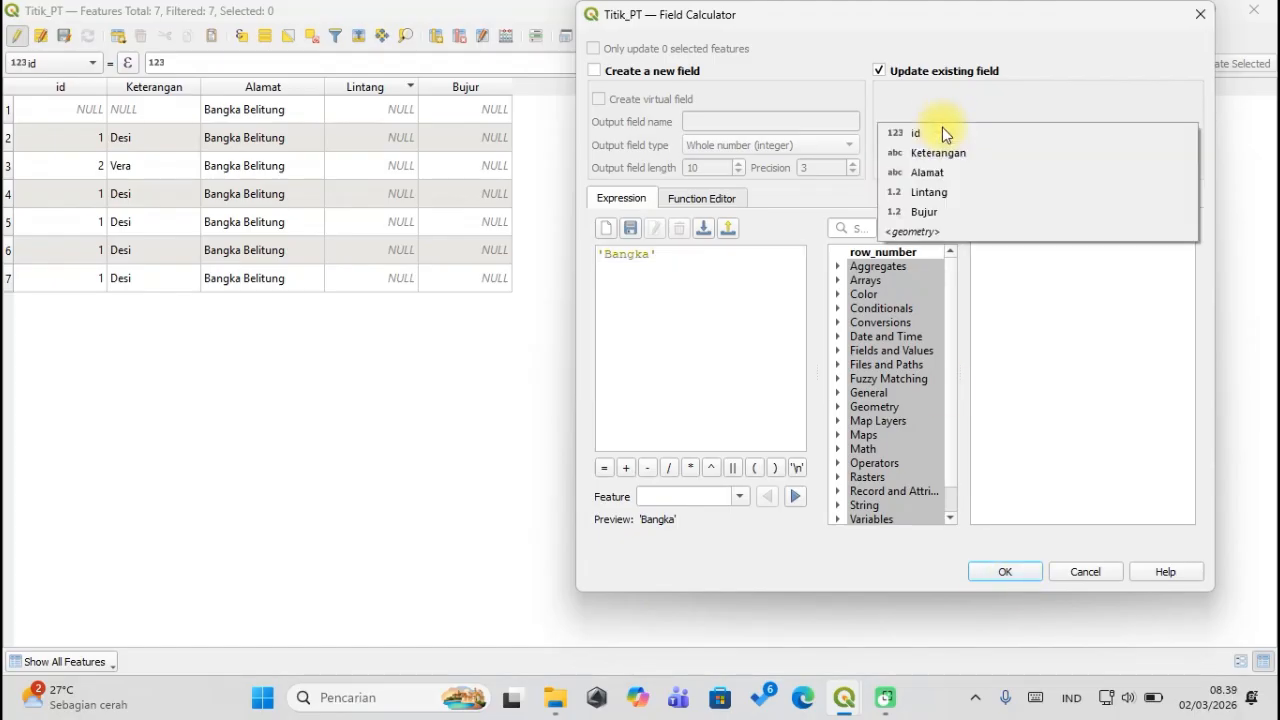
pyautogui.click(923, 168)
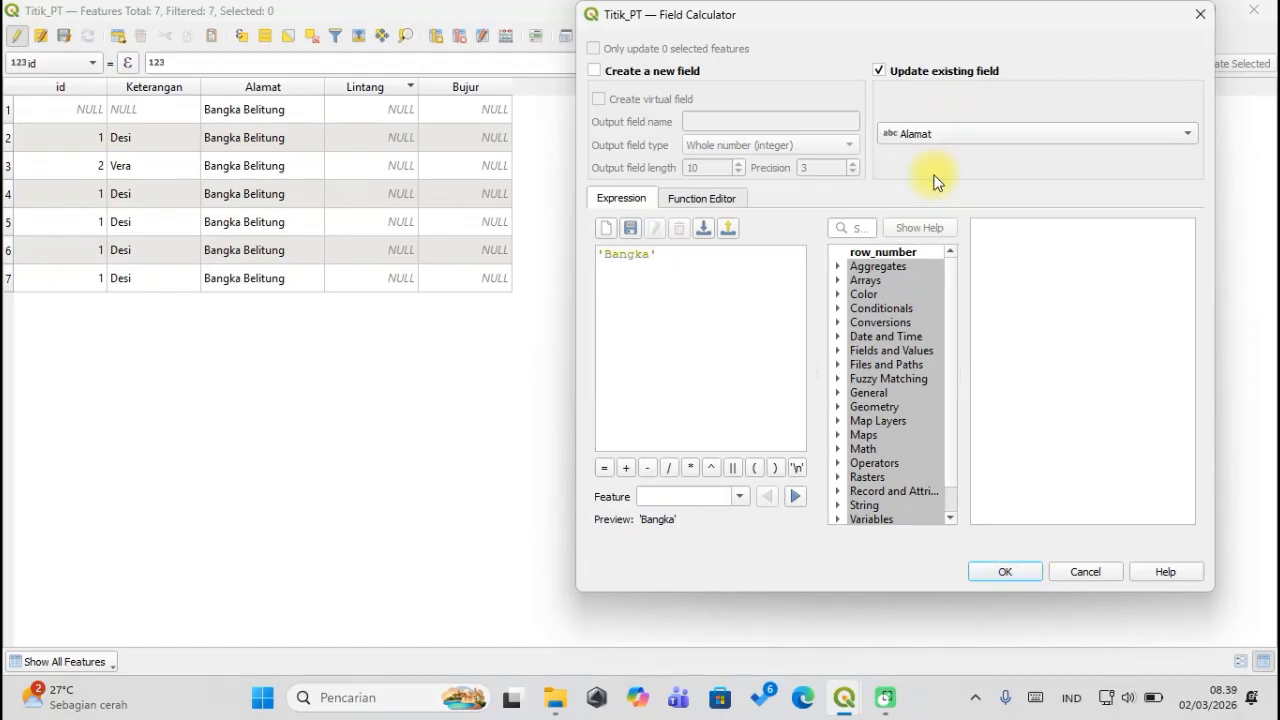
pyautogui.click(1003, 571)
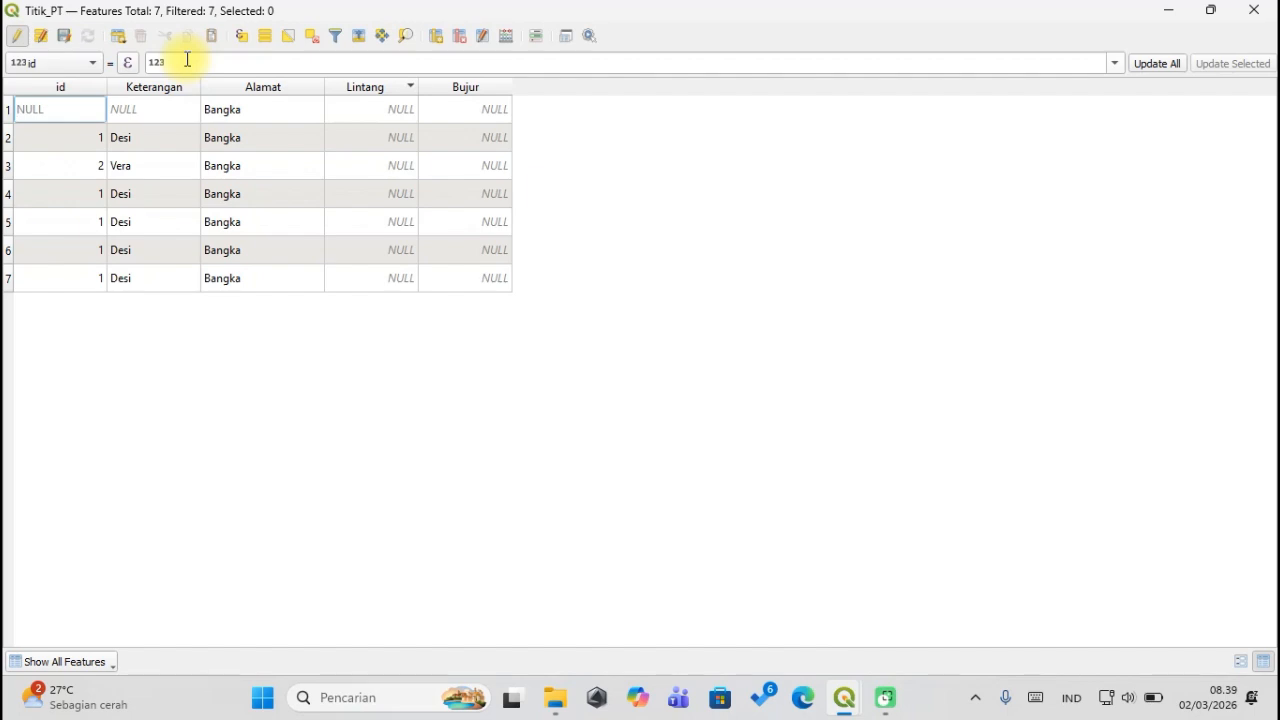
# Toggle editing off and save the 'Bangka' Alamat values to Titik_PT.
pyautogui.click(17, 38)
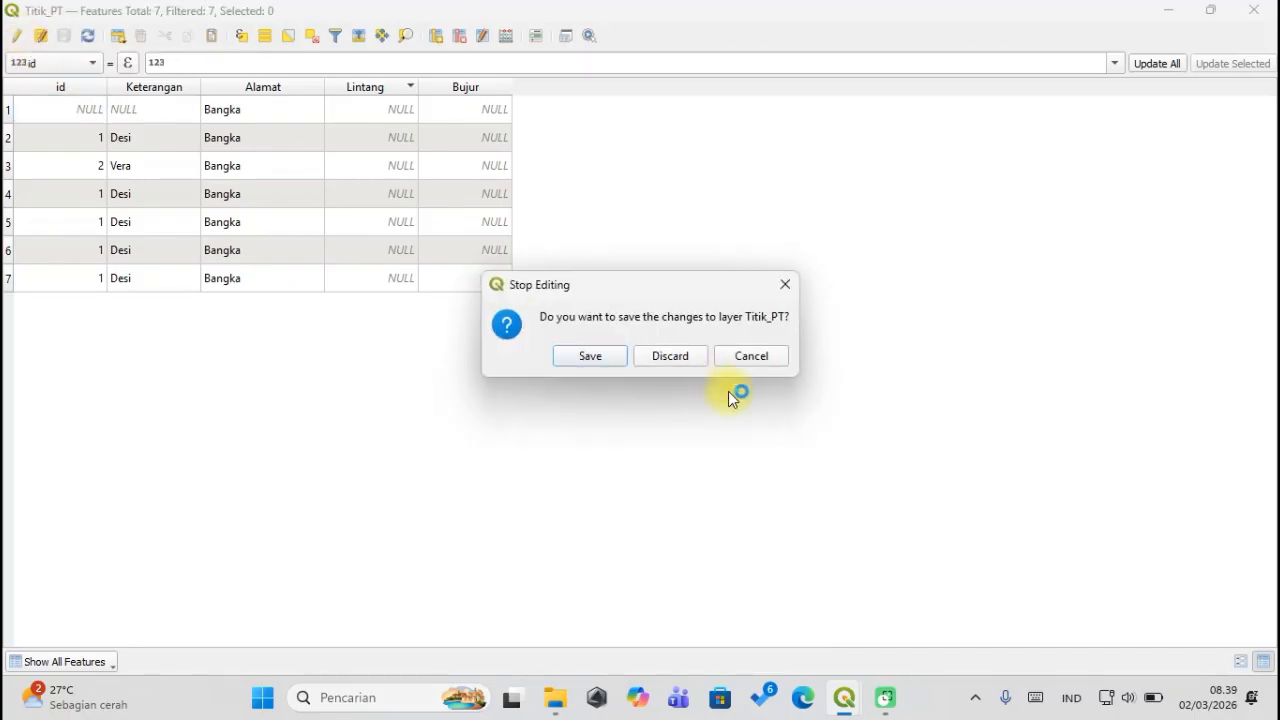
pyautogui.click(607, 357)
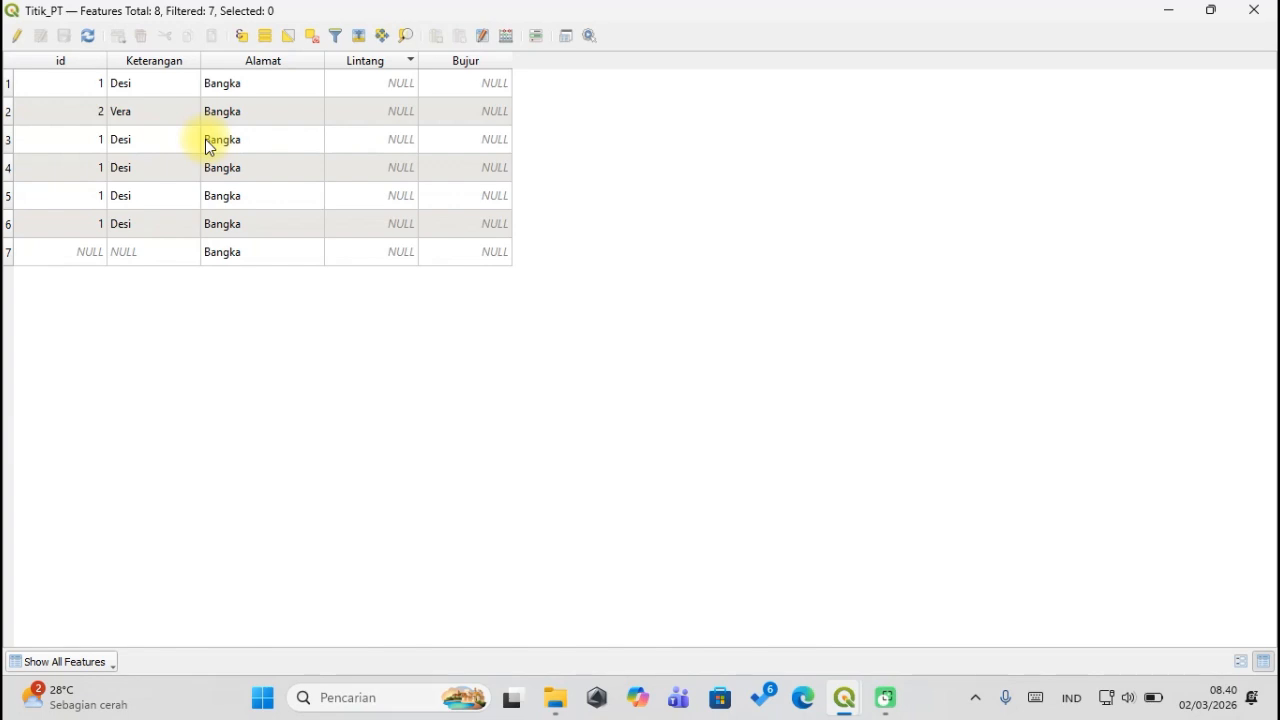
# Re-enable editing on Titik_PT and open the Field Calculator.
pyautogui.click(17, 37)
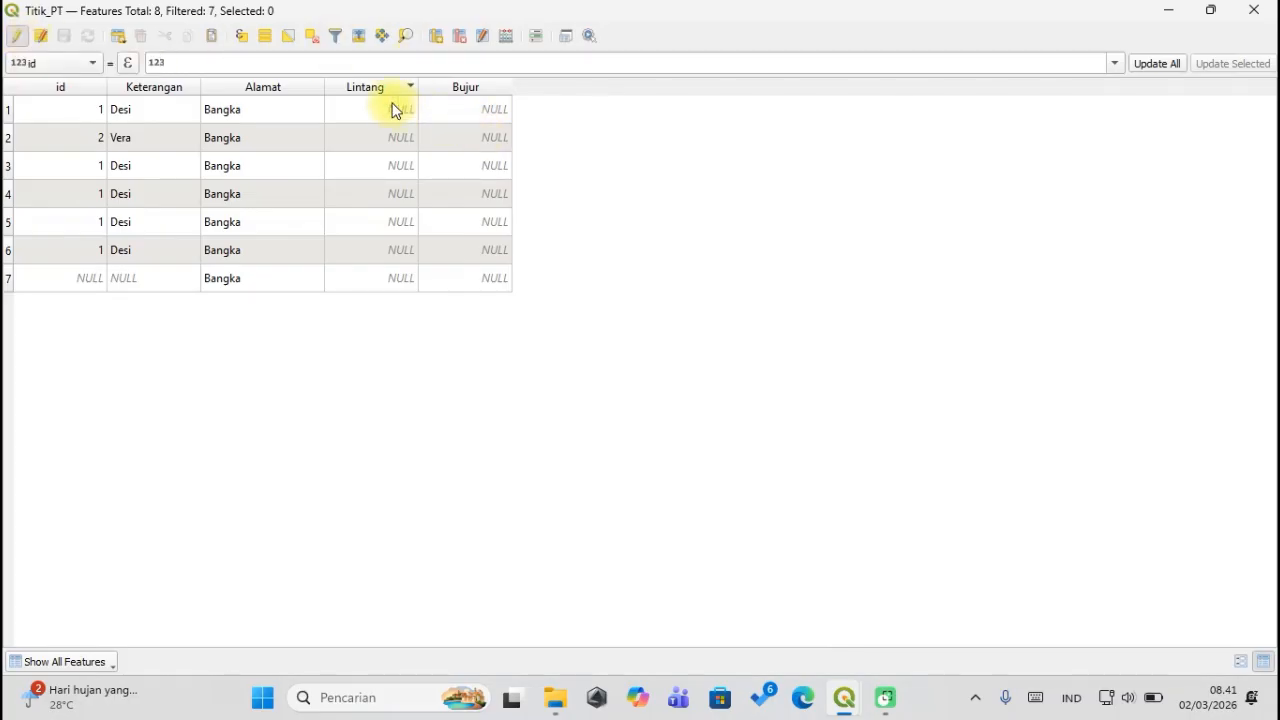
pyautogui.click(507, 38)
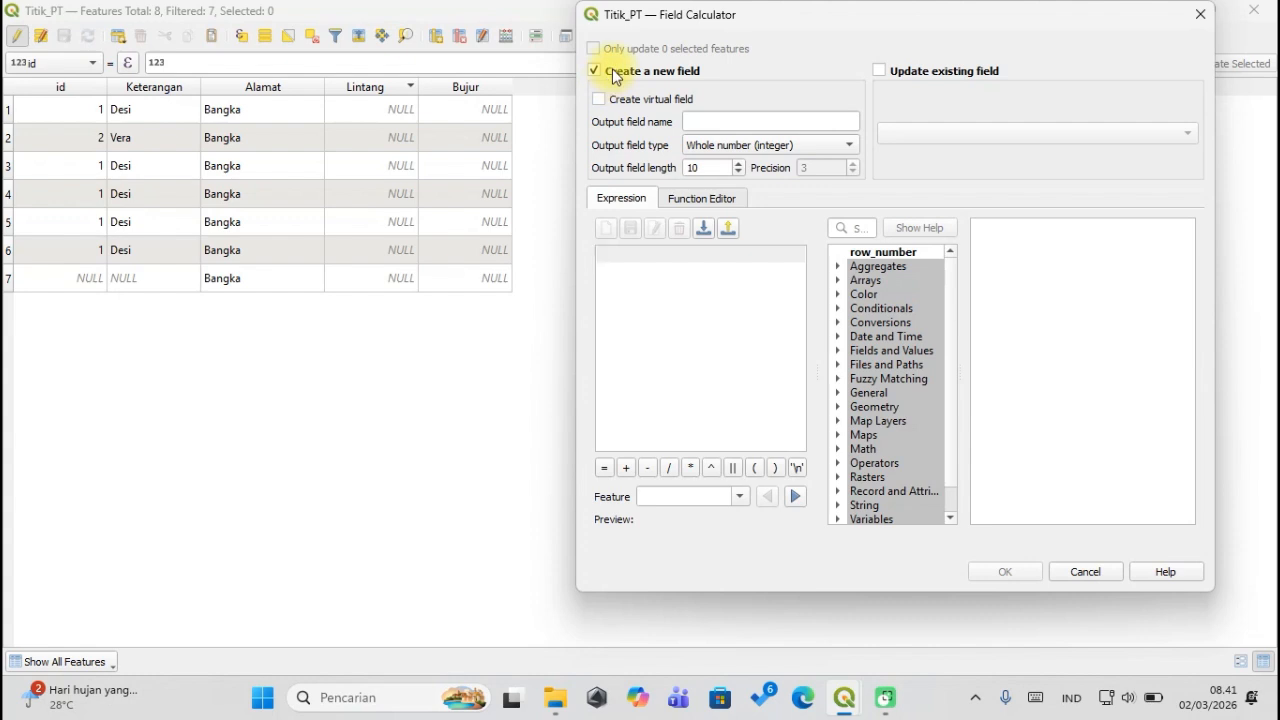
# Set the Field Calculator to update the existing Lintang field.
pyautogui.click(892, 70)
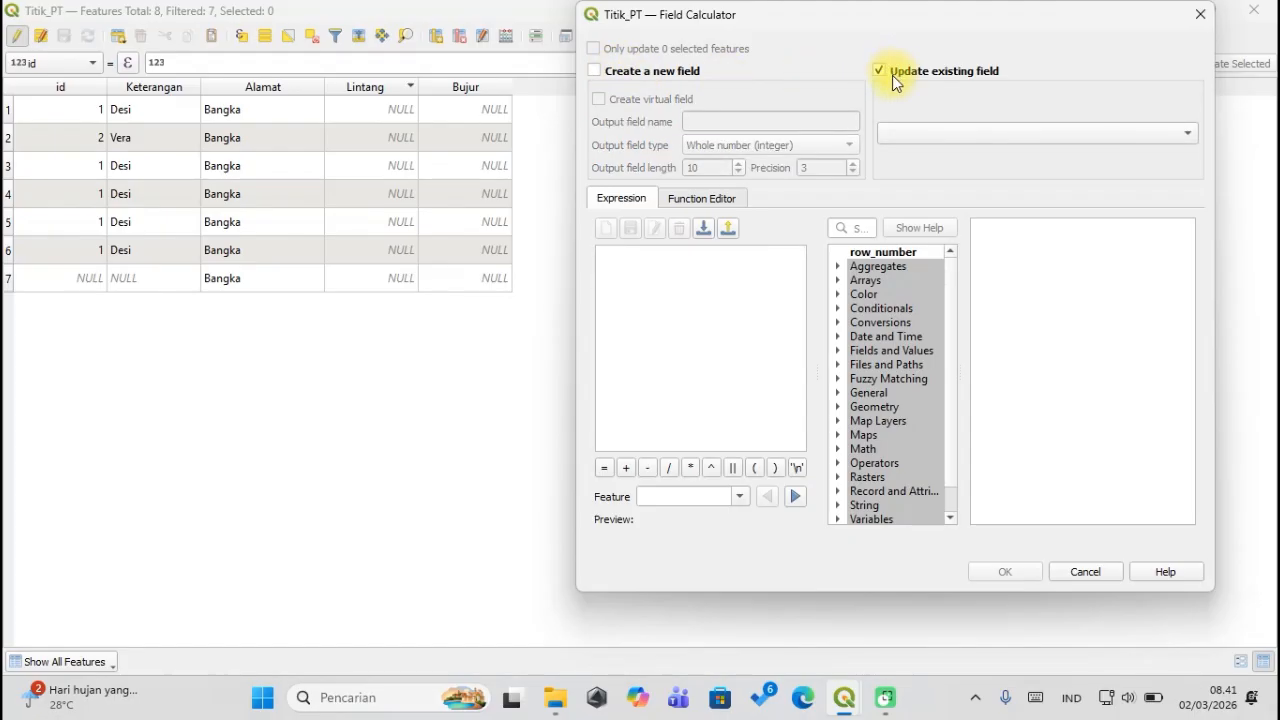
pyautogui.click(909, 134)
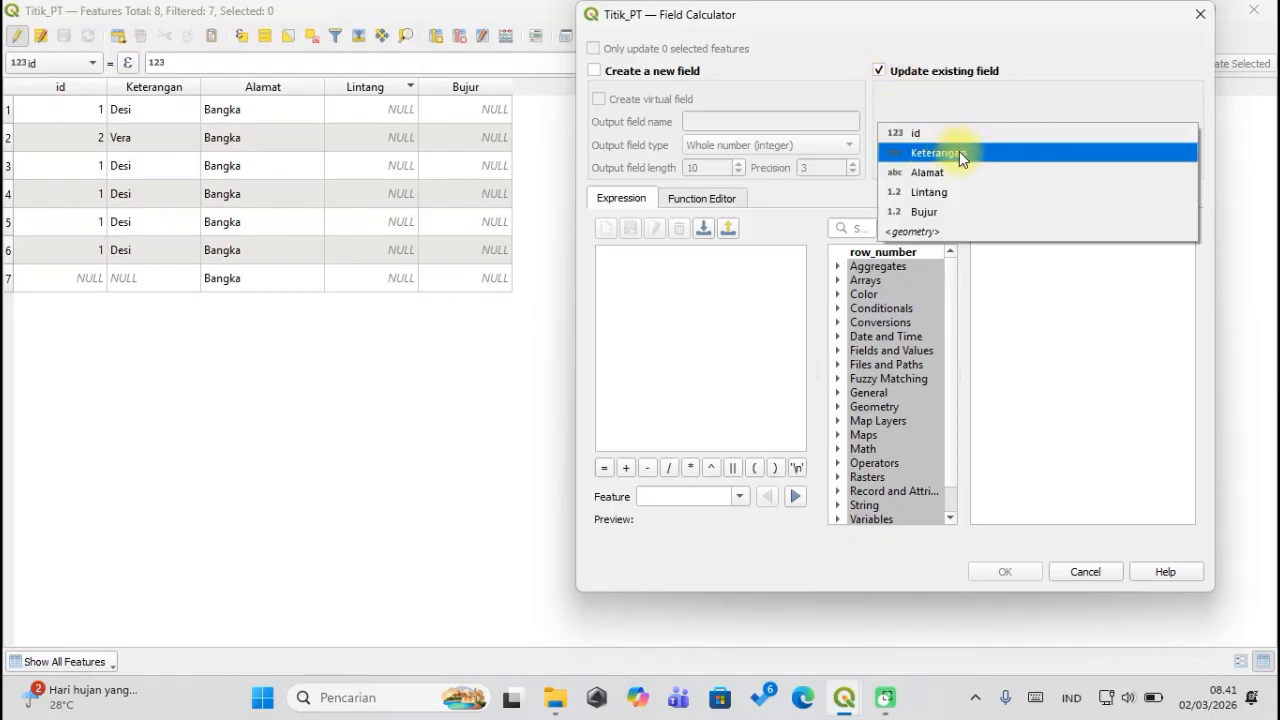
pyautogui.click(938, 103)
pyautogui.click(943, 125)
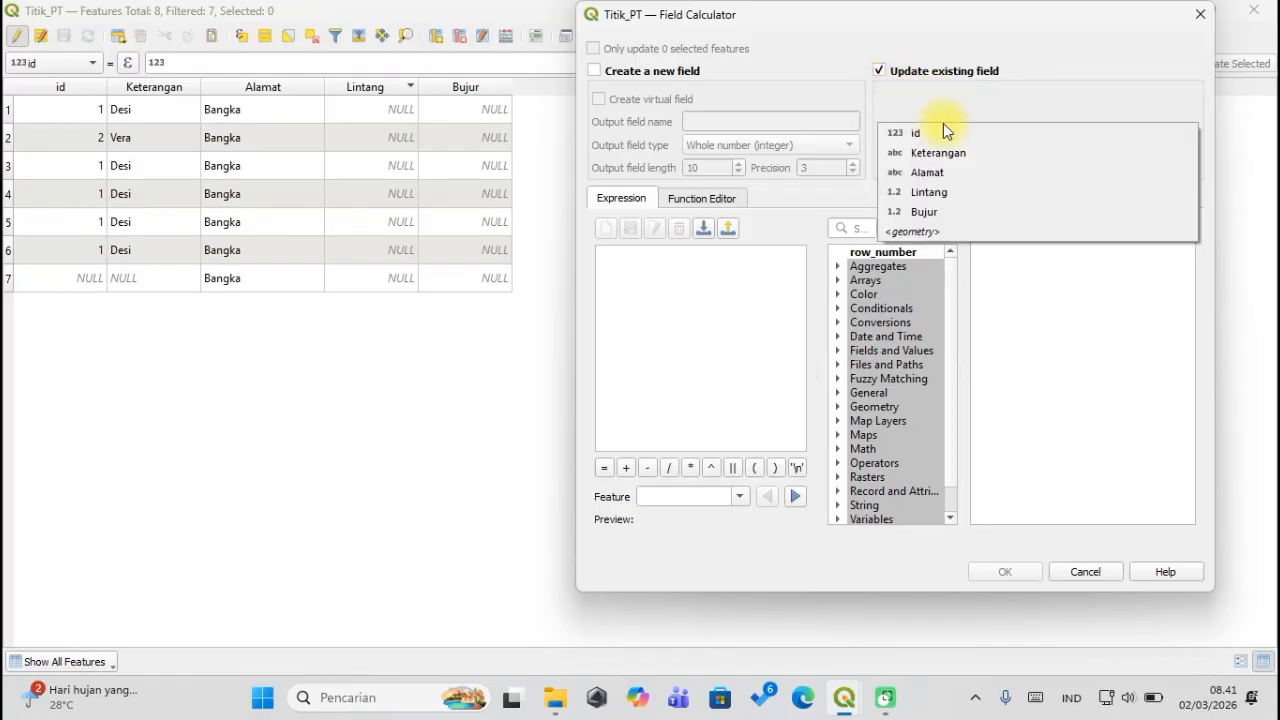
pyautogui.click(939, 193)
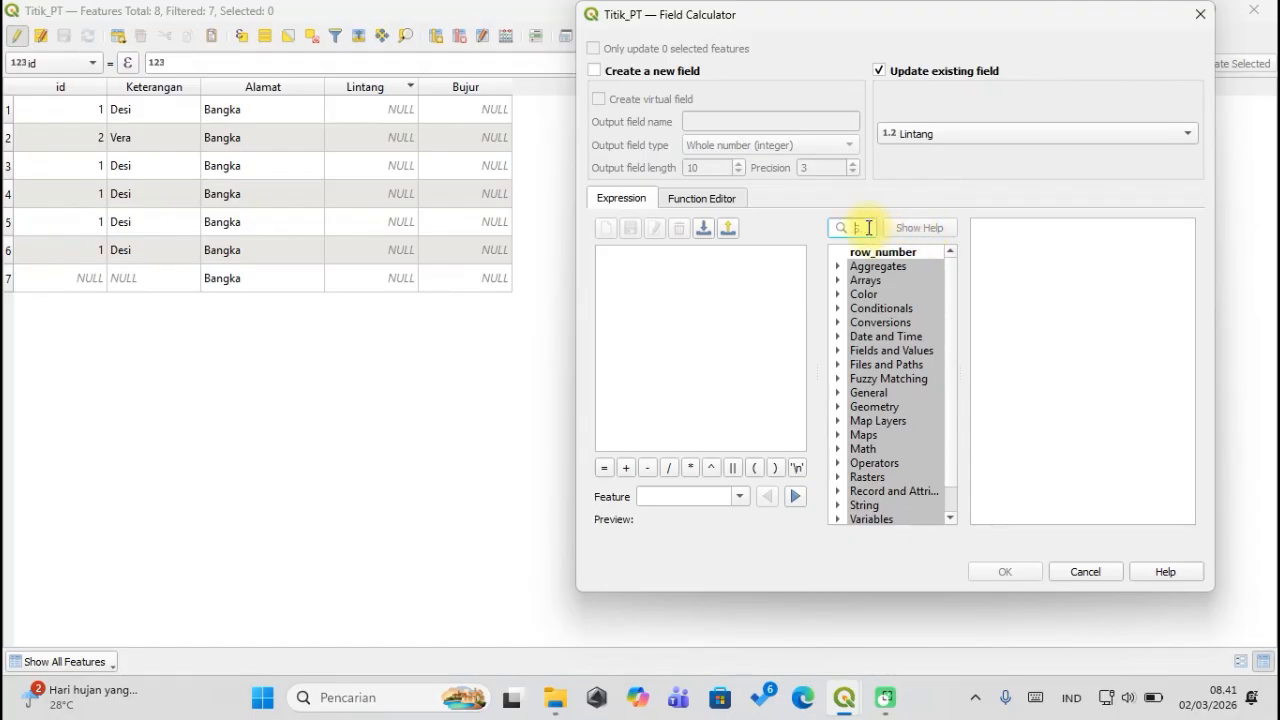
# Search the function list for 'x', then replace the search with 'y' to find $y.
pyautogui.write('x')
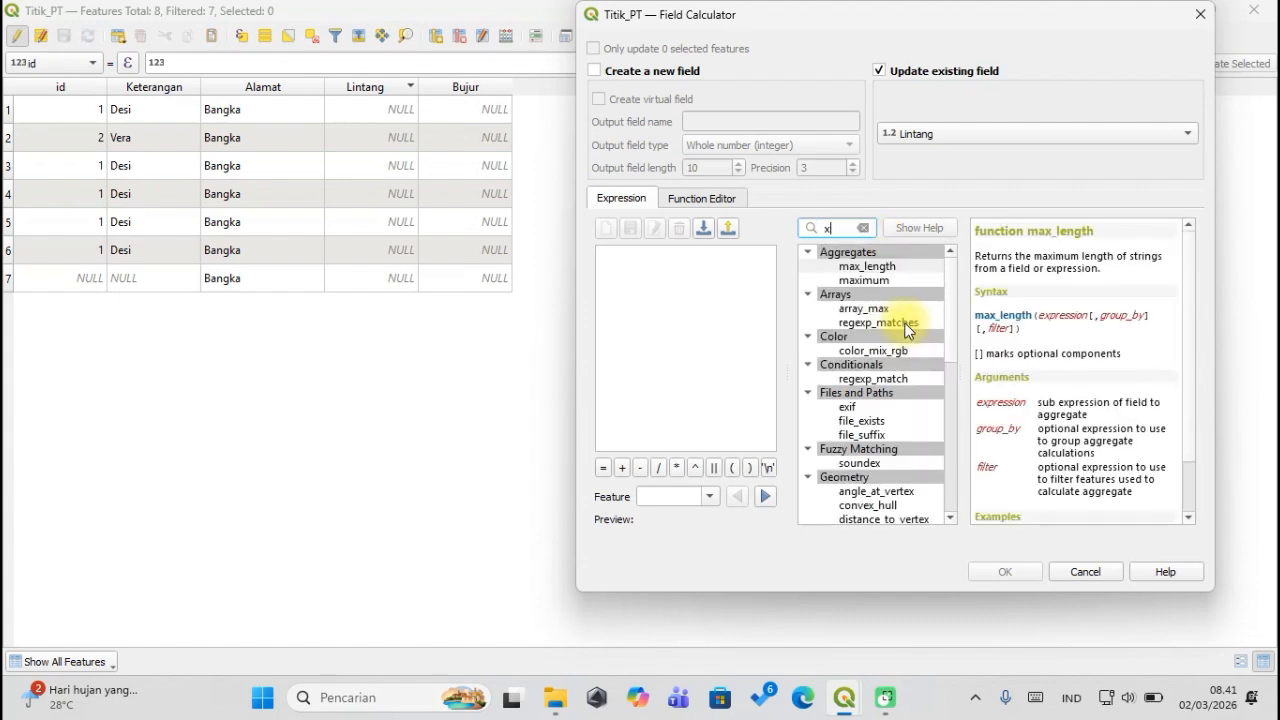
pyautogui.scroll(-8, 909, 384)
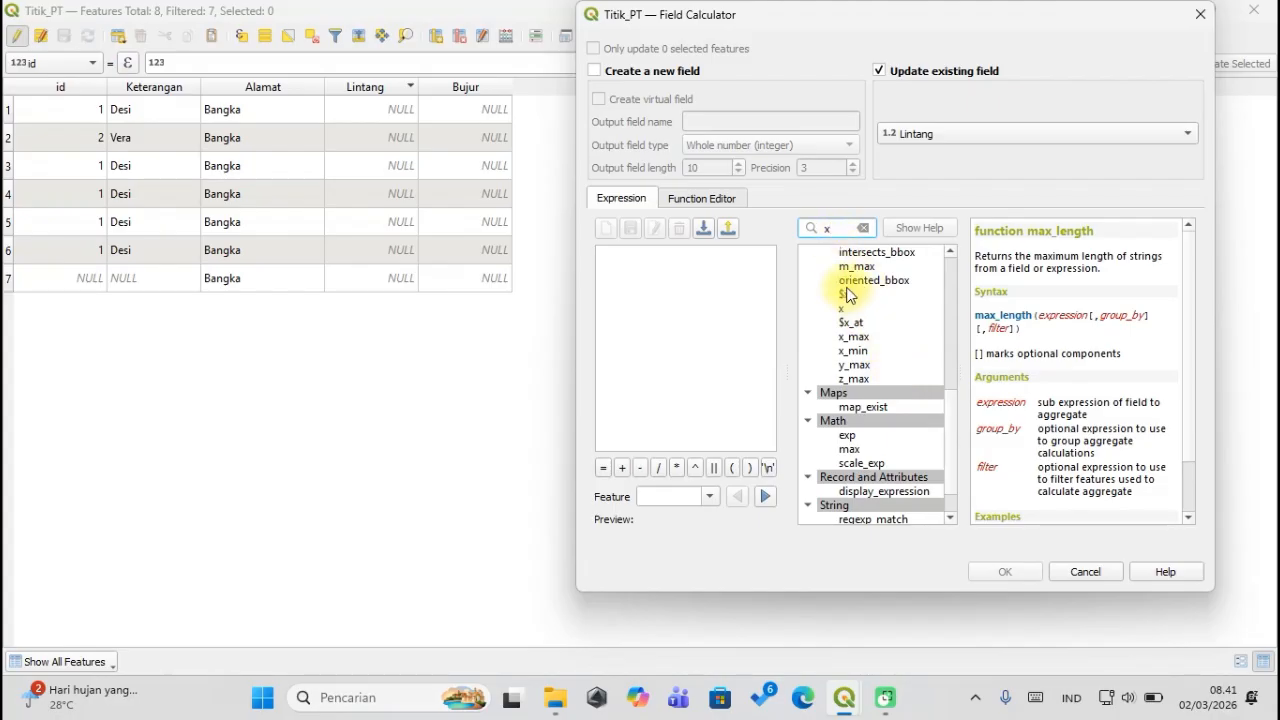
pyautogui.doubleClick(844, 229)
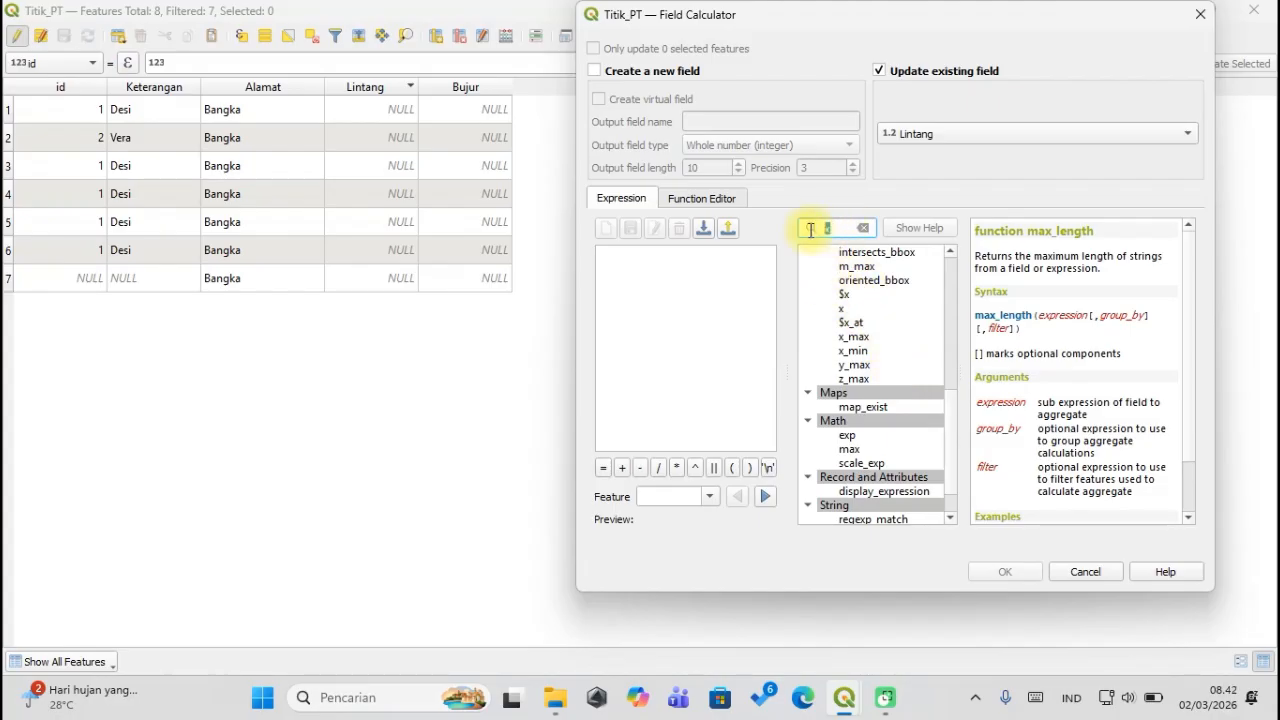
pyautogui.press('BackSpace')
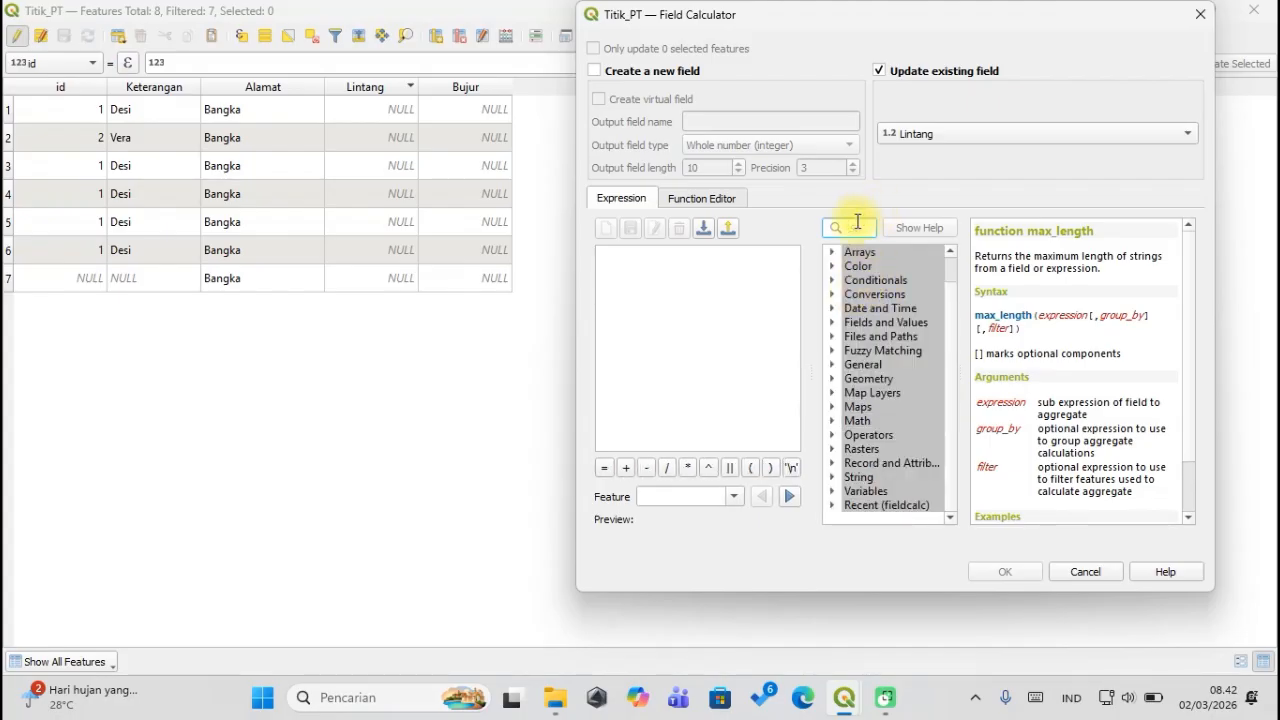
pyautogui.write('y')
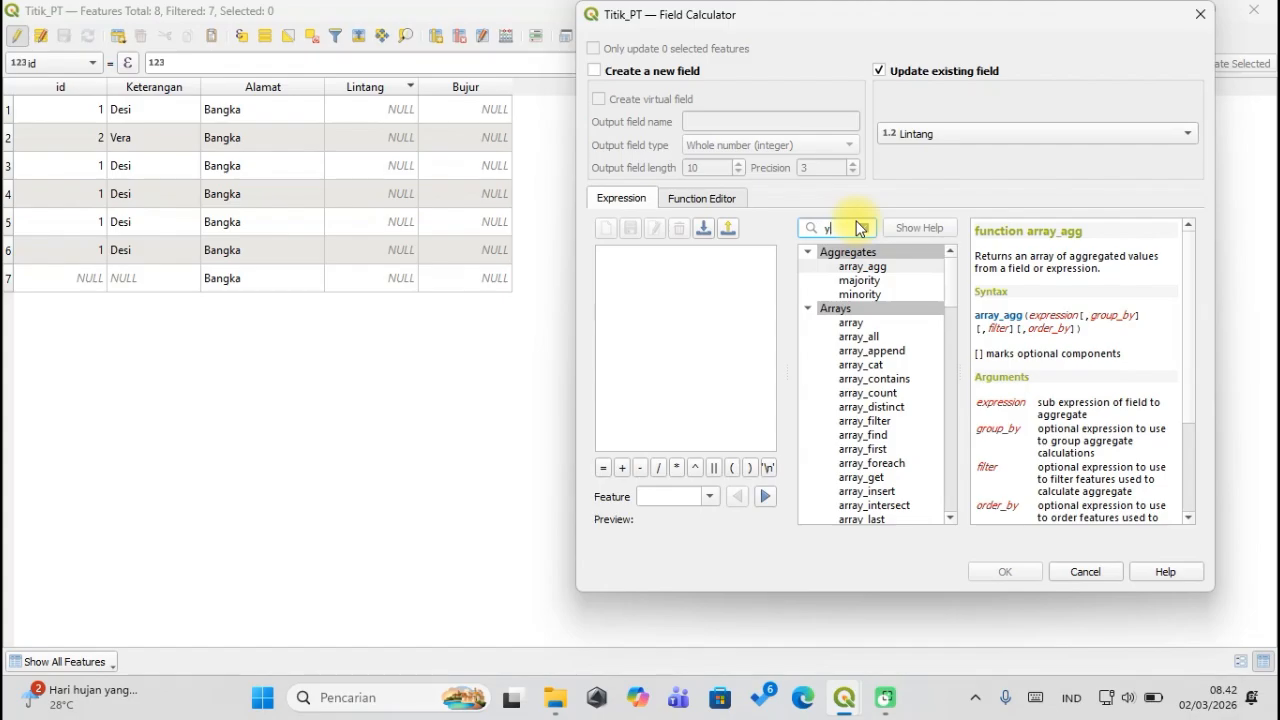
pyautogui.scroll(-2, 870, 345)
pyautogui.scroll(-7, 872, 352)
pyautogui.scroll(-7, 872, 350)
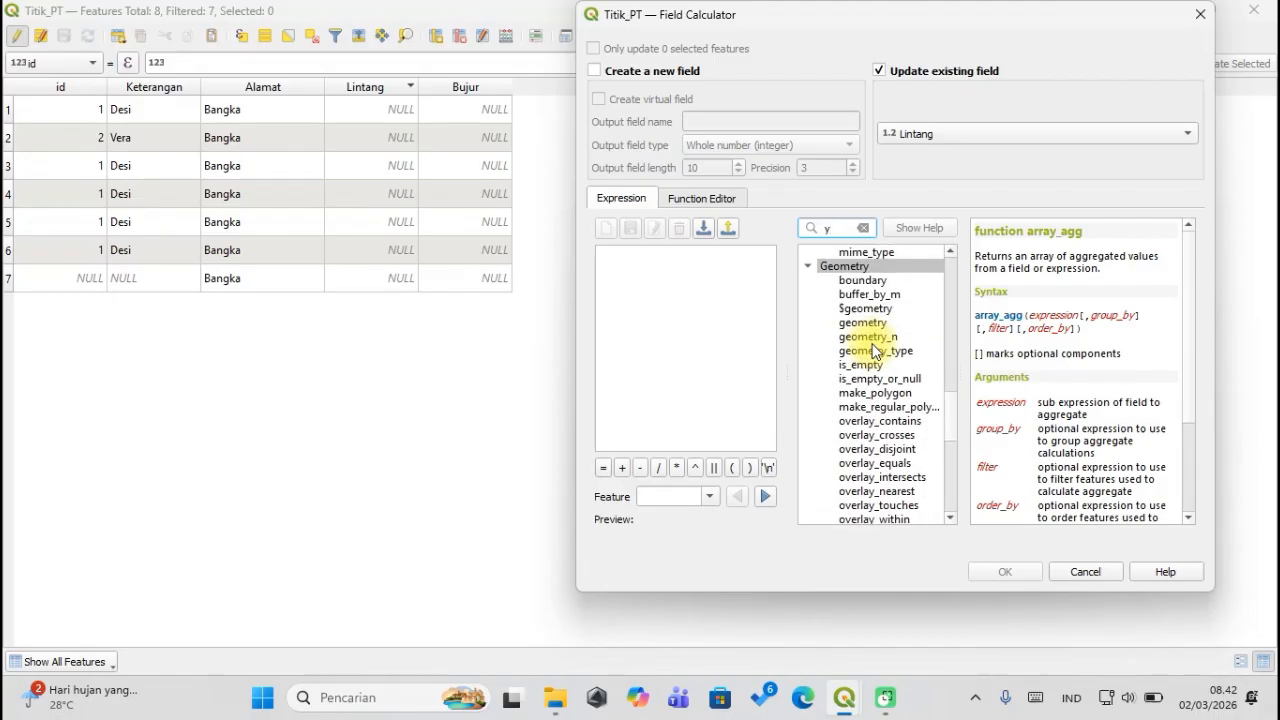
pyautogui.scroll(-5, 872, 350)
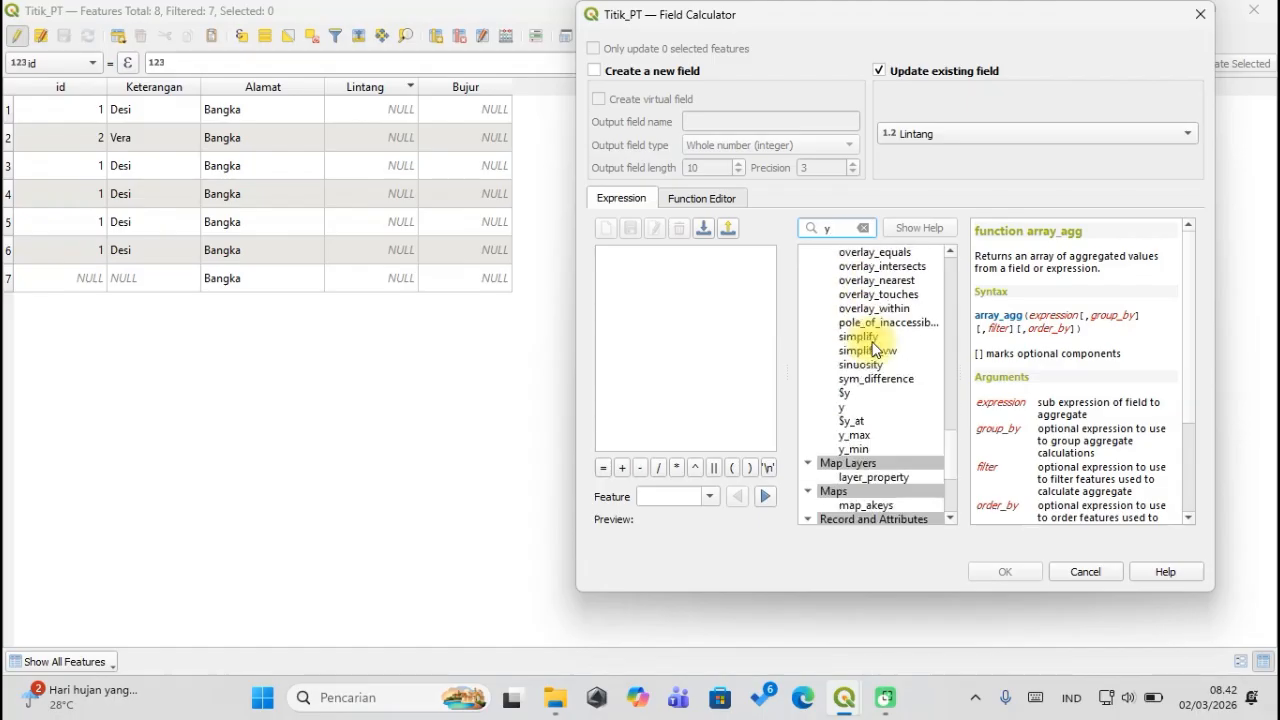
# Insert $y as the expression and apply it to Lintang, giving -2,21380 and -2,22186.
pyautogui.click(850, 393)
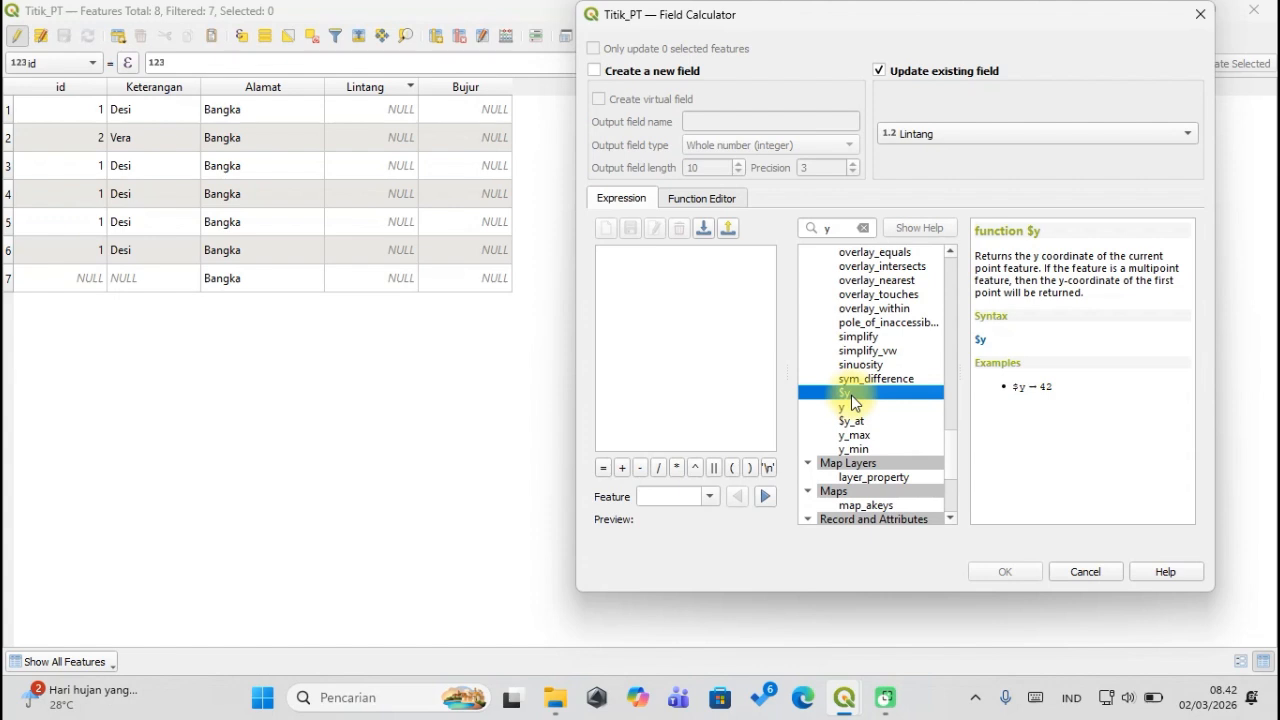
pyautogui.doubleClick(851, 395)
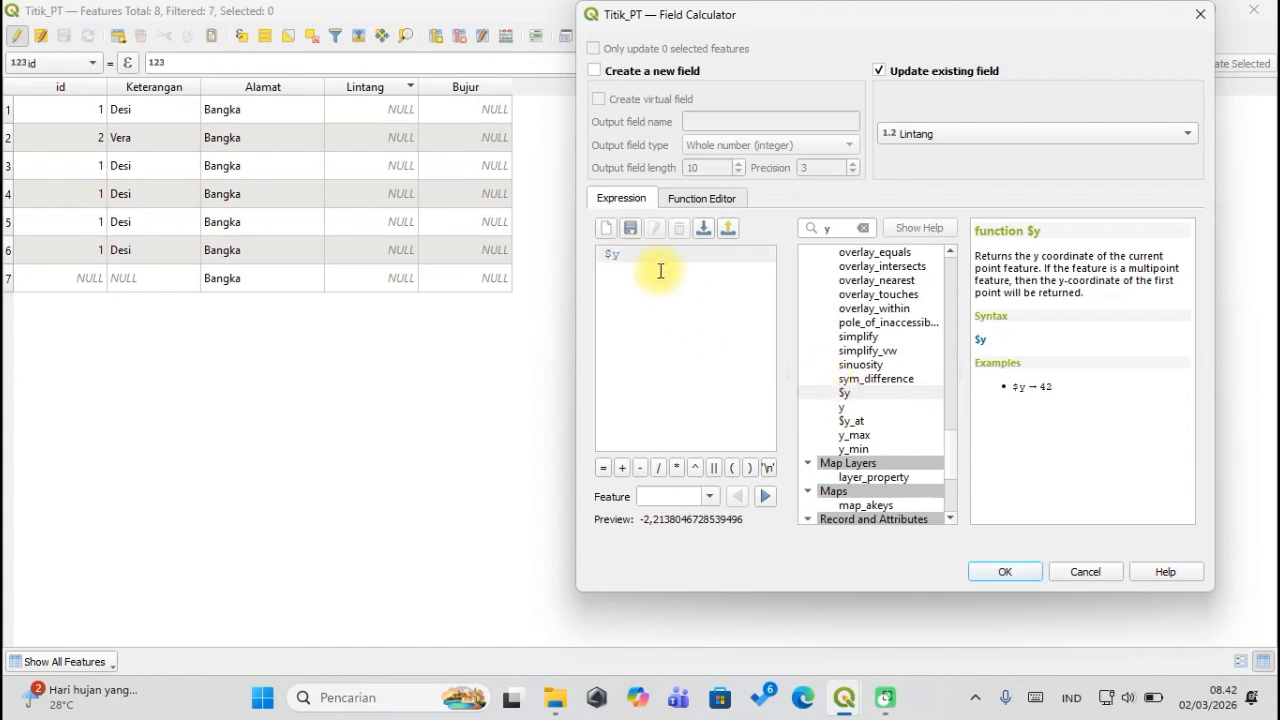
pyautogui.moveTo(643, 255); pyautogui.dragTo(589, 256)
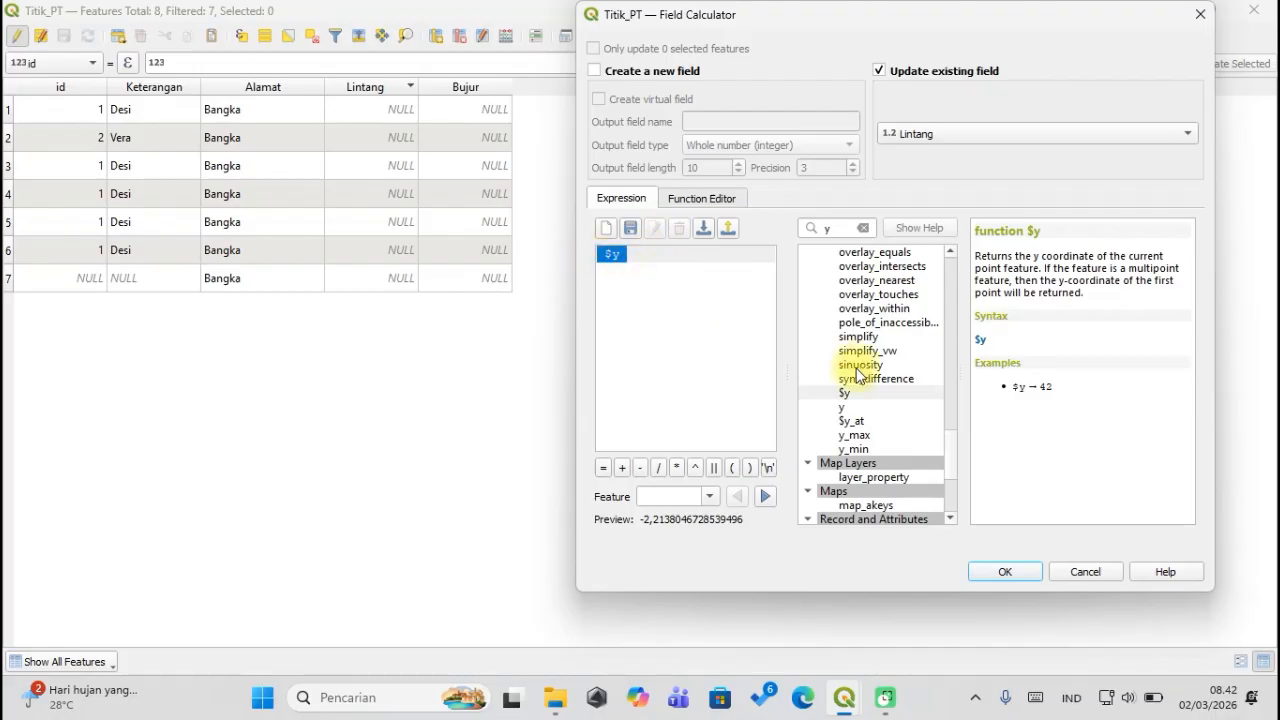
pyautogui.click(638, 274)
pyautogui.click(670, 265)
pyautogui.doubleClick(610, 255)
pyautogui.click(580, 255)
pyautogui.moveTo(788, 21); pyautogui.dragTo(752, 24)
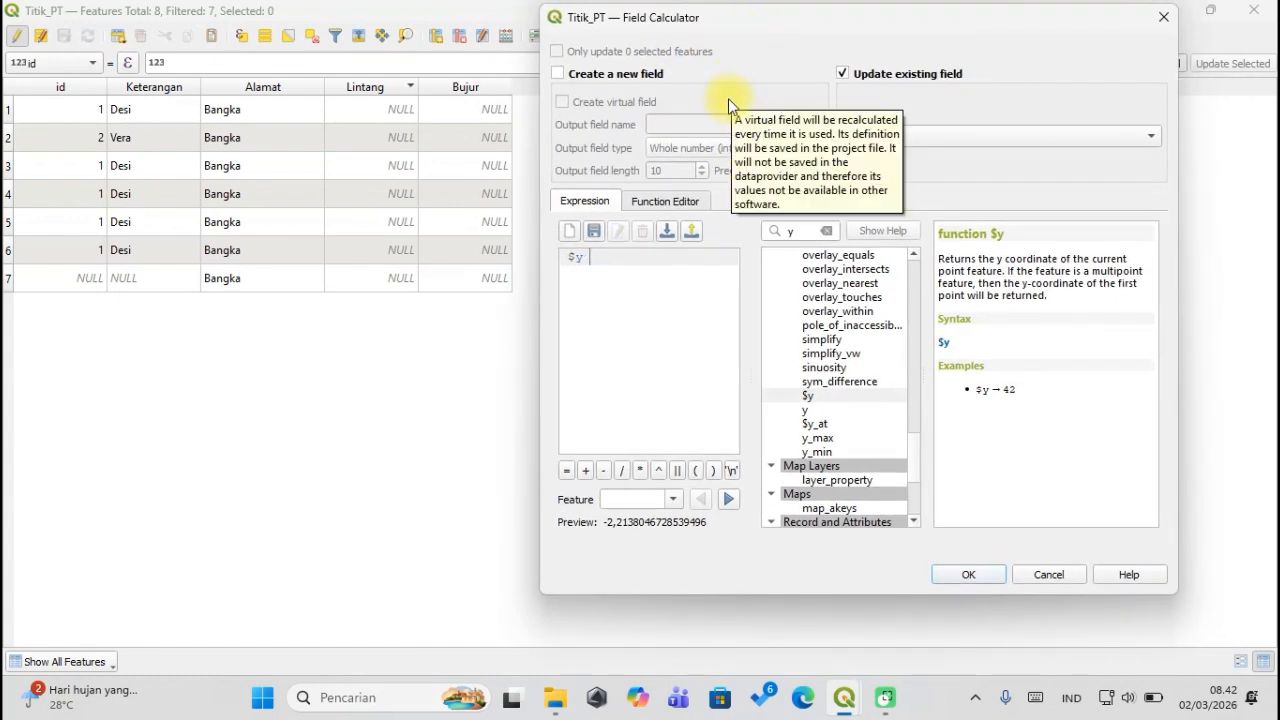
pyautogui.click(968, 575)
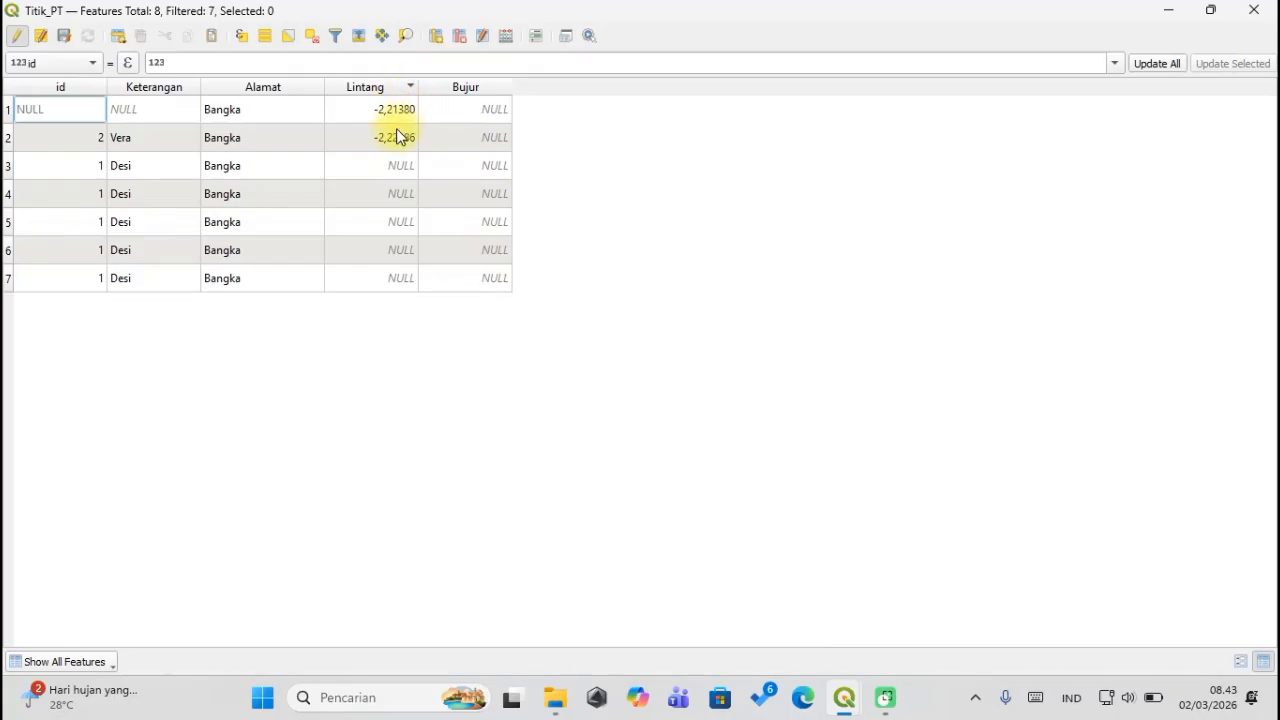
# Select Titik_PT rows 3–5, starting with the Vera record, and bring up the Field Calculator.
pyautogui.doubleClick(389, 165)
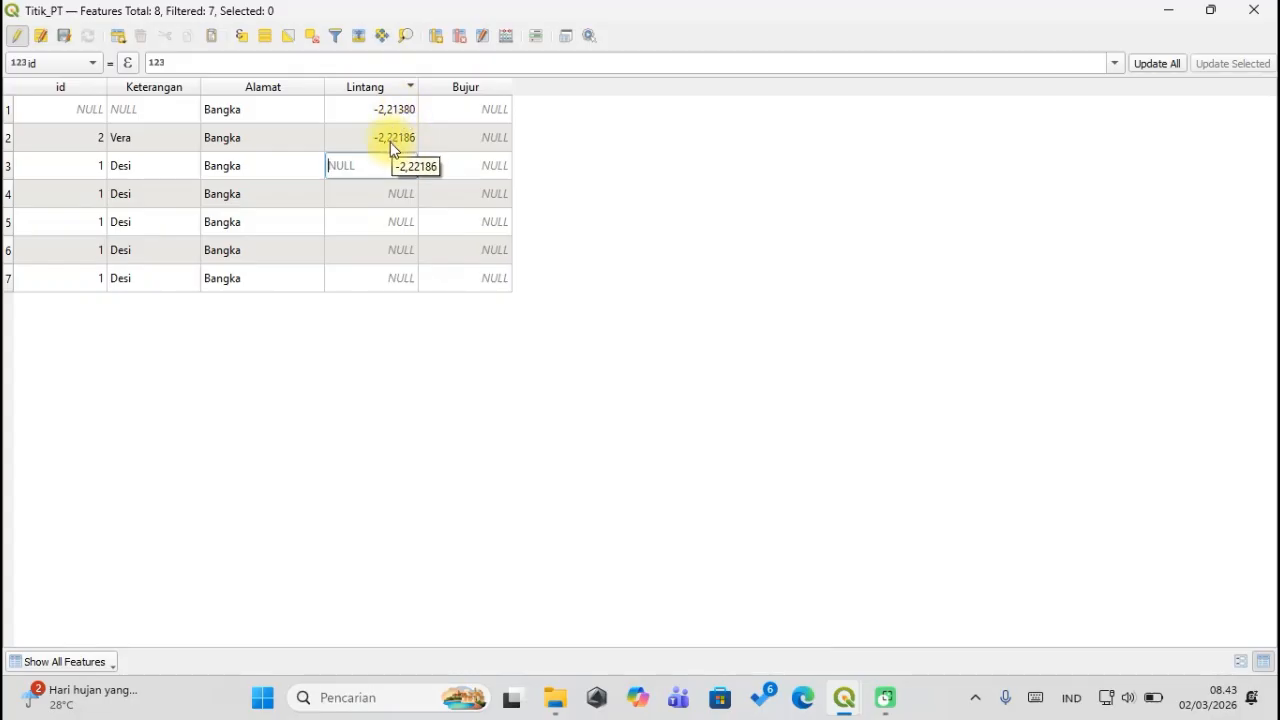
pyautogui.moveTo(7, 168); pyautogui.dragTo(5, 218)
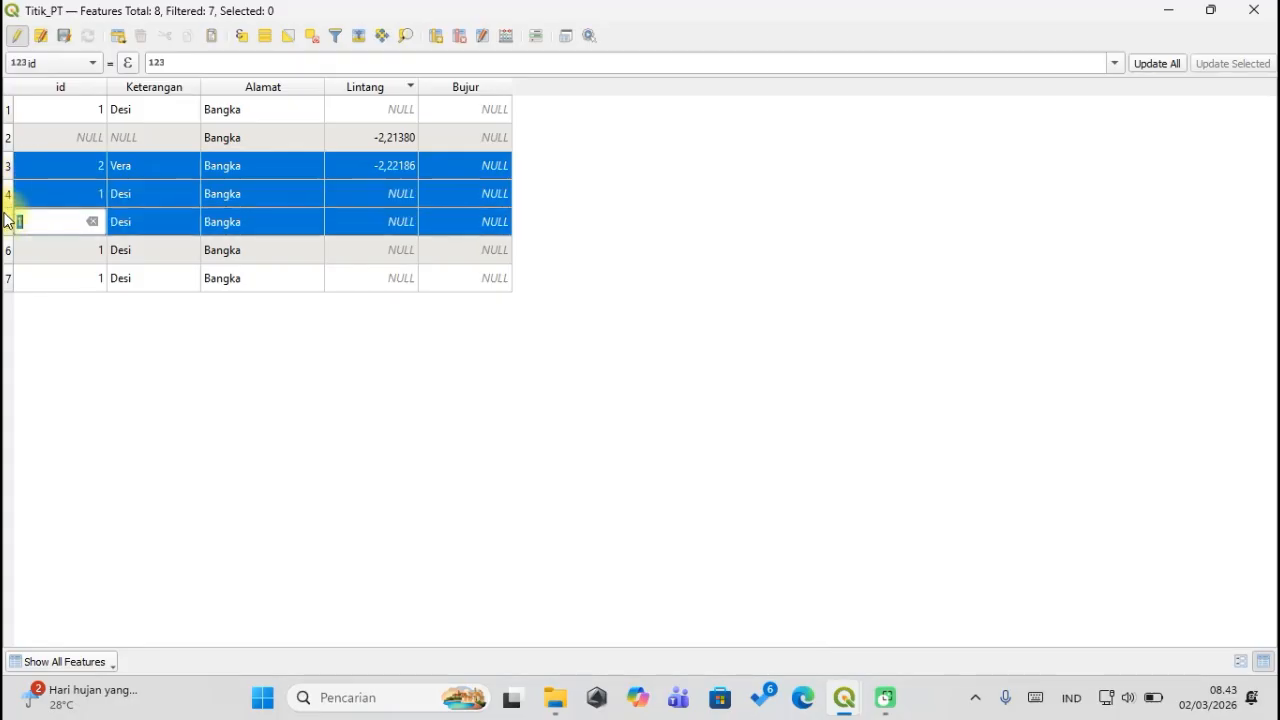
pyautogui.click(322, 212)
pyautogui.click(416, 168)
pyautogui.click(436, 137)
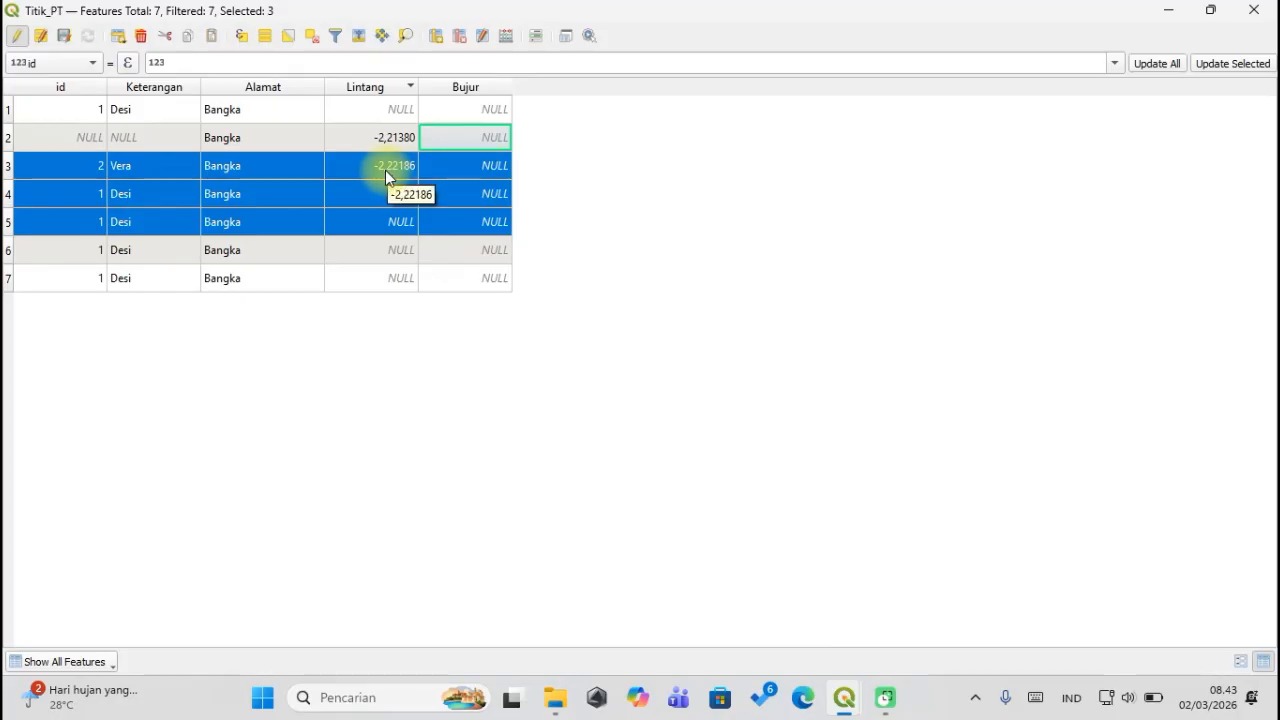
pyautogui.click(506, 35)
# Update the existing Bujur field with $x for the selected rows, giving Vera 106,05408.
pyautogui.moveTo(762, 24); pyautogui.dragTo(734, 28)
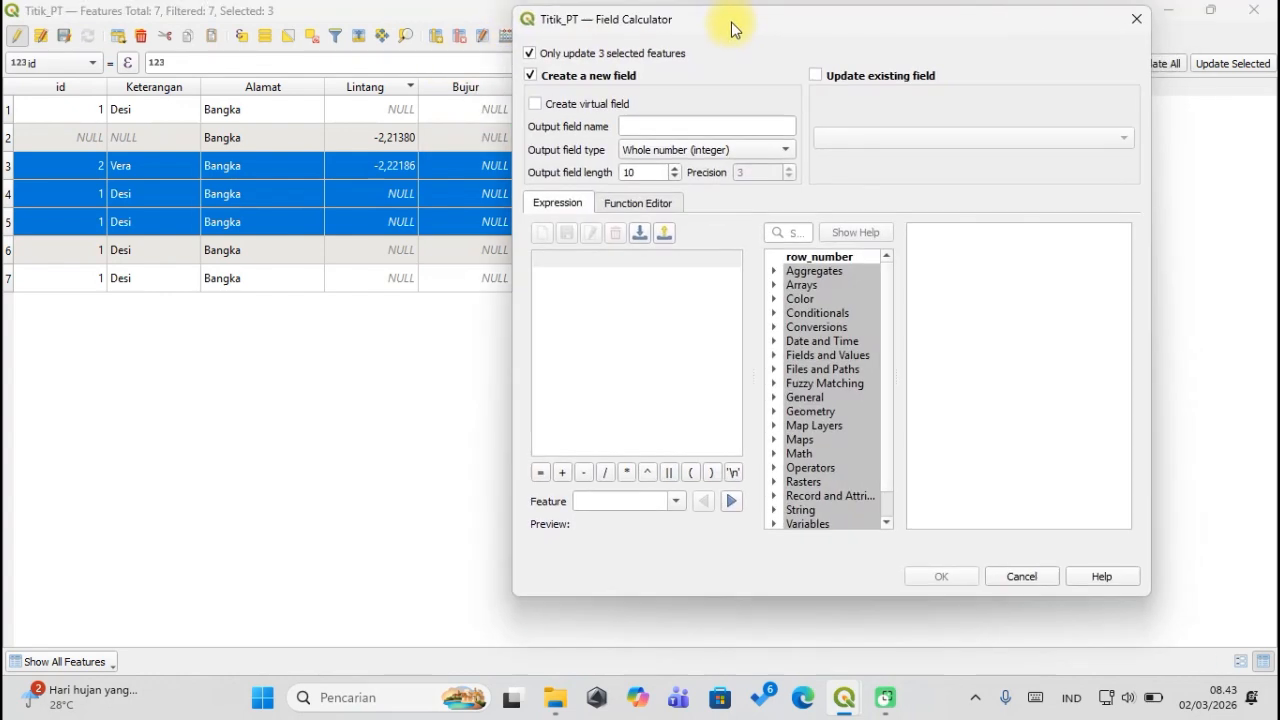
pyautogui.click(790, 226)
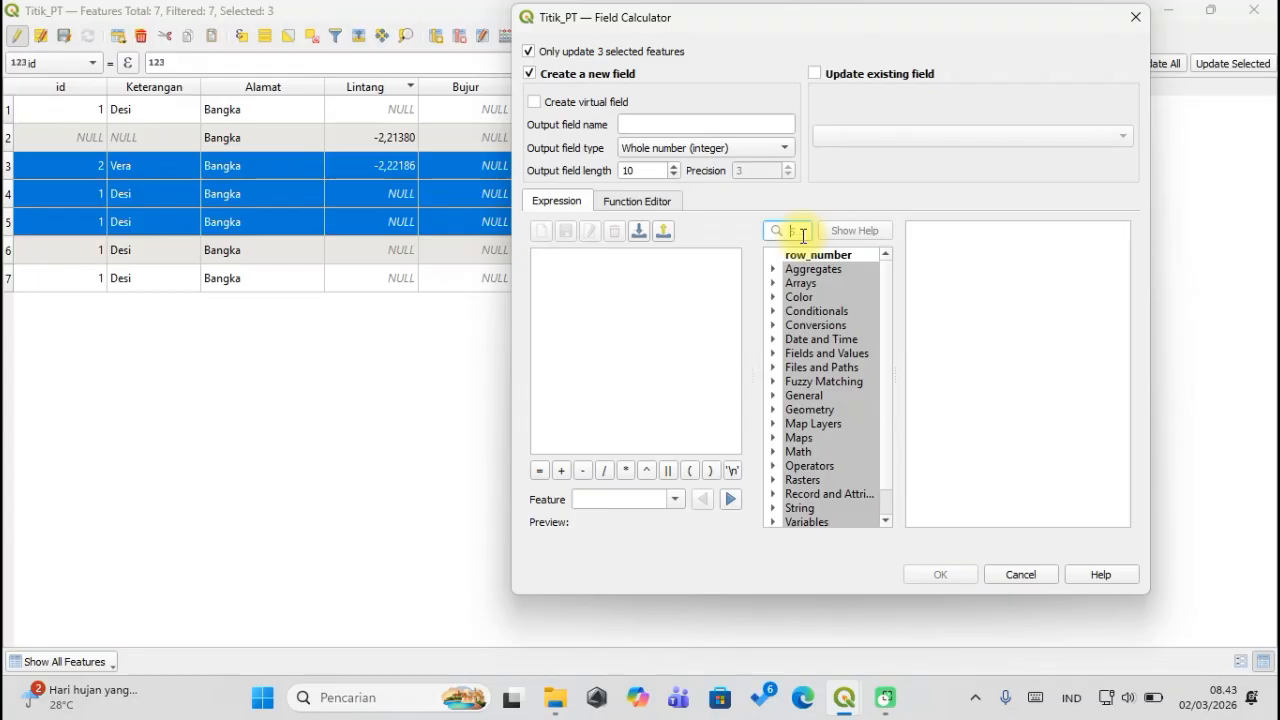
pyautogui.click(800, 234)
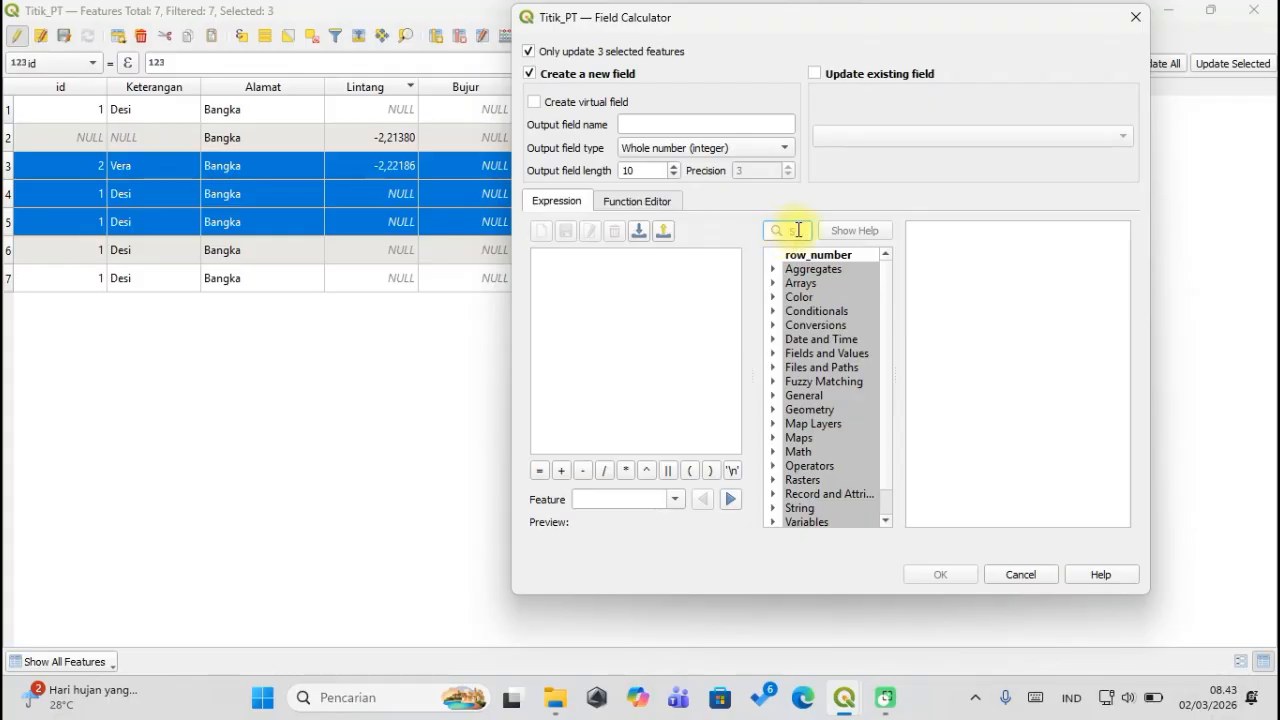
pyautogui.write('x')
pyautogui.scroll(-5, 814, 347)
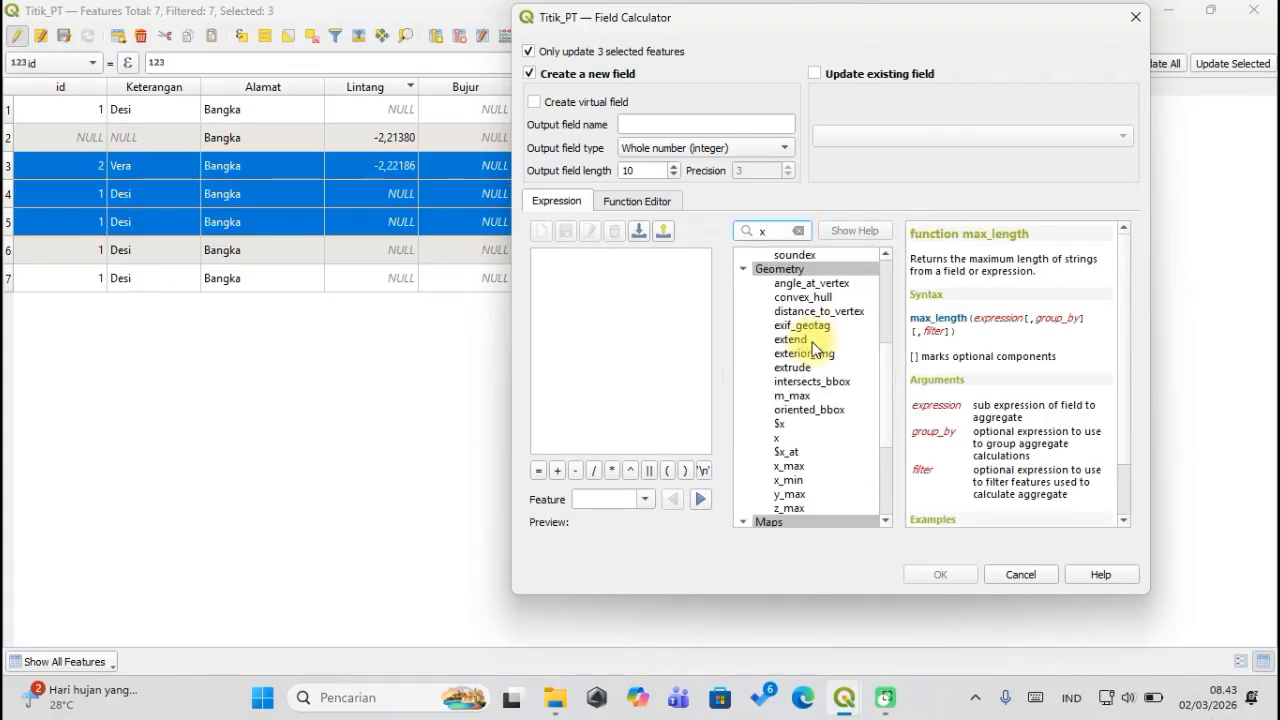
pyautogui.scroll(-1, 814, 347)
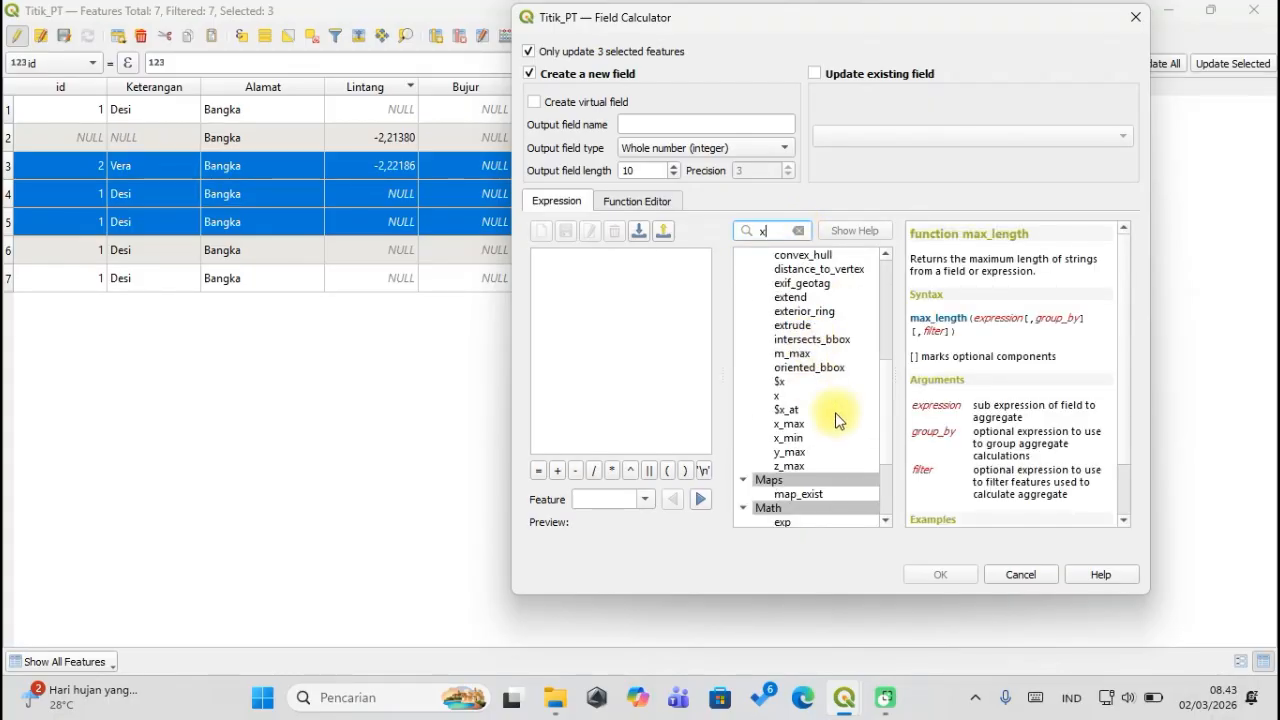
pyautogui.doubleClick(786, 384)
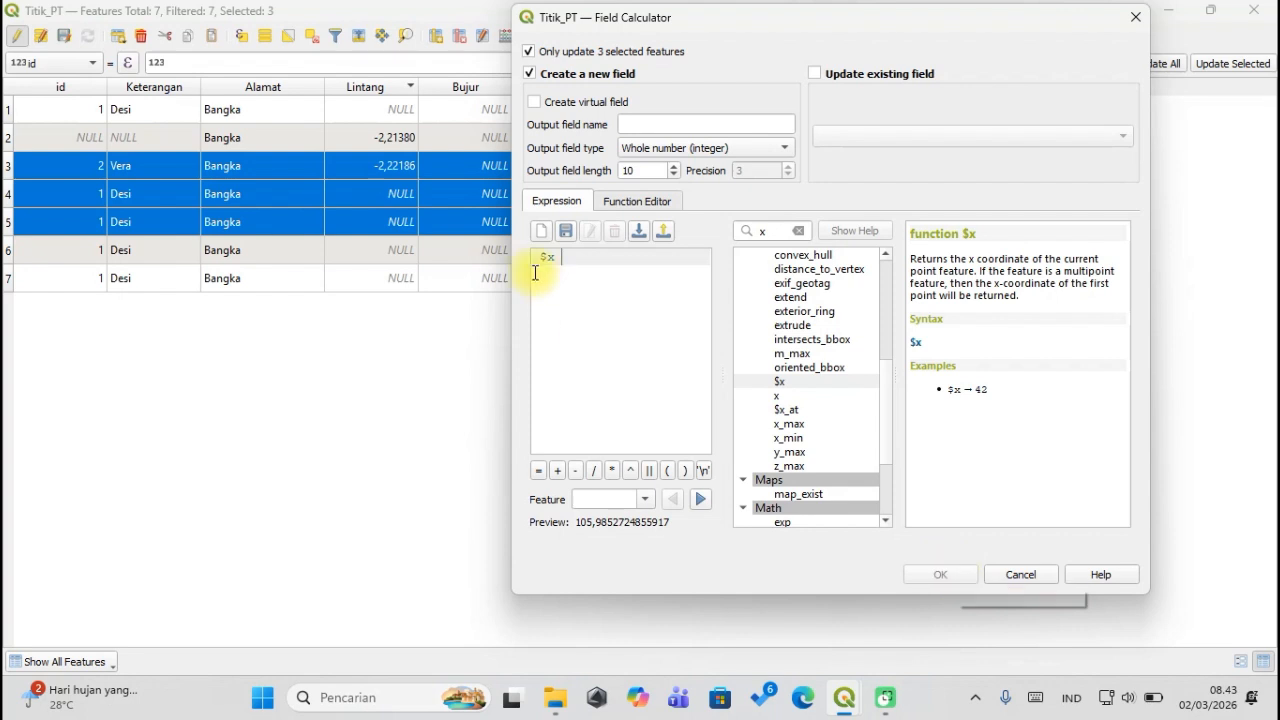
pyautogui.click(836, 72)
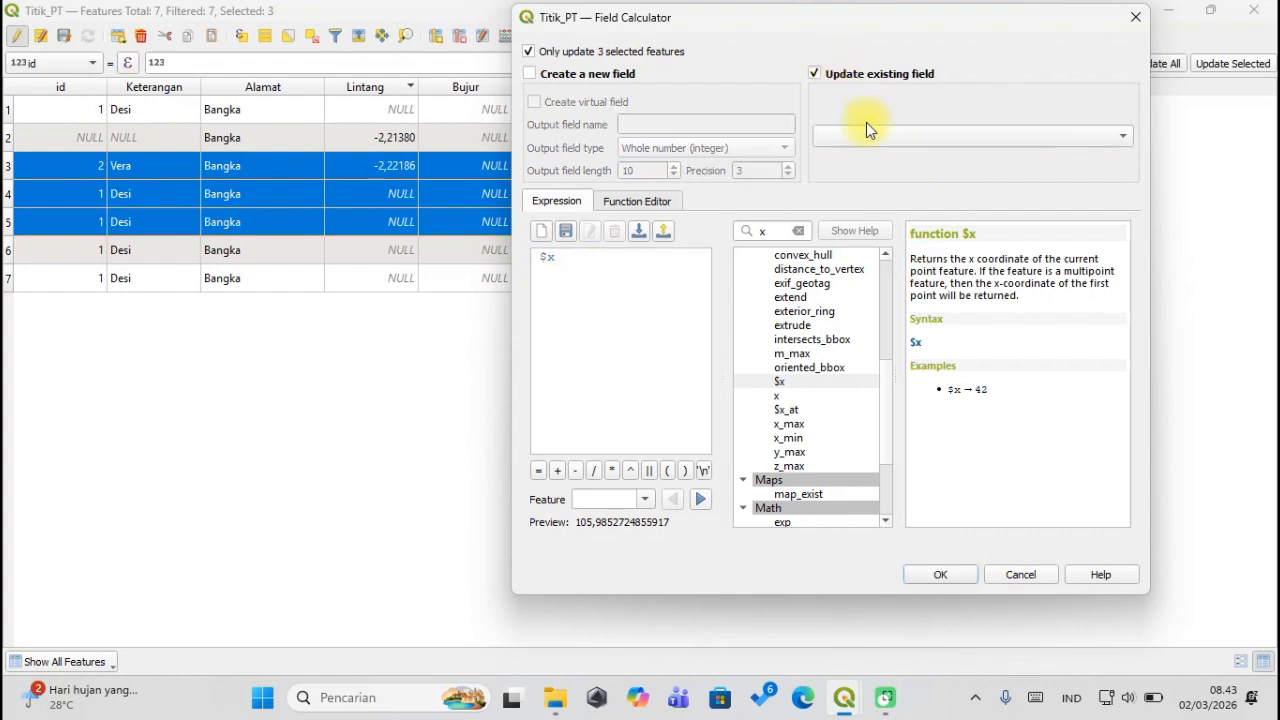
pyautogui.click(866, 132)
pyautogui.click(871, 217)
pyautogui.click(933, 576)
pyautogui.doubleClick(496, 221)
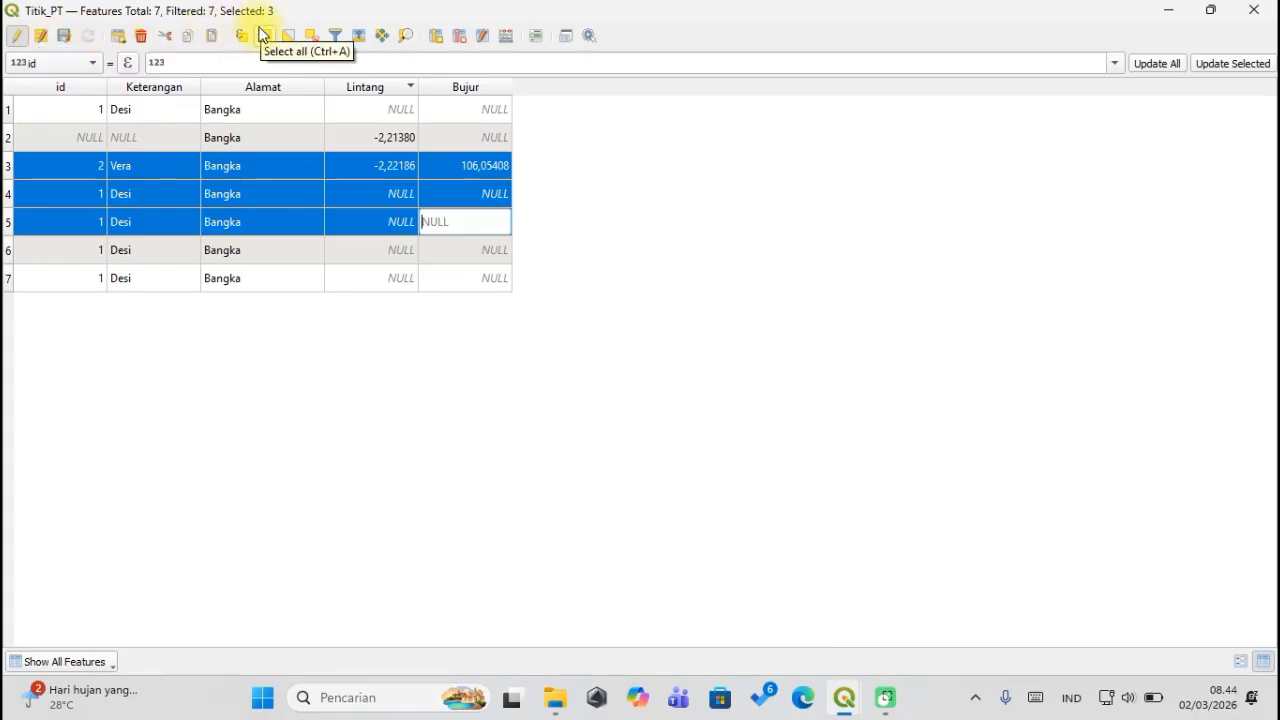
# Clear the selection and recompute Bujur as $x for all features, yielding 105,98527 and 106,05408.
pyautogui.click(313, 36)
pyautogui.rightClick(486, 94)
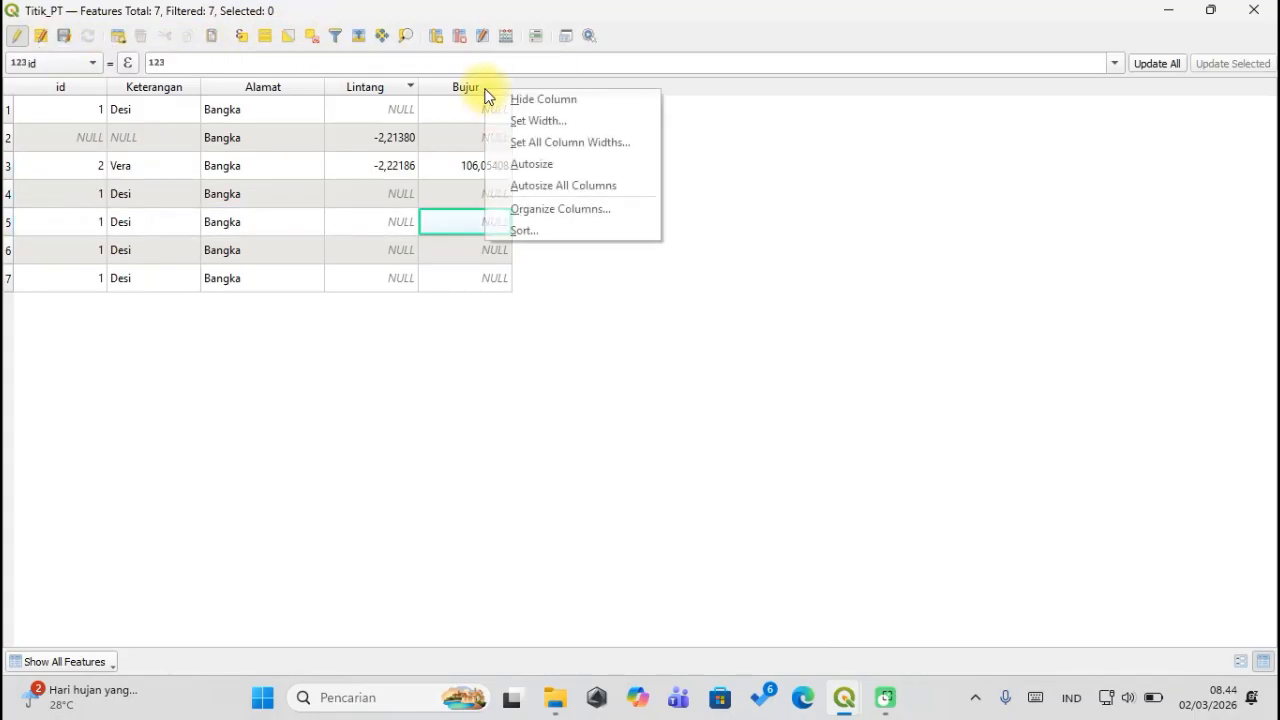
pyautogui.click(518, 36)
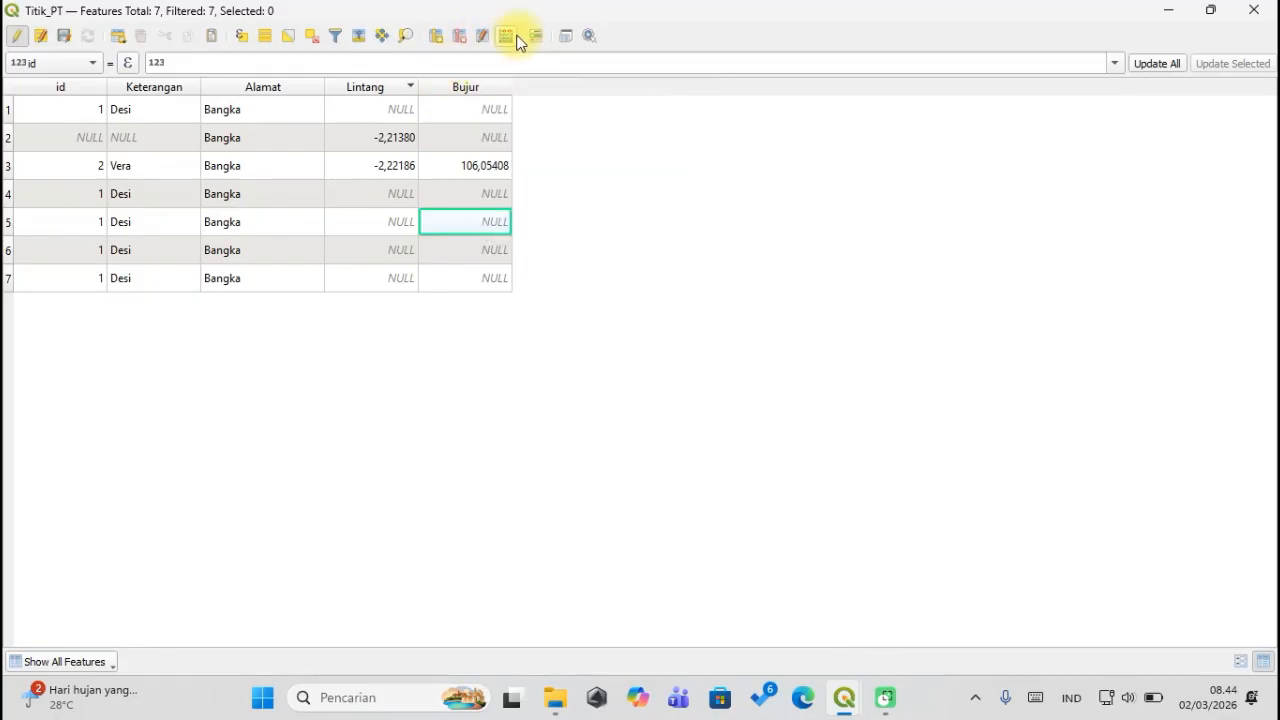
pyautogui.click(517, 37)
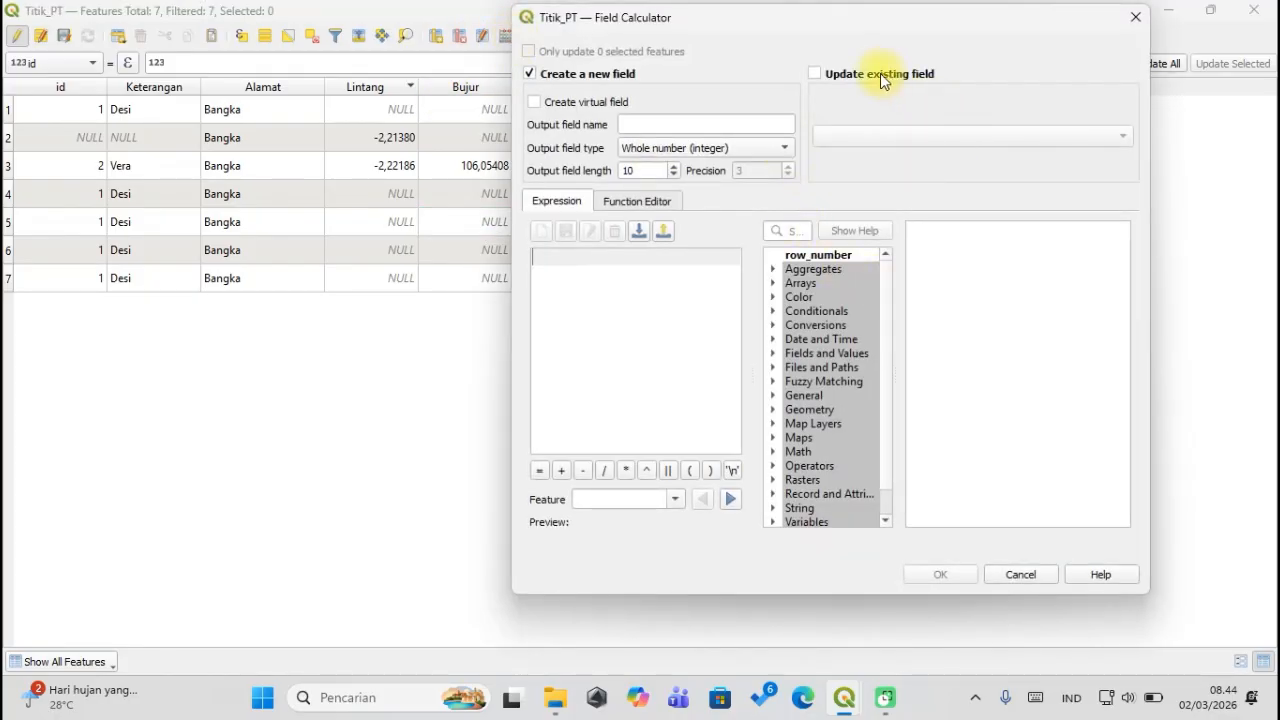
pyautogui.click(888, 76)
pyautogui.click(900, 136)
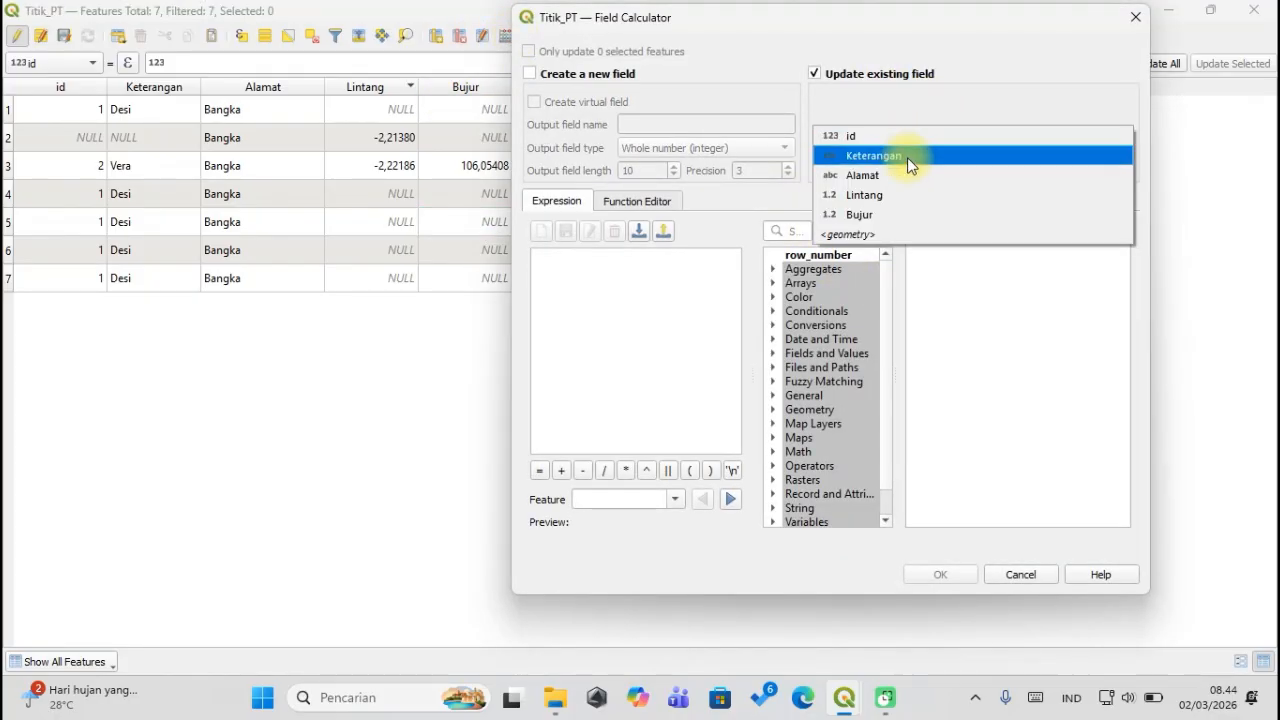
pyautogui.click(891, 216)
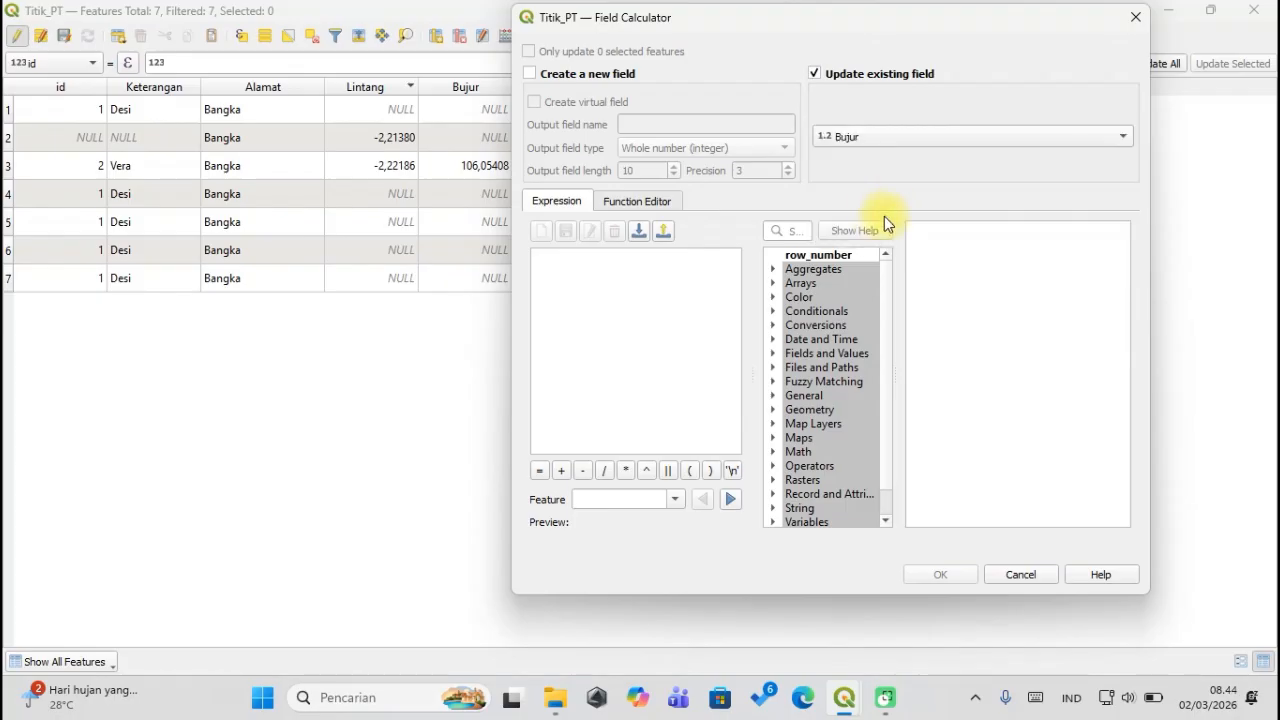
pyautogui.click(794, 232)
pyautogui.write('x')
pyautogui.scroll(-5, 786, 340)
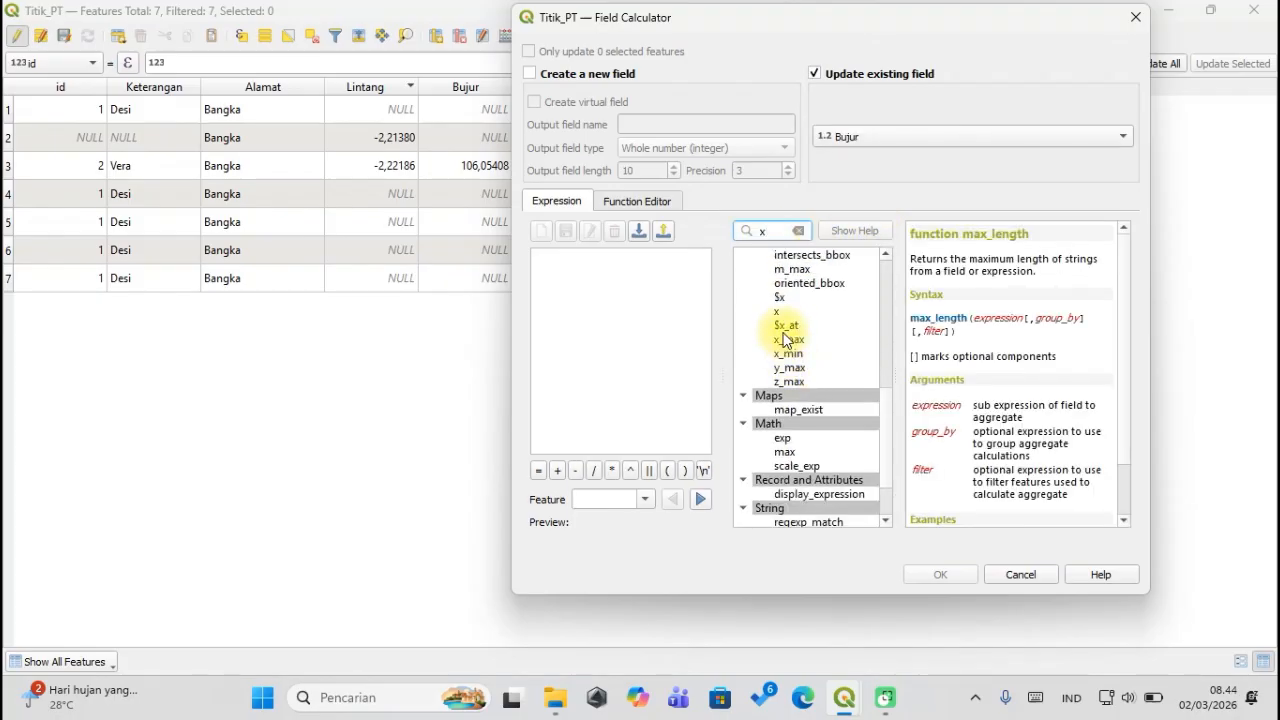
pyautogui.doubleClick(779, 297)
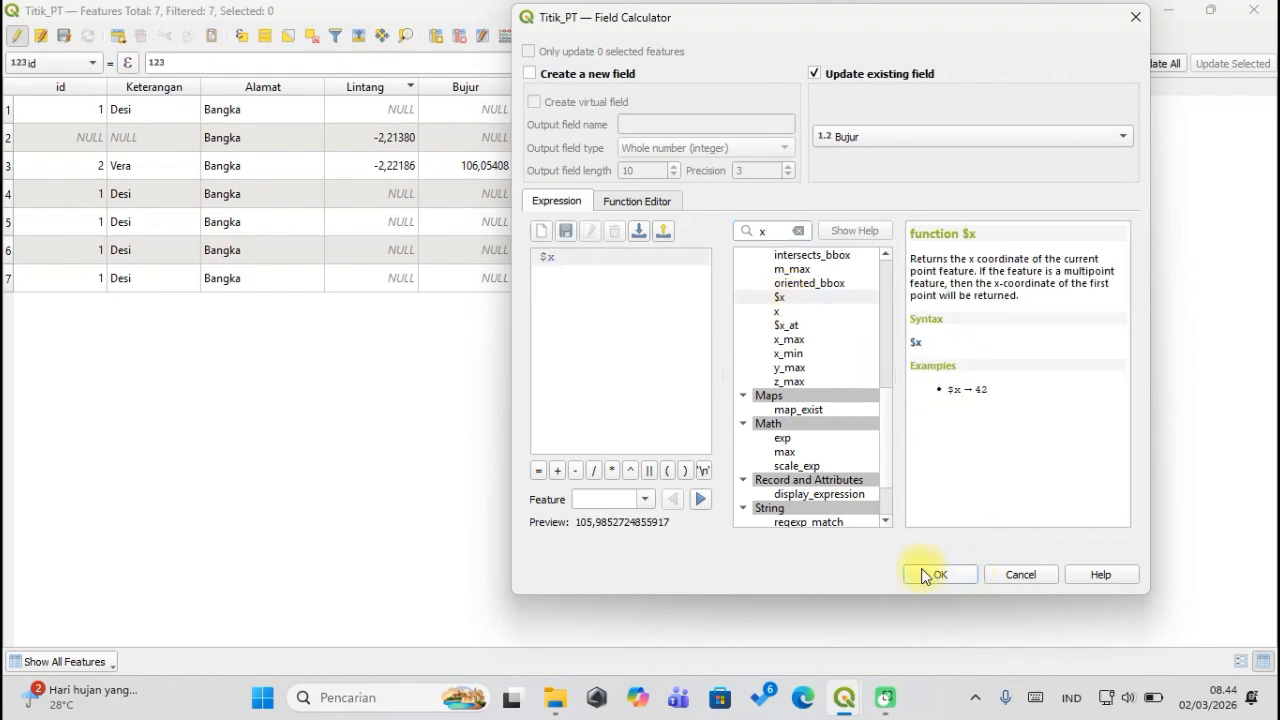
pyautogui.click(918, 576)
pyautogui.click(484, 219)
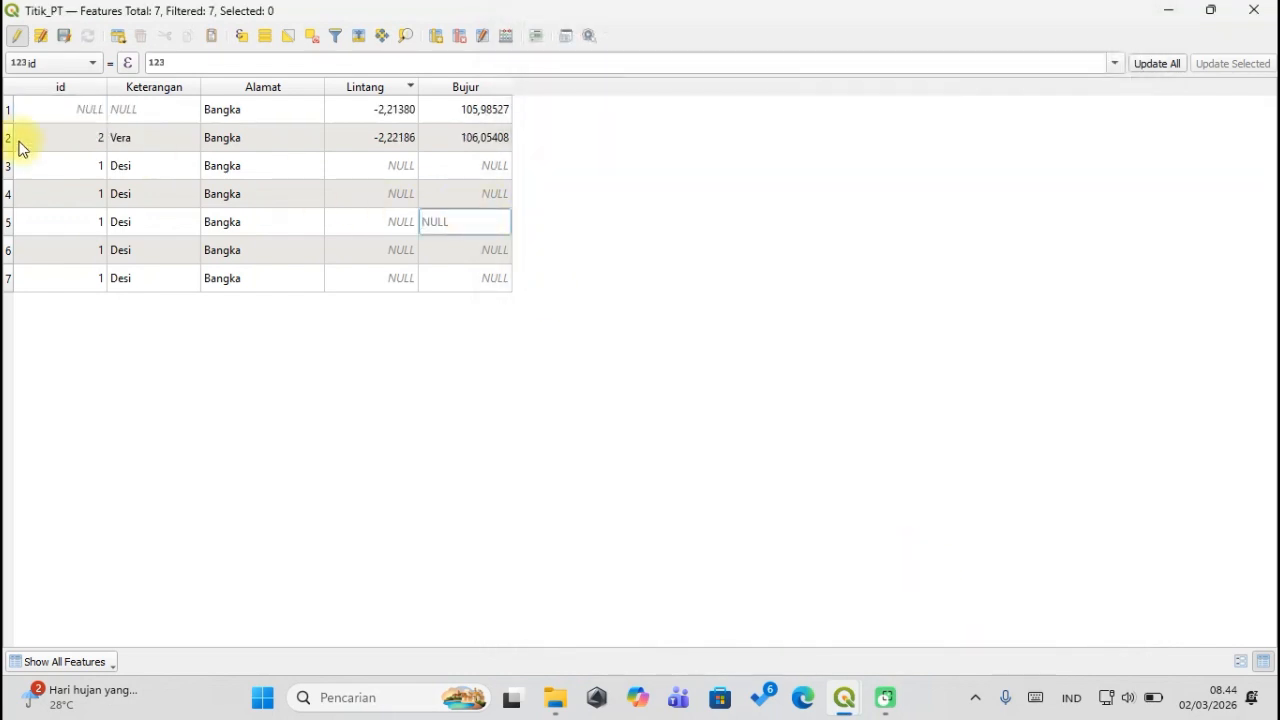
# Select rows 3–7, then enter 'Yeni' as the first row's Keterangan value.
pyautogui.moveTo(8, 165); pyautogui.dragTo(6, 274)
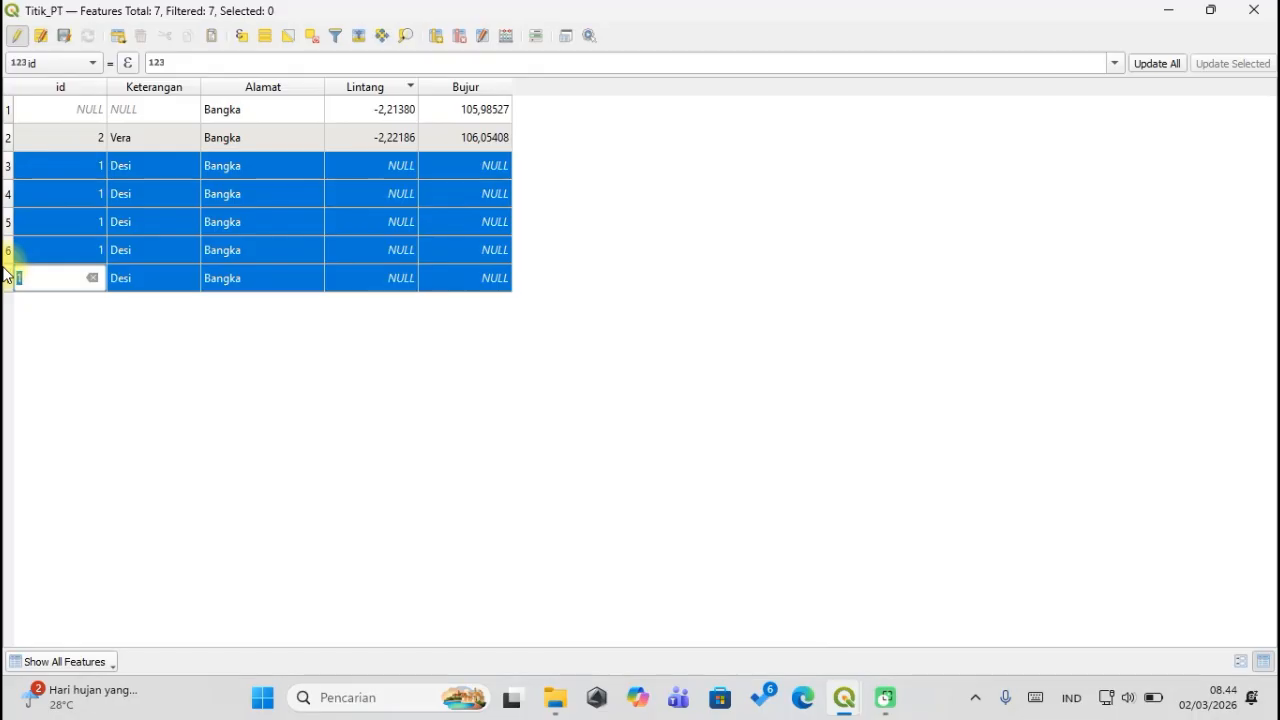
pyautogui.moveTo(5, 275)
pyautogui.mouseDown()
pyautogui.moveTo(6, 252)
pyautogui.moveTo(6, 280)
pyautogui.mouseUp()
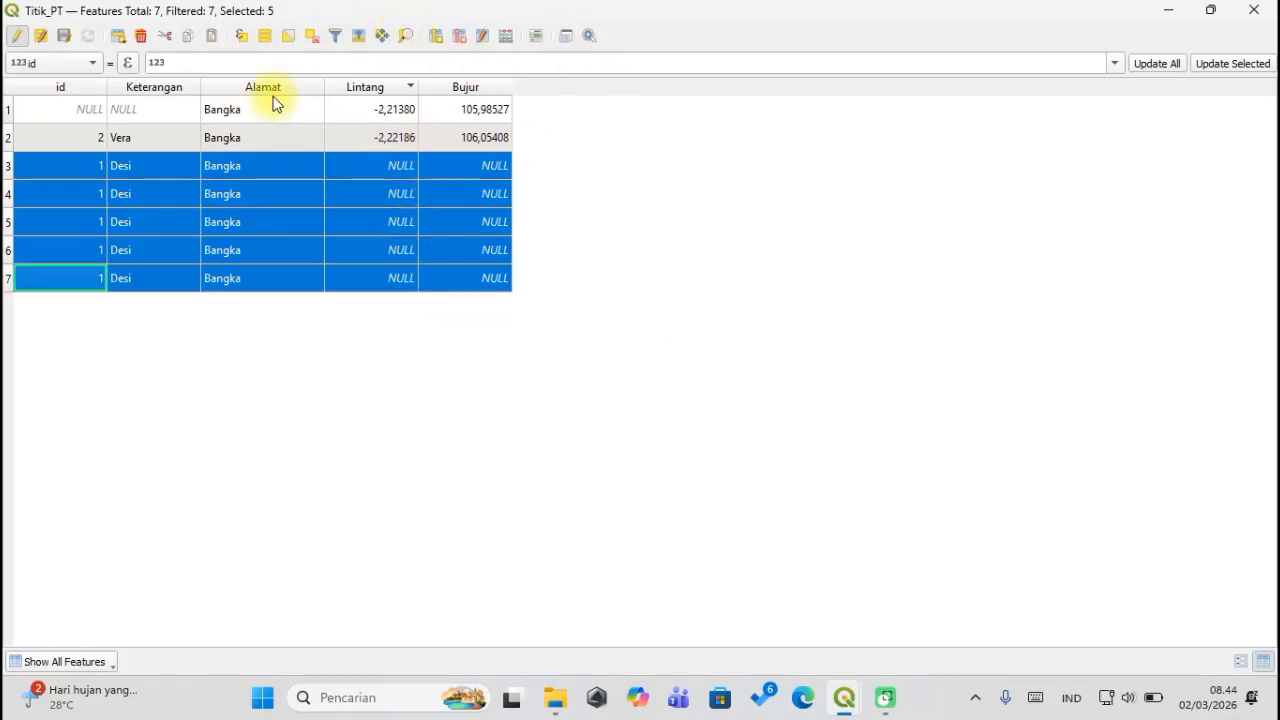
pyautogui.doubleClick(152, 112)
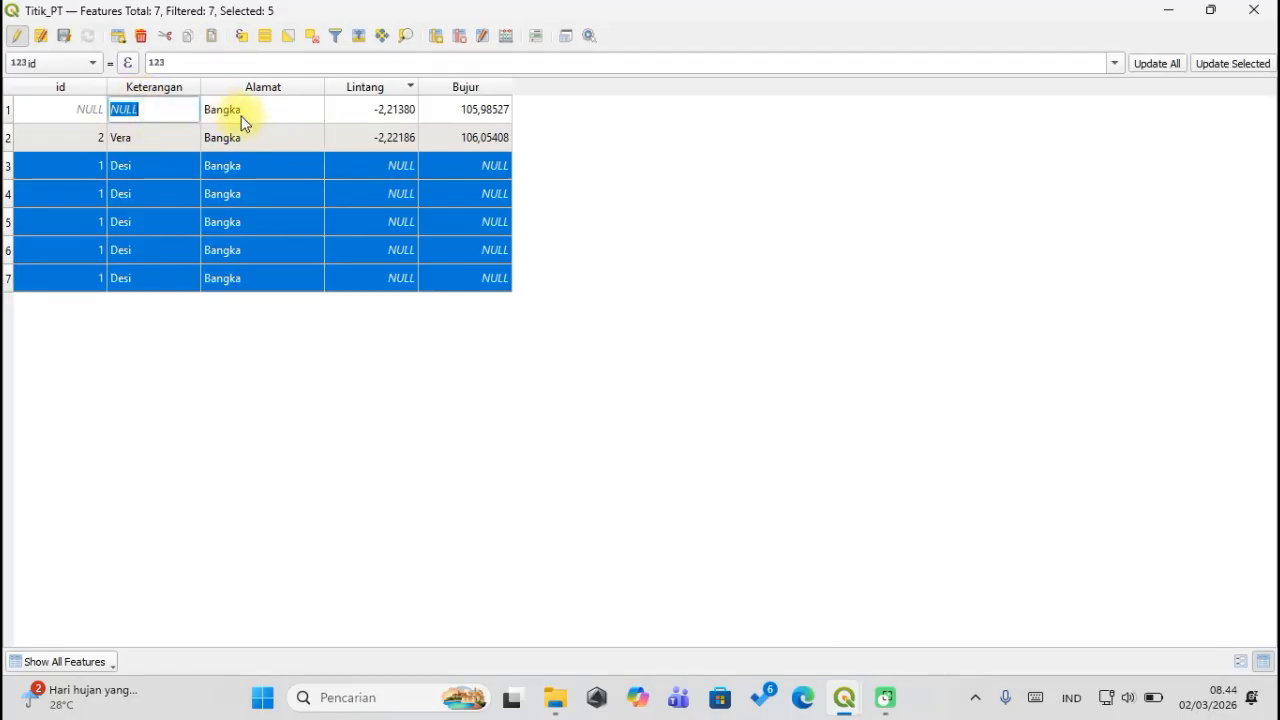
pyautogui.write('Yeni')
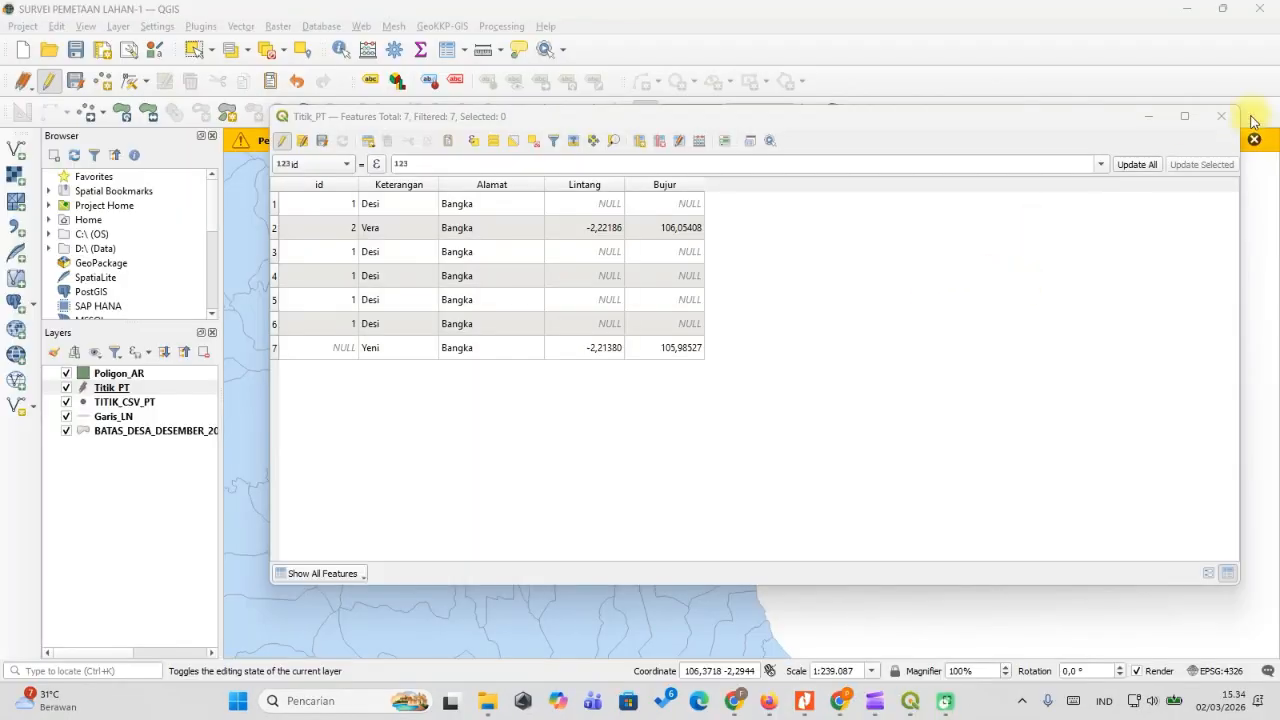
# Reopen the Titik_PT attribute table, save the pending edits, and switch editing back on.
pyautogui.click(1221, 116)
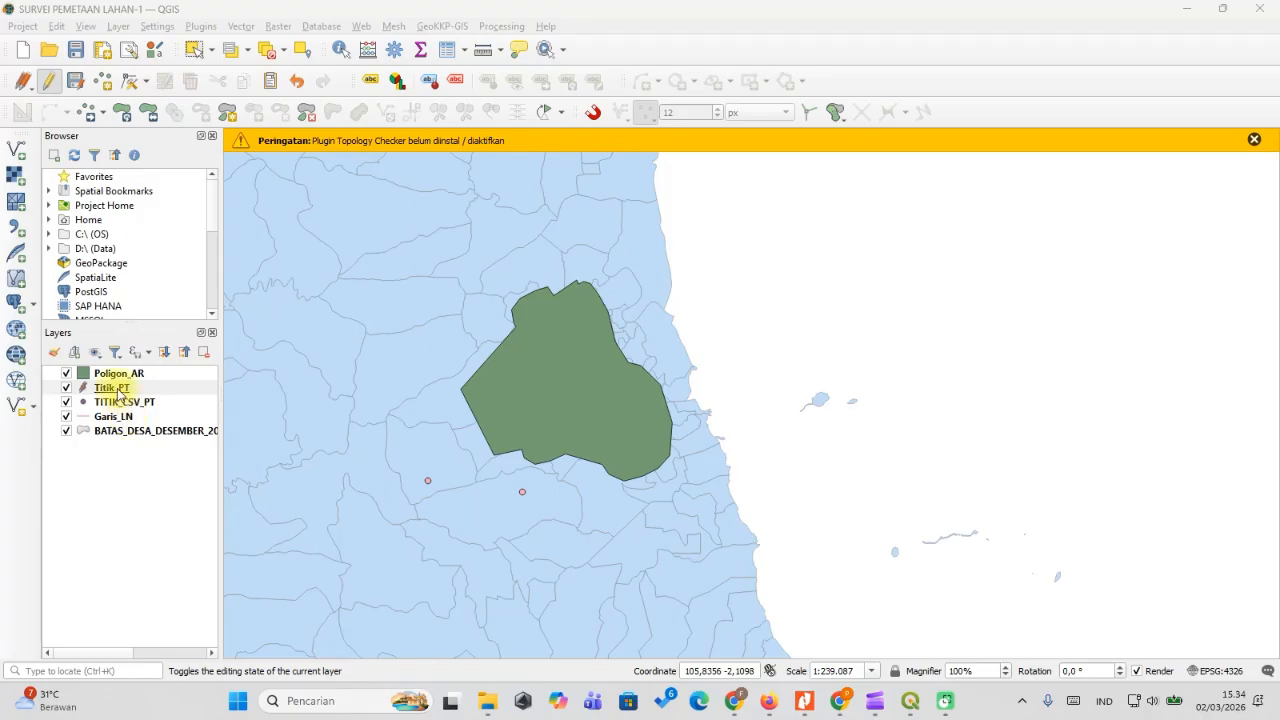
pyautogui.click(118, 389)
pyautogui.rightClick(118, 389)
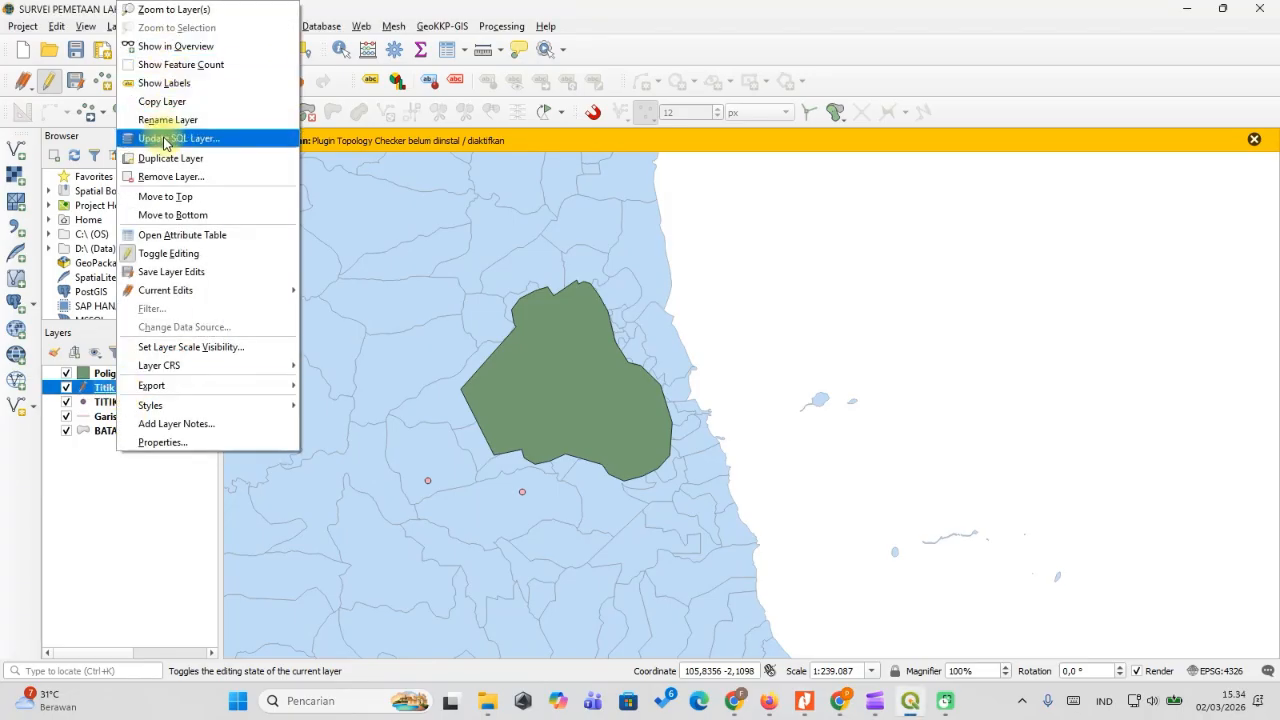
pyautogui.click(175, 236)
pyautogui.click(282, 141)
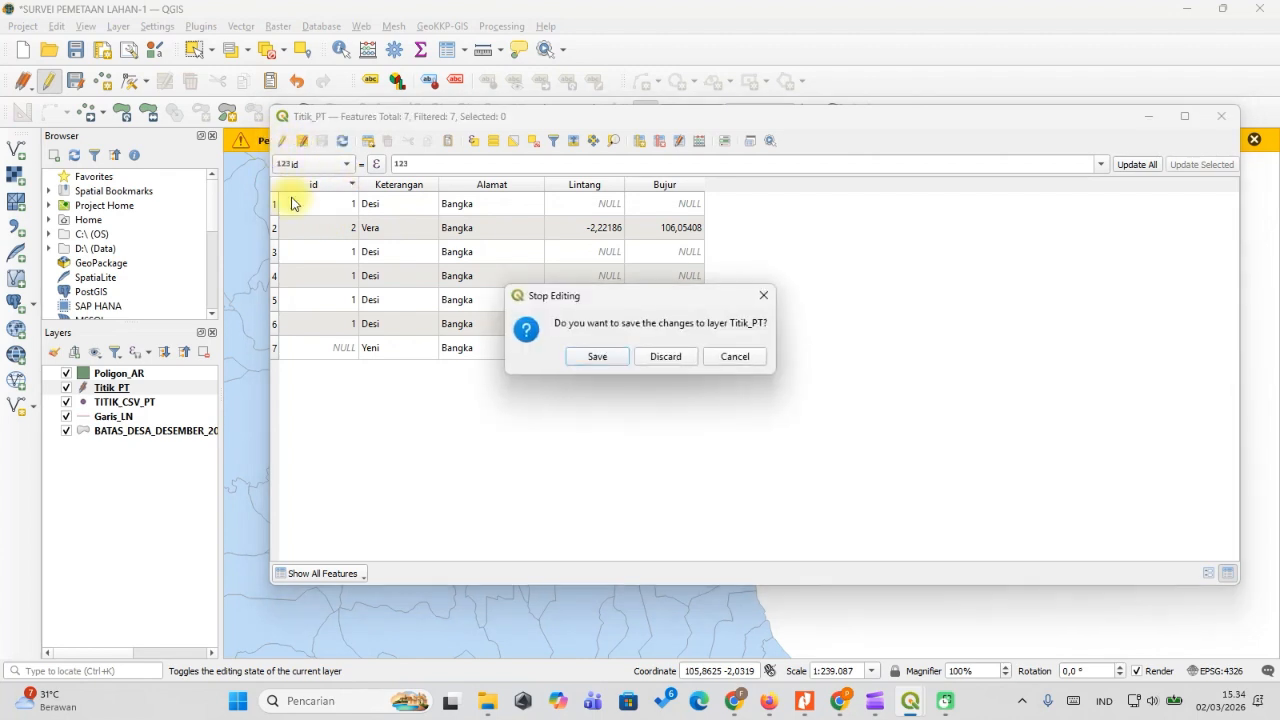
pyautogui.click(612, 357)
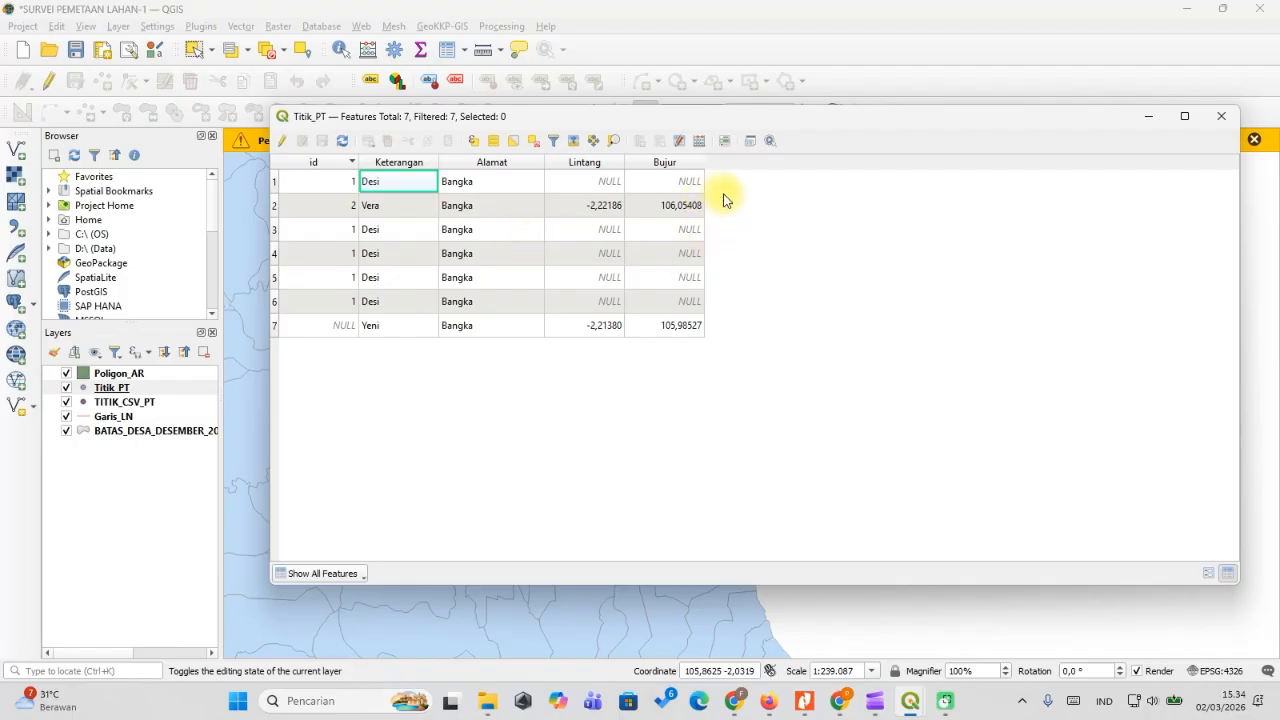
pyautogui.click(281, 150)
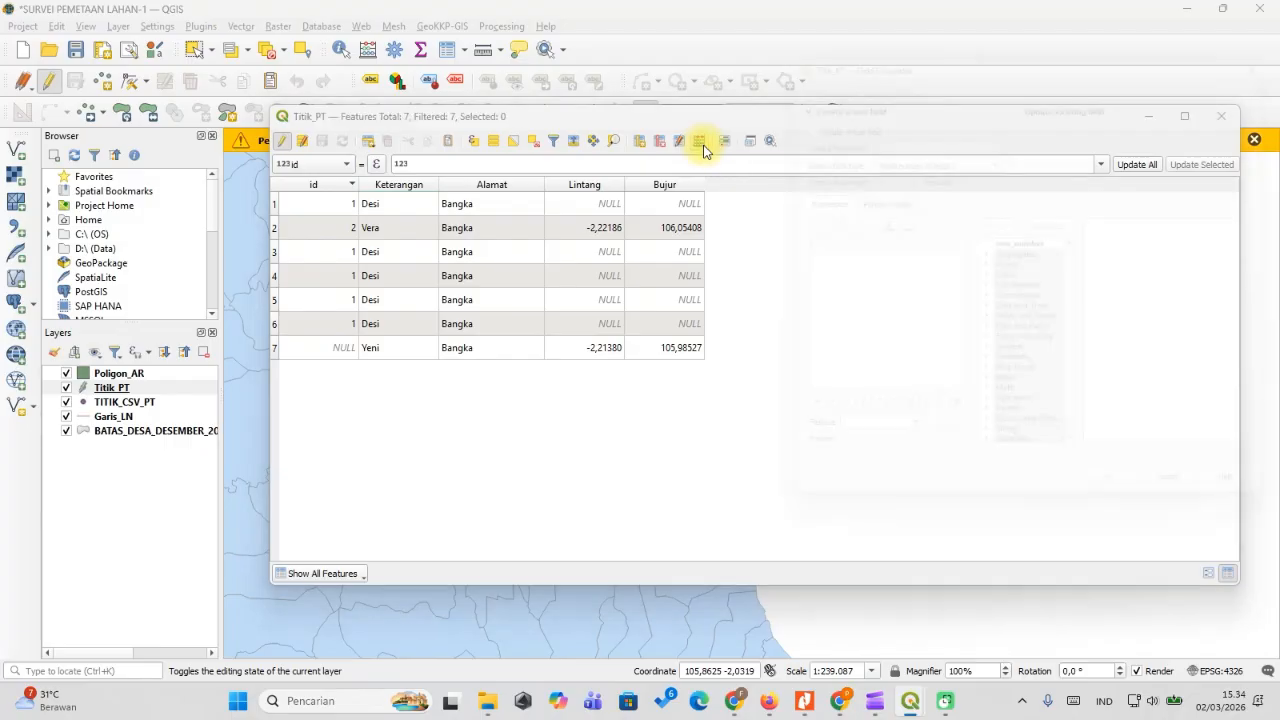
# Start a new text (string) field named L_DMS in the Field Calculator.
pyautogui.click(700, 141)
pyautogui.click(880, 129)
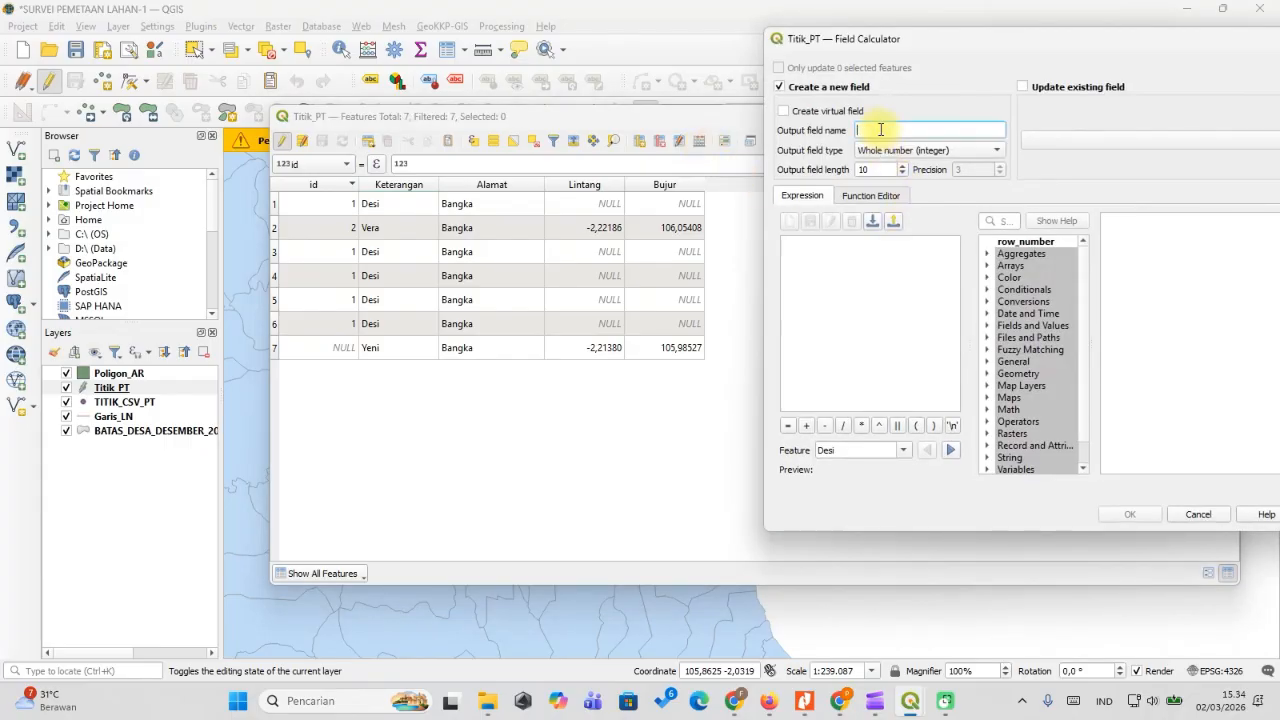
pyautogui.write('L_DMS')
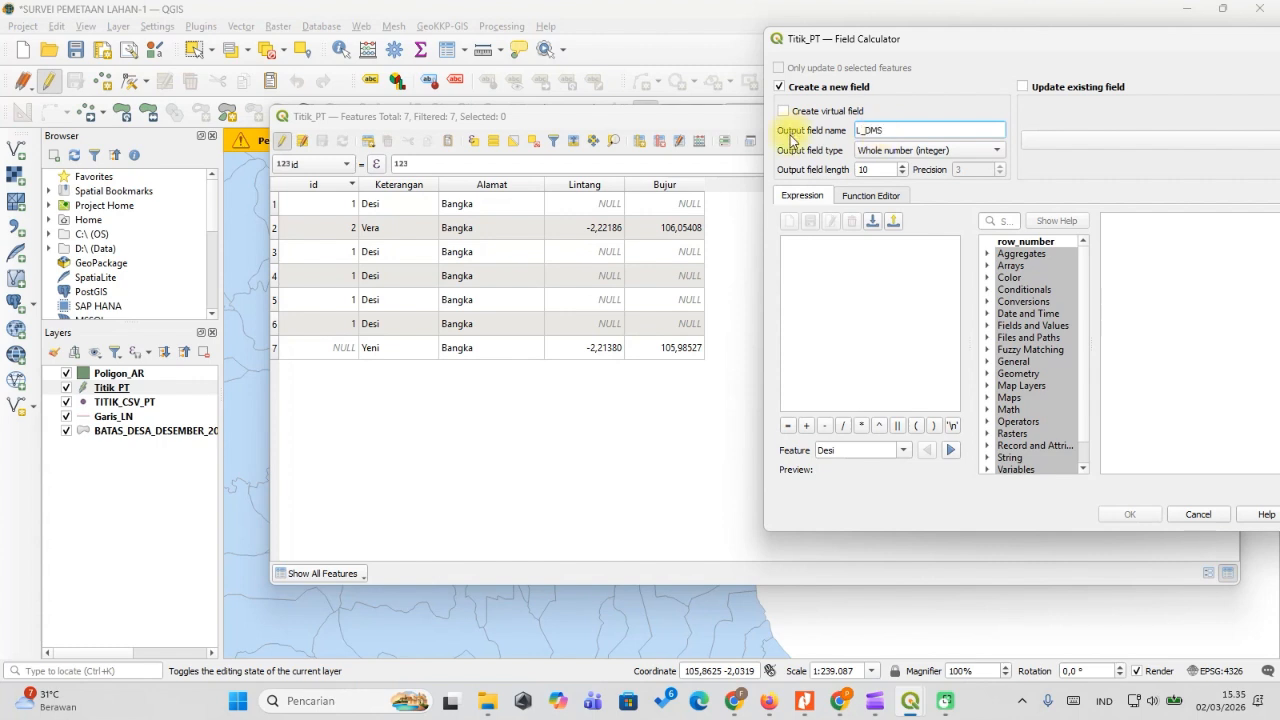
pyautogui.click(912, 151)
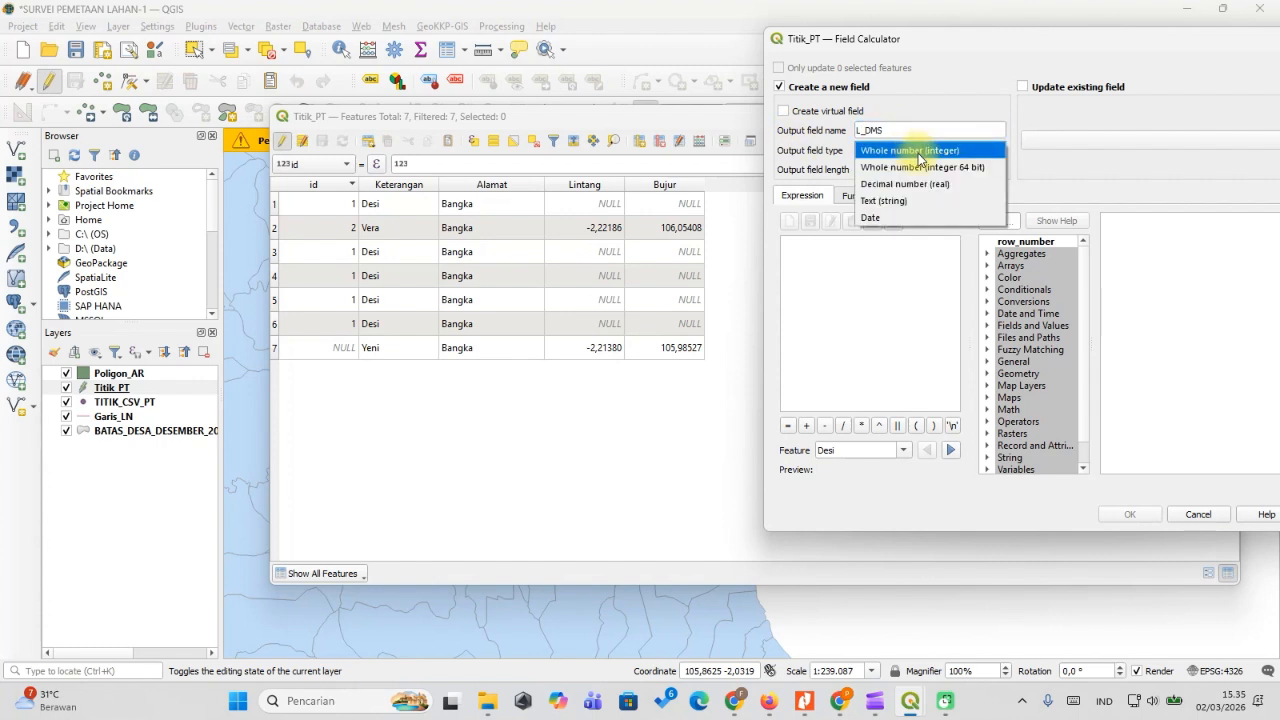
pyautogui.click(892, 200)
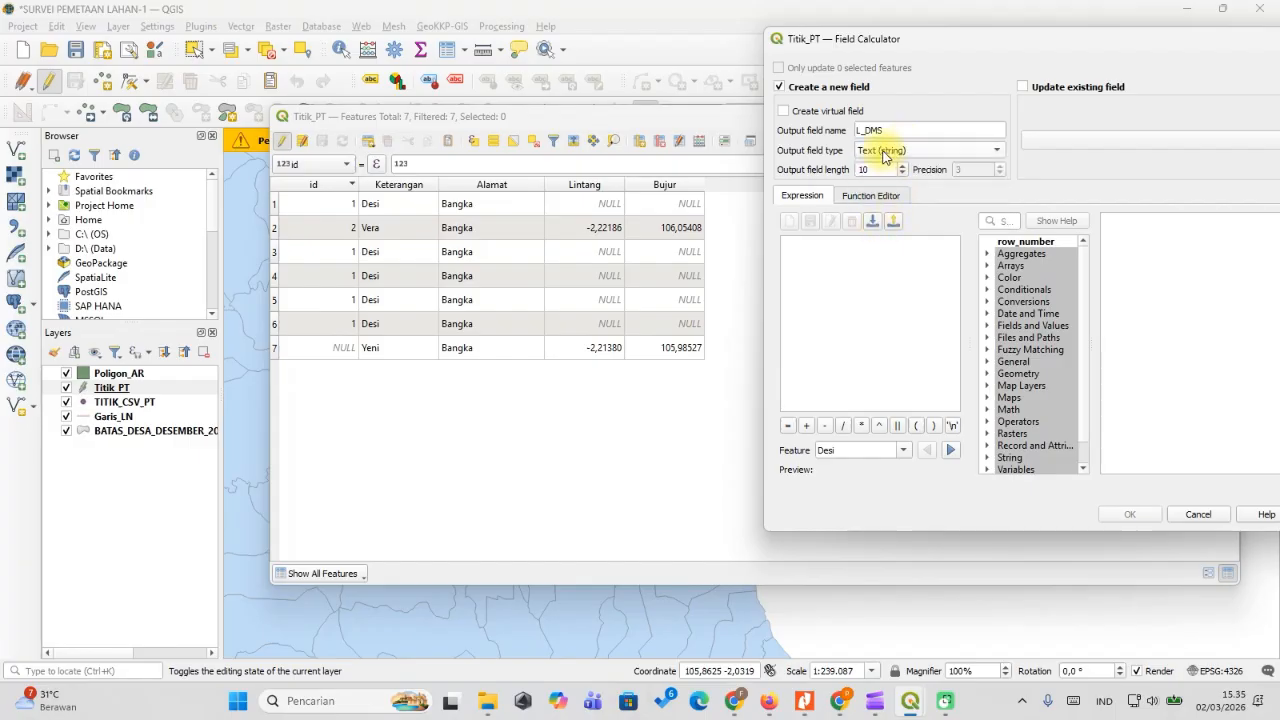
# Enter to_dms("Lintang",'y',3,'suffix') as the expression and create the L_DMS column.
pyautogui.click(886, 266)
pyautogui.click(1005, 221)
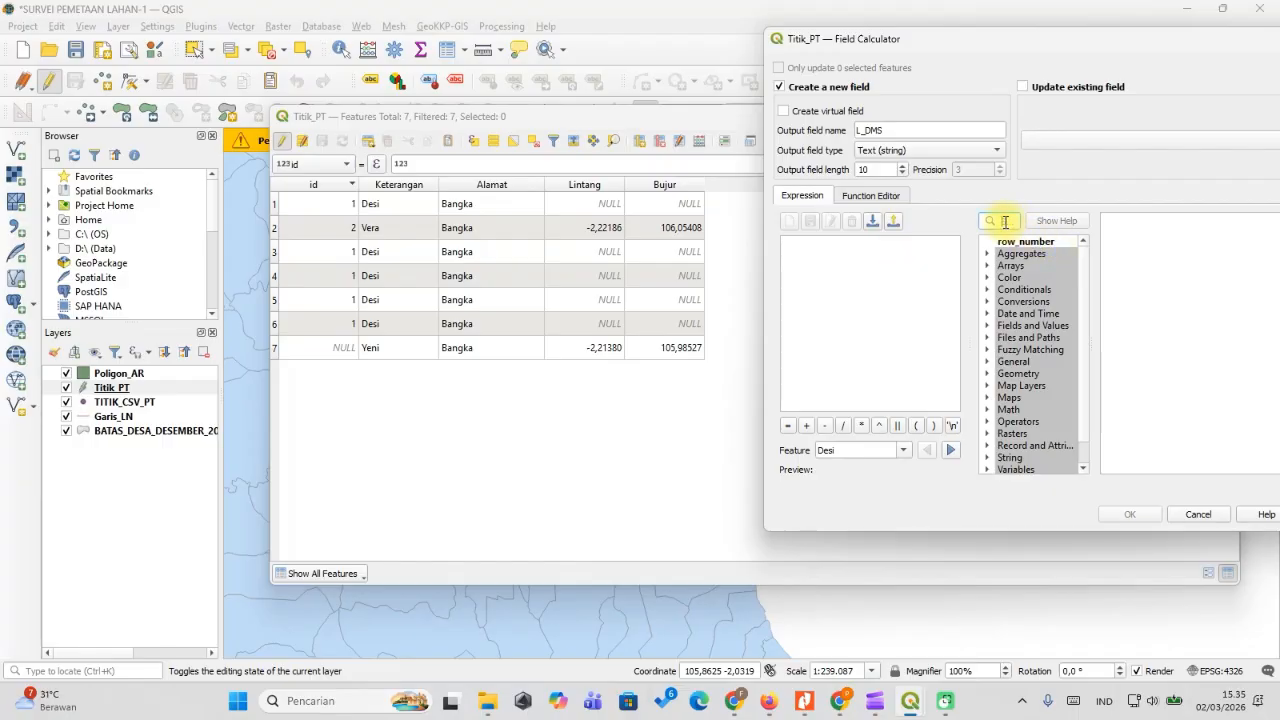
pyautogui.moveTo(1044, 38); pyautogui.dragTo(798, 58)
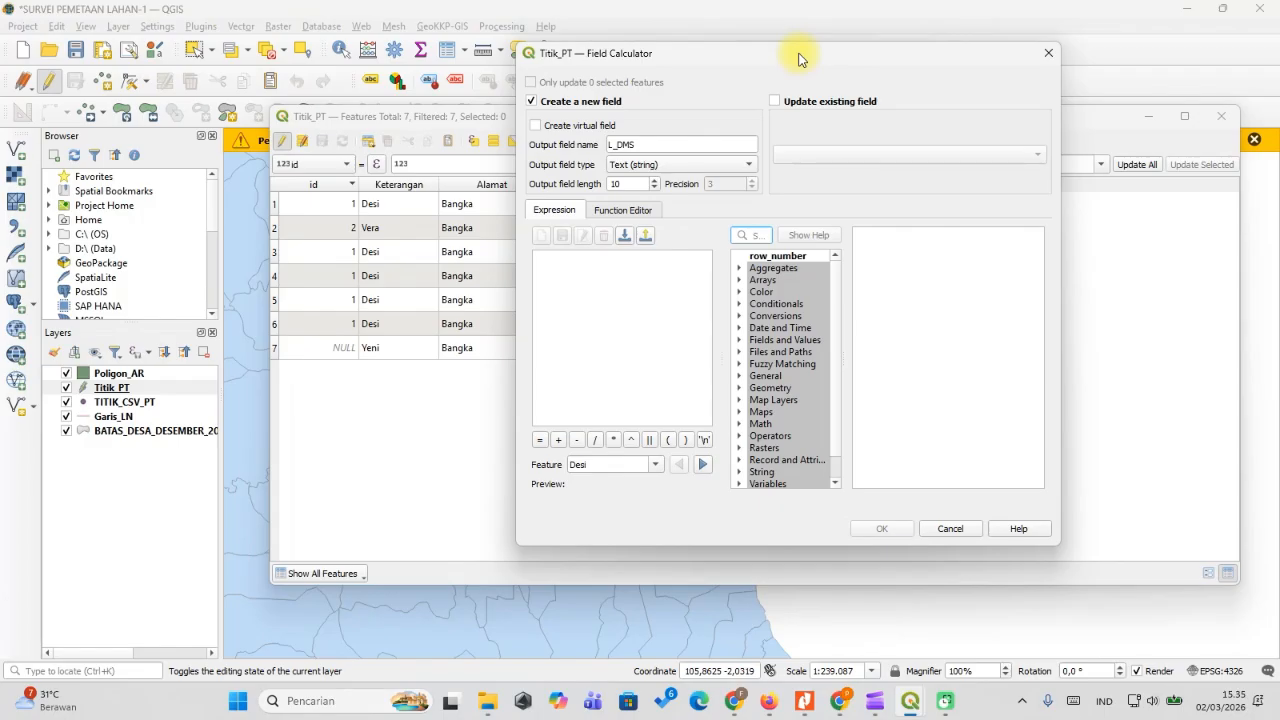
pyautogui.write('DMS')
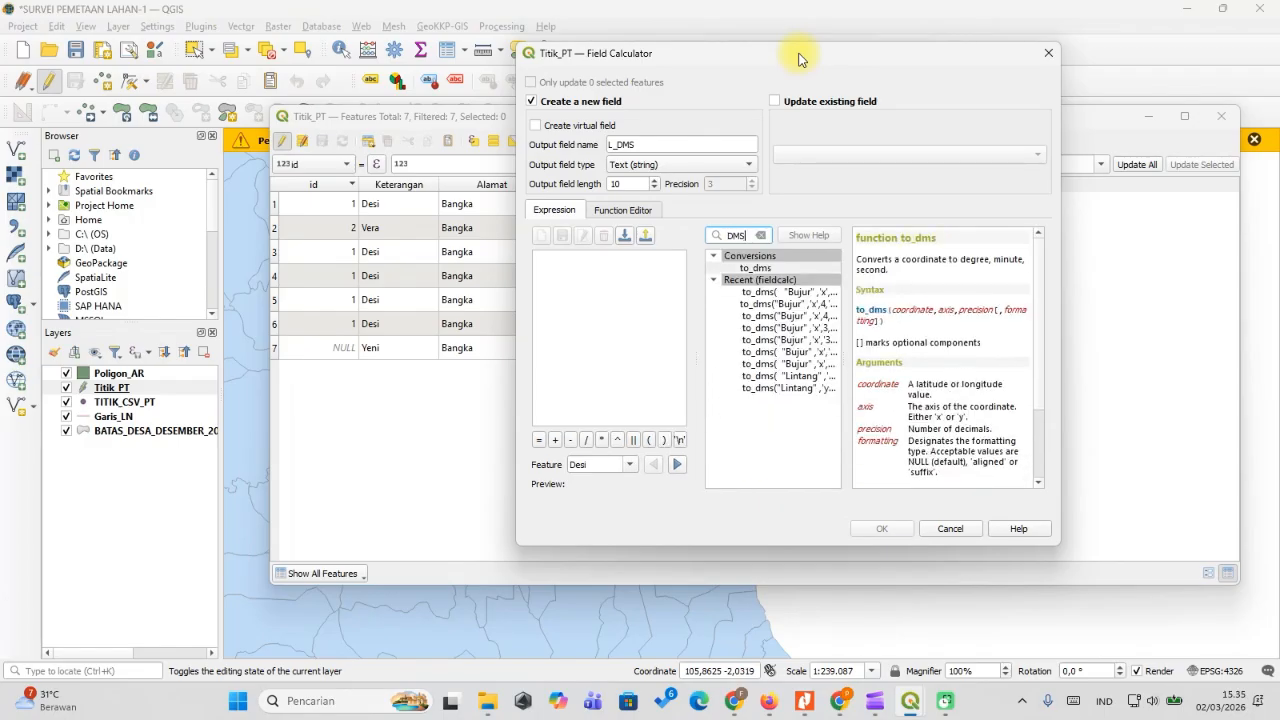
pyautogui.doubleClick(764, 269)
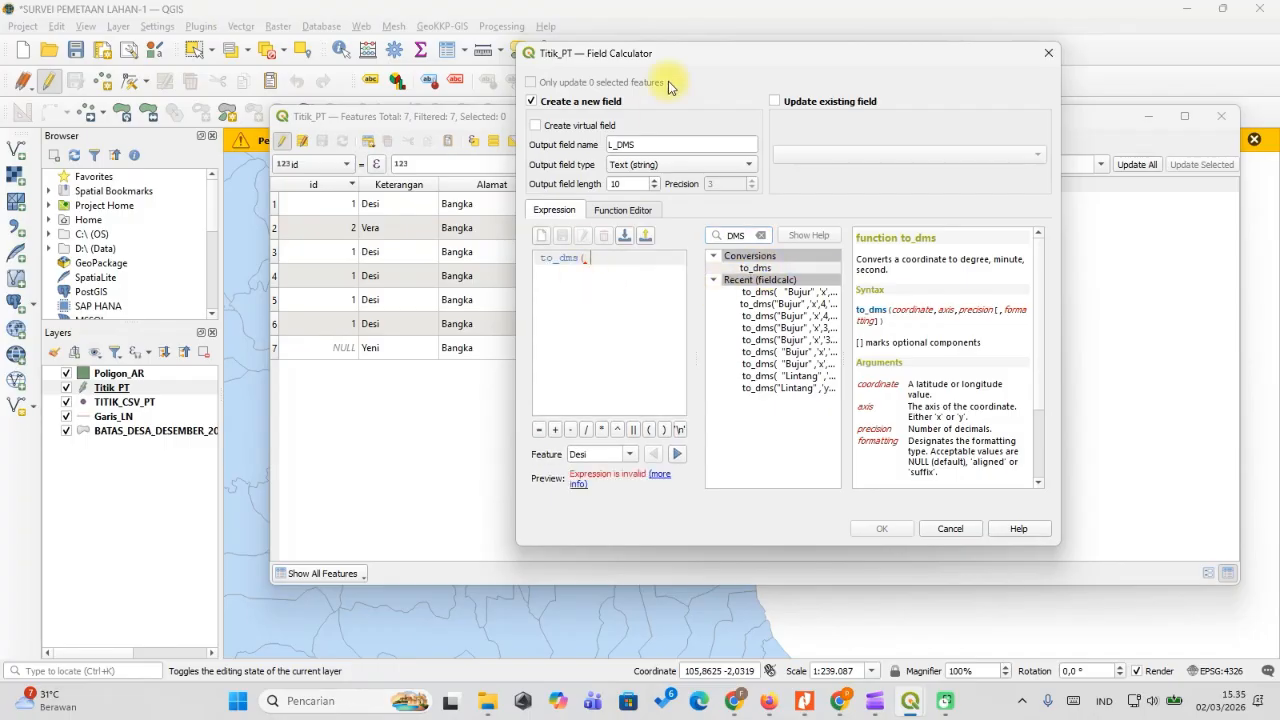
pyautogui.click(761, 235)
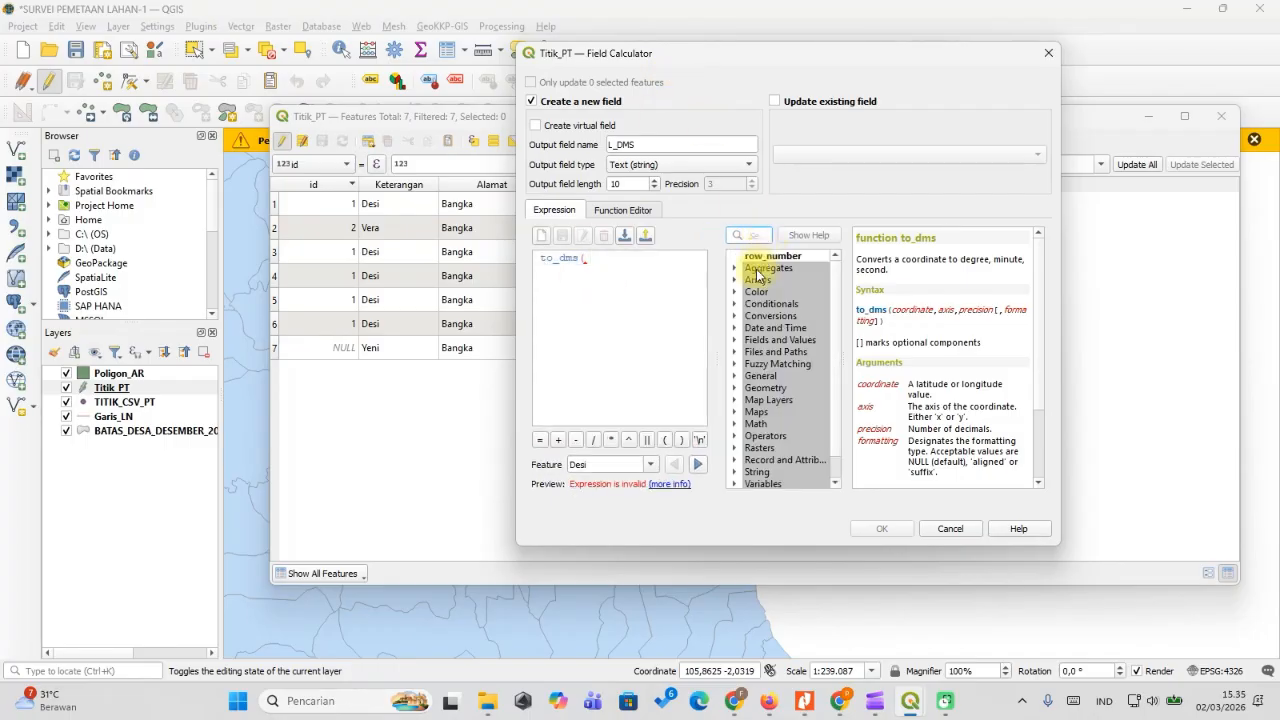
pyautogui.click(735, 343)
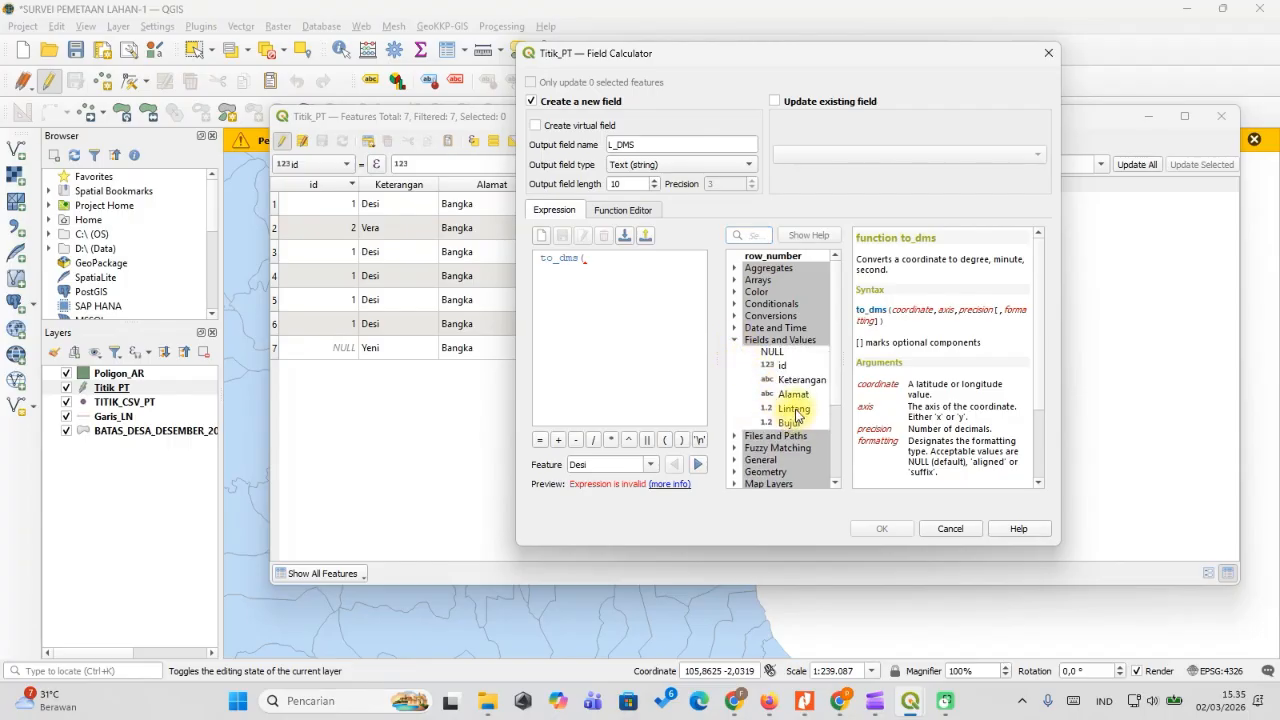
pyautogui.moveTo(666, 52); pyautogui.dragTo(848, 55)
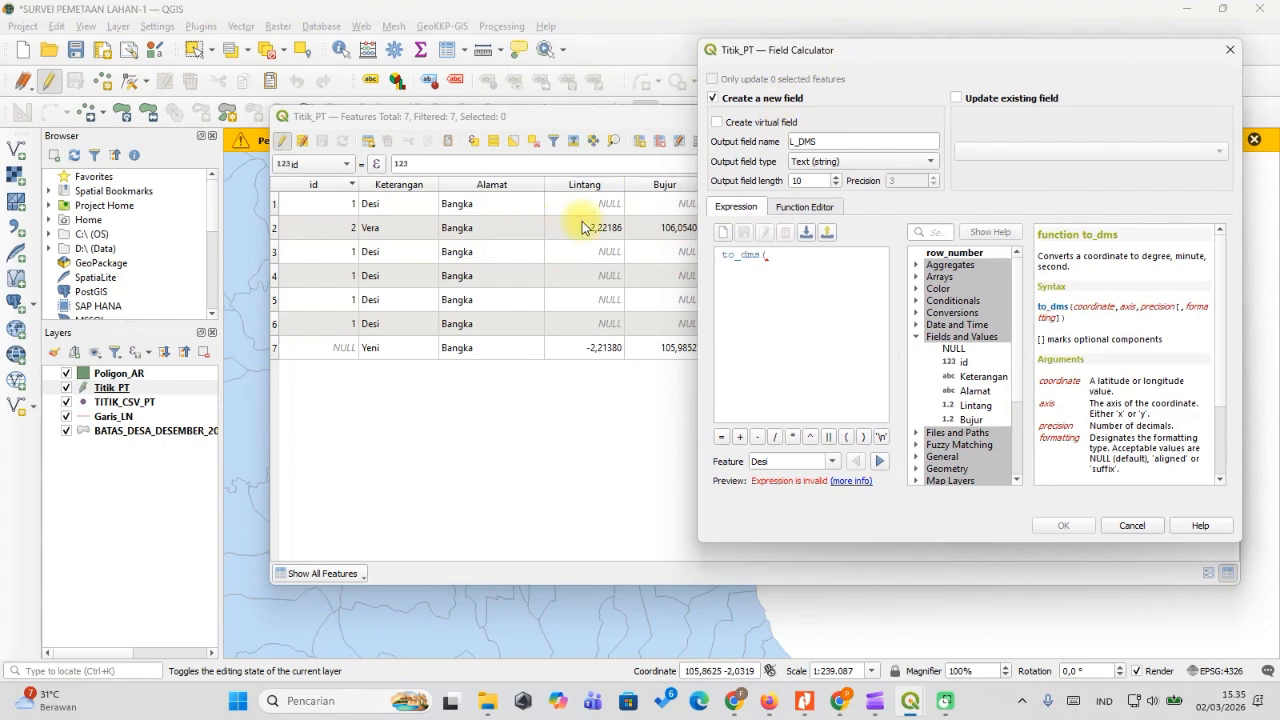
pyautogui.doubleClick(975, 405)
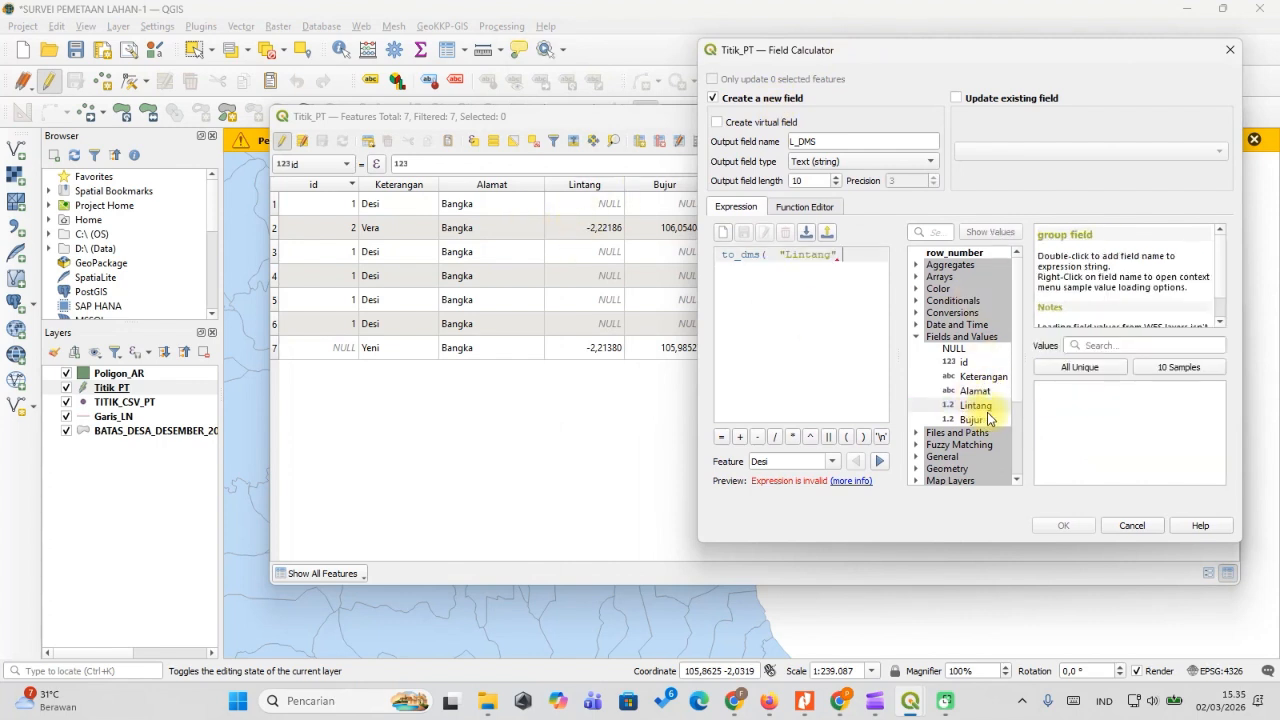
pyautogui.write(',')
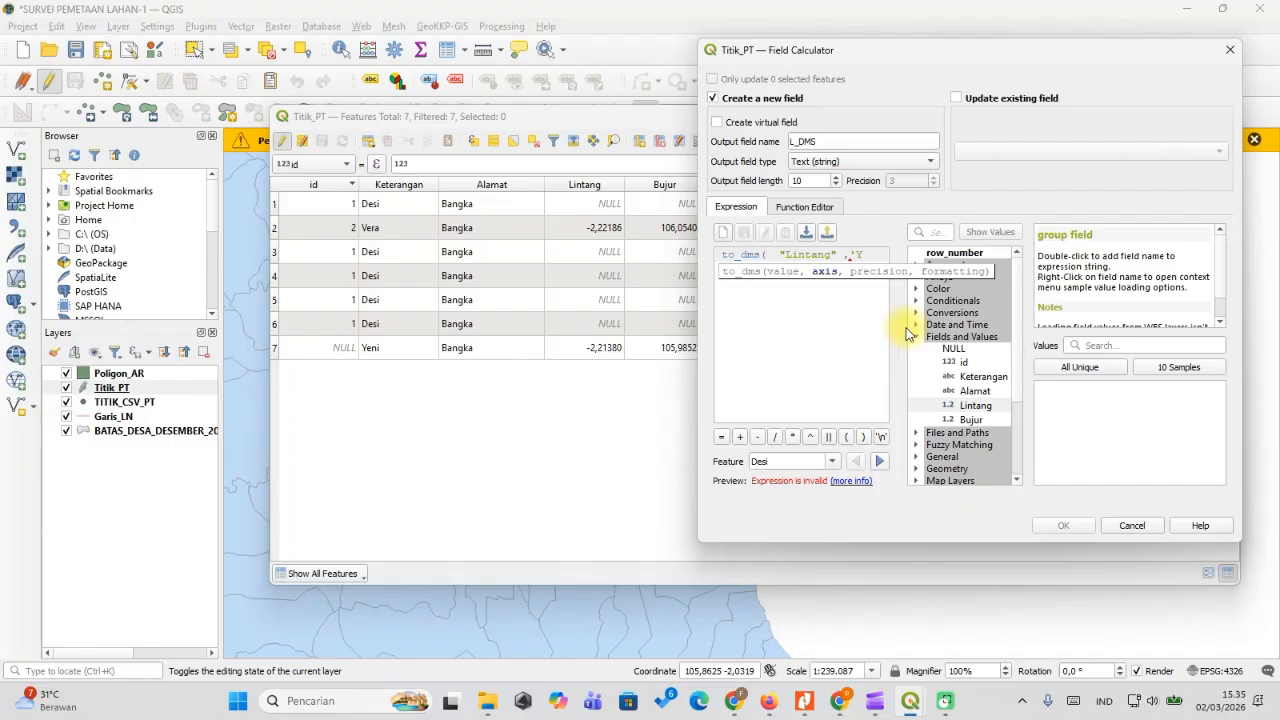
pyautogui.write("y',3,")
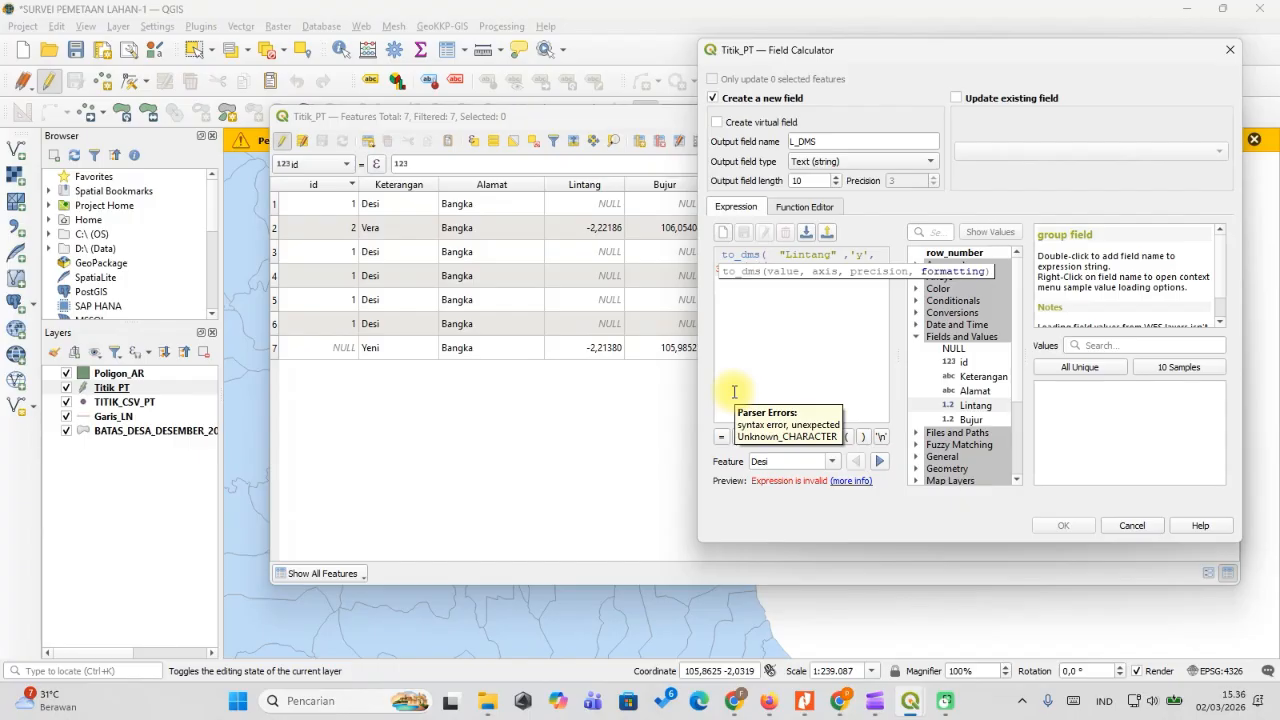
pyautogui.write("'suffix')")
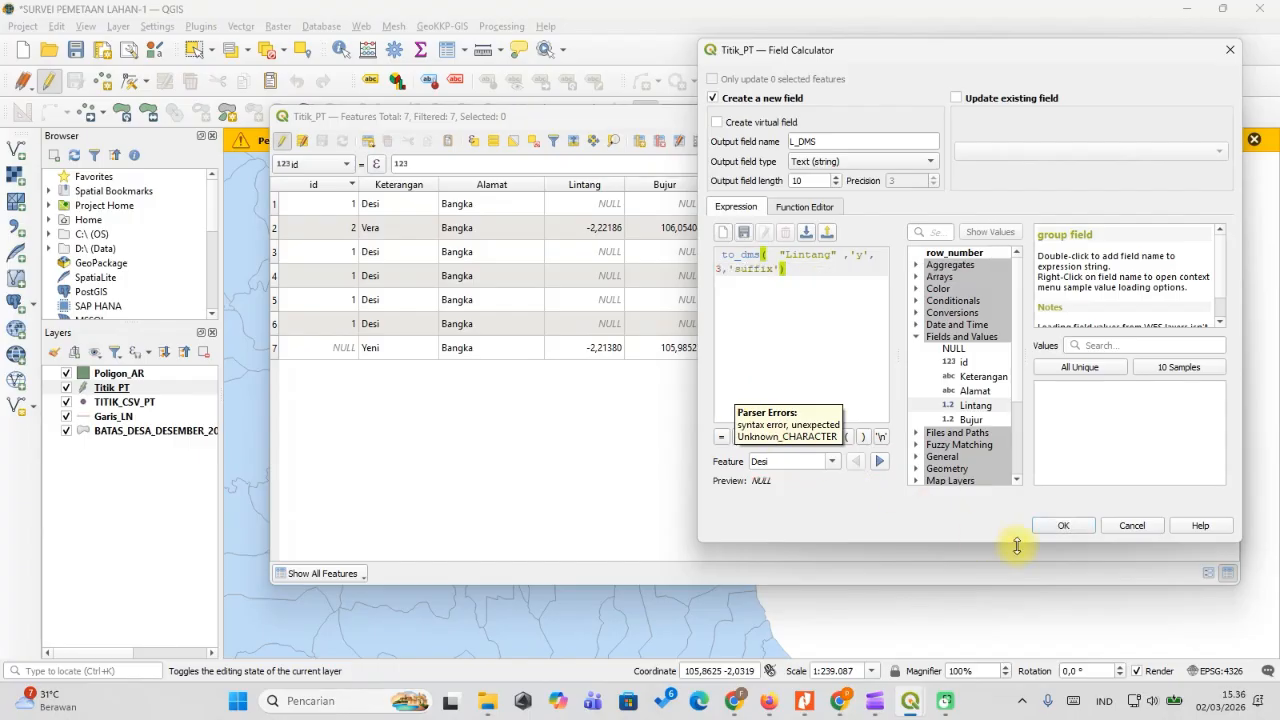
pyautogui.click(1063, 526)
# Check the L_DMS values in rows 2 and 7, then reopen the Field Calculator.
pyautogui.doubleClick(738, 350)
pyautogui.doubleClick(740, 228)
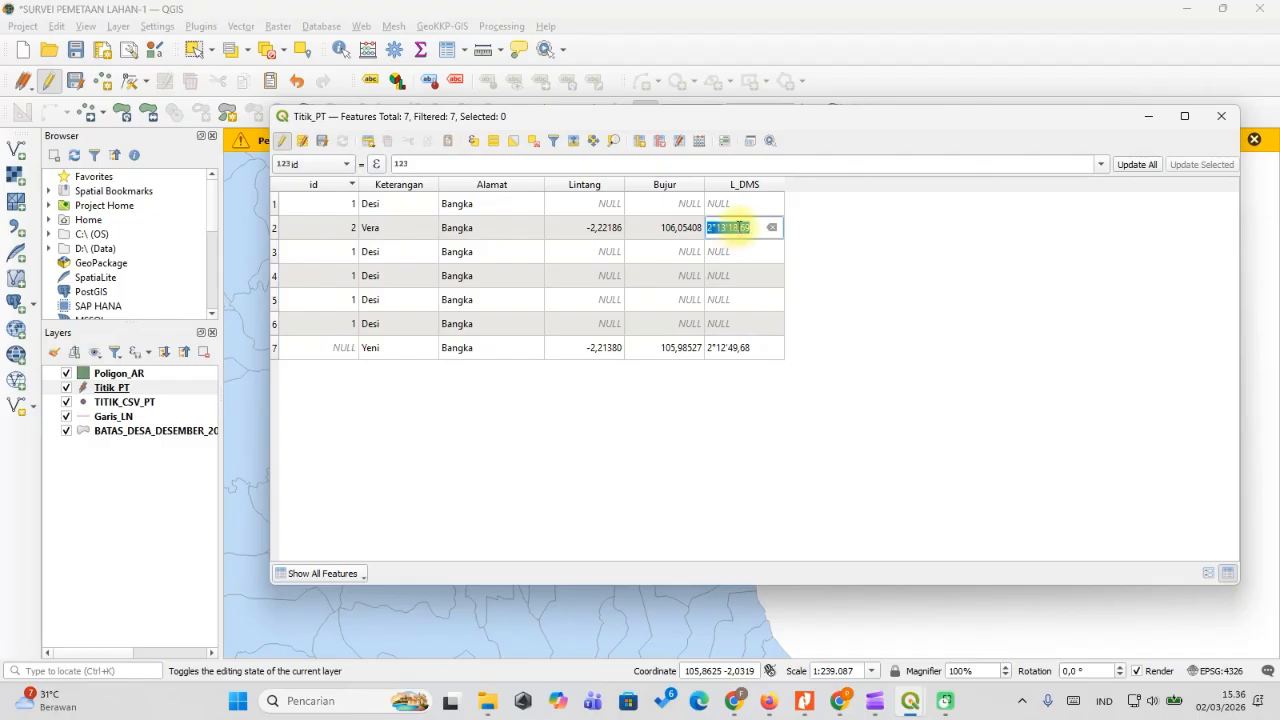
pyautogui.doubleClick(742, 349)
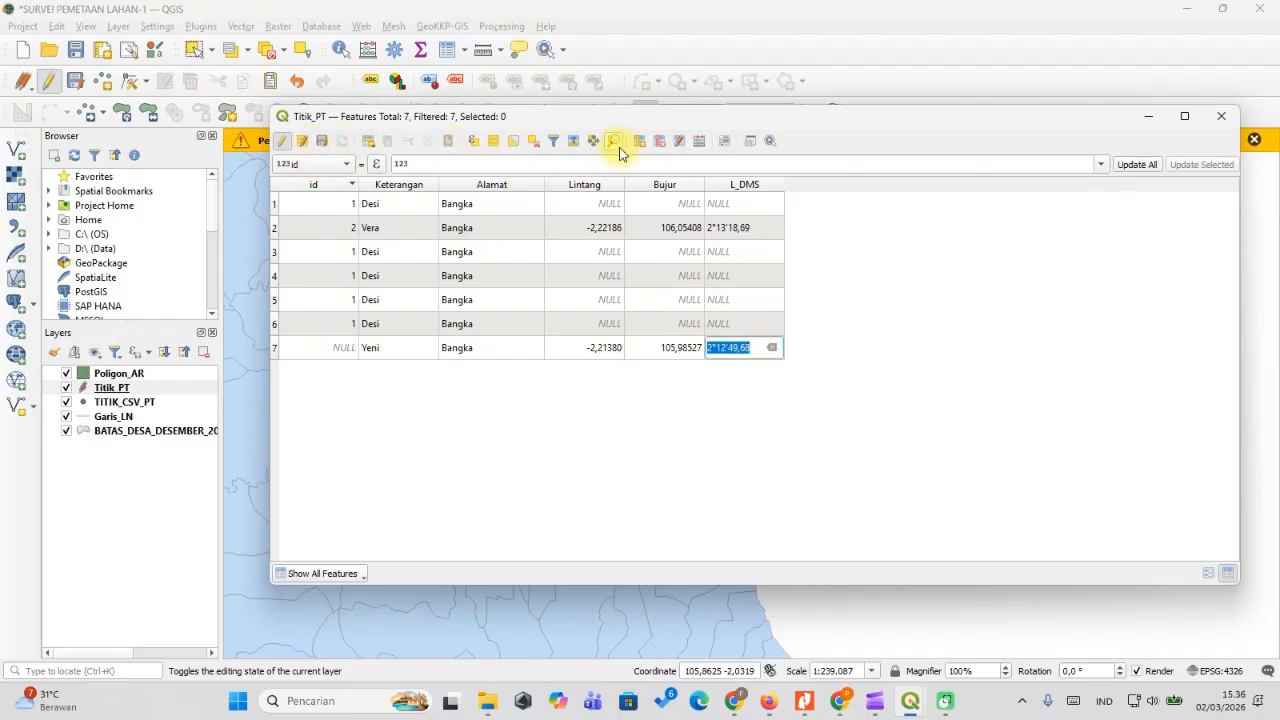
pyautogui.click(690, 142)
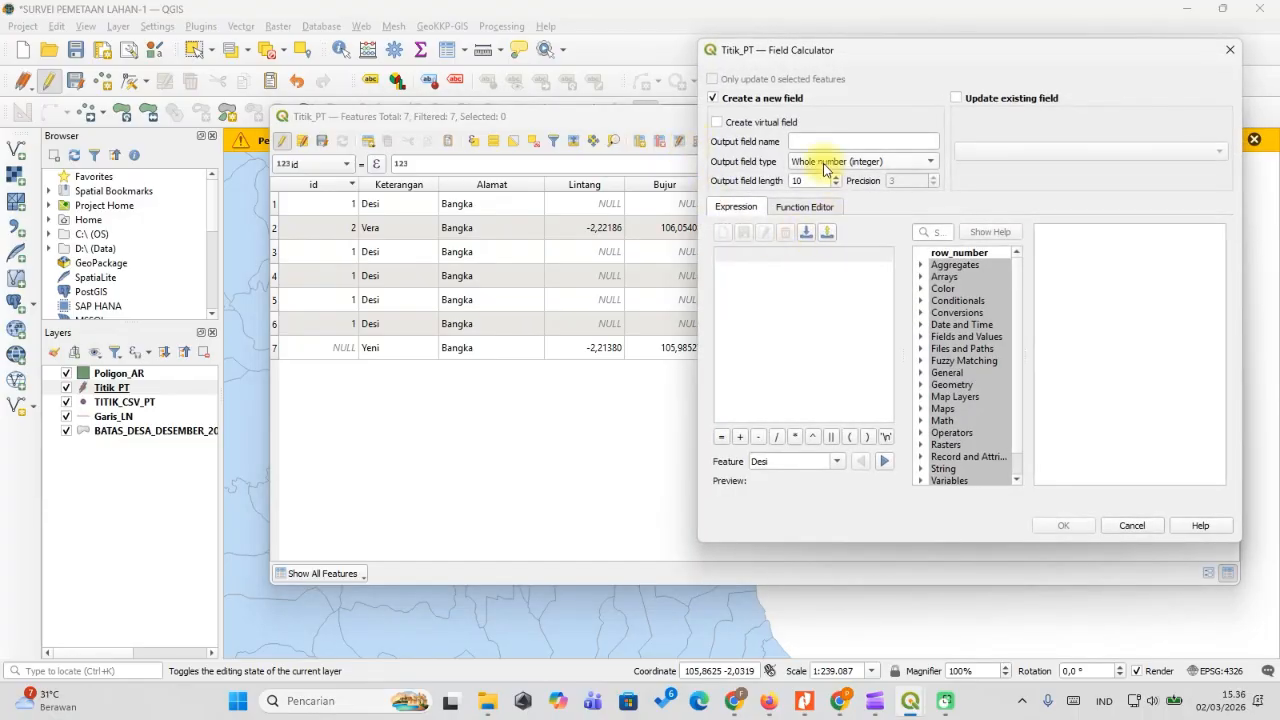
# Name the new output field B_DMS and make it a text field.
pyautogui.click(821, 140)
pyautogui.write('B')
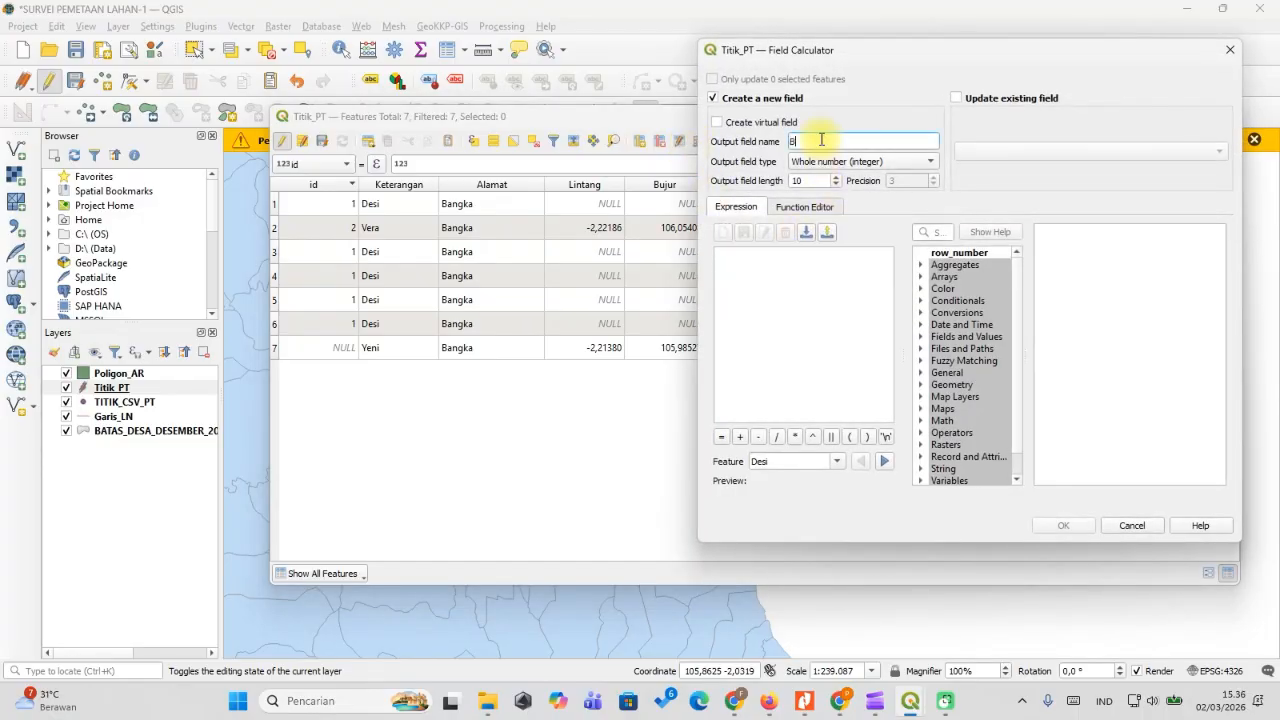
pyautogui.write('-')
pyautogui.write('DM')
pyautogui.press('BackSpace')
pyautogui.press('BackSpace')
pyautogui.press('BackSpace')
pyautogui.write('B_DMS')
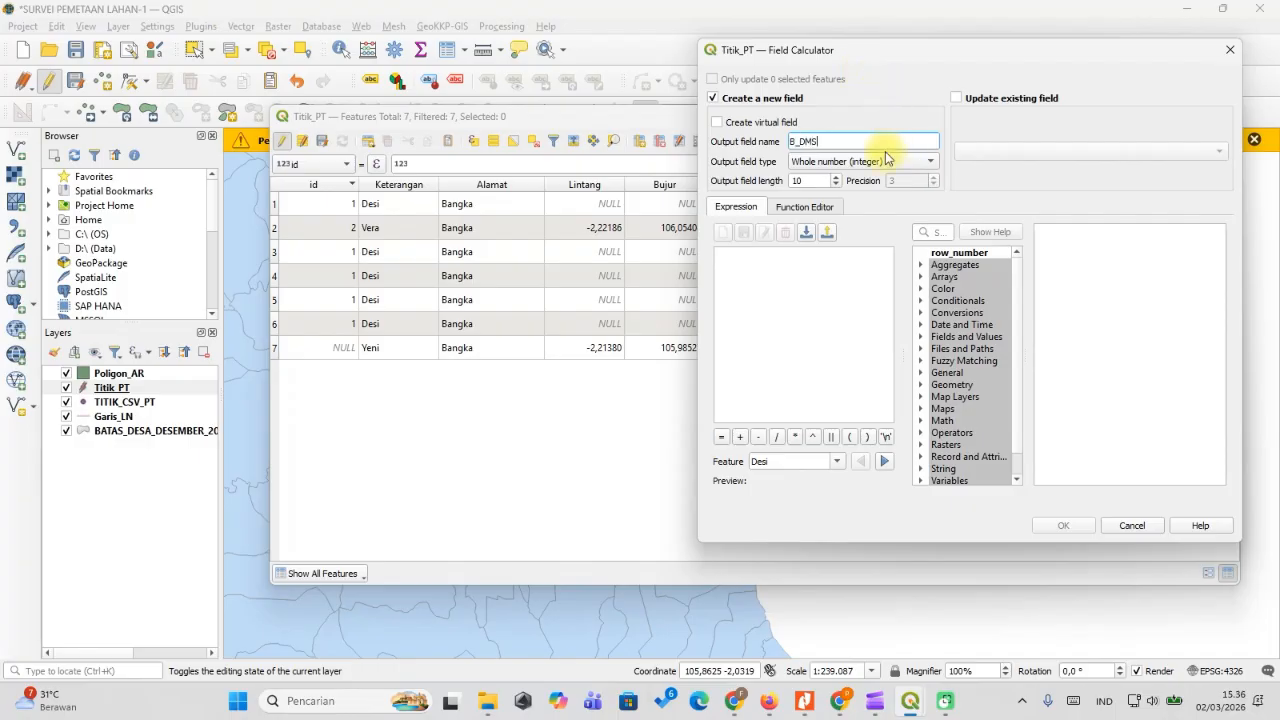
pyautogui.click(865, 162)
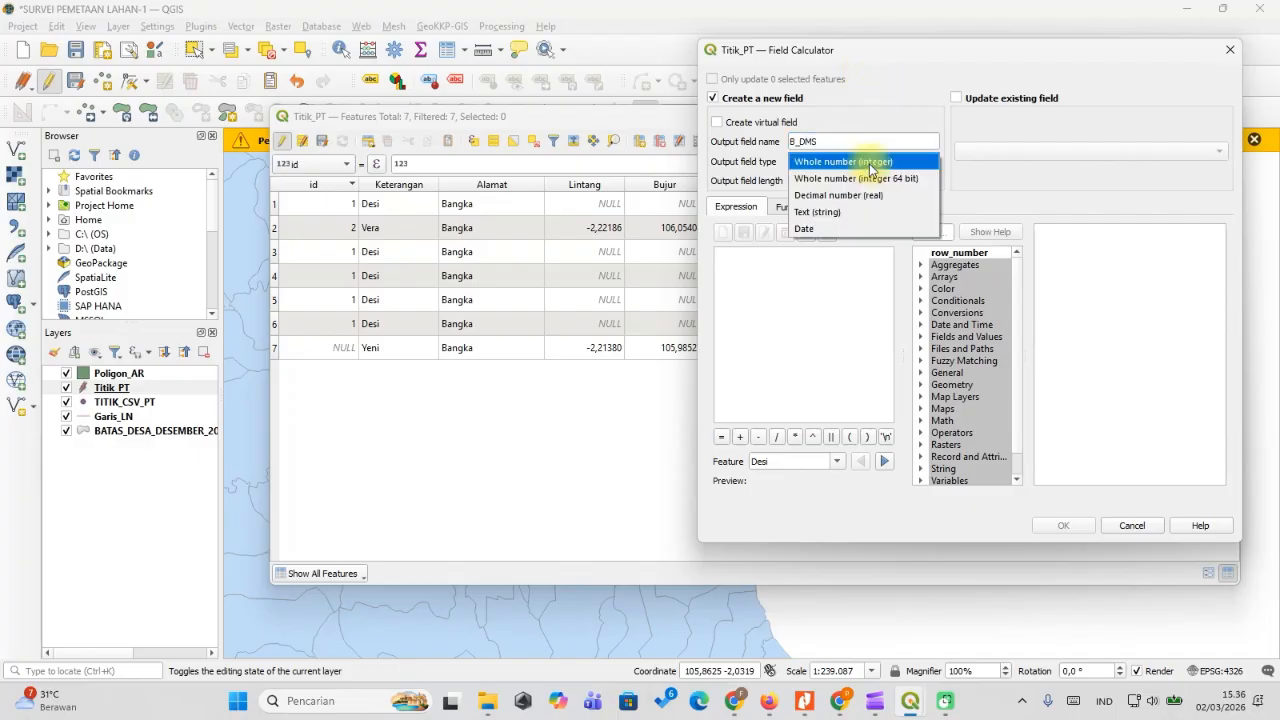
pyautogui.click(835, 212)
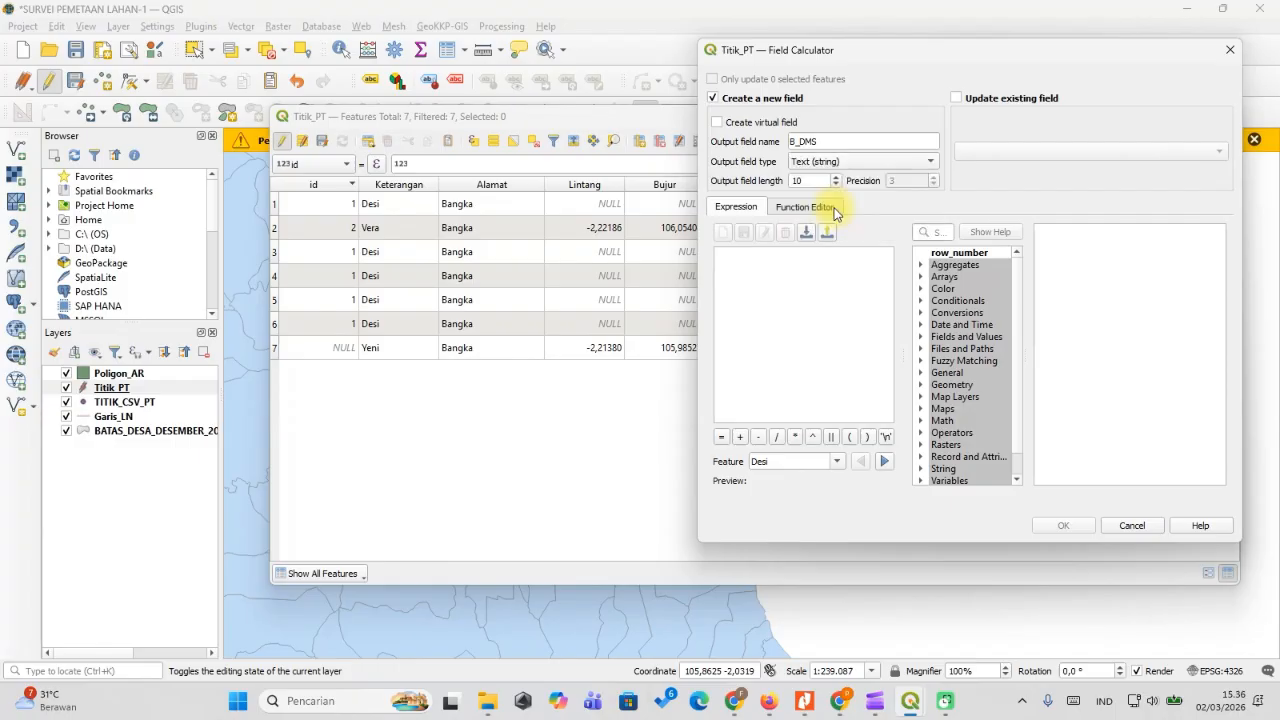
# Build the to_dms expression on Bujur with the 'x' axis and 'suffix' formatting.
pyautogui.click(941, 233)
pyautogui.write('DMS')
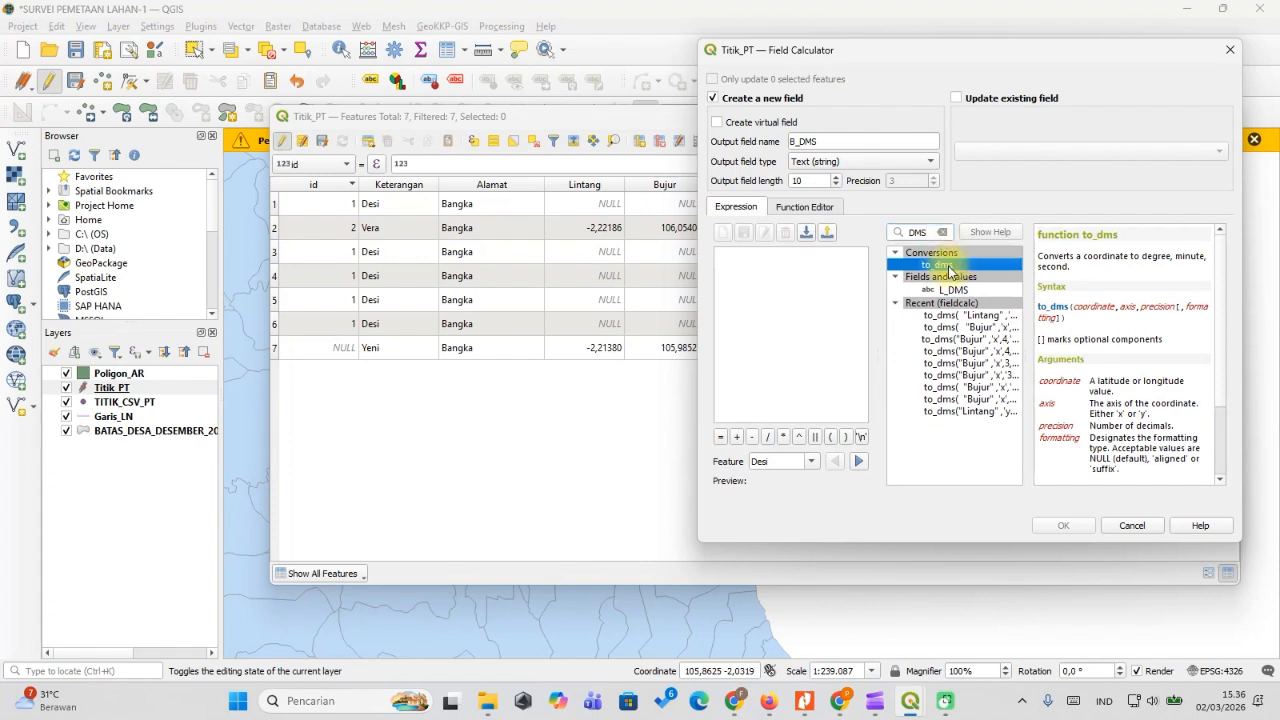
pyautogui.doubleClick(937, 265)
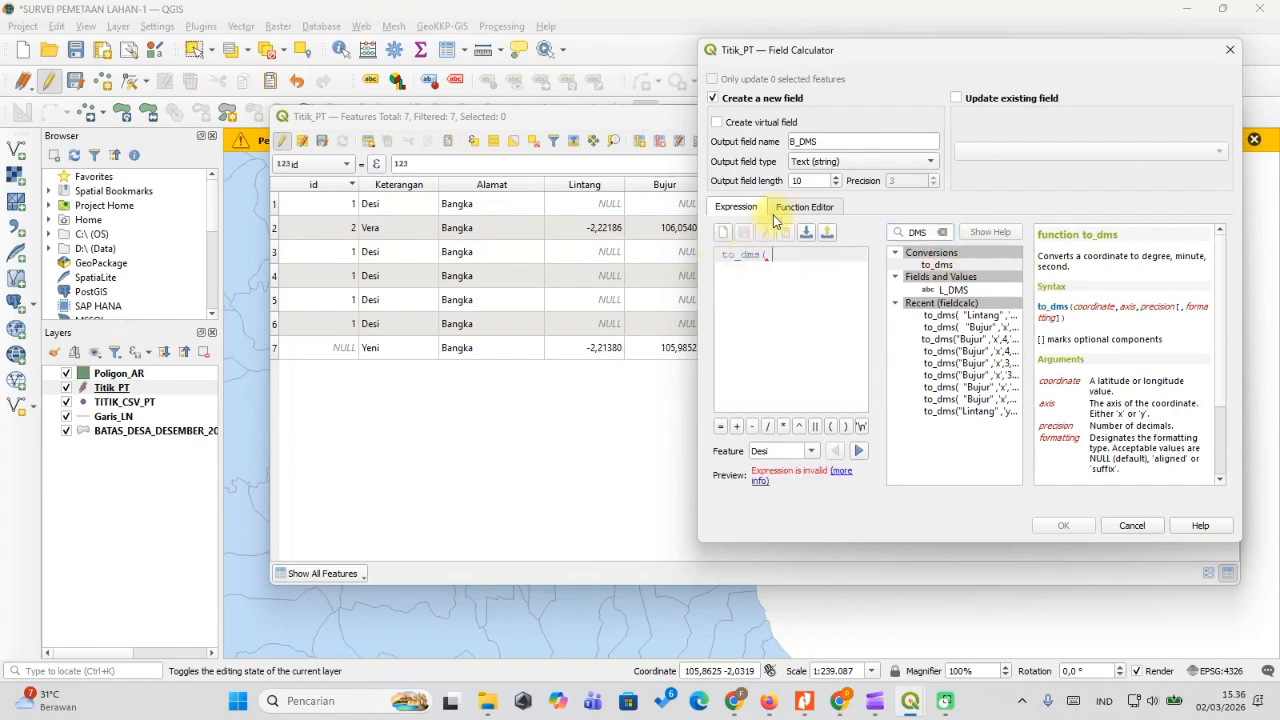
pyautogui.click(942, 231)
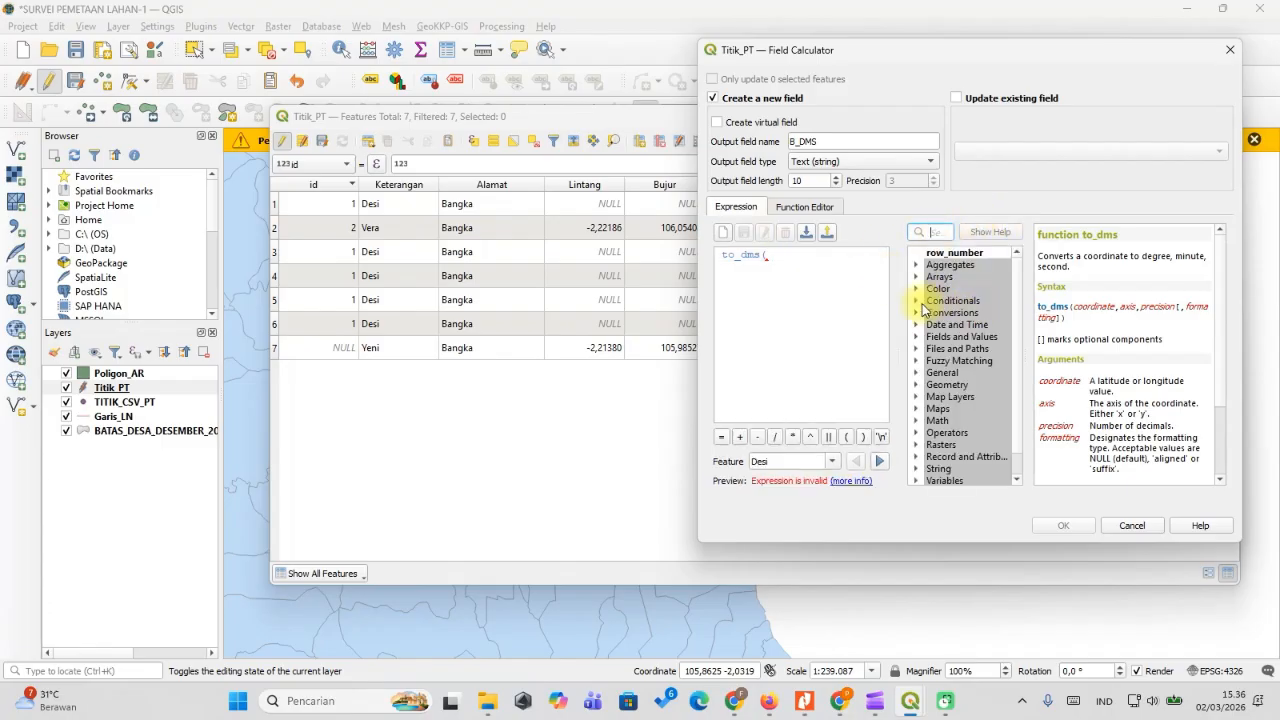
pyautogui.scroll(-1, 915, 414)
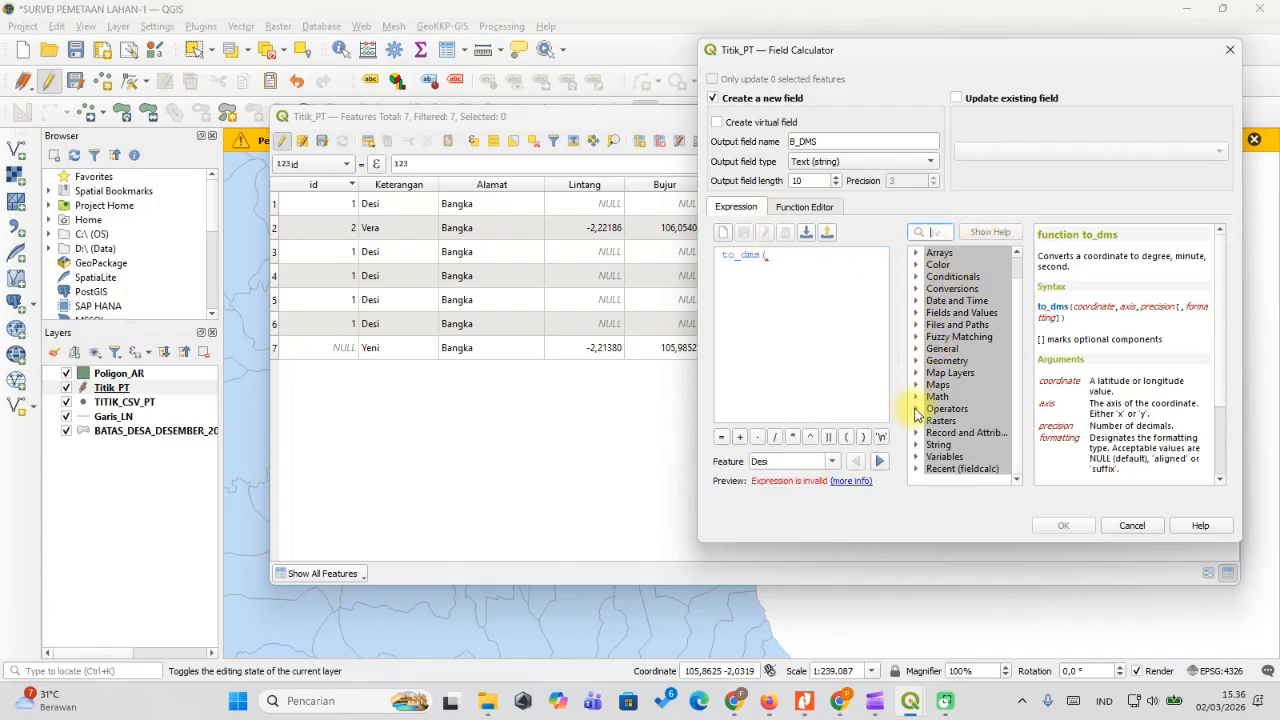
pyautogui.scroll(1, 915, 366)
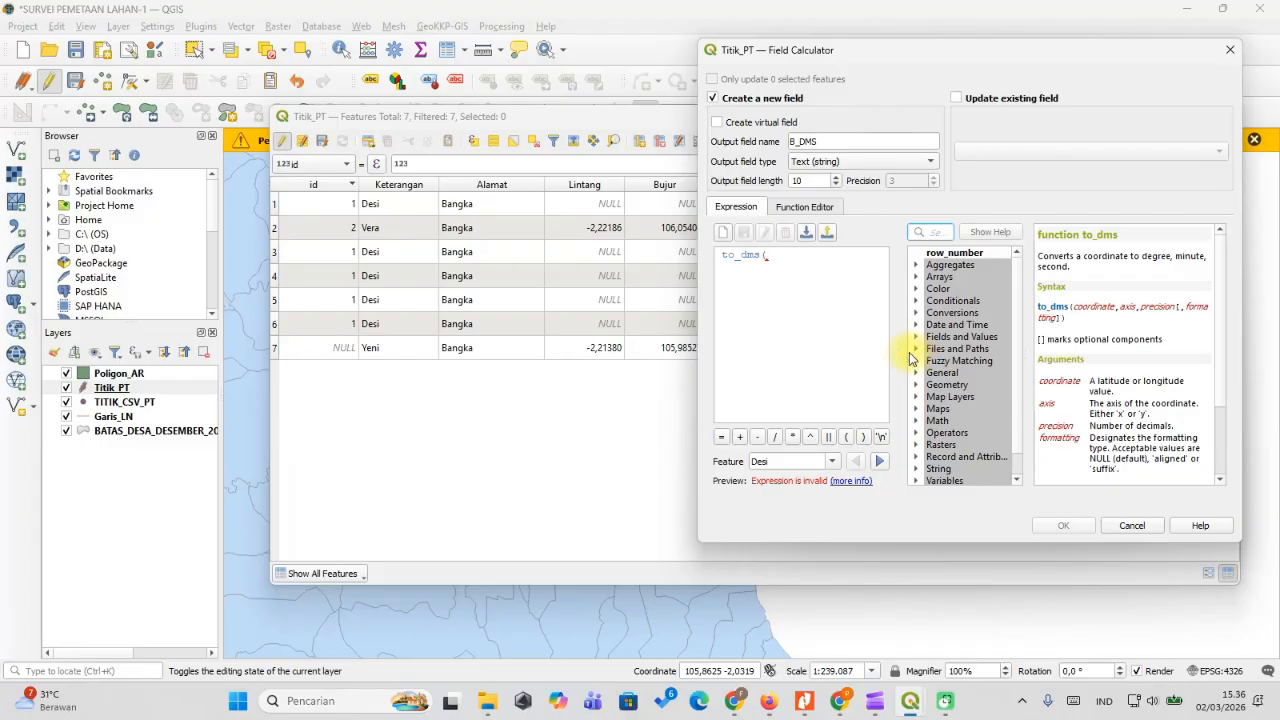
pyautogui.click(916, 337)
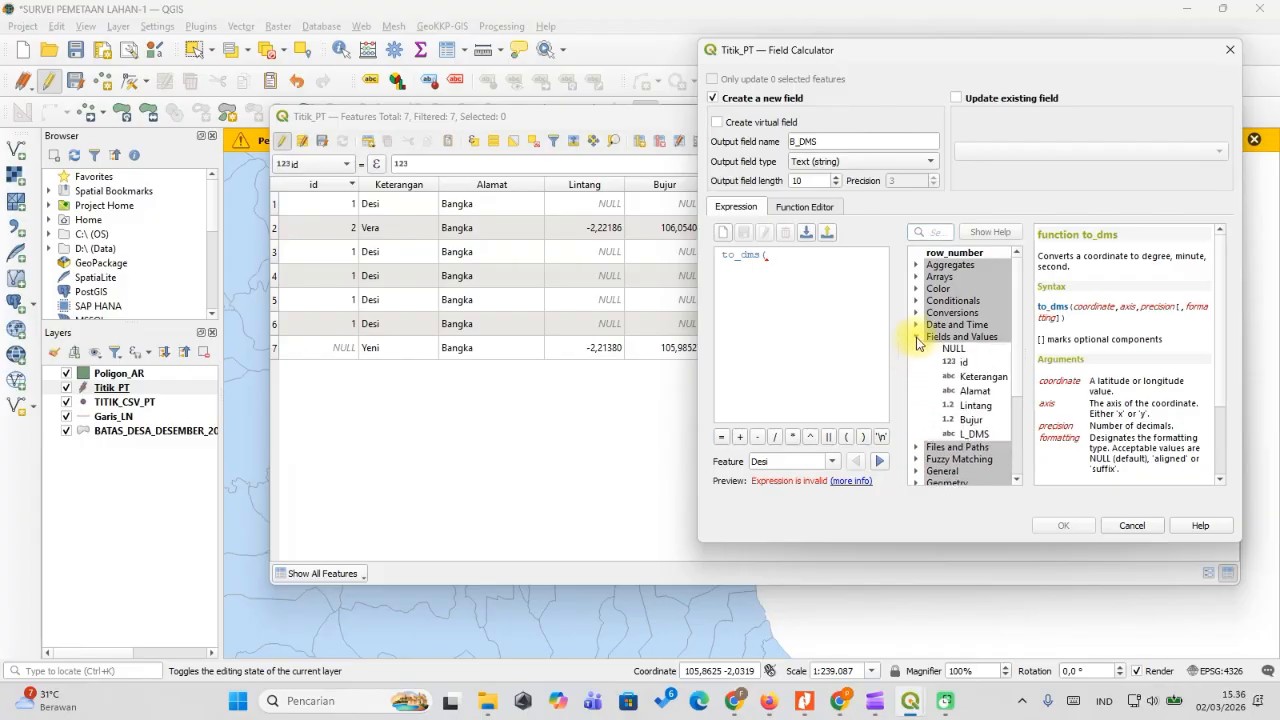
pyautogui.doubleClick(971, 419)
pyautogui.write(',')
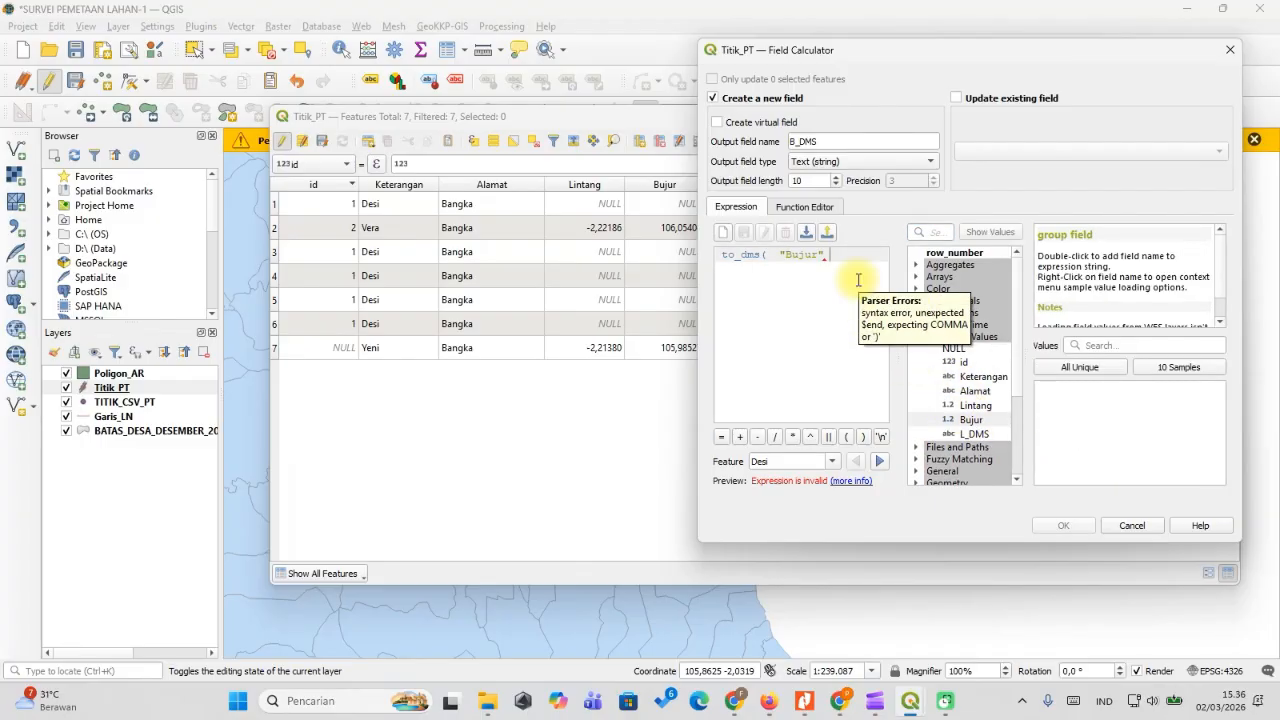
pyautogui.write(',')
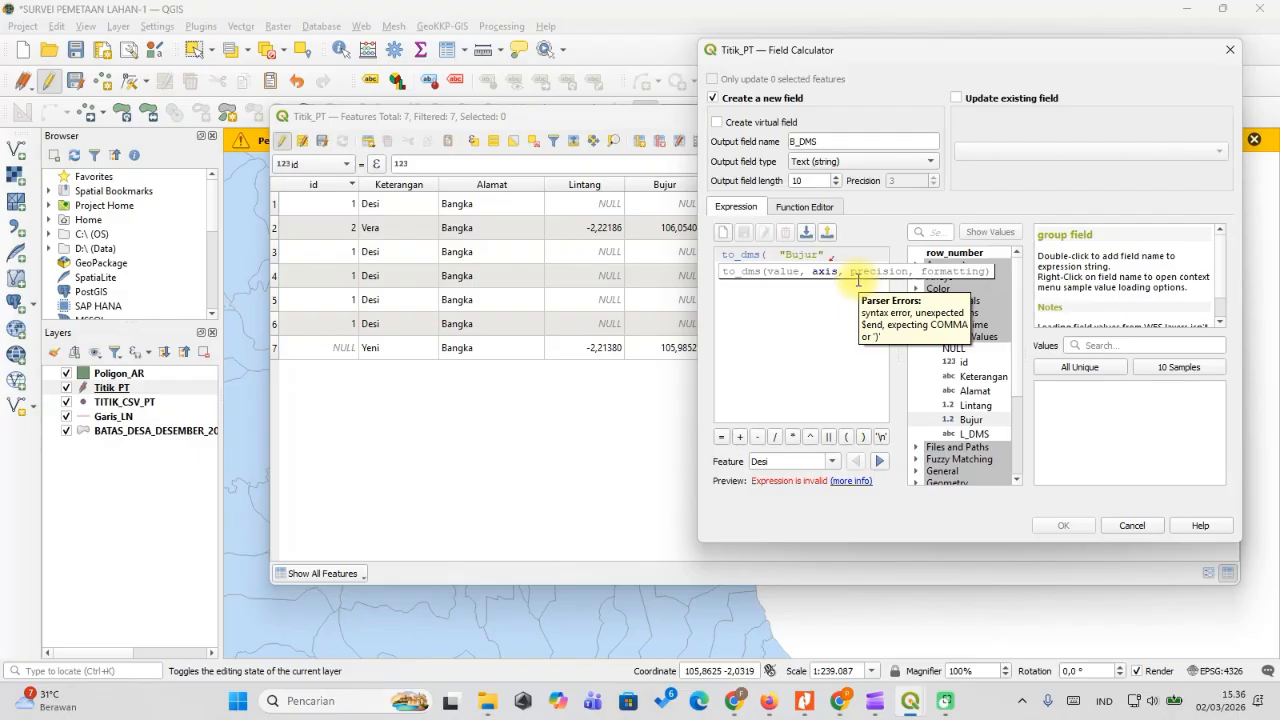
pyautogui.write("'X")
pyautogui.press('BackSpace')
pyautogui.write('x')
pyautogui.write(',')
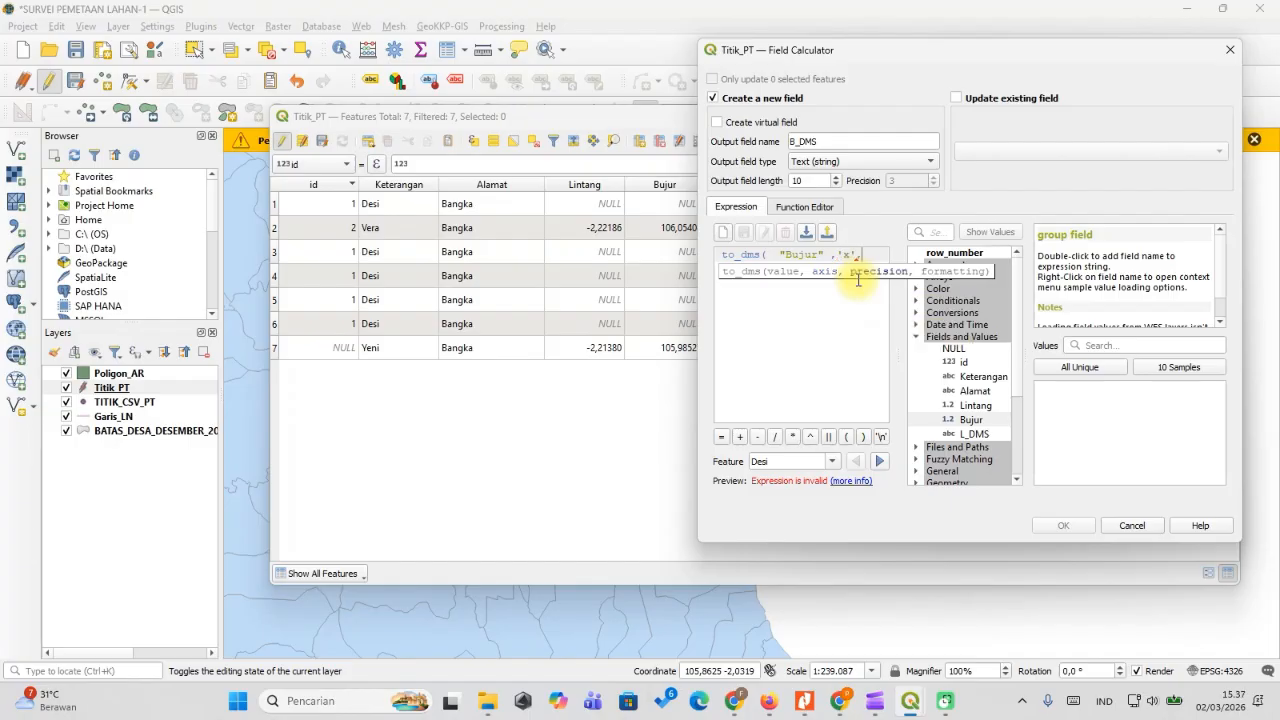
pyautogui.write('2')
pyautogui.write(',')
pyautogui.moveTo(812, 39); pyautogui.dragTo(959, 32)
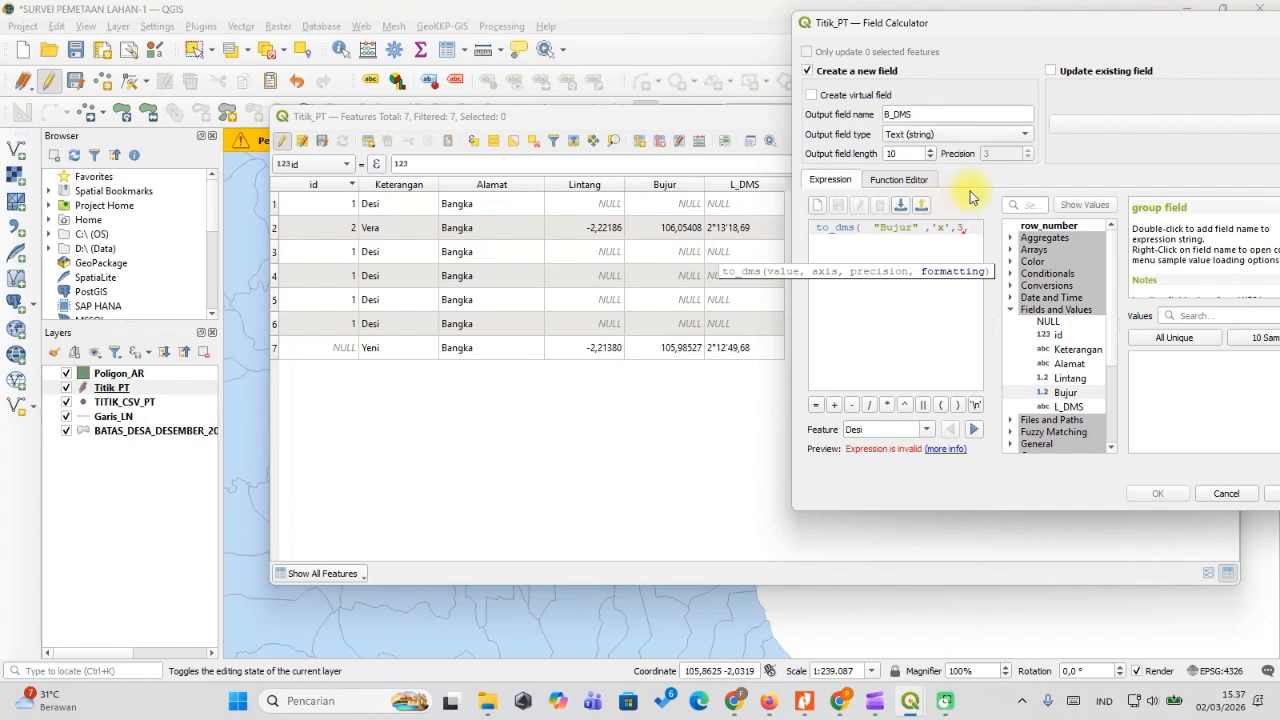
pyautogui.write("'suffix")
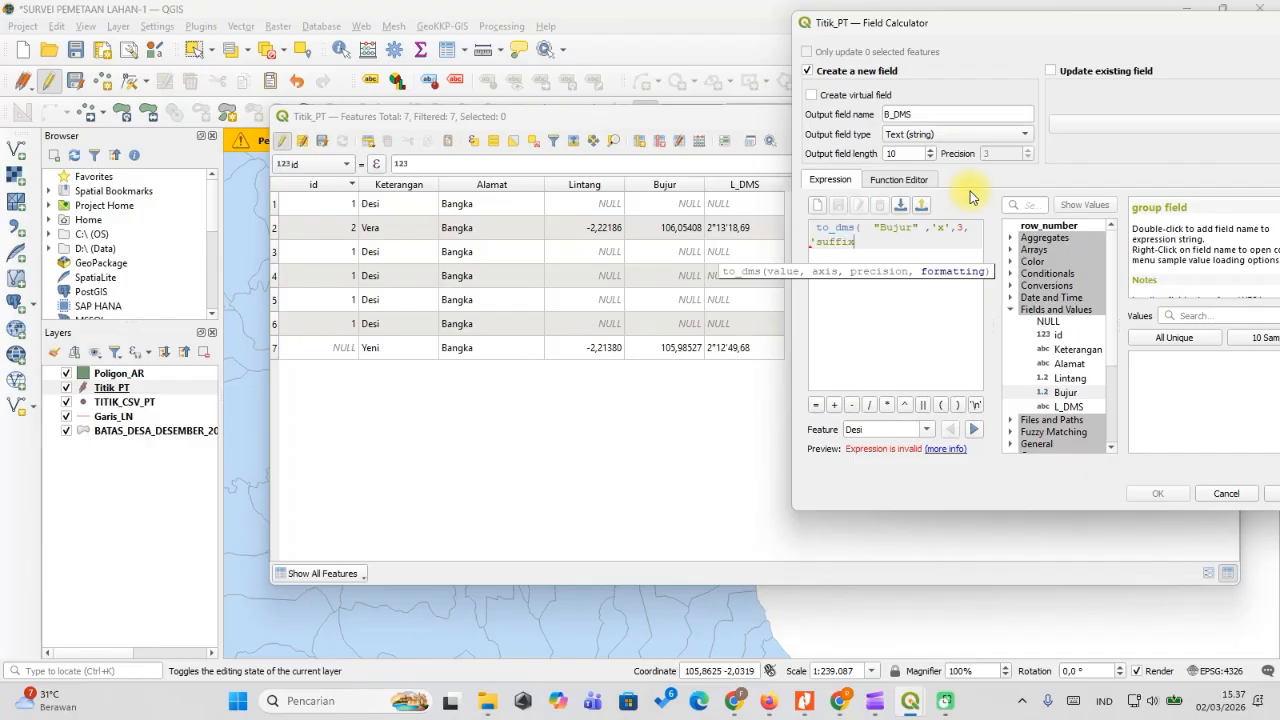
pyautogui.write("')")
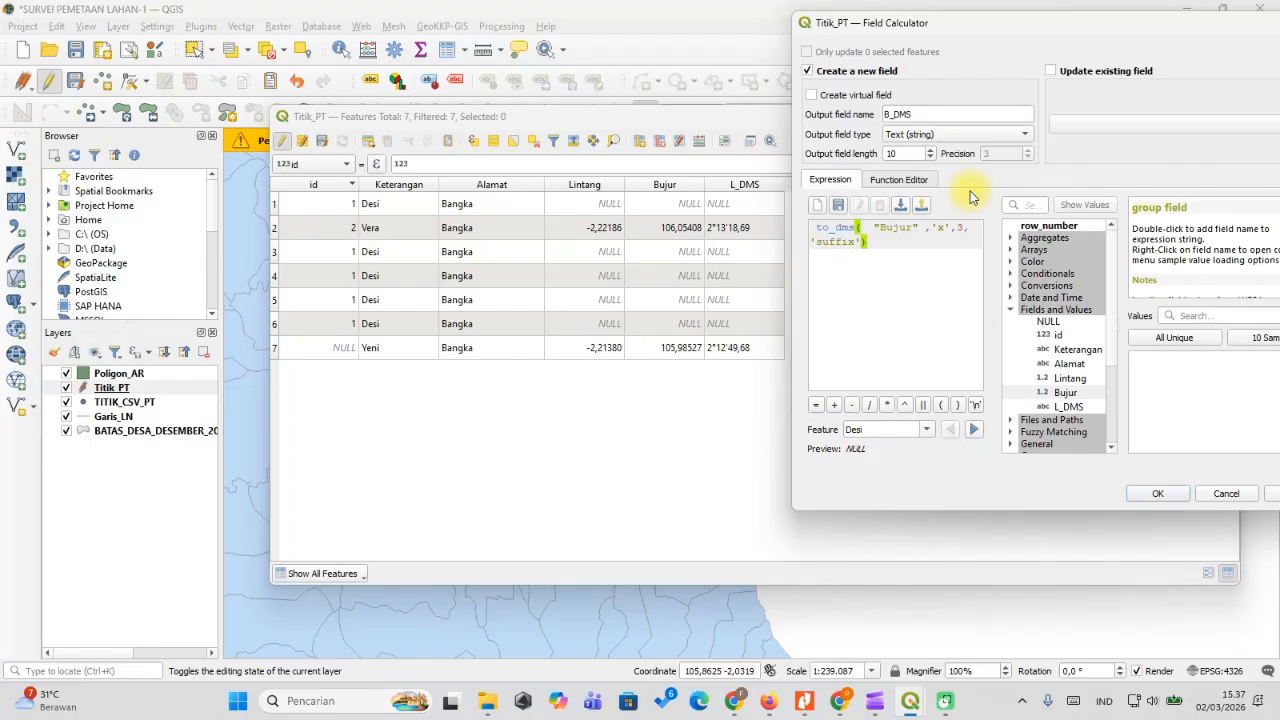
# Create the B_DMS column, then select the Garis_LN layer in the Layers panel.
pyautogui.click(1158, 494)
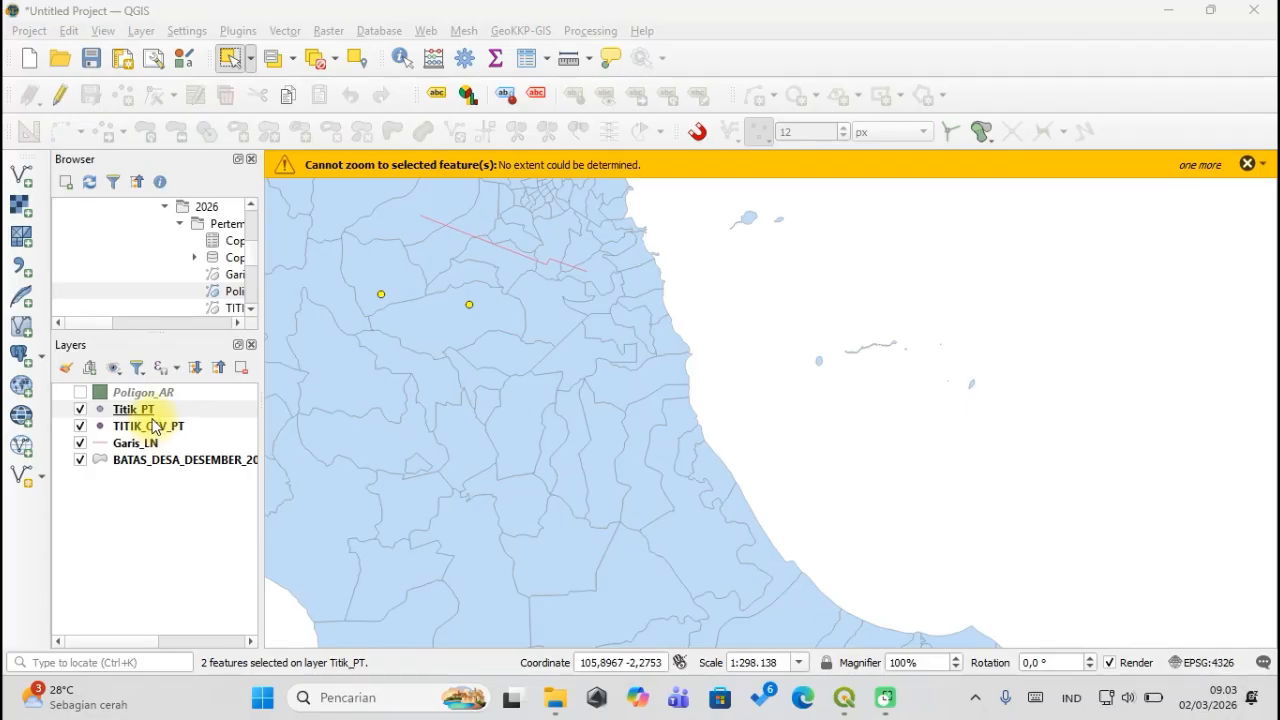
pyautogui.scroll(1, 492, 217)
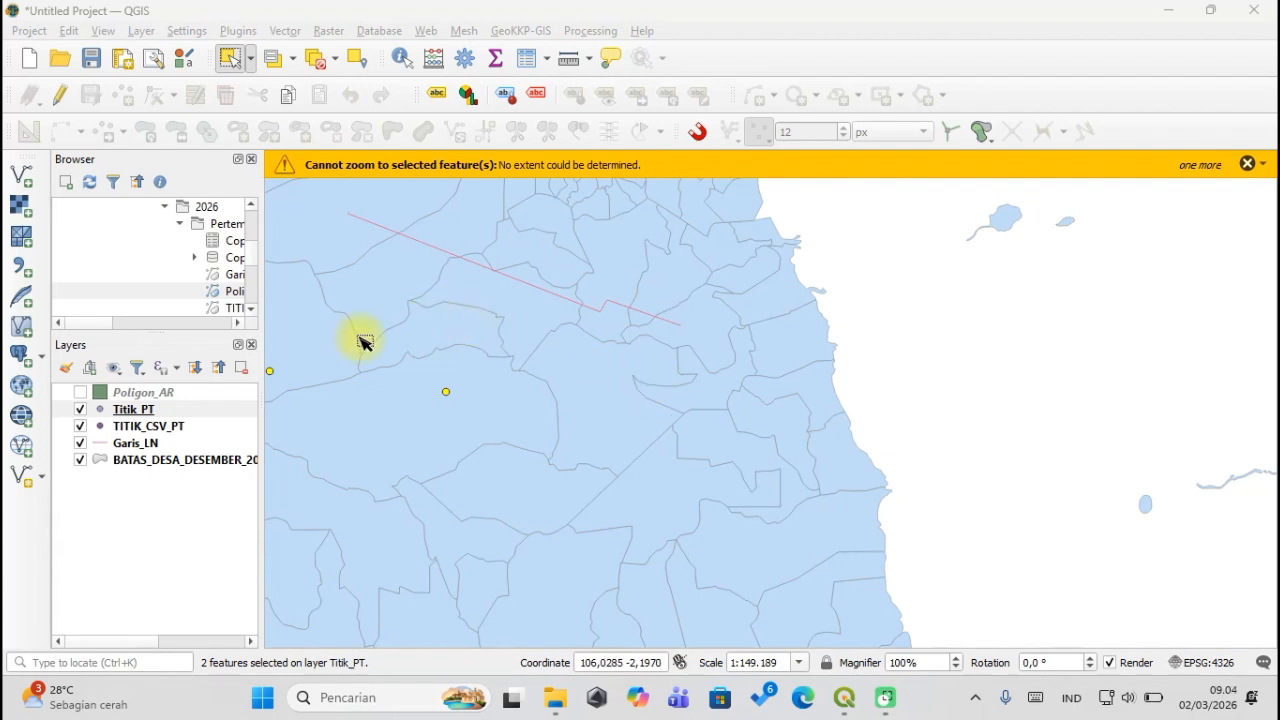
pyautogui.click(160, 427)
pyautogui.click(133, 445)
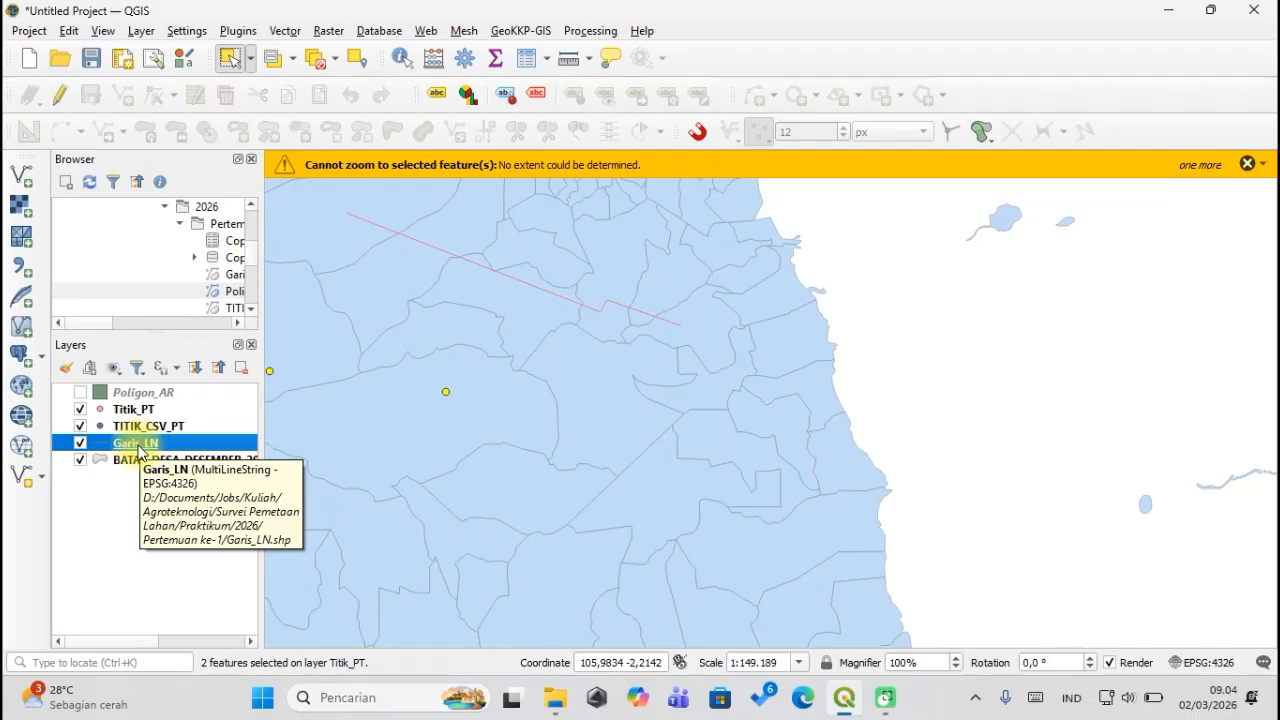
# Open Garis_LN's attribute table as a window over the map, enable editing, and launch its Field Calculator.
pyautogui.rightClick(139, 452)
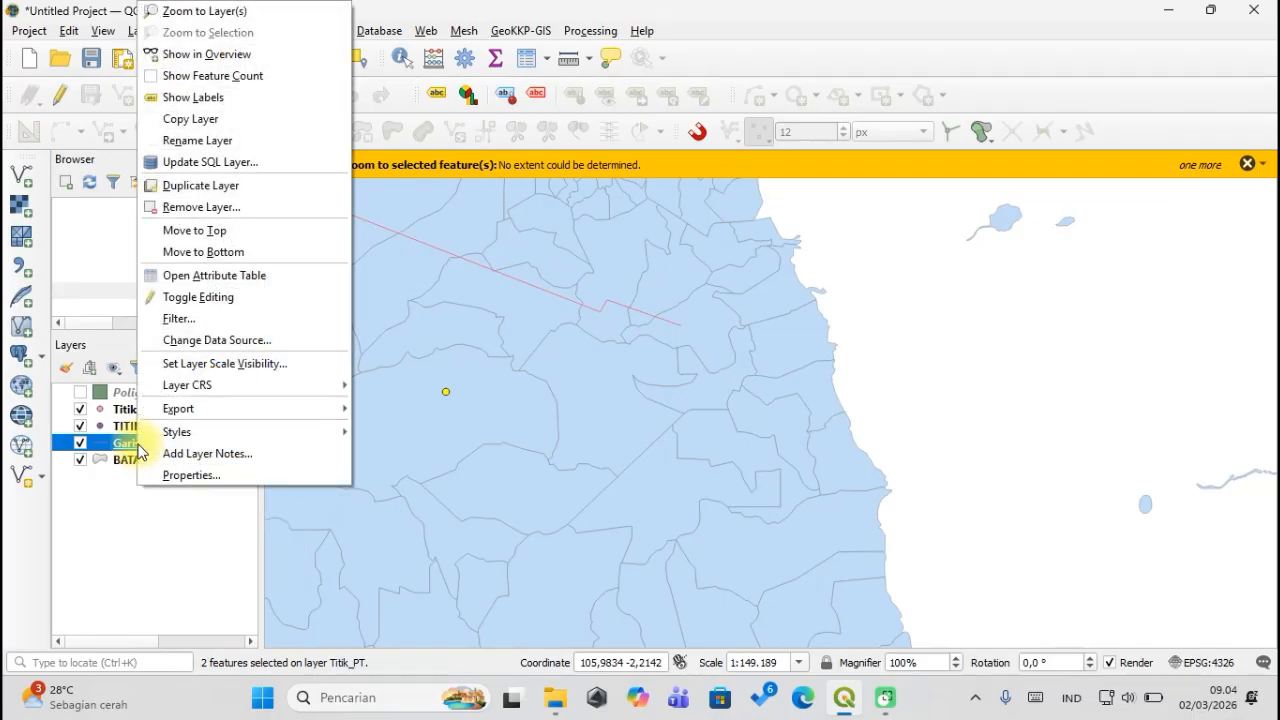
pyautogui.click(222, 278)
pyautogui.doubleClick(357, 14)
pyautogui.moveTo(378, 20); pyautogui.dragTo(486, 80)
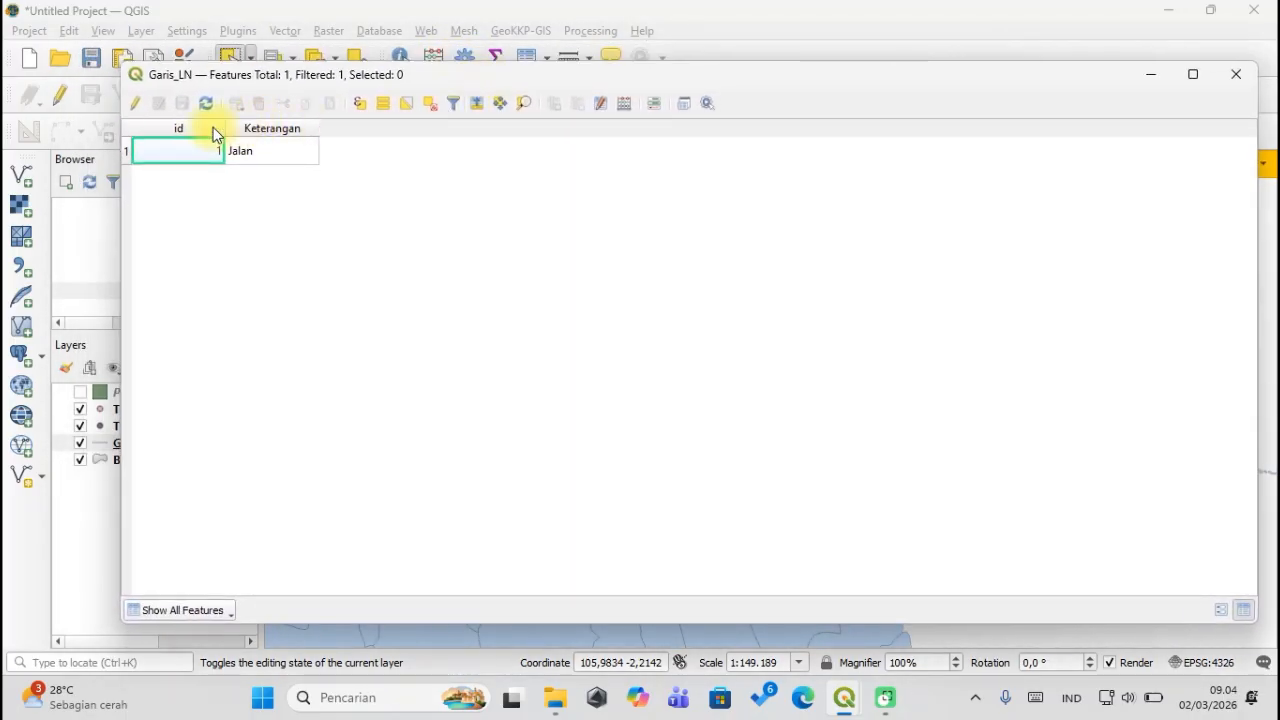
pyautogui.click(136, 104)
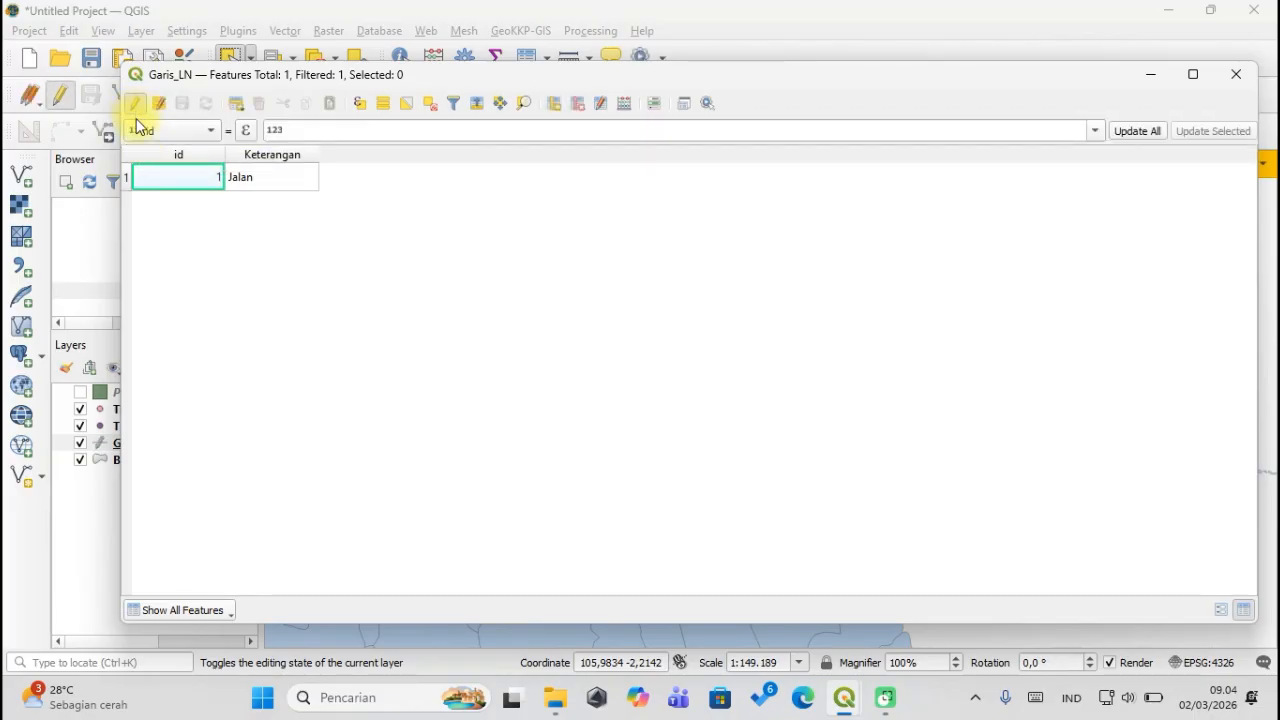
pyautogui.click(623, 104)
pyautogui.moveTo(735, 22); pyautogui.dragTo(650, 37)
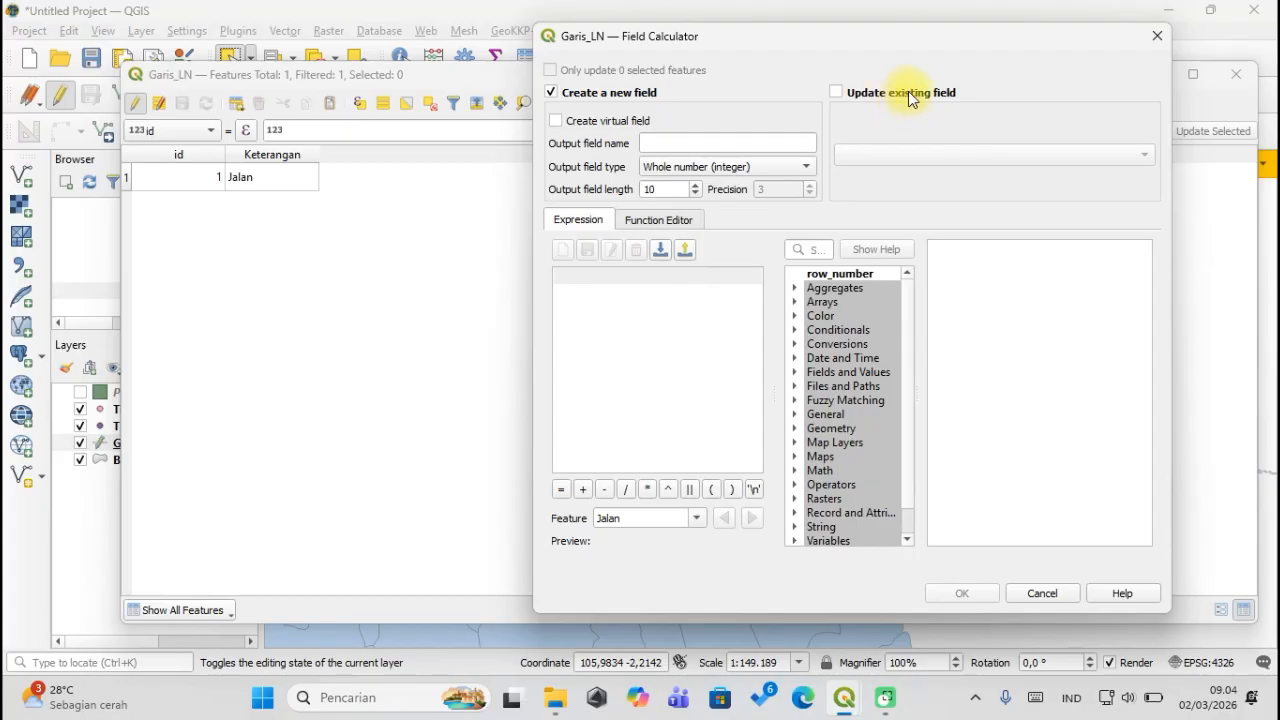
# Name the new output field Panjang with type Decimal number (real).
pyautogui.click(703, 146)
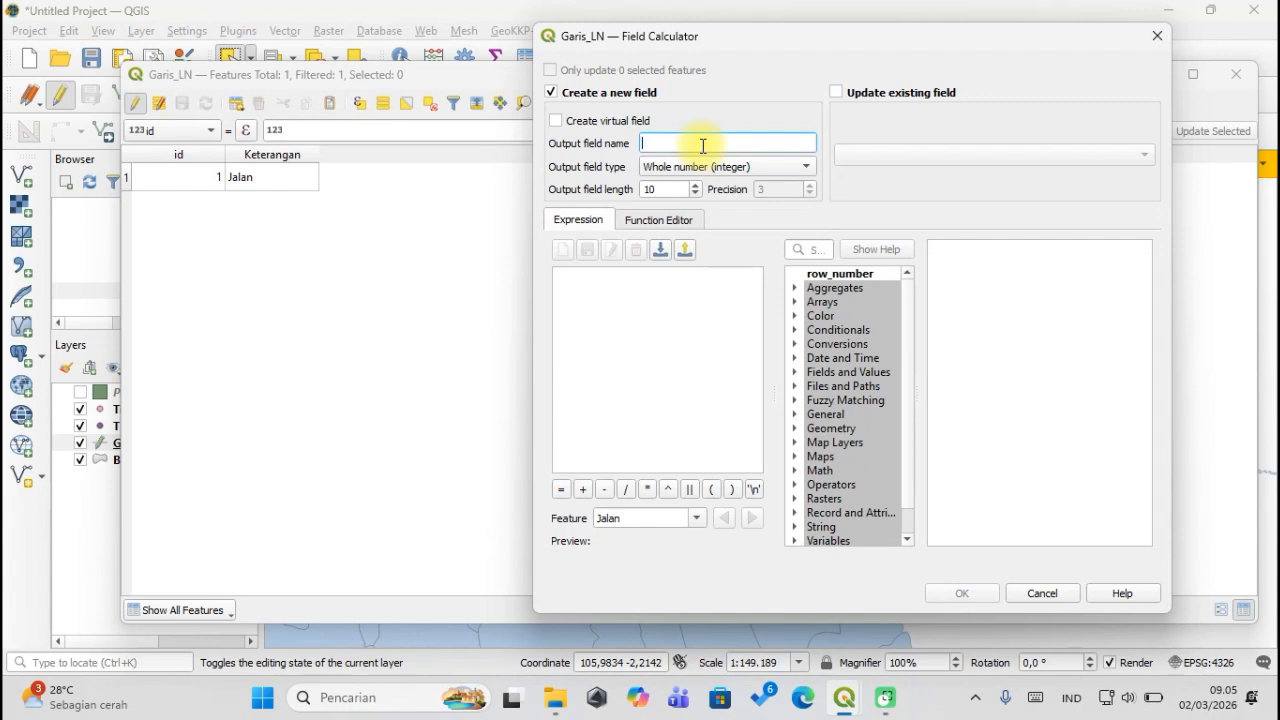
pyautogui.write('Panjang')
pyautogui.click(729, 172)
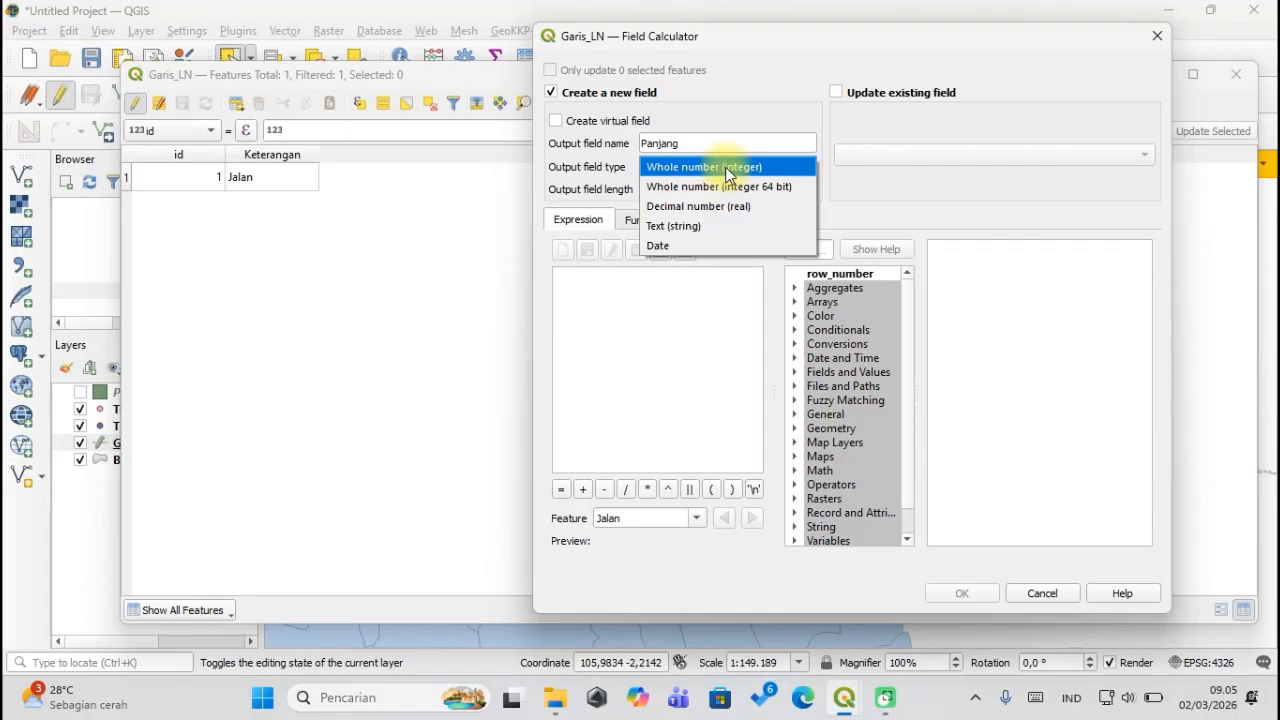
pyautogui.click(735, 207)
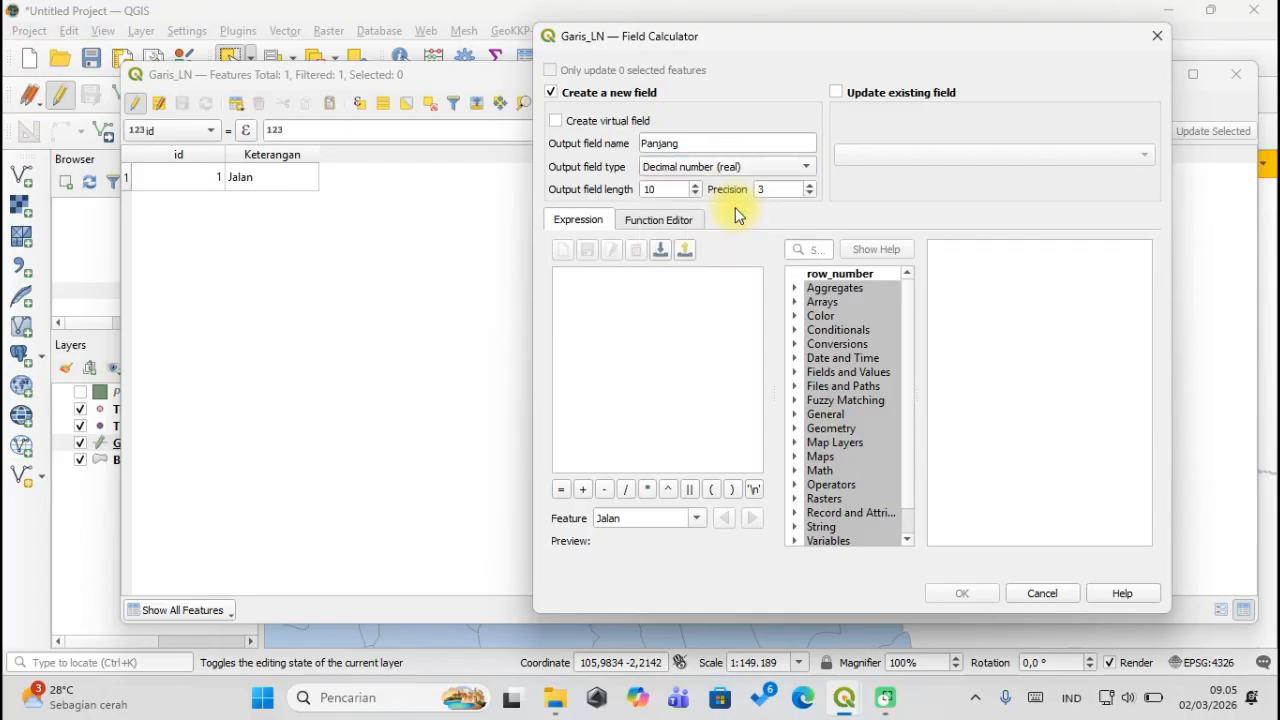
# Fill Panjang with the $length expression and create the column.
pyautogui.click(675, 305)
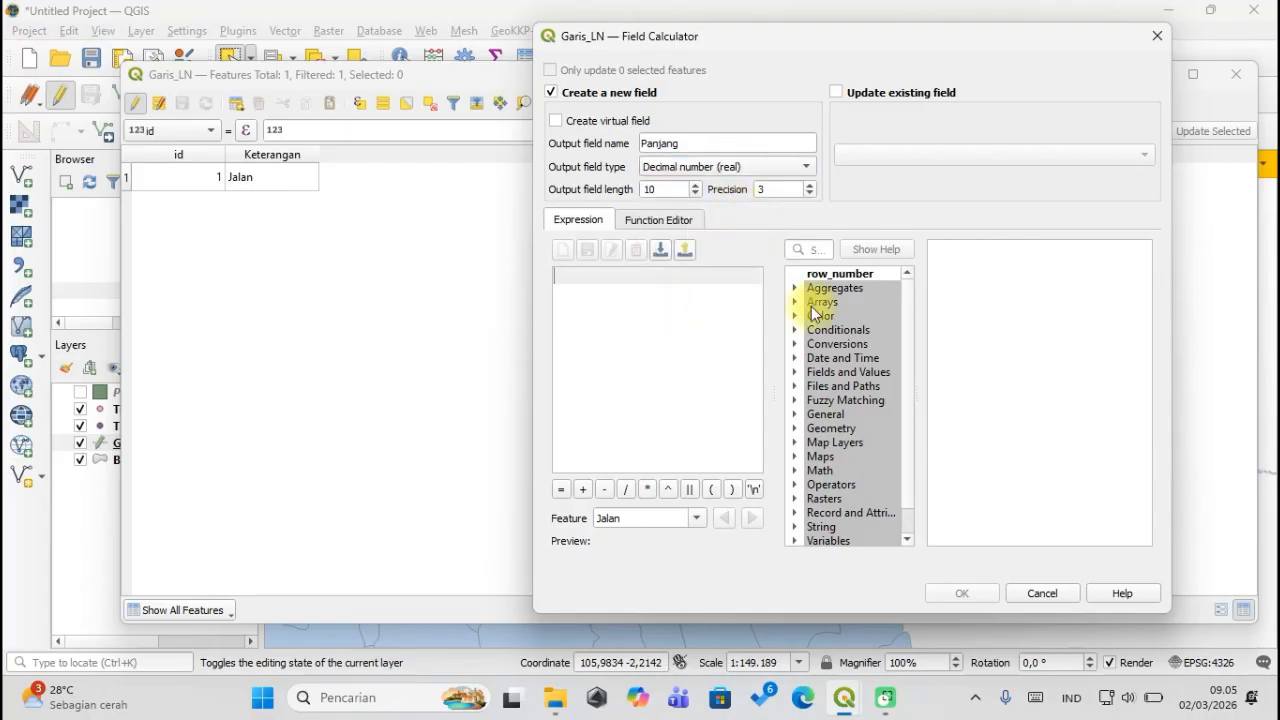
pyautogui.click(812, 249)
pyautogui.write('$')
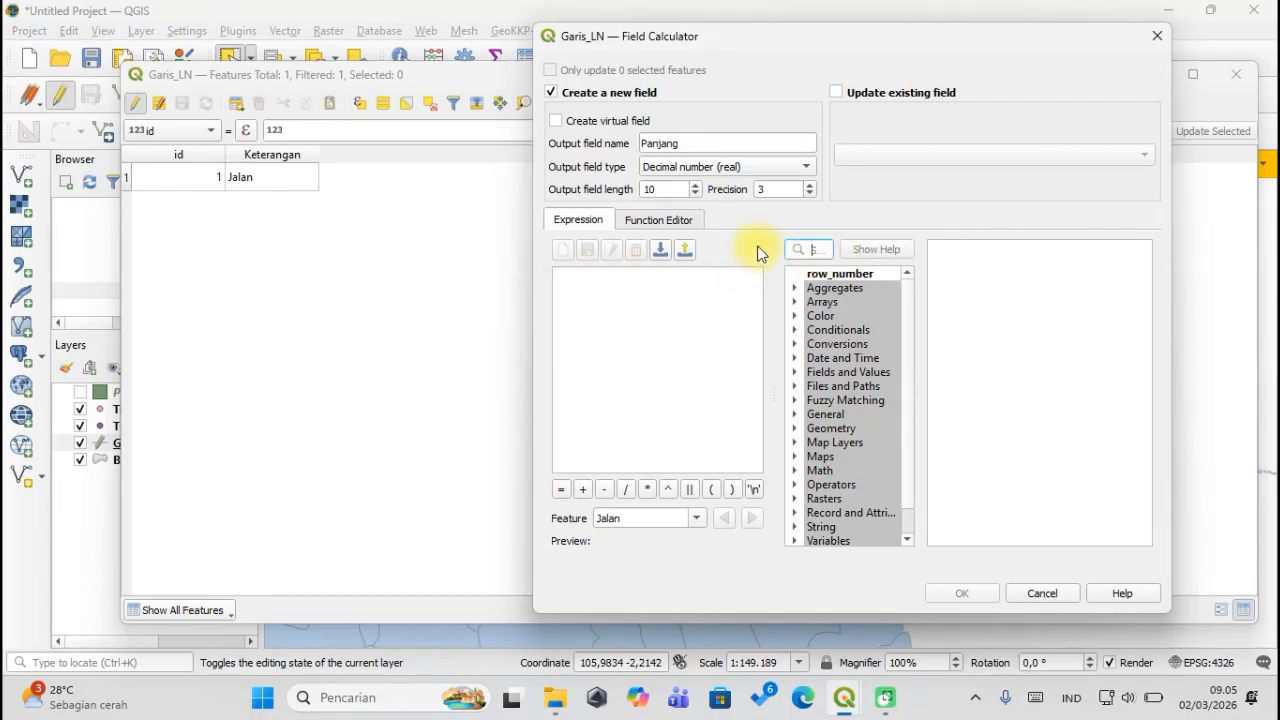
pyautogui.write('leng')
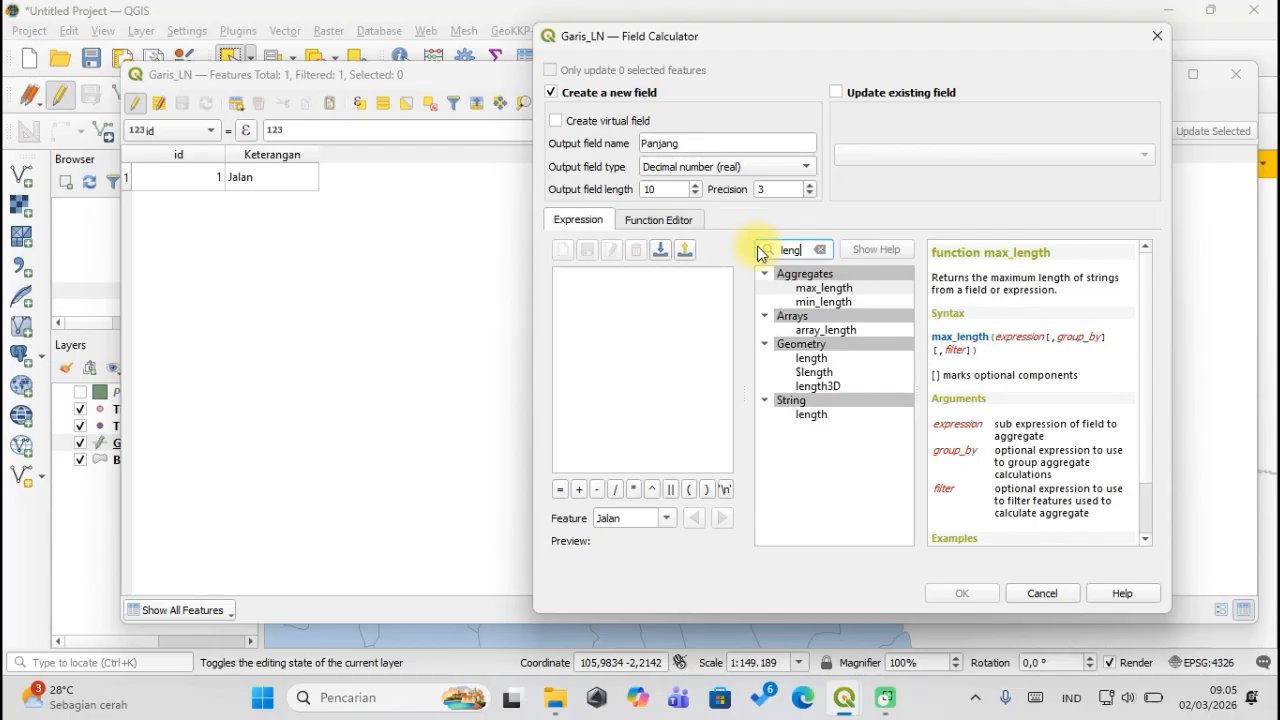
pyautogui.write('h')
pyautogui.press('BackSpace')
pyautogui.write('th')
pyautogui.click(826, 358)
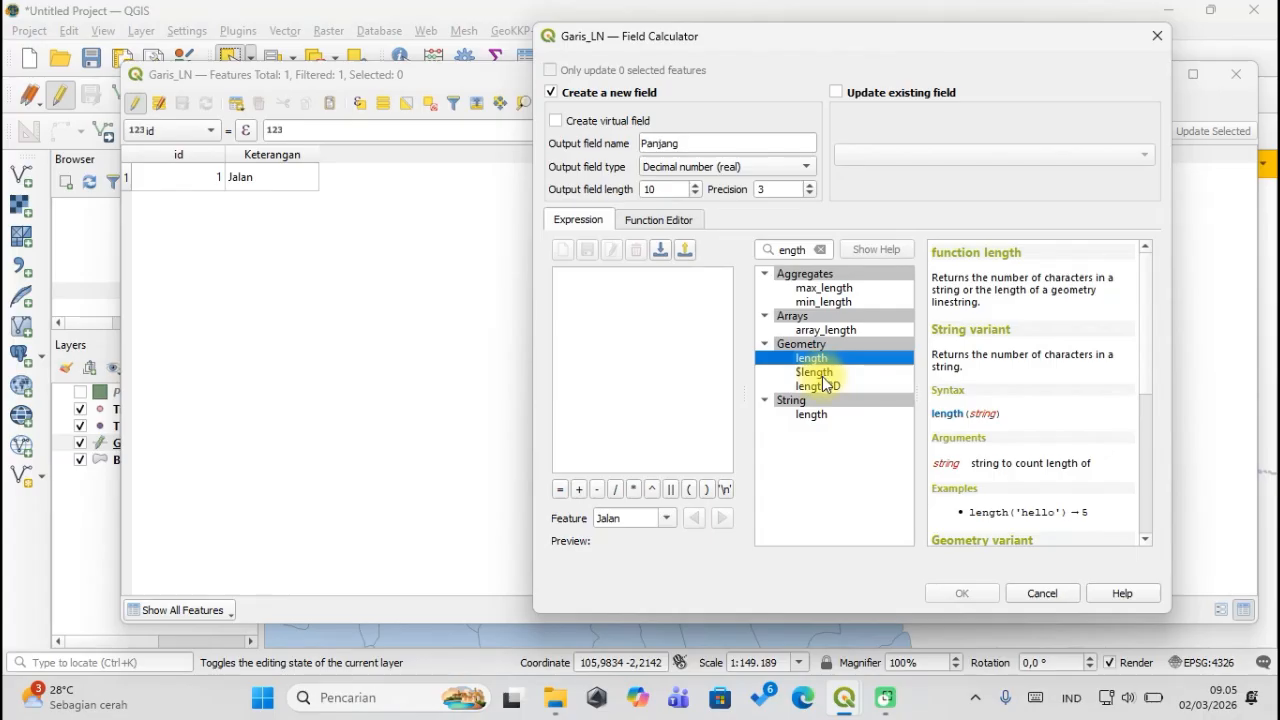
pyautogui.doubleClick(818, 372)
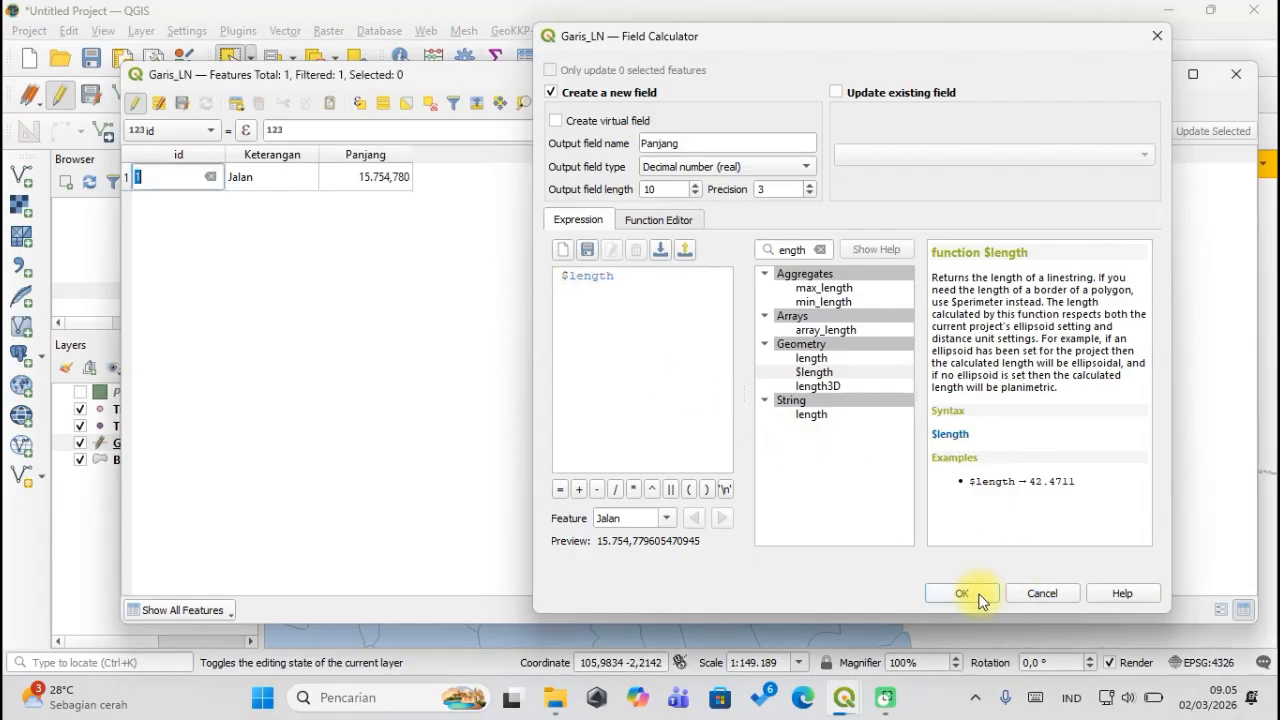
pyautogui.click(978, 594)
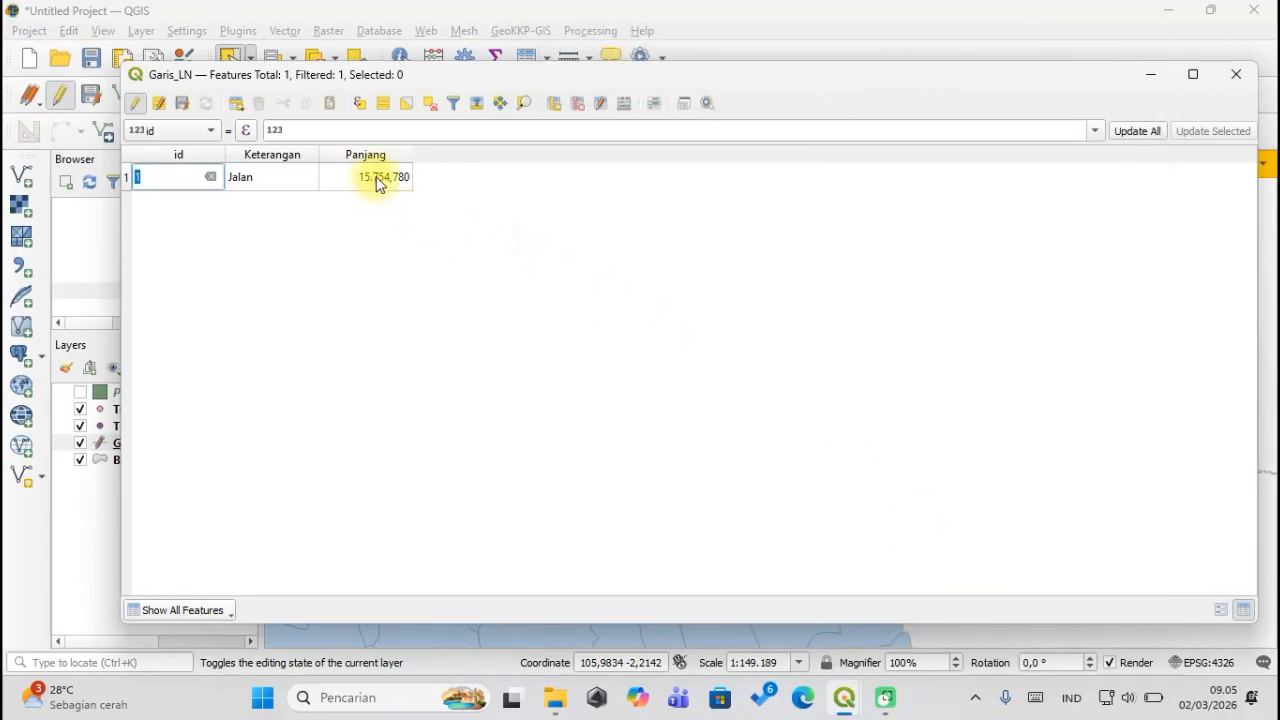
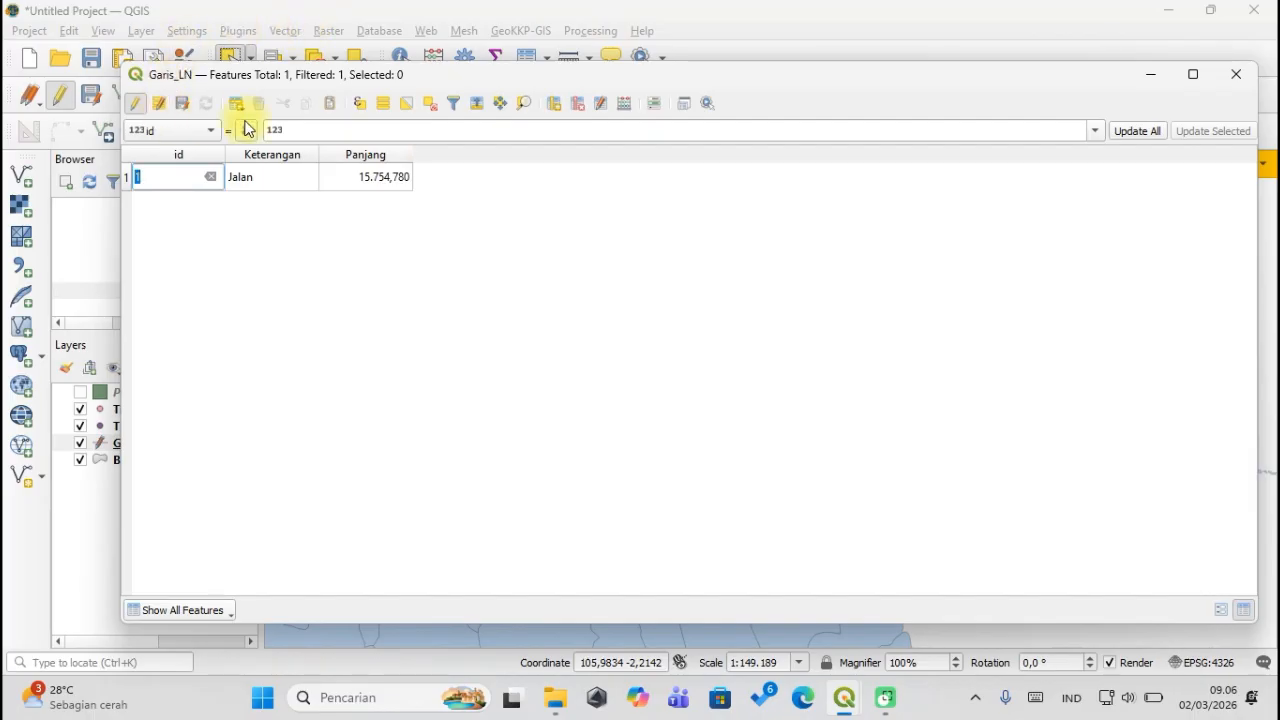
# Reopen the Field Calculator for Garis_LN and nudge its window into place.
pyautogui.click(626, 104)
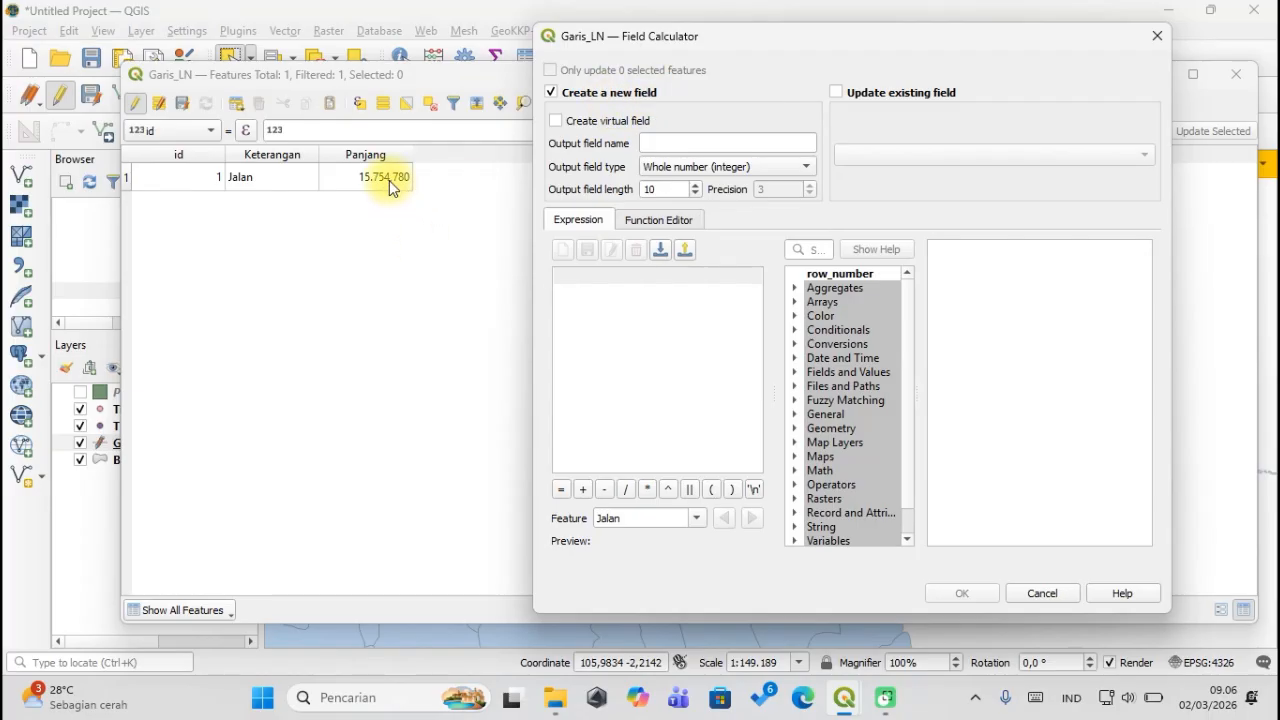
pyautogui.click(1157, 36)
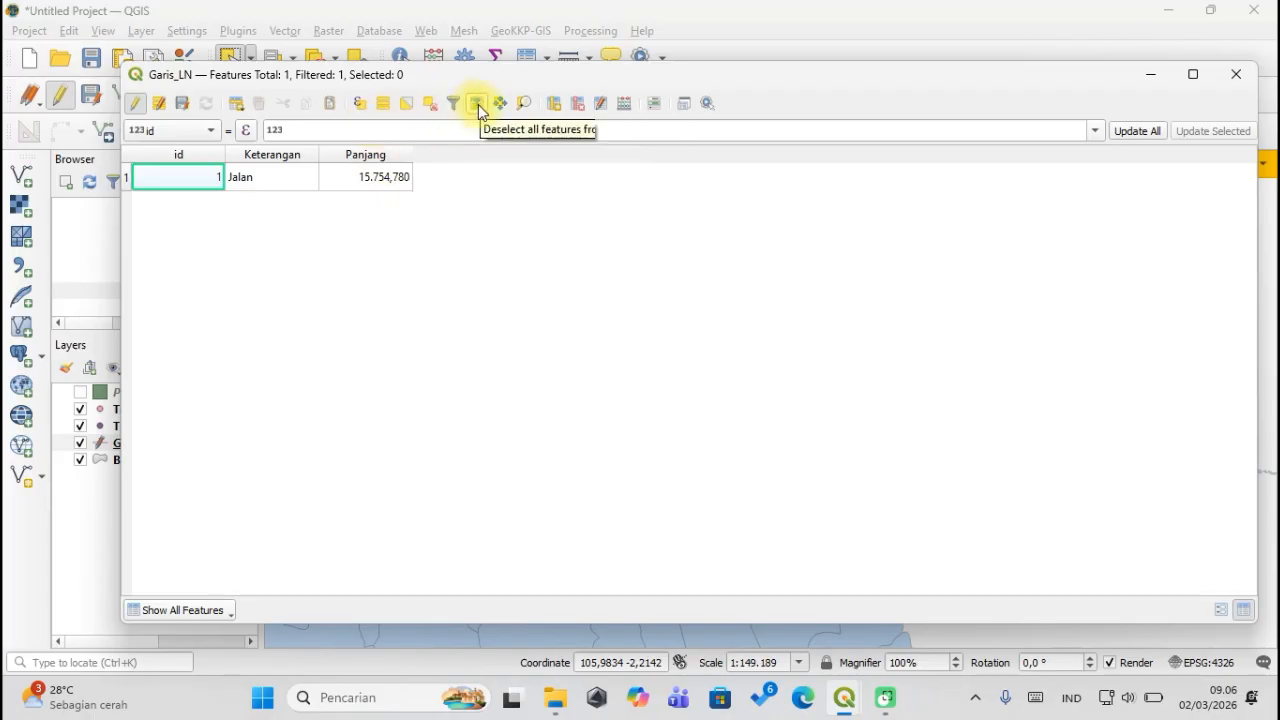
pyautogui.click(623, 104)
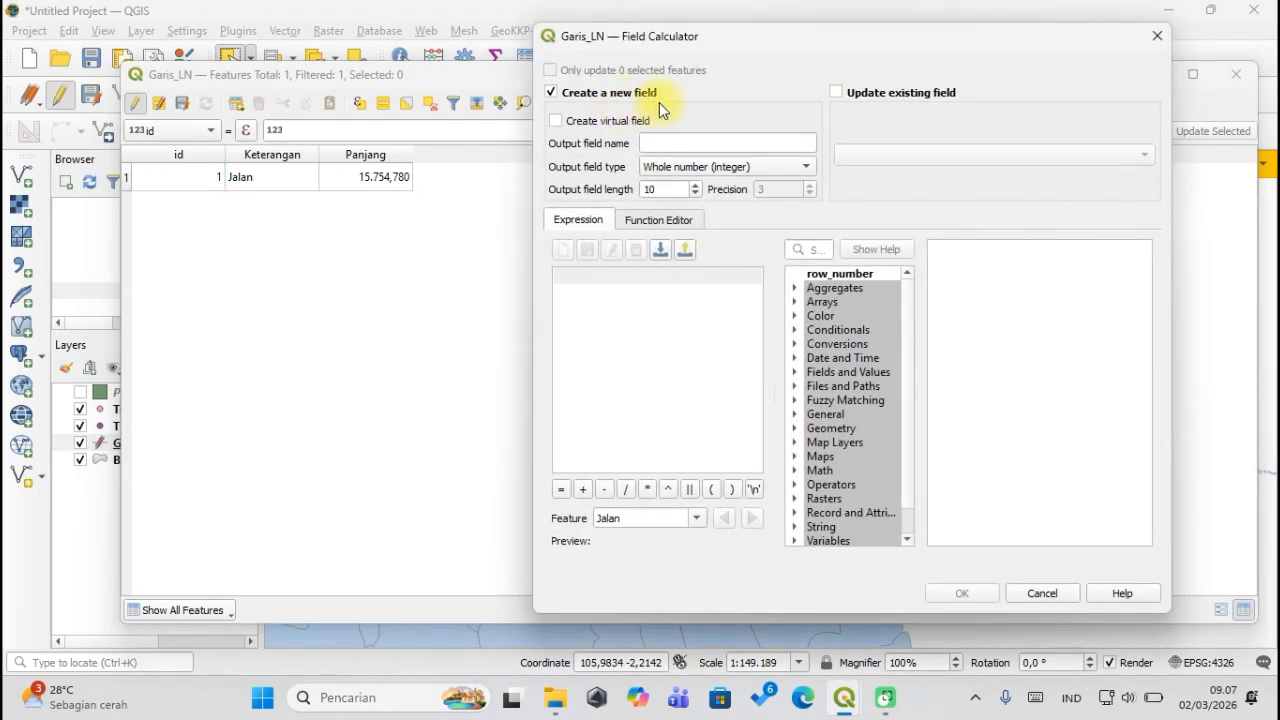
pyautogui.moveTo(686, 50)
pyautogui.mouseDown()
pyautogui.moveTo(755, 142)
pyautogui.moveTo(688, 85)
pyautogui.moveTo(696, 99)
pyautogui.moveTo(615, 89)
pyautogui.moveTo(612, 62)
pyautogui.moveTo(674, 56)
pyautogui.mouseUp()
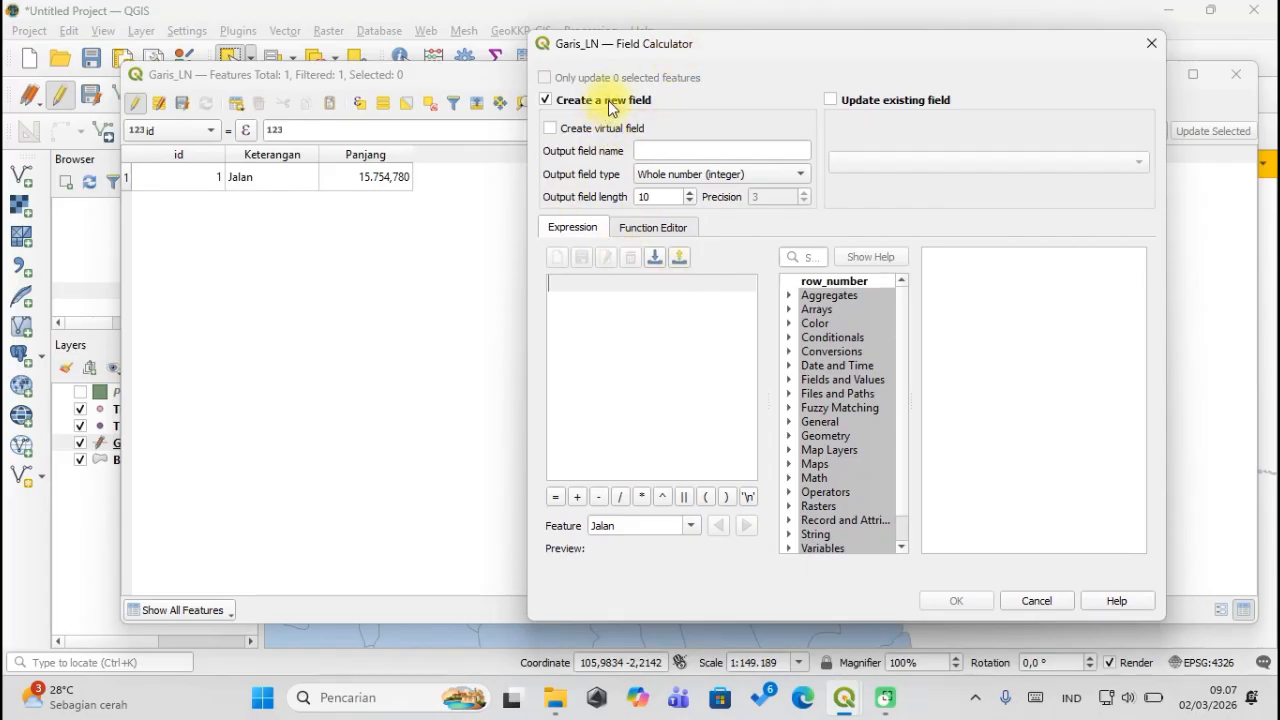
# Keep 'Create a new field' on and name the output field Panjang_KM.
pyautogui.click(608, 100)
pyautogui.click(608, 100)
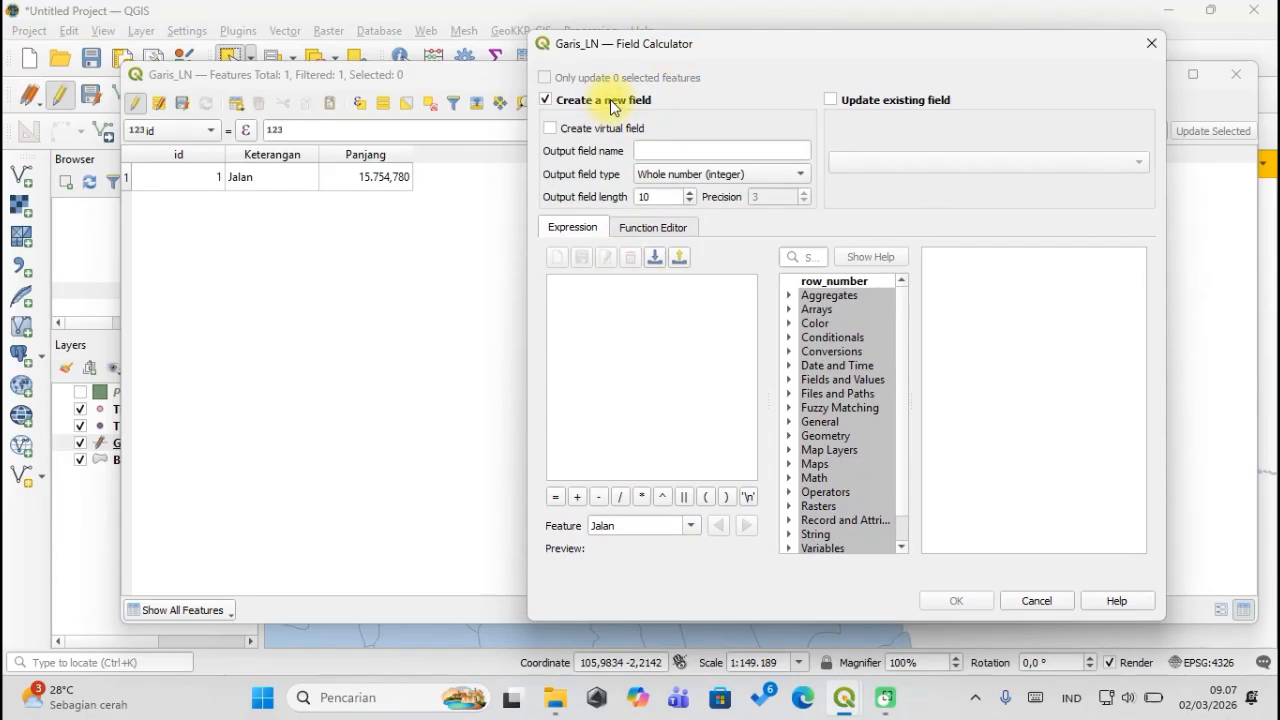
pyautogui.click(665, 151)
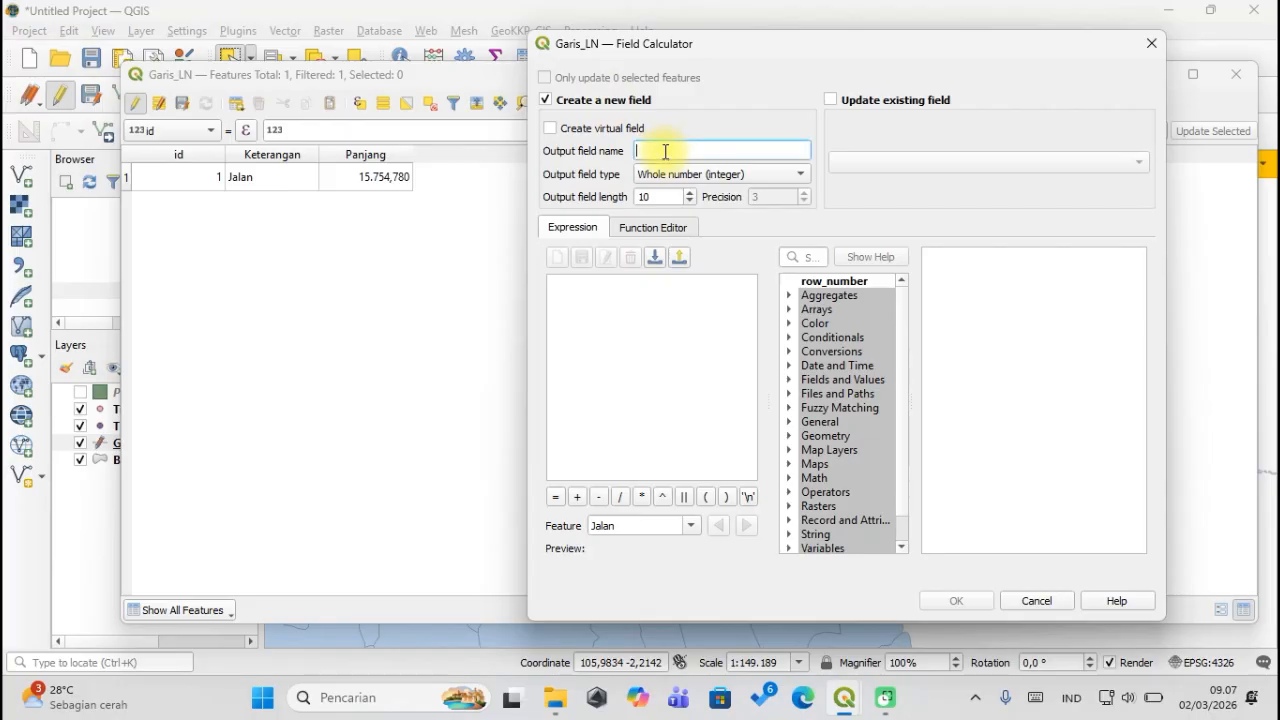
pyautogui.write('Pnaj')
pyautogui.press('BackSpace')
pyautogui.press('BackSpace')
pyautogui.write('njang_KM')
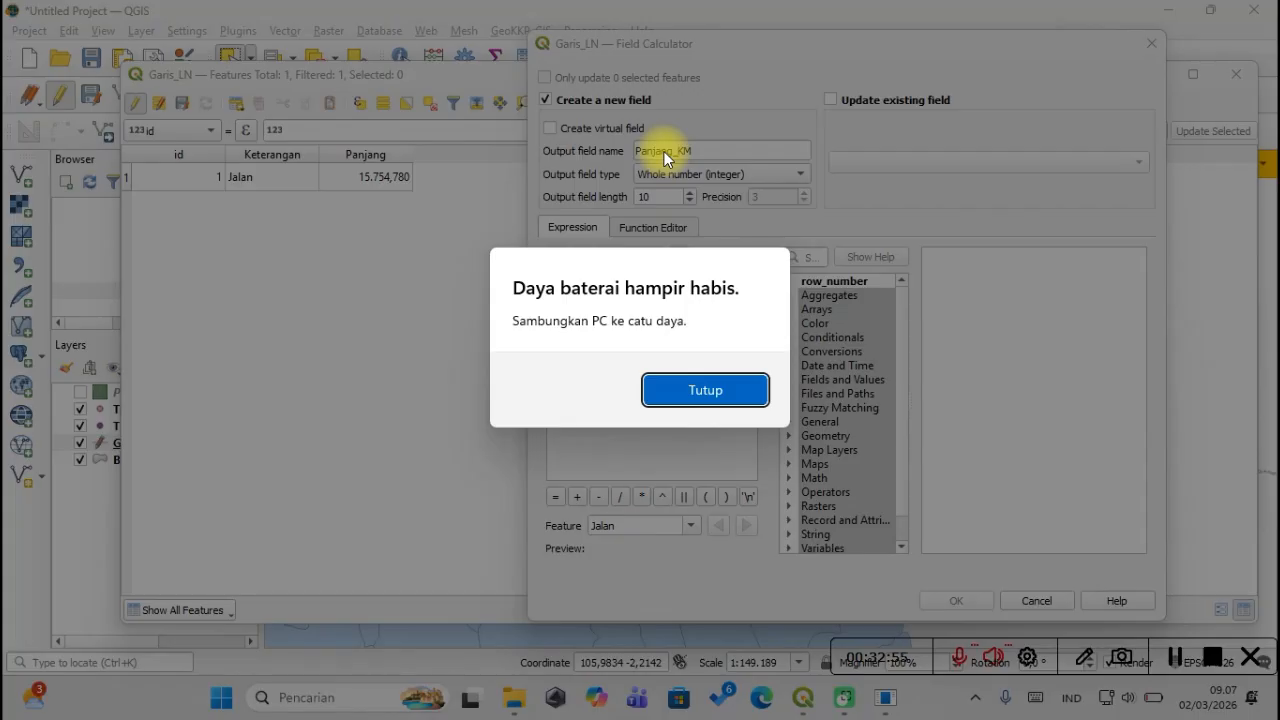
pyautogui.click(666, 399)
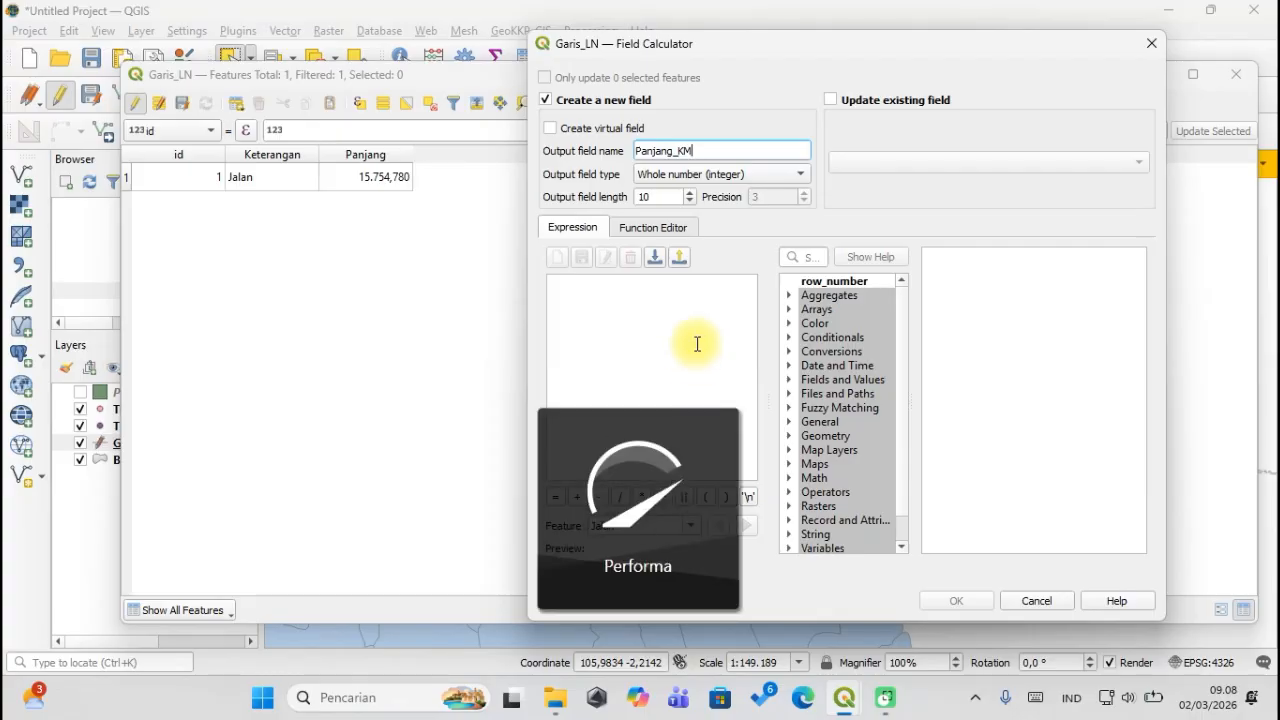
# Set Panjang_KM's type to Decimal number (real), keeping length 10 and precision 3.
pyautogui.moveTo(743, 45); pyautogui.dragTo(645, 54)
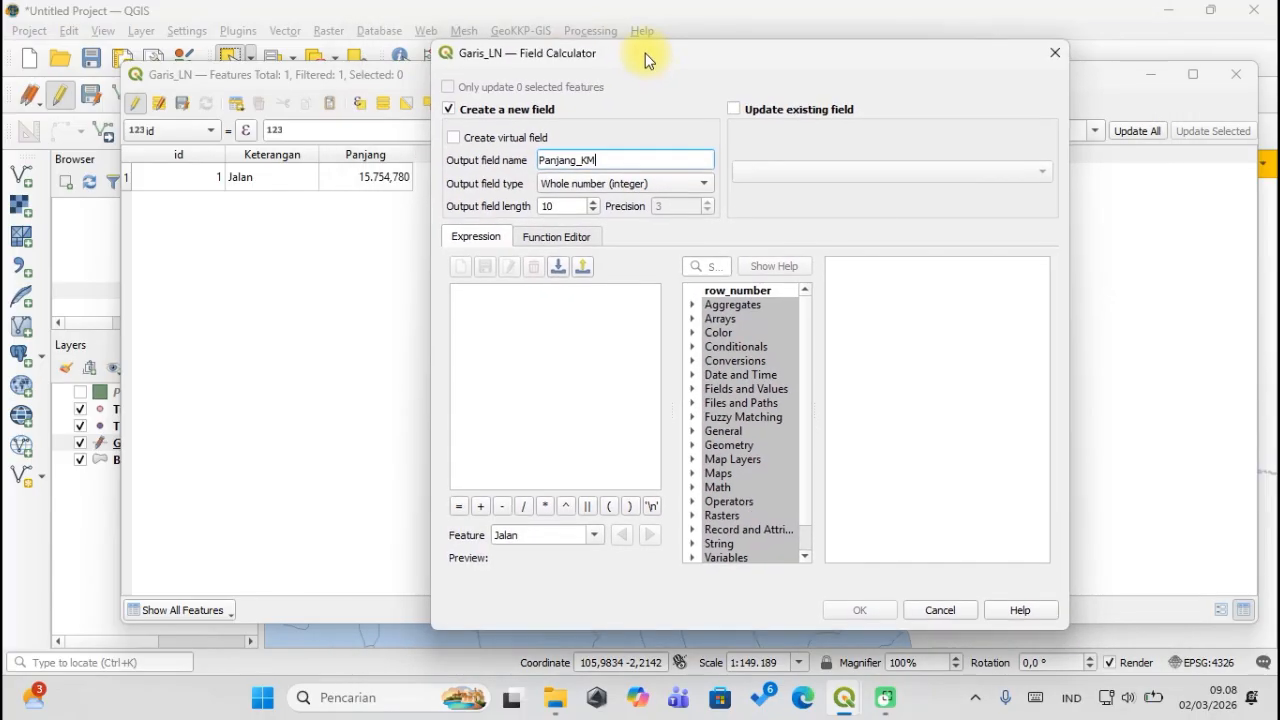
pyautogui.click(586, 183)
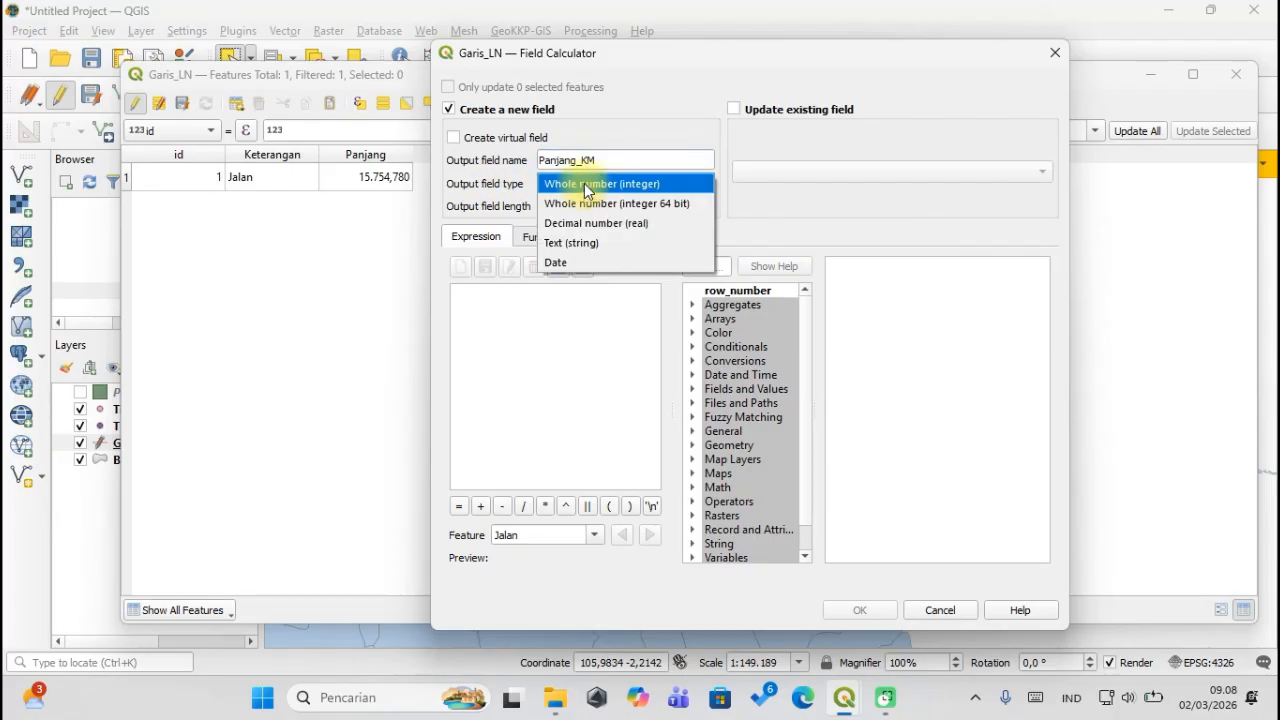
pyautogui.click(592, 223)
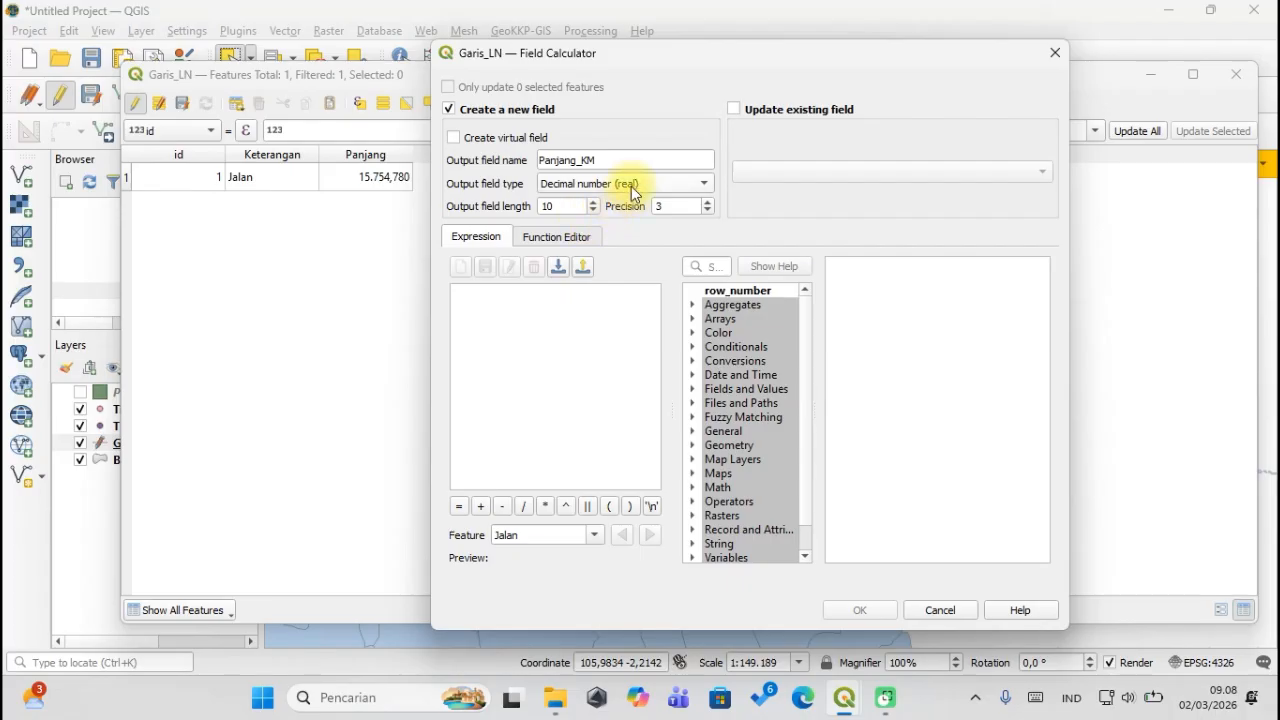
pyautogui.click(627, 191)
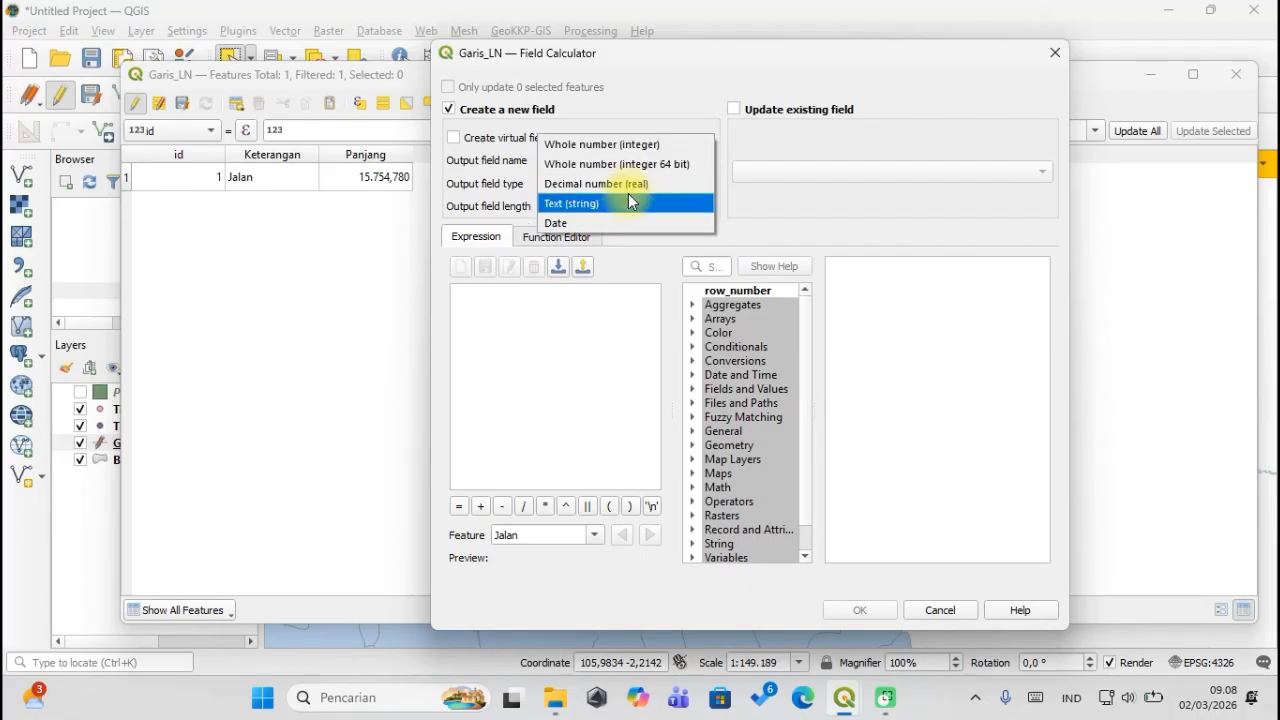
pyautogui.click(790, 208)
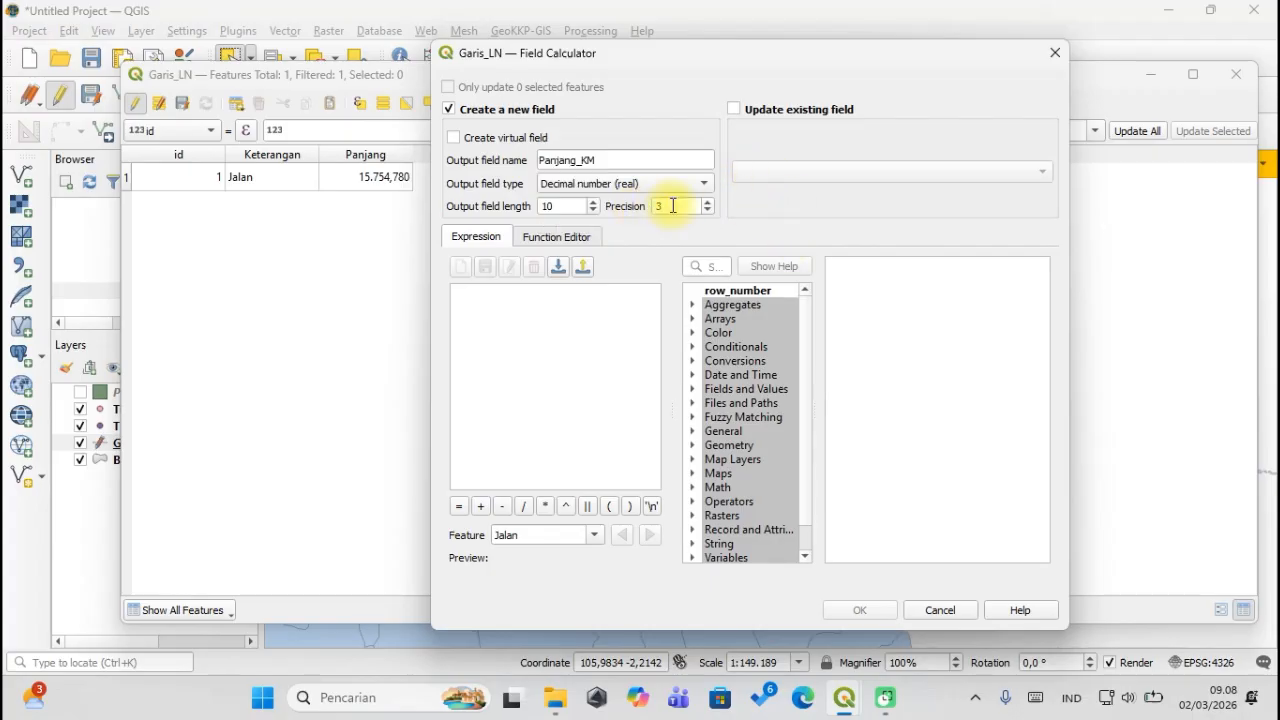
pyautogui.doubleClick(671, 208)
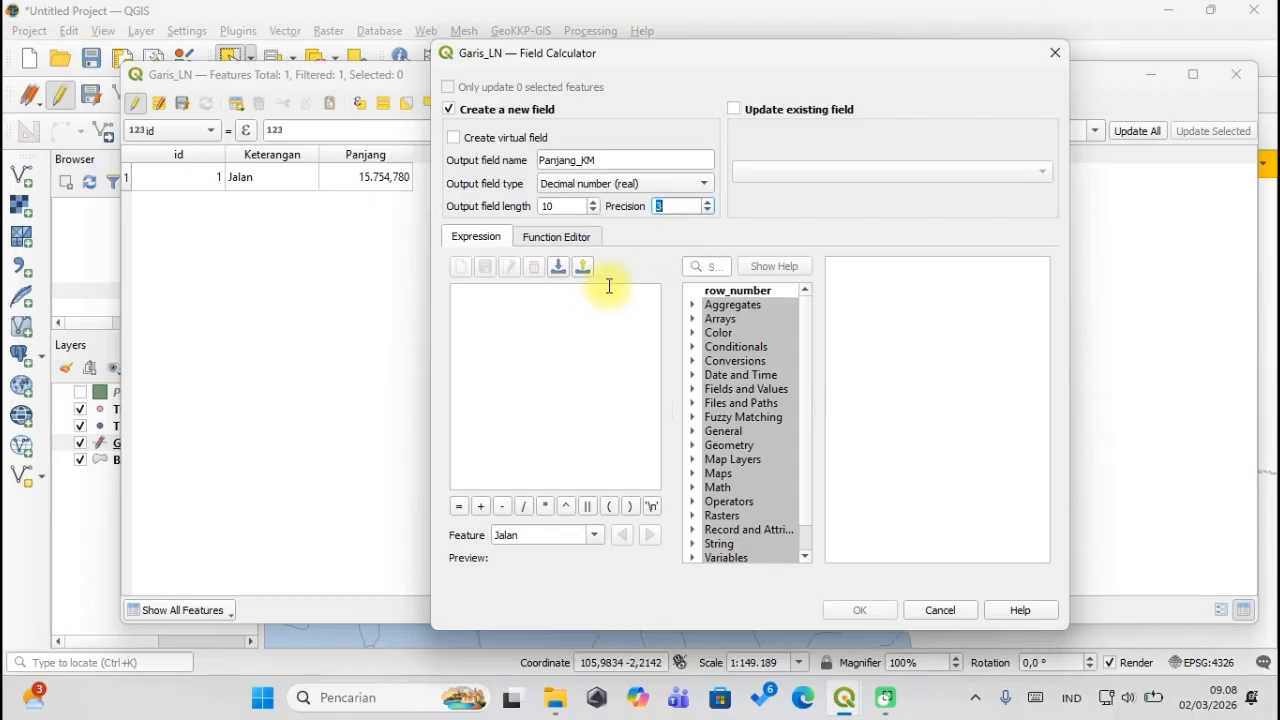
pyautogui.click(638, 331)
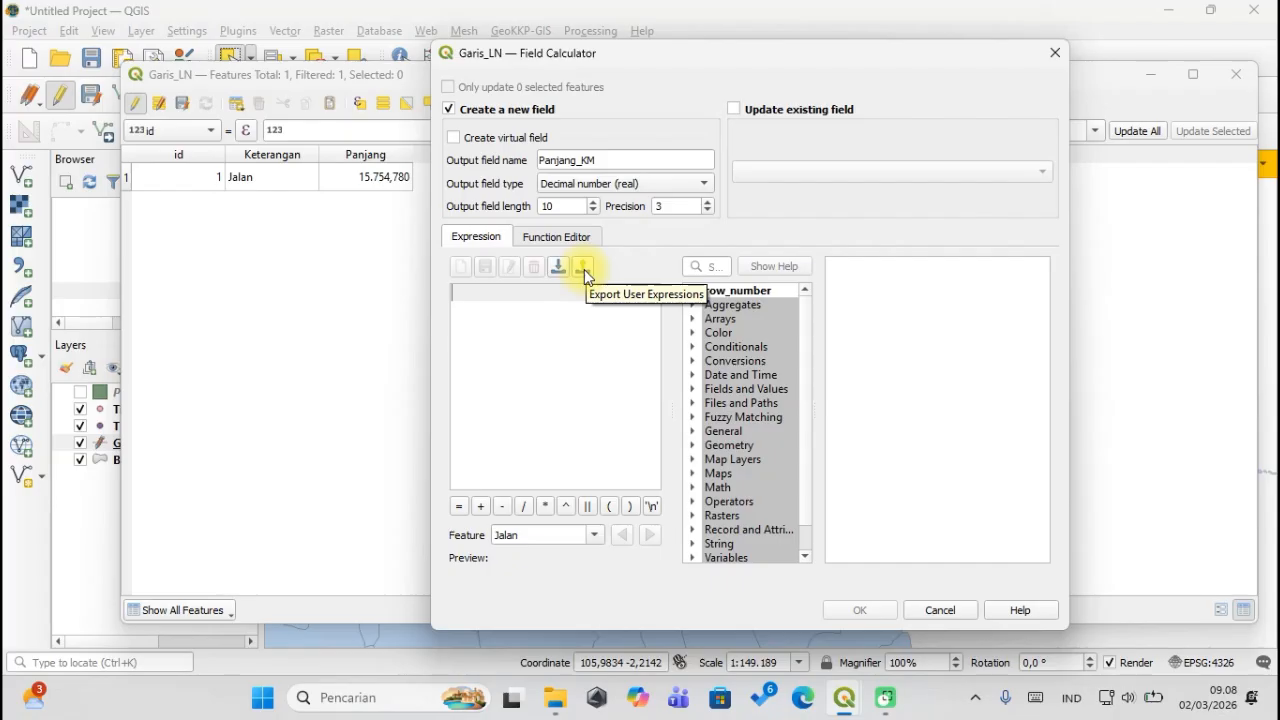
# Write the expression $length/'1000' so the preview shows the length in kilometres.
pyautogui.write('$l')
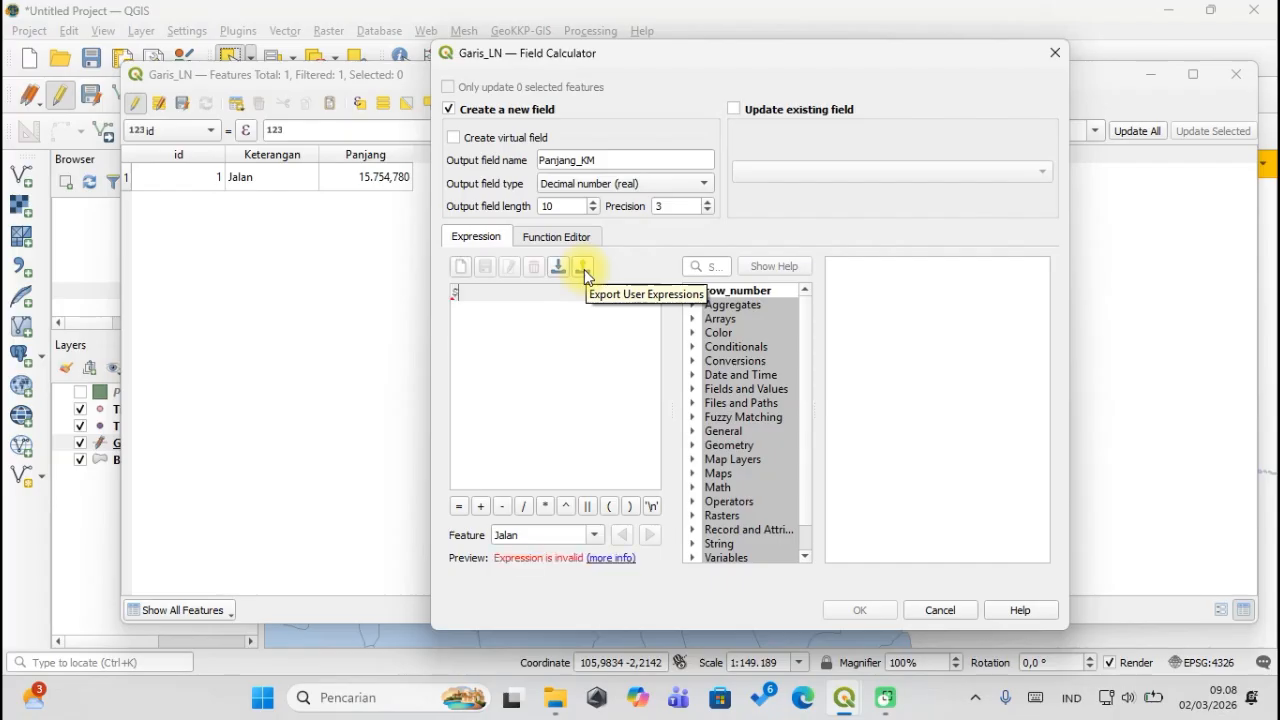
pyautogui.write('eng')
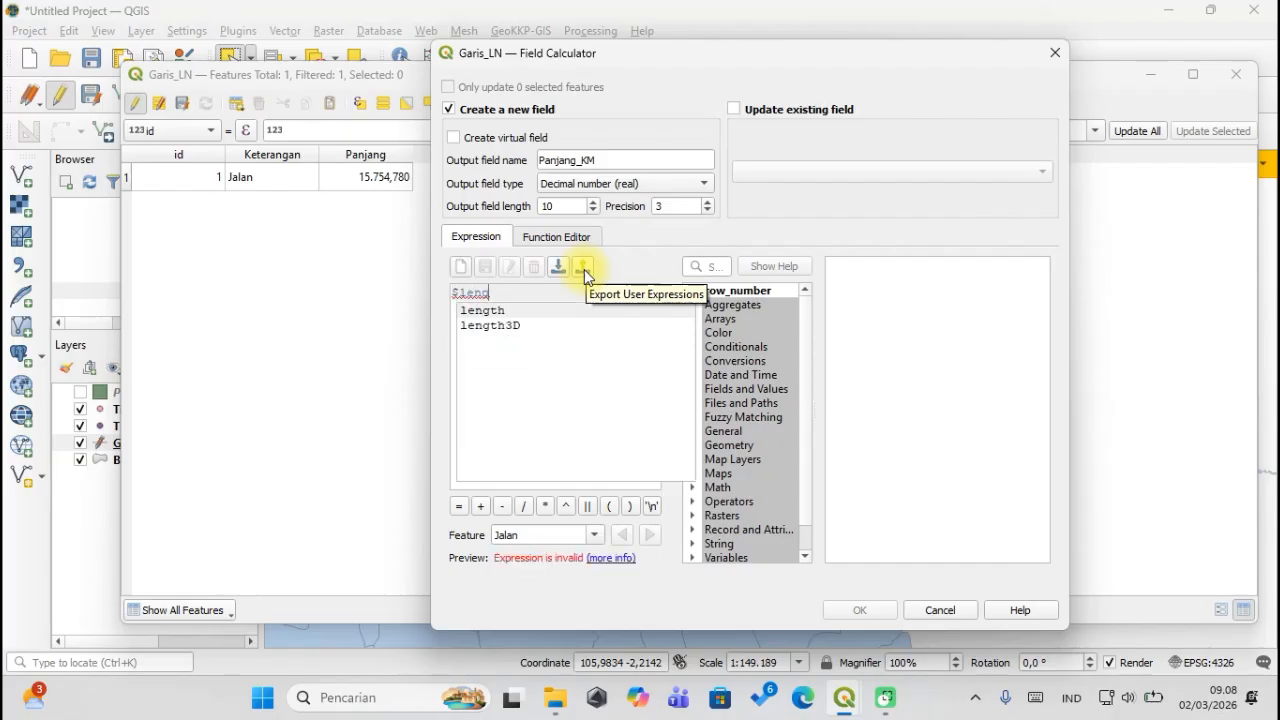
pyautogui.write('th')
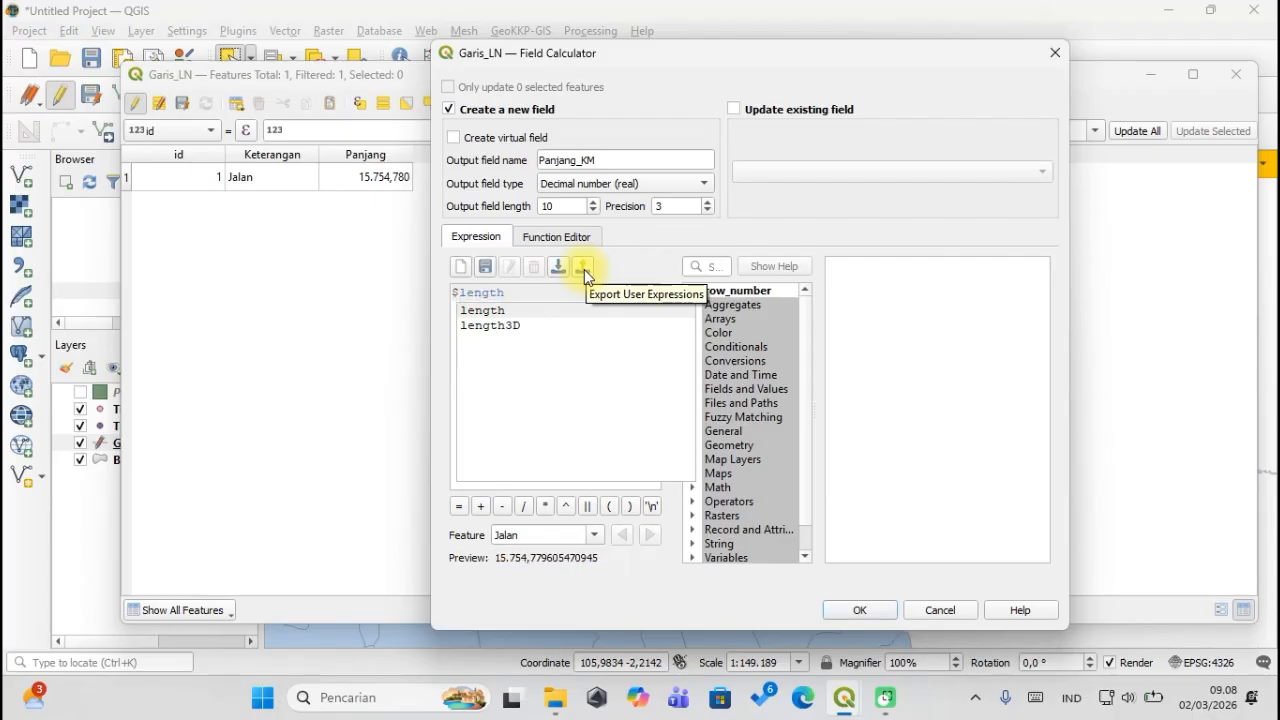
pyautogui.click(710, 262)
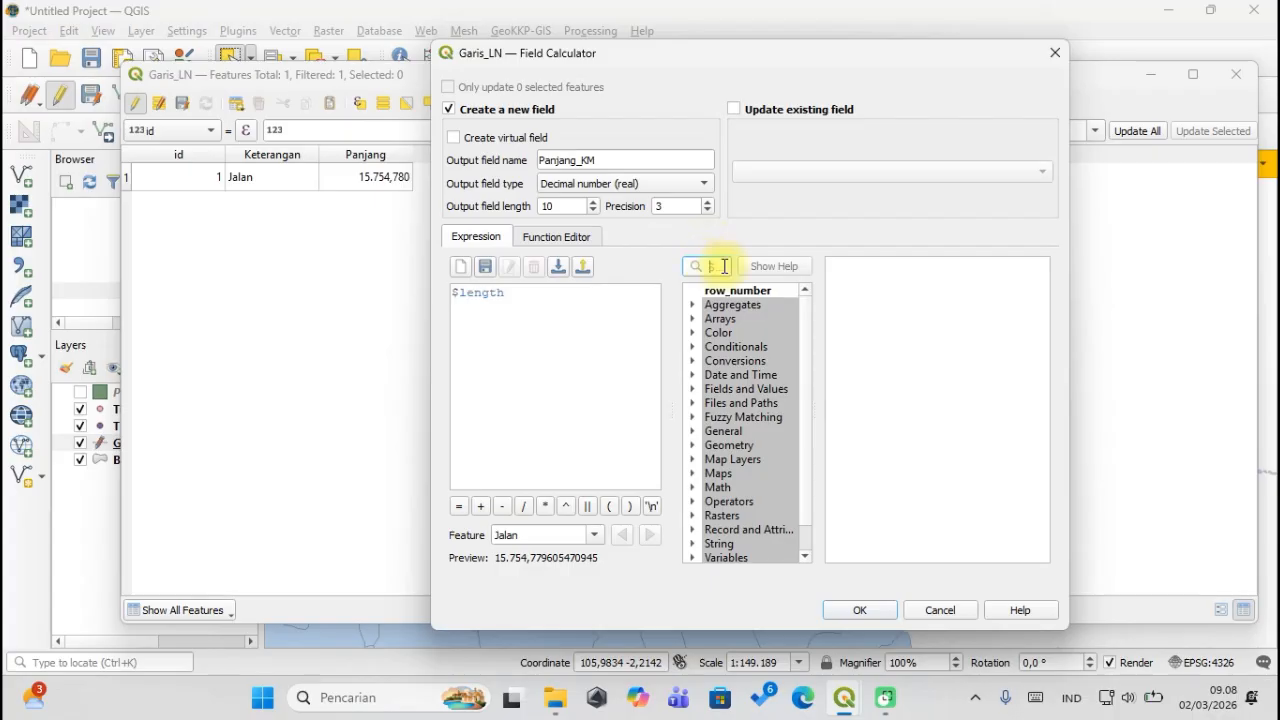
pyautogui.write('lengt')
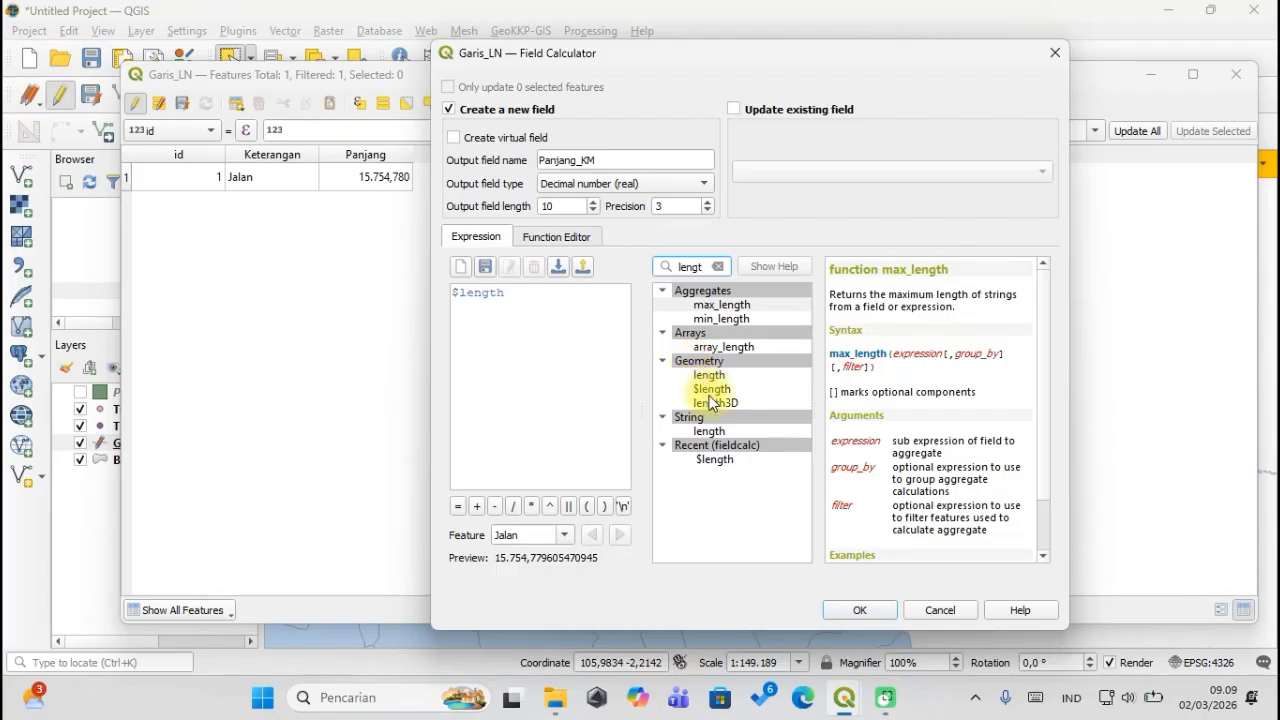
pyautogui.click(523, 323)
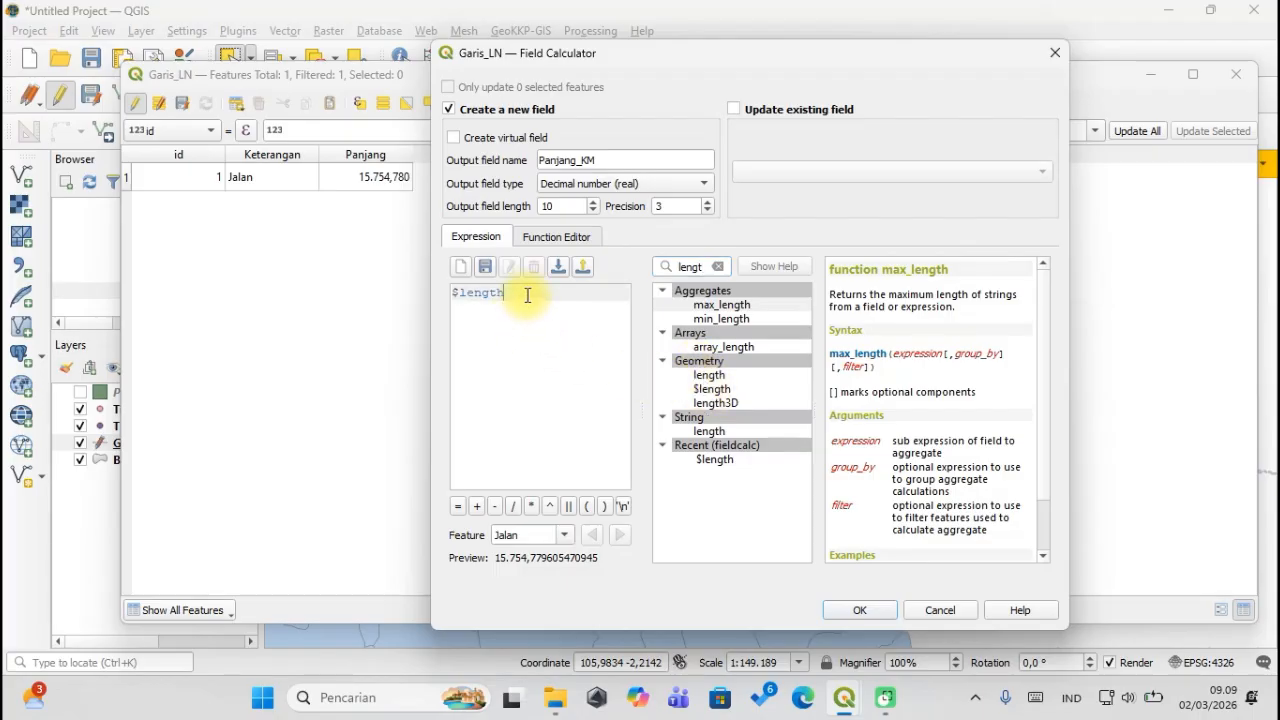
pyautogui.moveTo(522, 291); pyautogui.dragTo(457, 292)
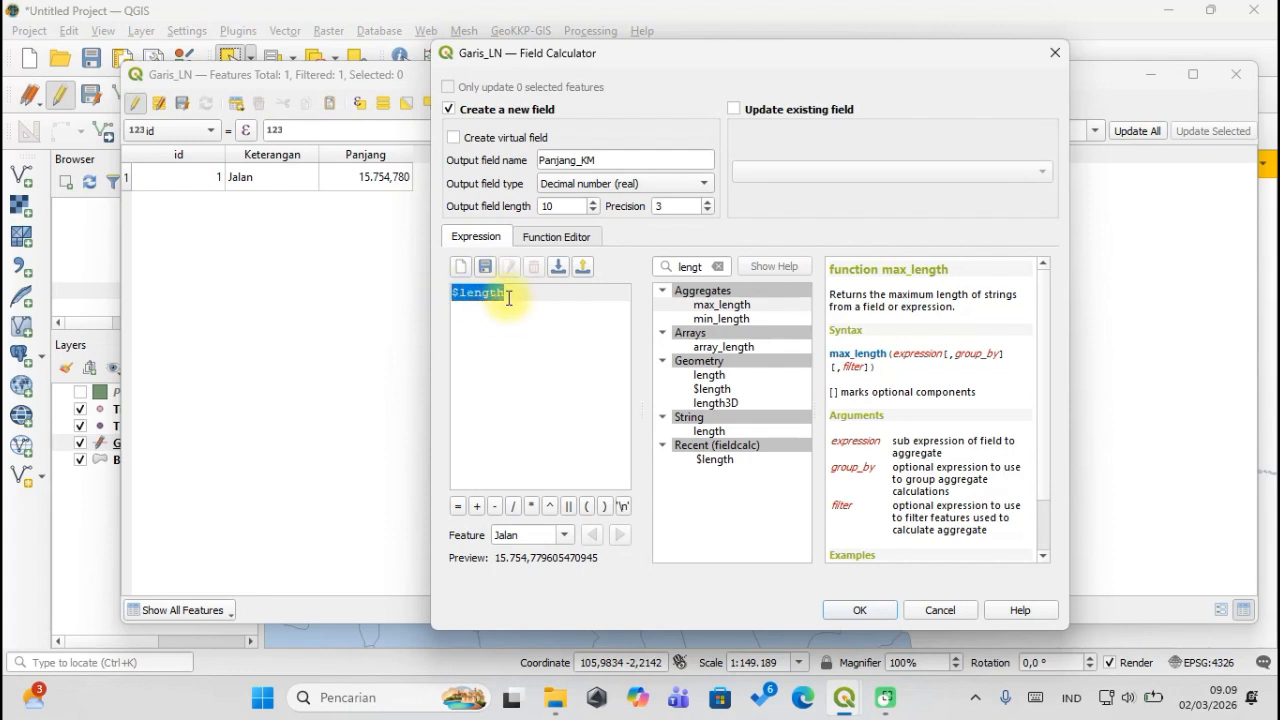
pyautogui.click(557, 297)
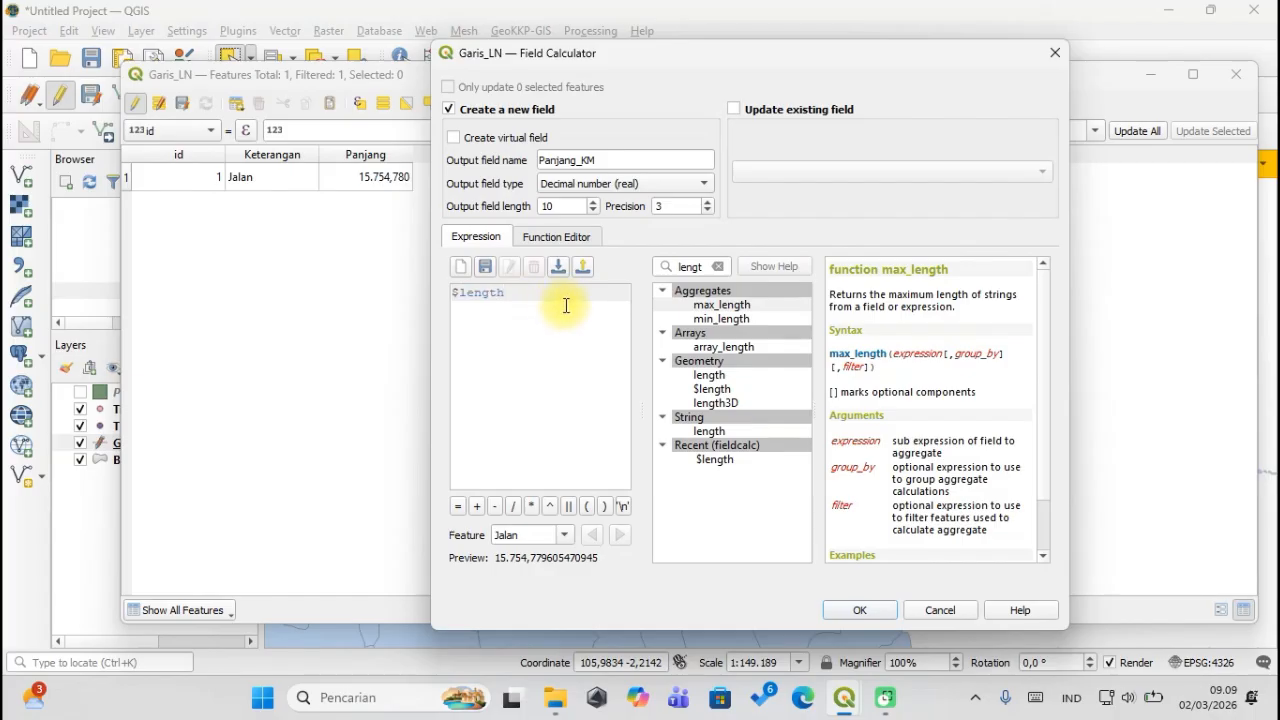
pyautogui.write('/')
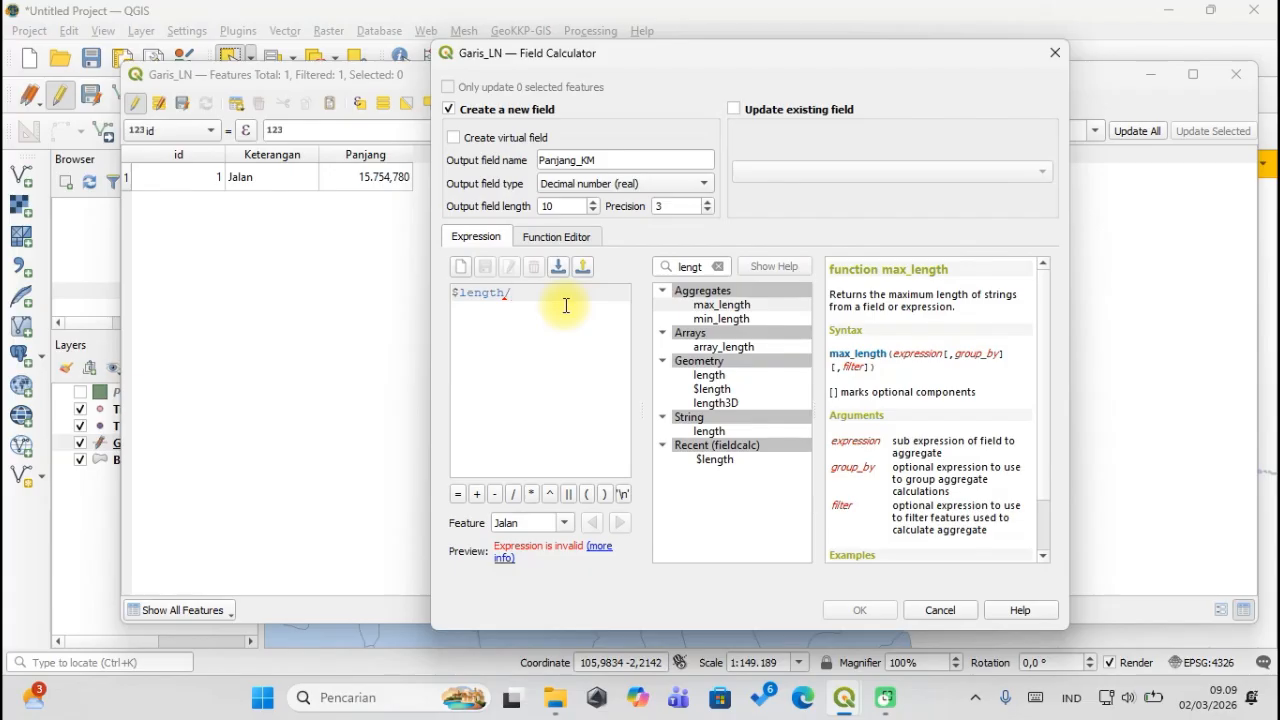
pyautogui.write('1000')
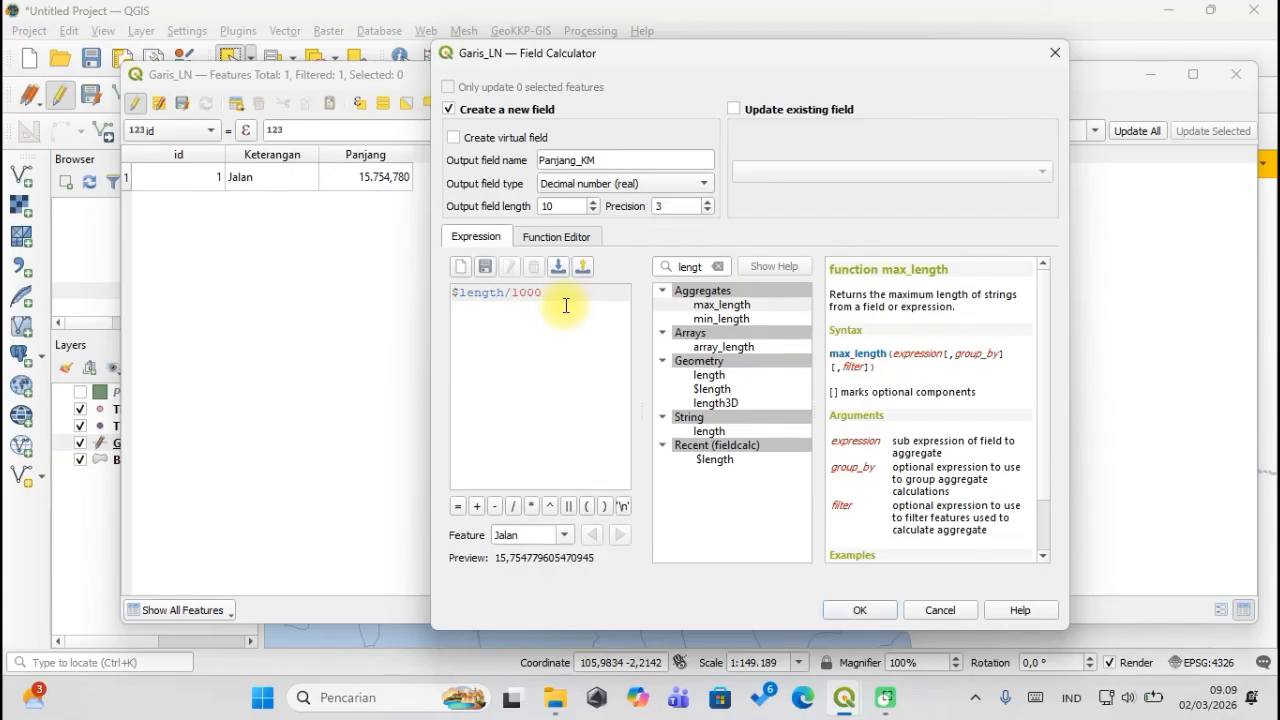
pyautogui.write("'")
pyautogui.press('Left')
pyautogui.press('Left')
pyautogui.press('Left')
pyautogui.press('Left')
pyautogui.press('Left')
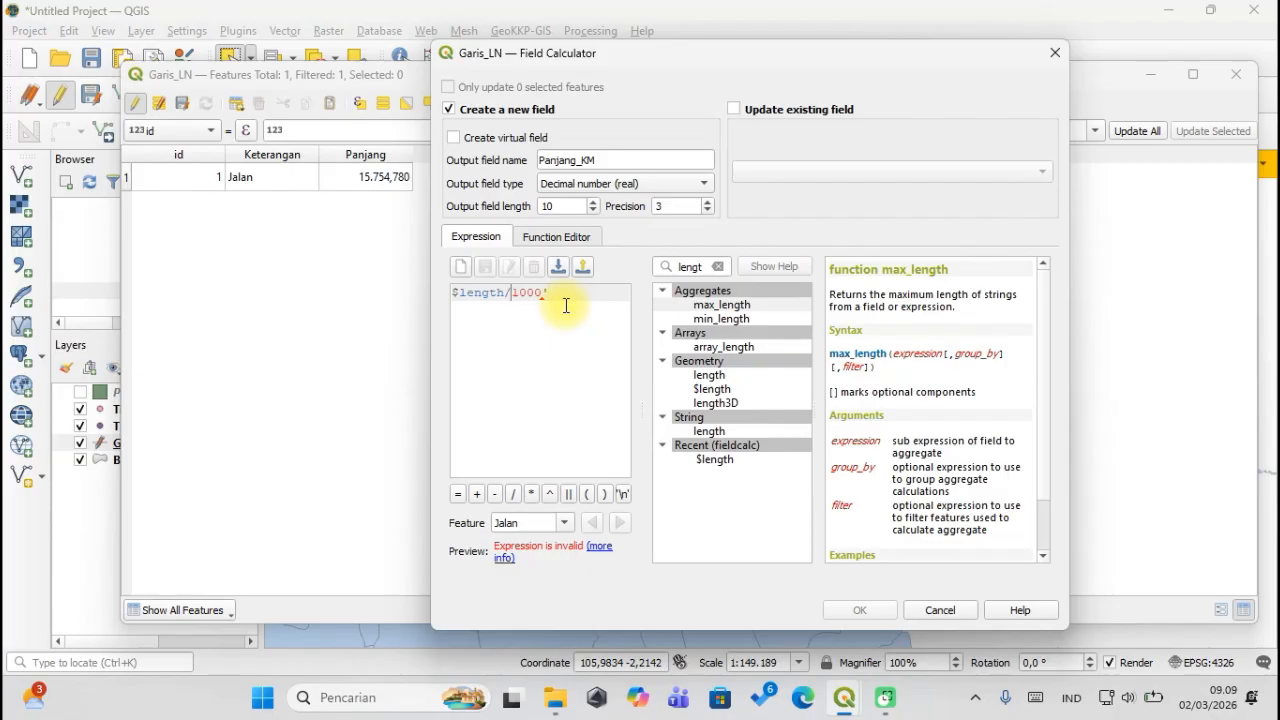
pyautogui.write("'")
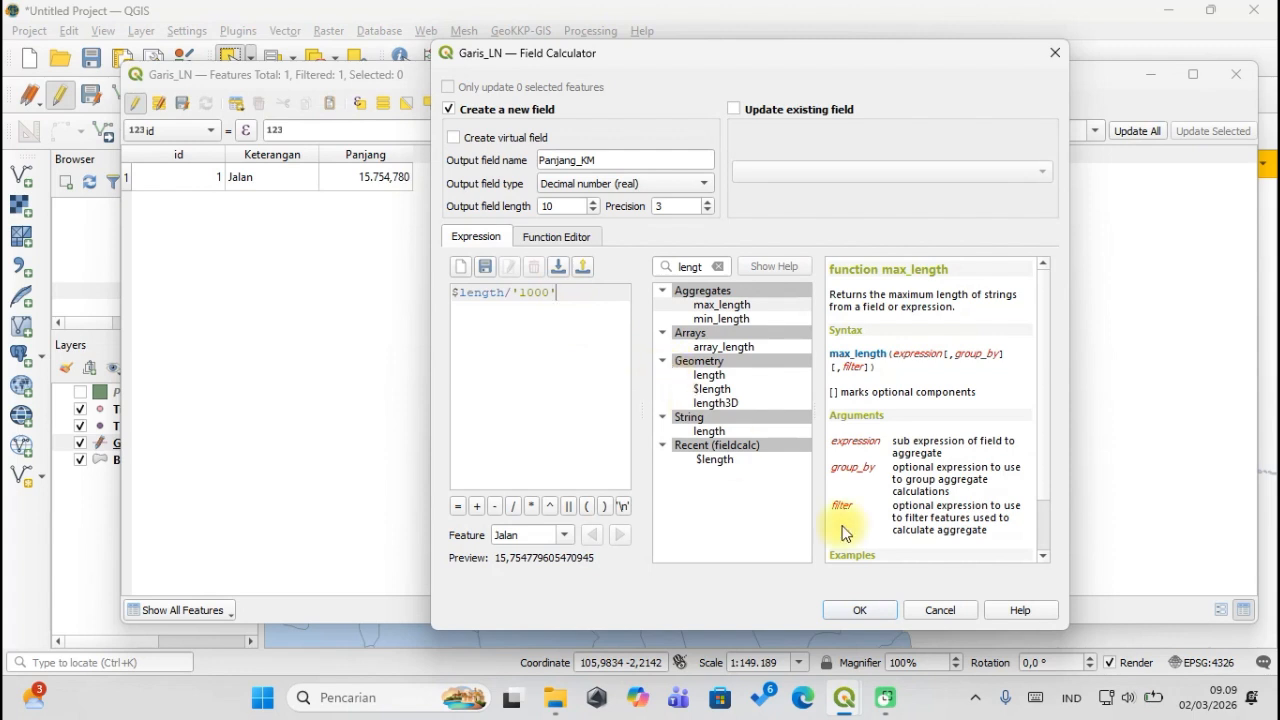
# Create the Panjang_KM column (15,755), save Garis_LN's edits and close its table.
pyautogui.click(862, 611)
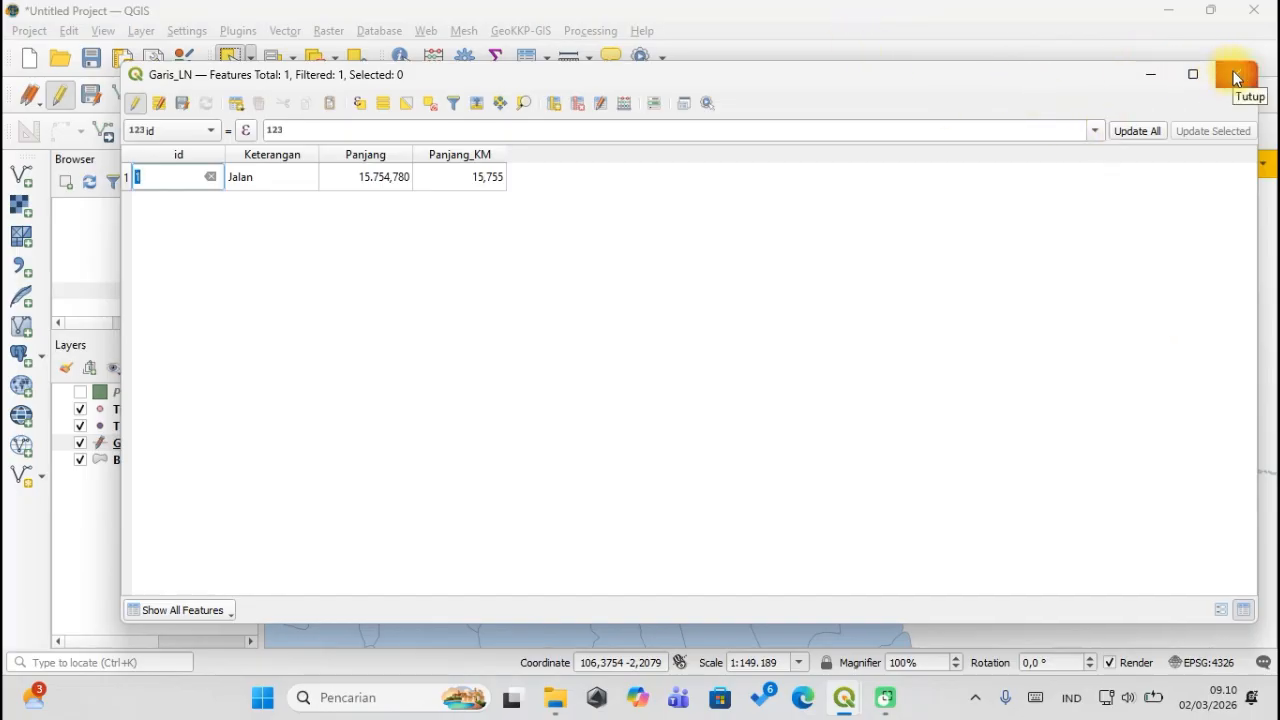
pyautogui.click(137, 106)
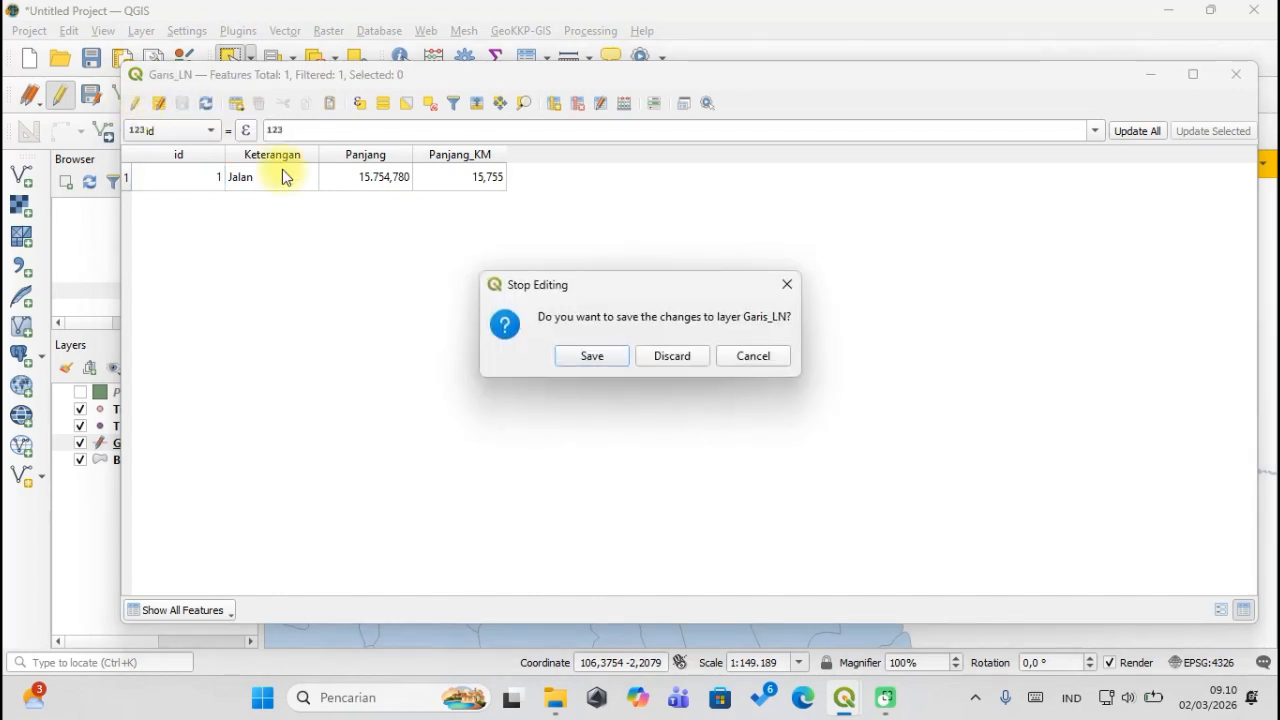
pyautogui.click(585, 357)
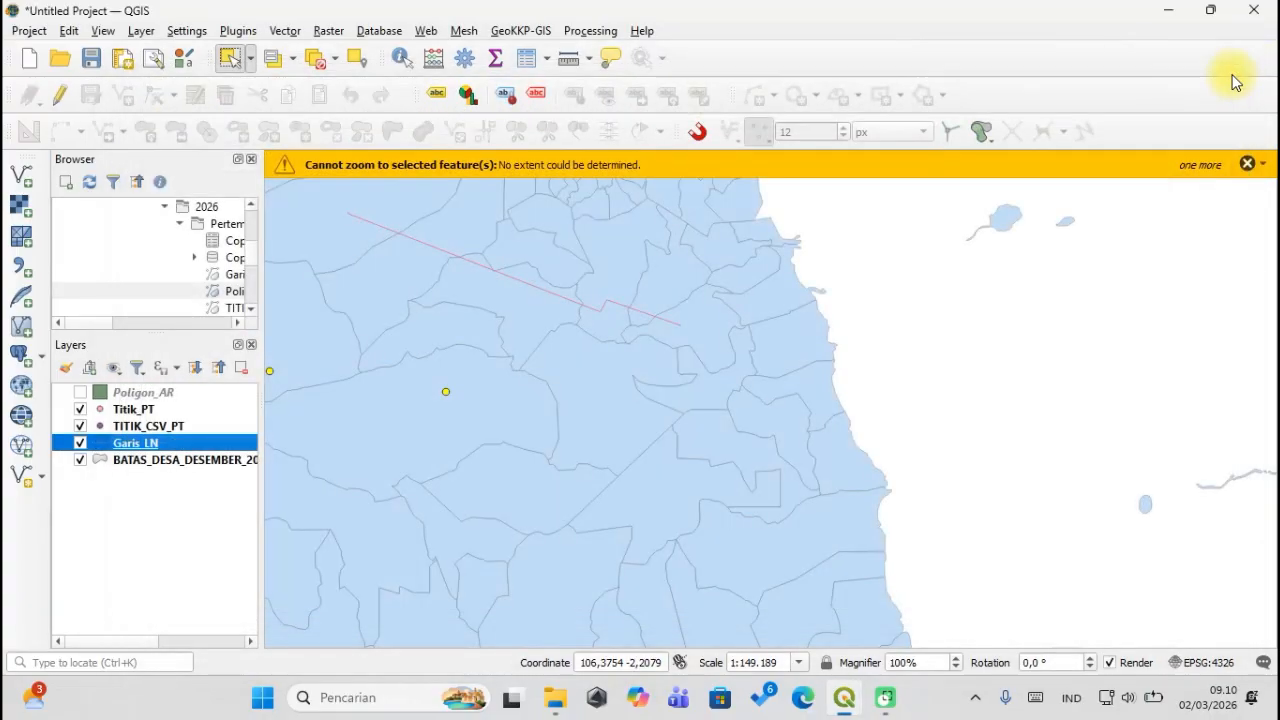
pyautogui.click(1237, 74)
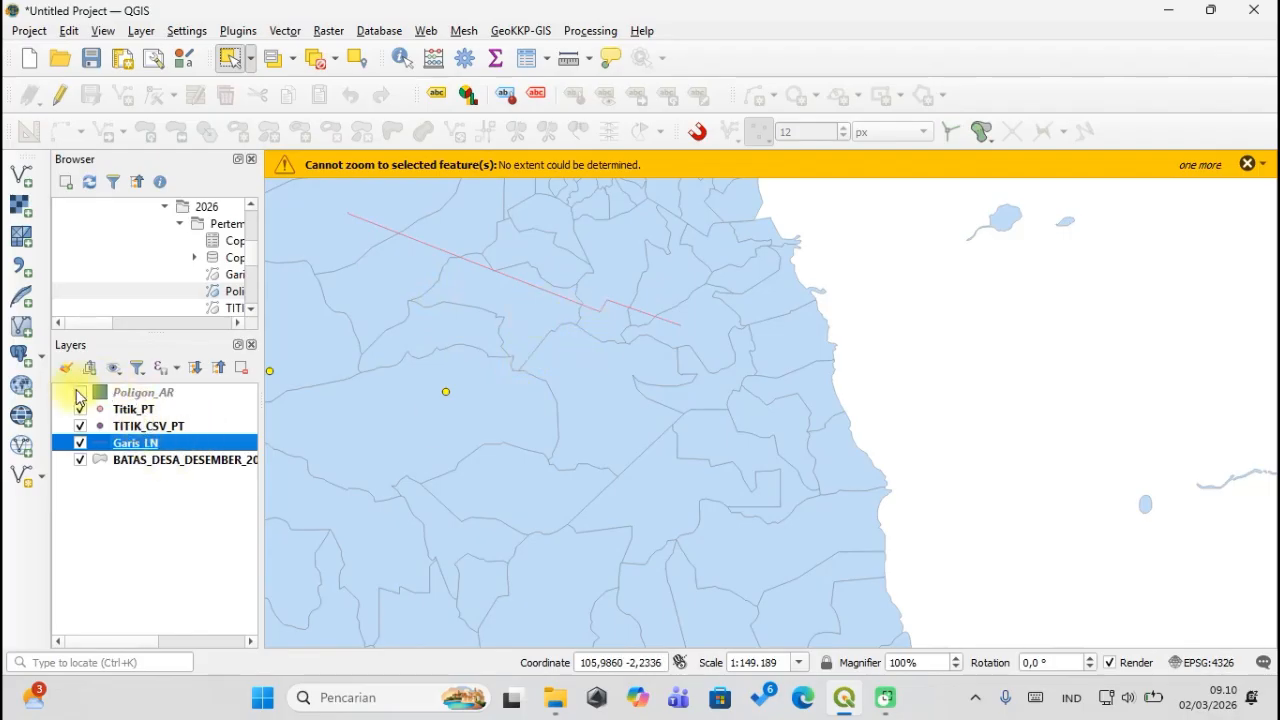
# Switch on and select Poligon_AR, zooming the map onto its green polygon.
pyautogui.click(80, 392)
pyautogui.click(125, 392)
pyautogui.scroll(2, 532, 490)
pyautogui.scroll(-2, 530, 485)
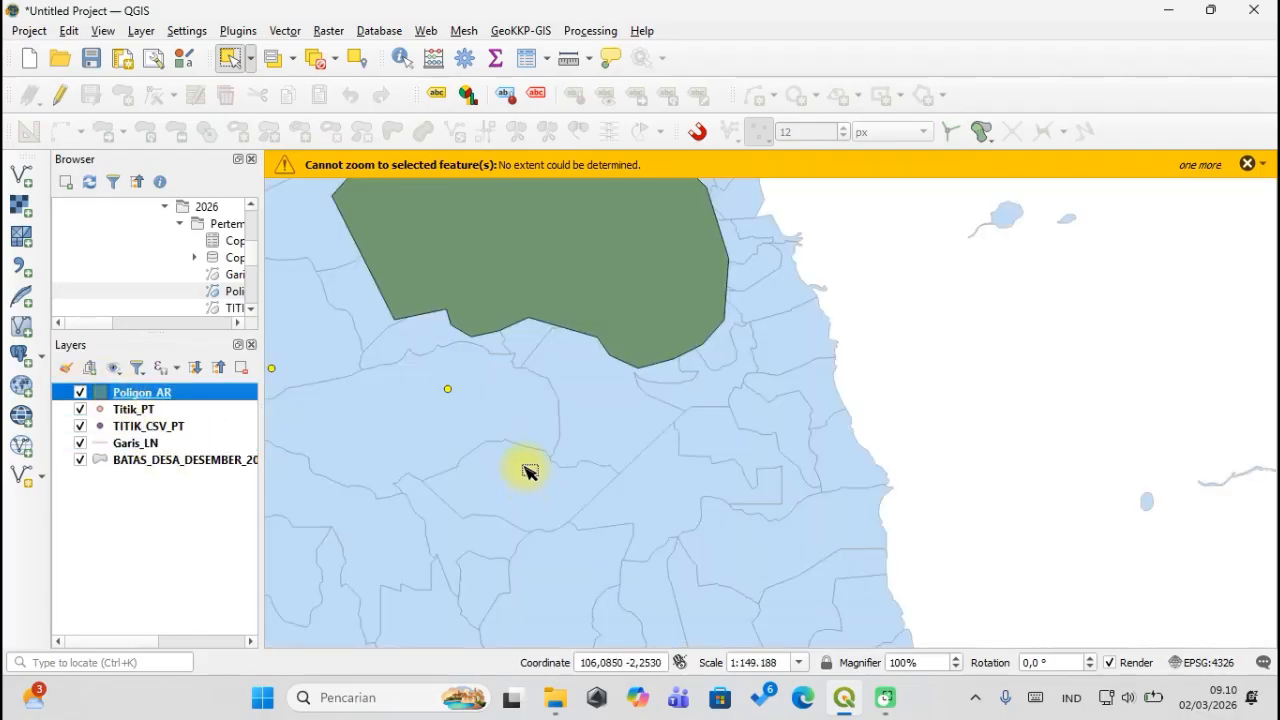
pyautogui.scroll(-2, 557, 234)
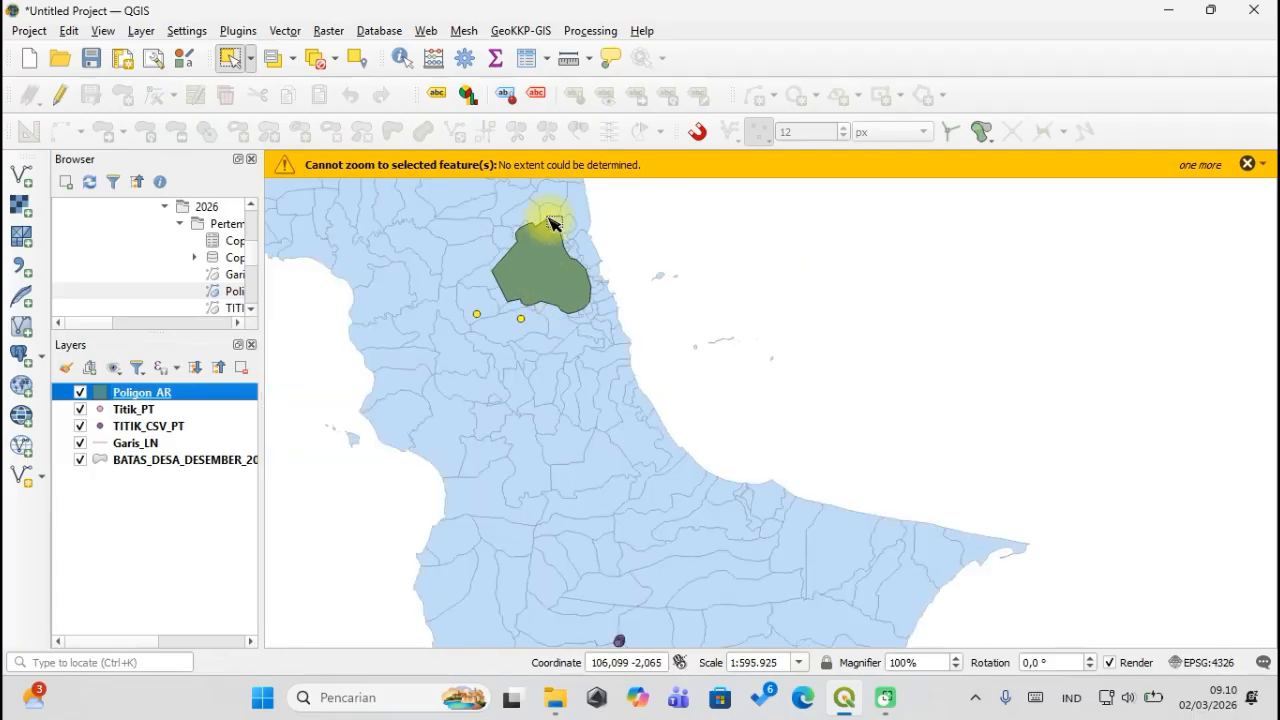
pyautogui.scroll(2, 543, 216)
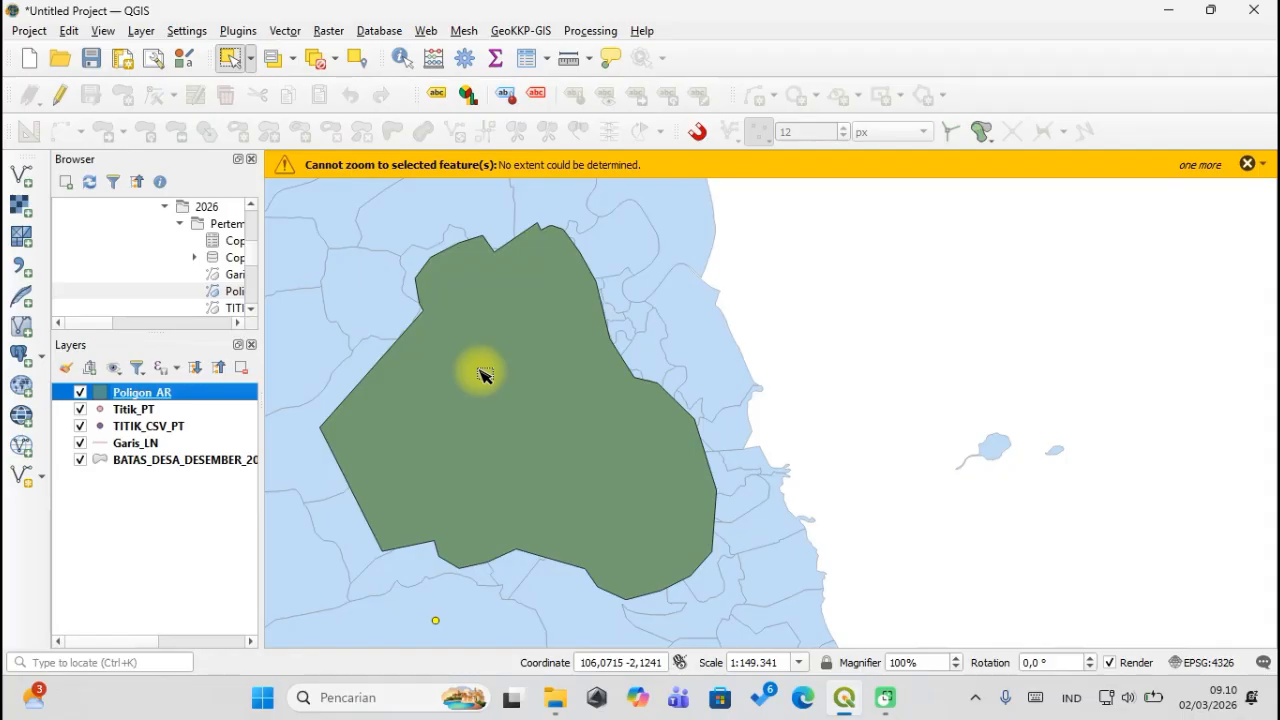
# Open Poligon_AR's attribute table and launch its Field Calculator.
pyautogui.rightClick(118, 396)
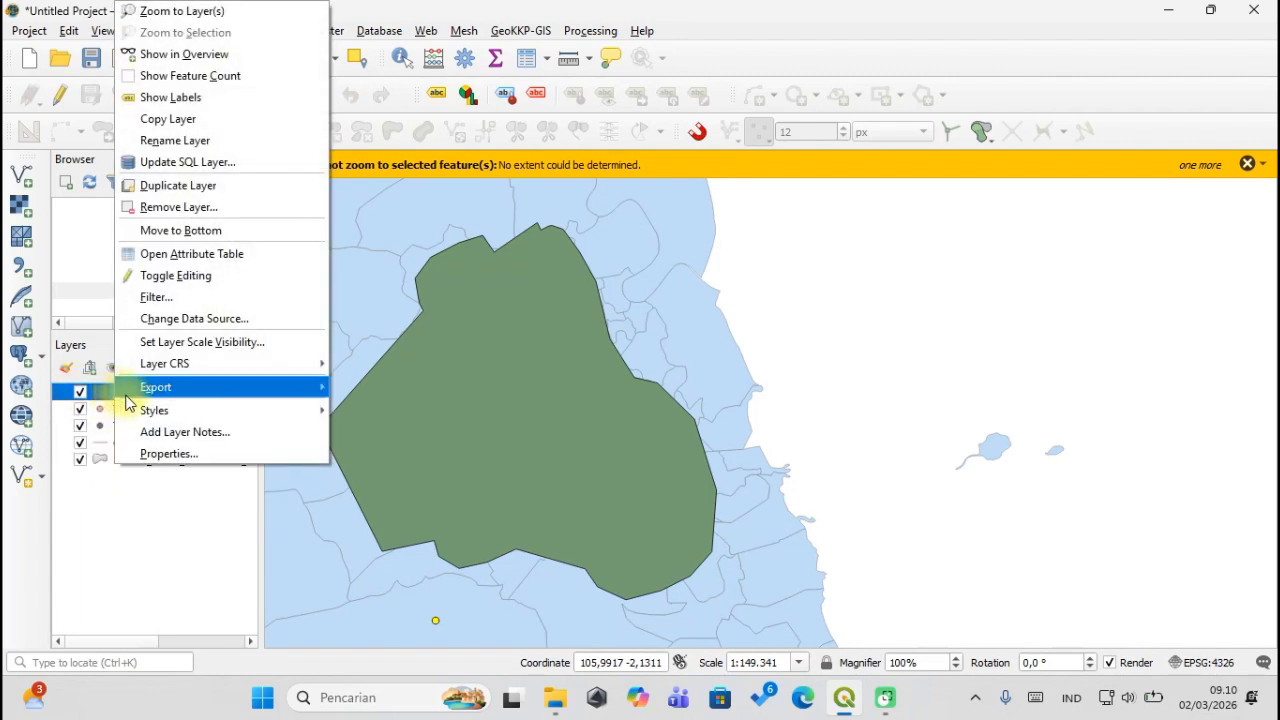
pyautogui.moveTo(118, 388)
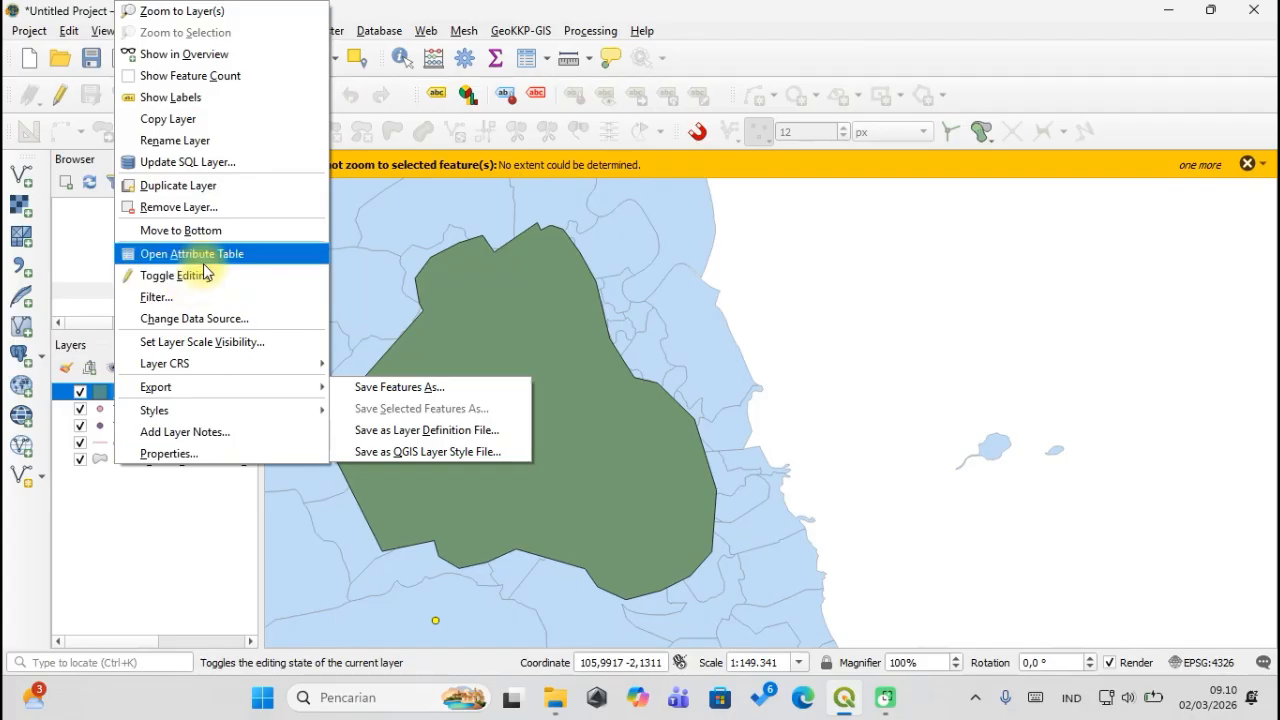
pyautogui.click(203, 260)
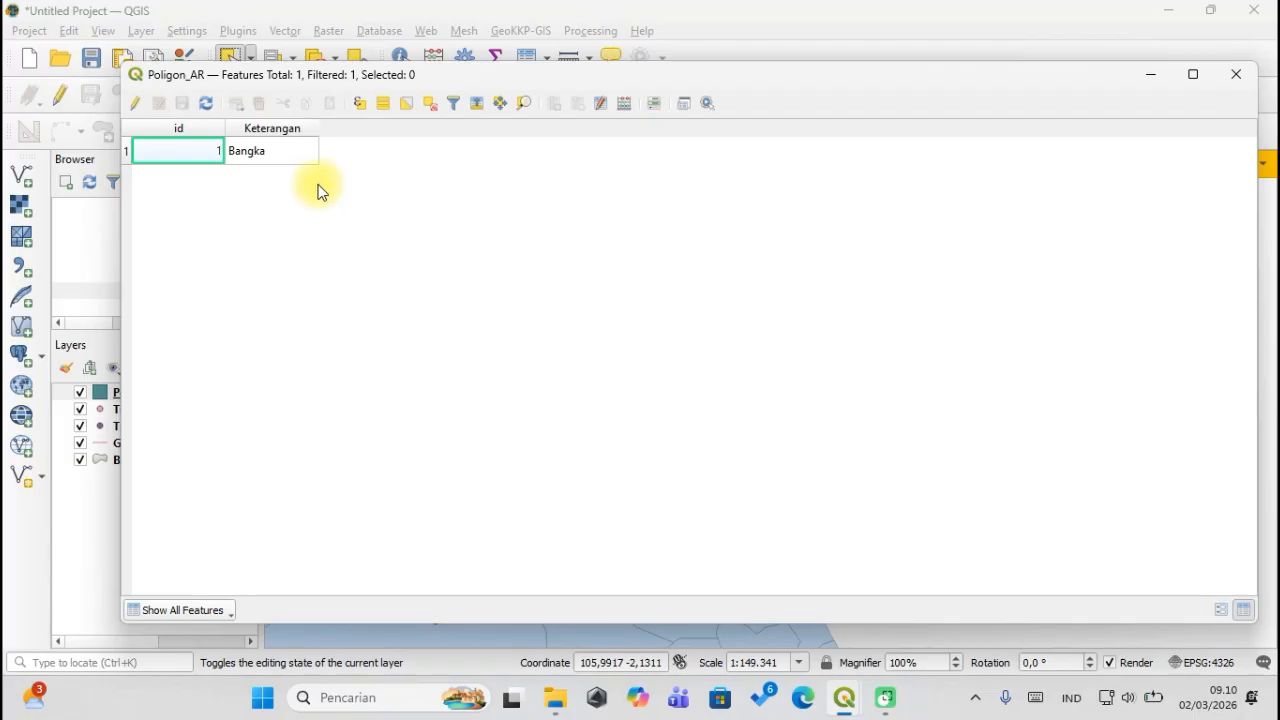
pyautogui.click(623, 105)
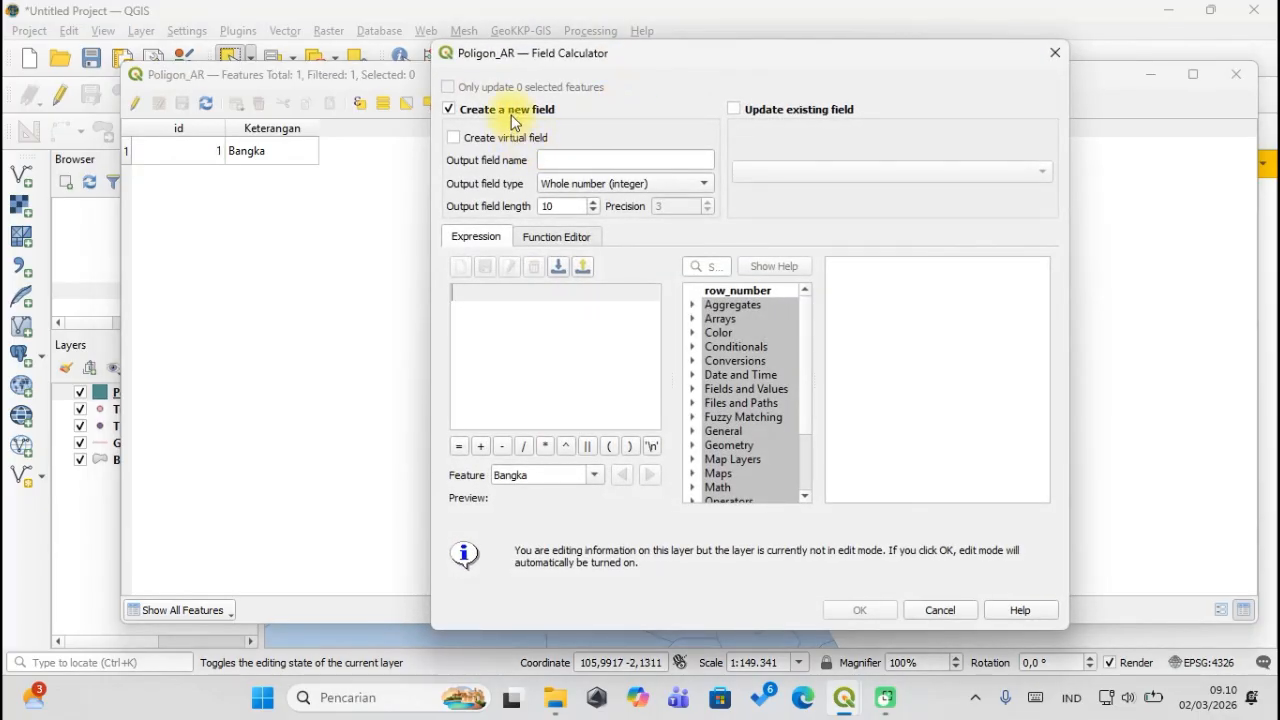
# Name the new field Luas_ha with type Decimal number (real).
pyautogui.click(563, 160)
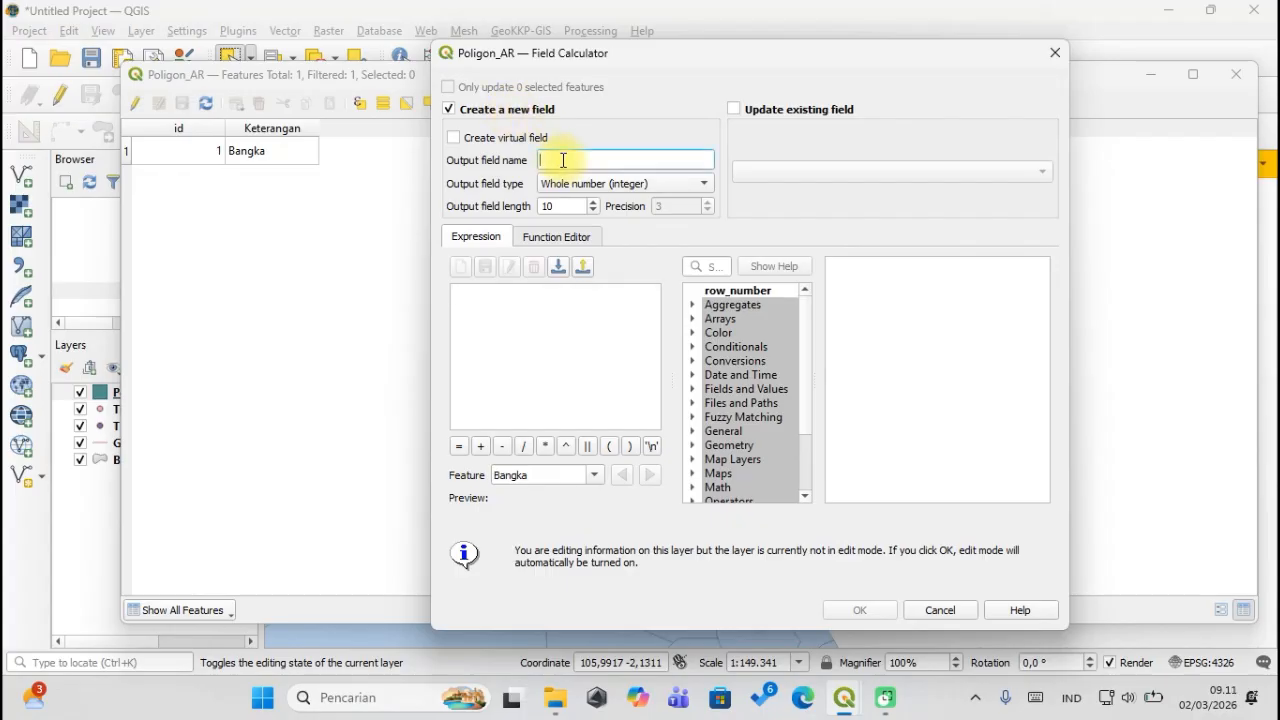
pyautogui.write('Luas_ha')
pyautogui.click(599, 186)
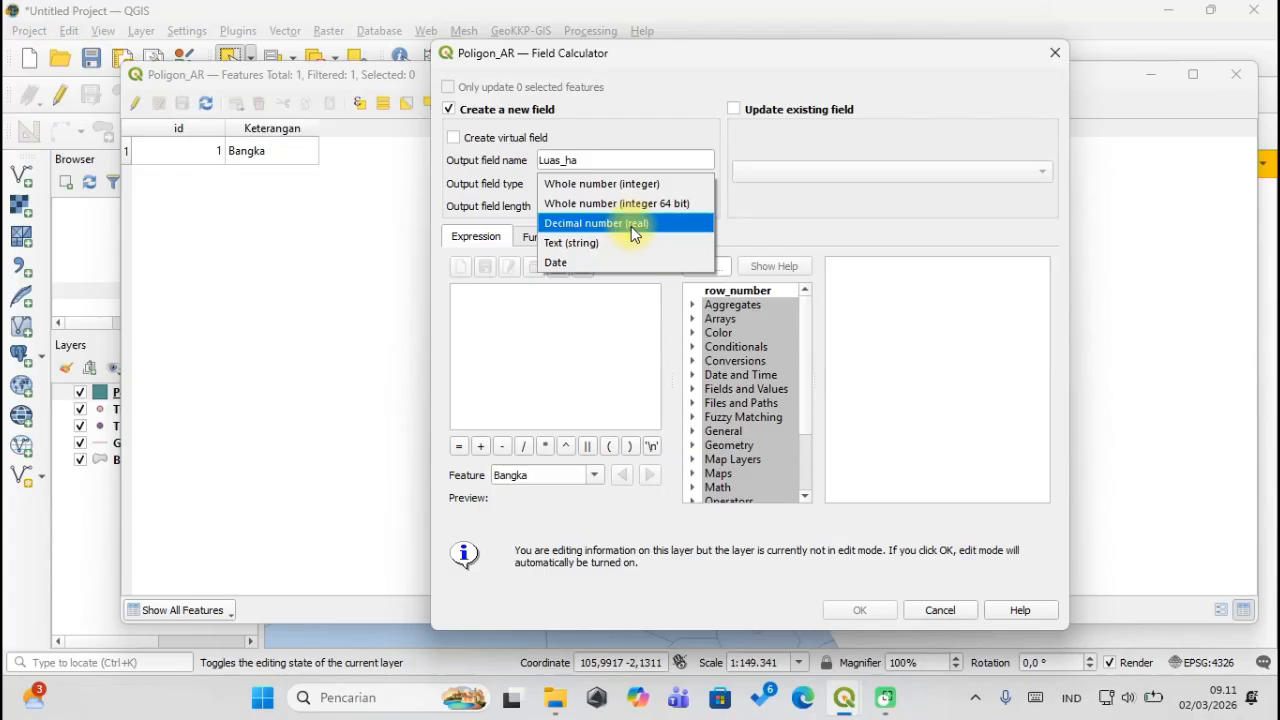
pyautogui.click(631, 226)
pyautogui.click(563, 323)
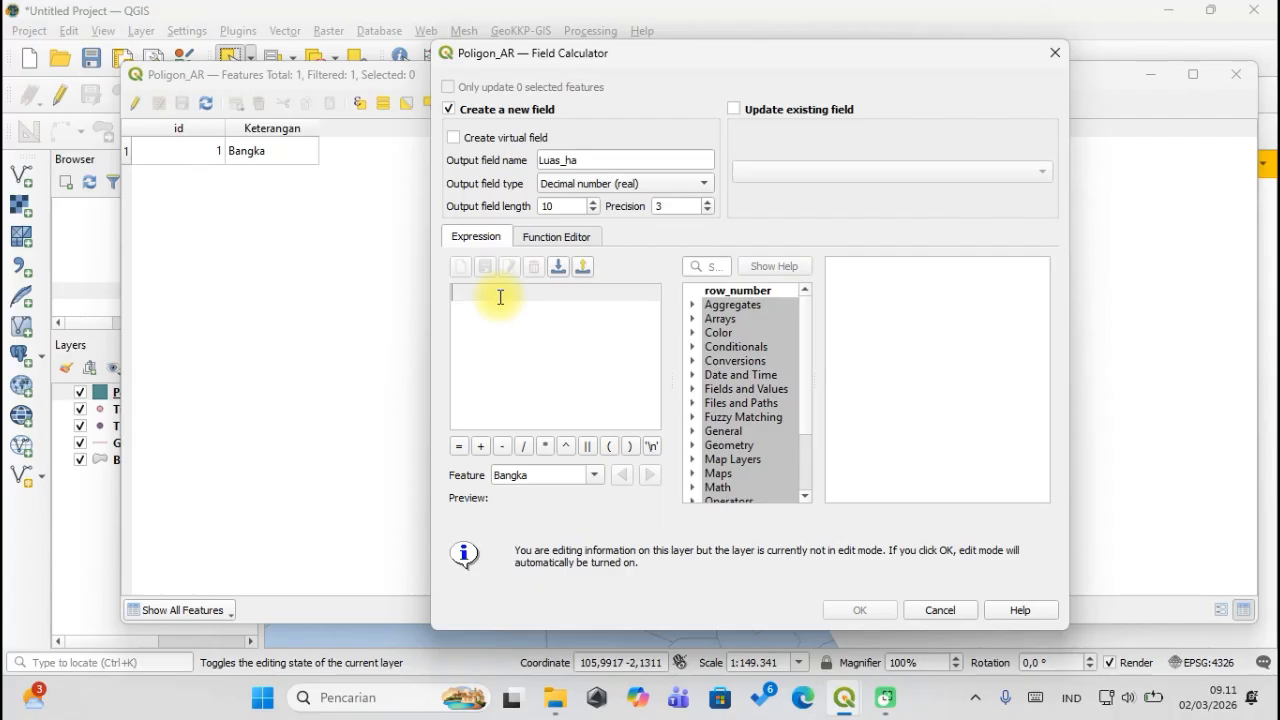
# Fill Luas_ha with the expression $area/'10000' and create the column.
pyautogui.write('$area')
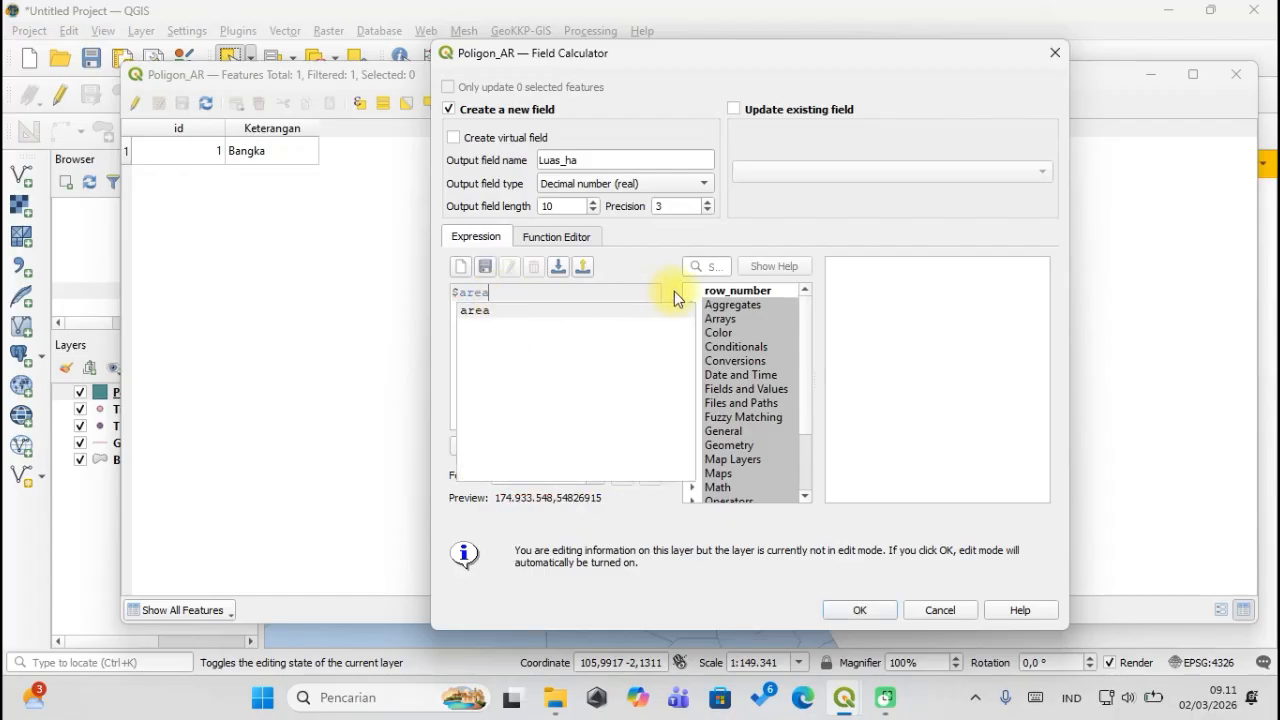
pyautogui.click(708, 266)
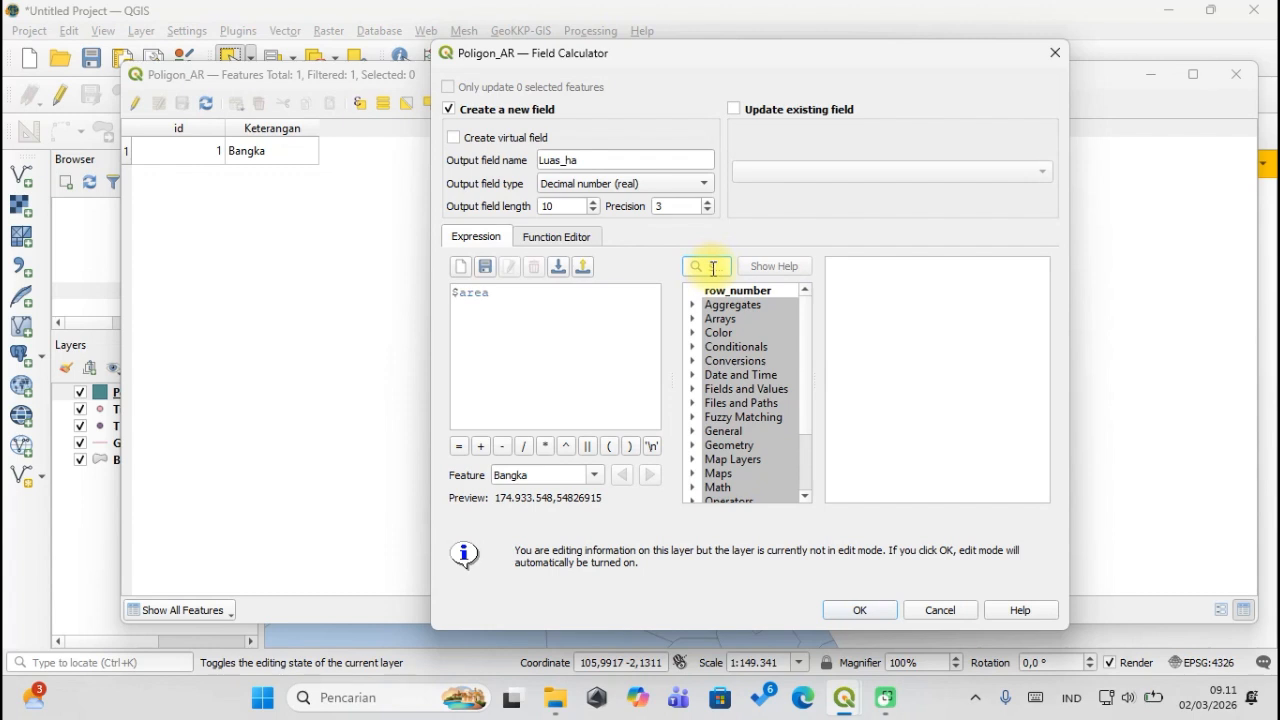
pyautogui.write('area')
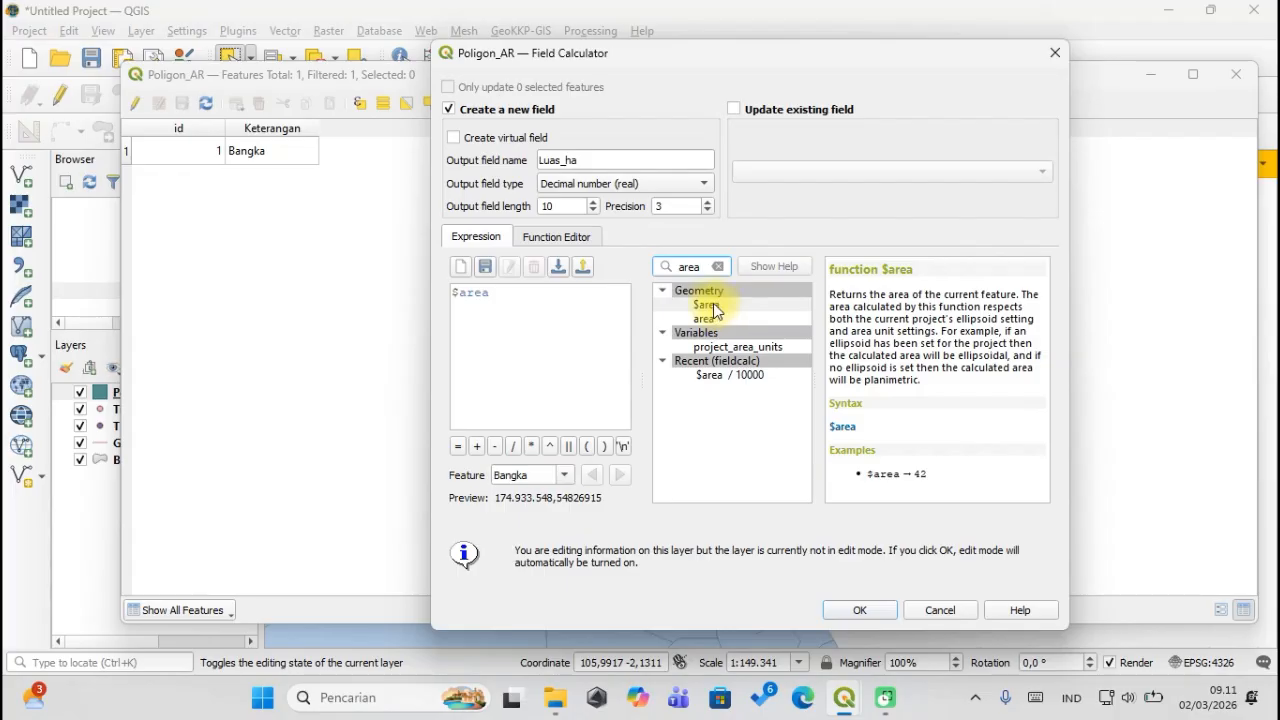
pyautogui.click(520, 292)
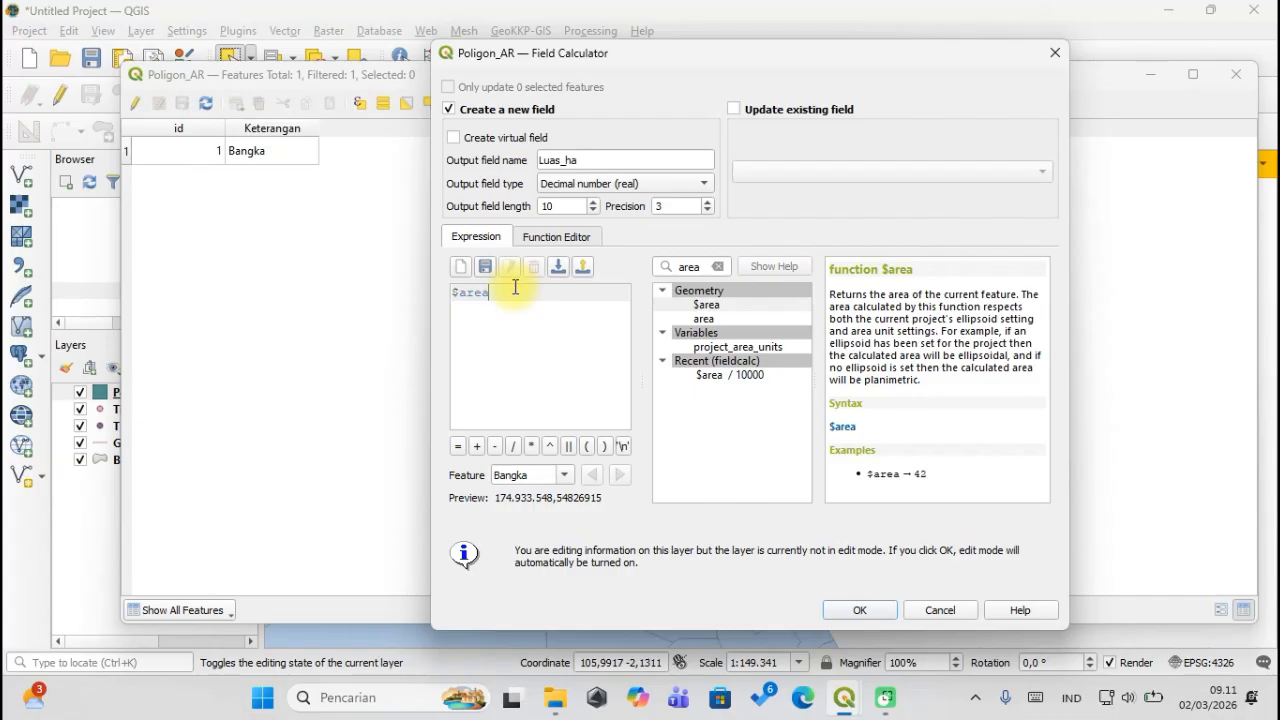
pyautogui.write('/')
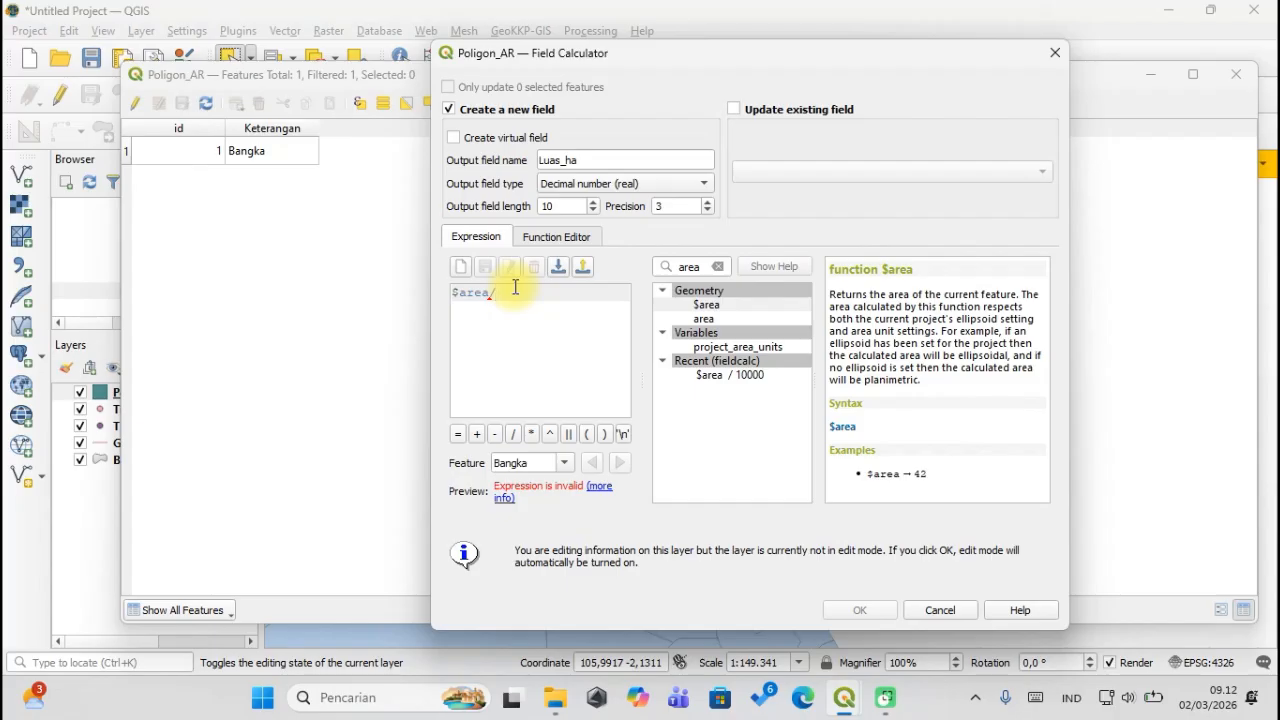
pyautogui.write('1')
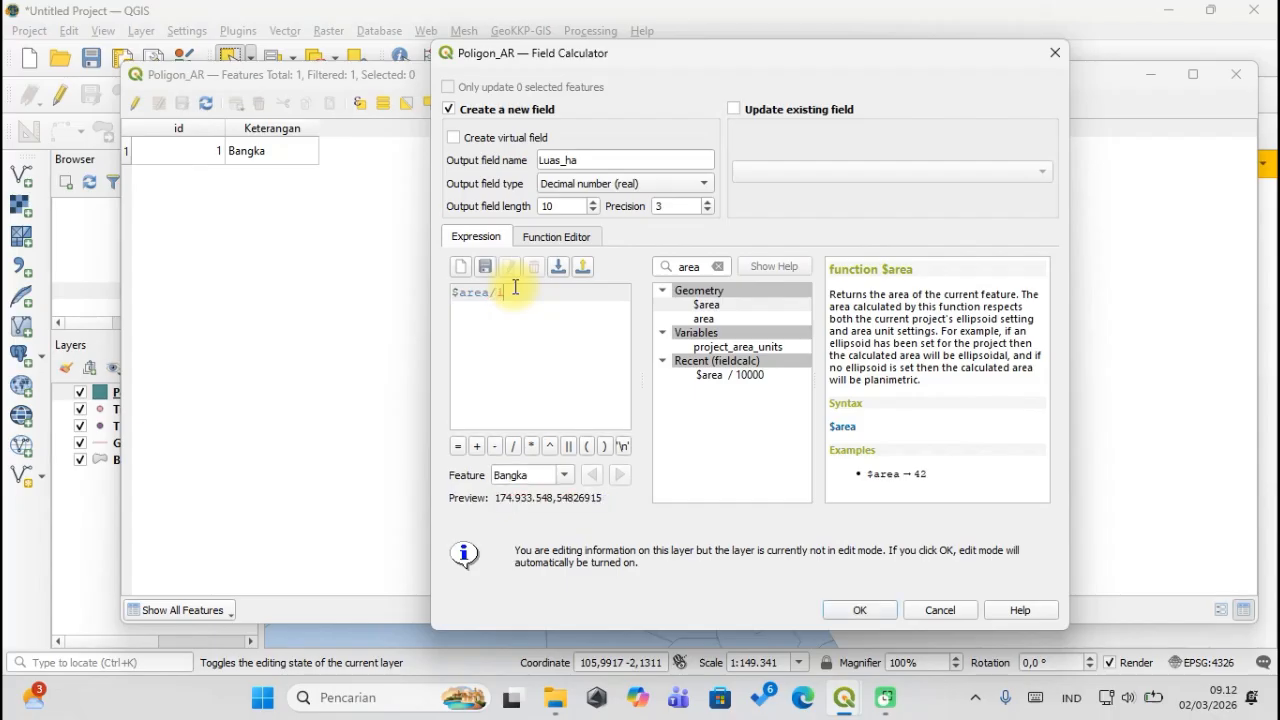
pyautogui.press('BackSpace')
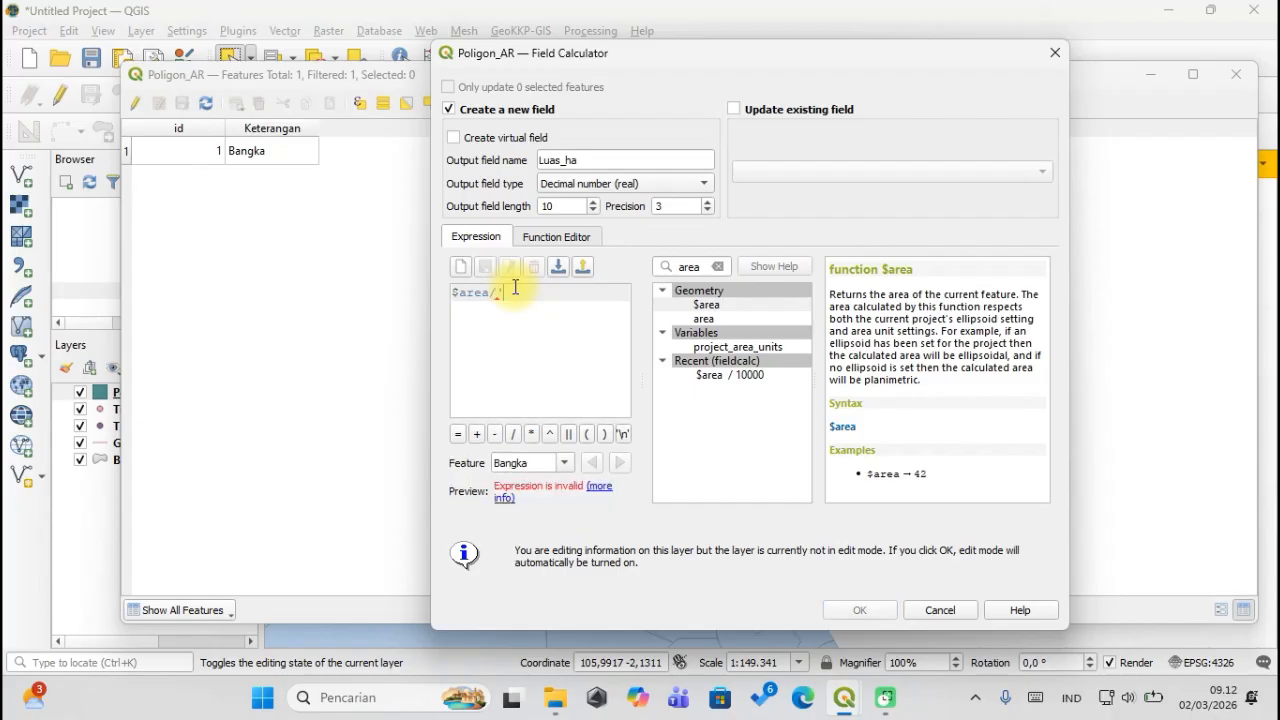
pyautogui.write("10000'")
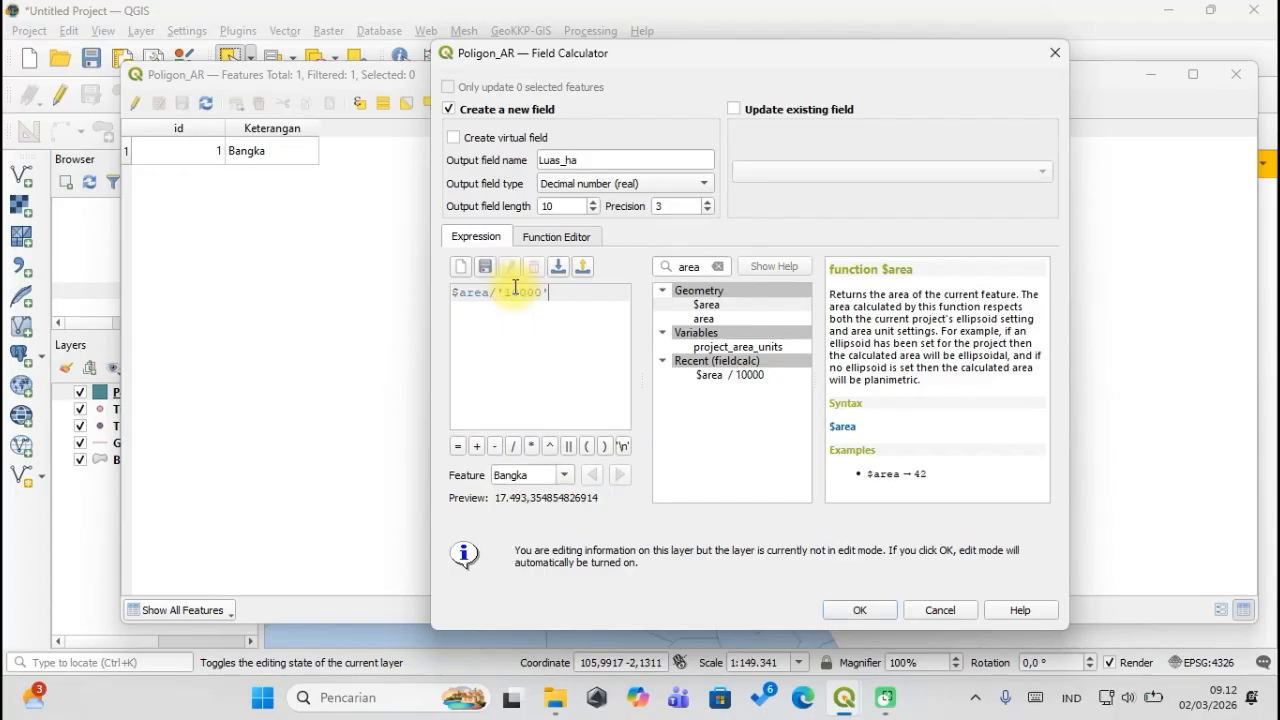
pyautogui.click(848, 605)
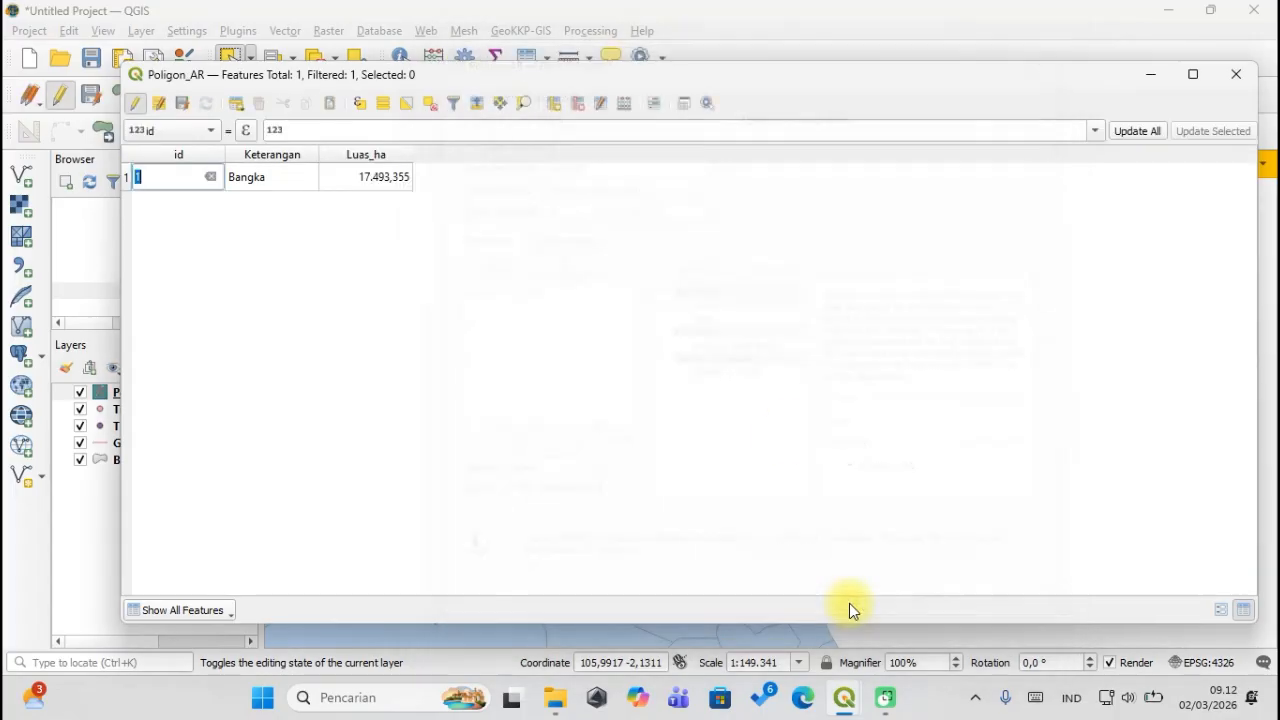